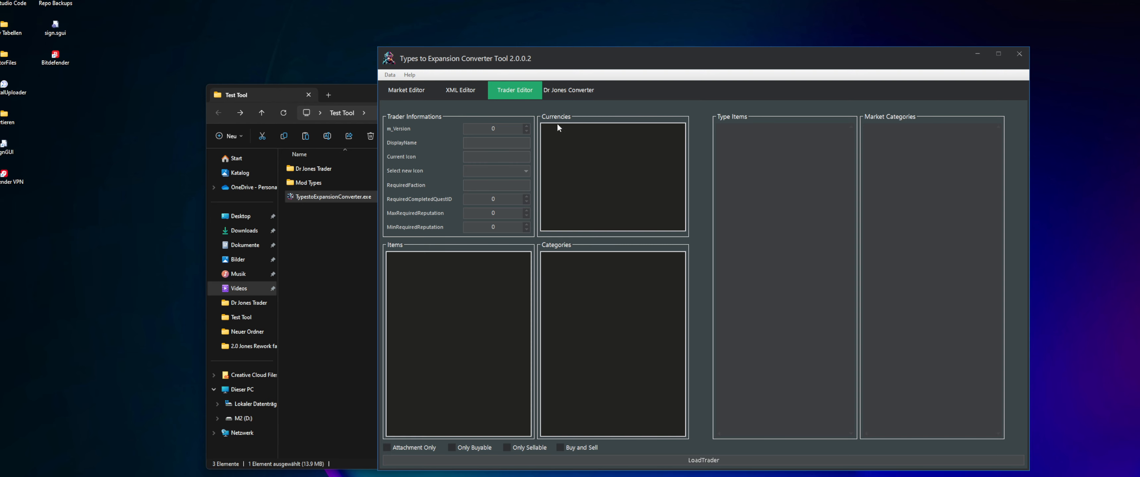
Show the Dr Jones Converter, and open TraderConfig.txt from the Dr Jones Trader folder in the text editor
click(564, 92)
drag(602, 57, 645, 57)
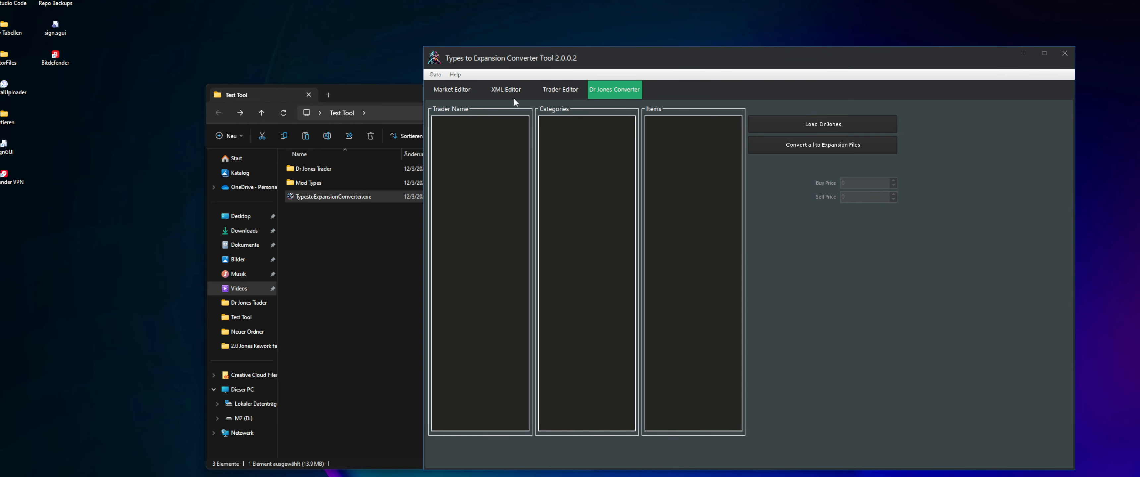
double_click(318, 172)
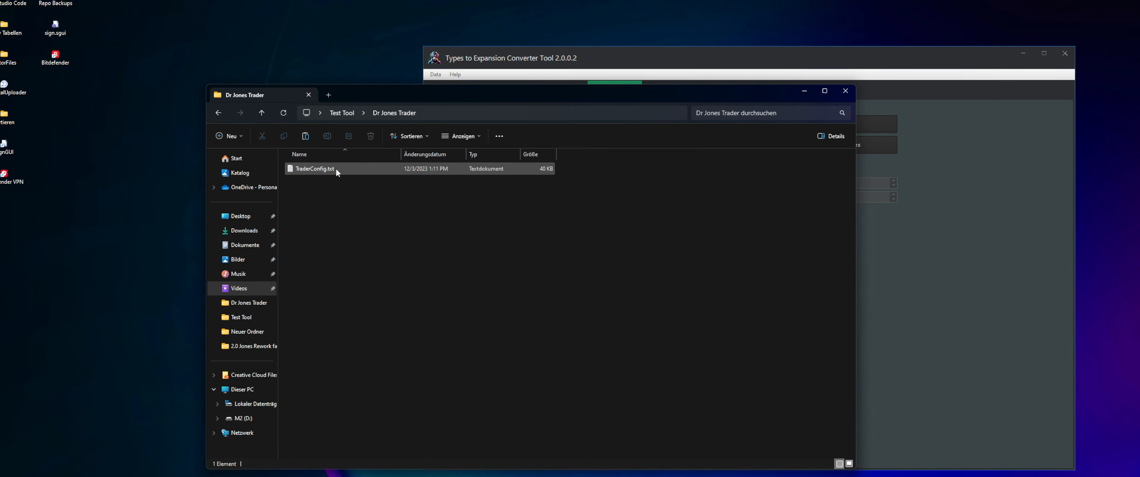
double_click(315, 169)
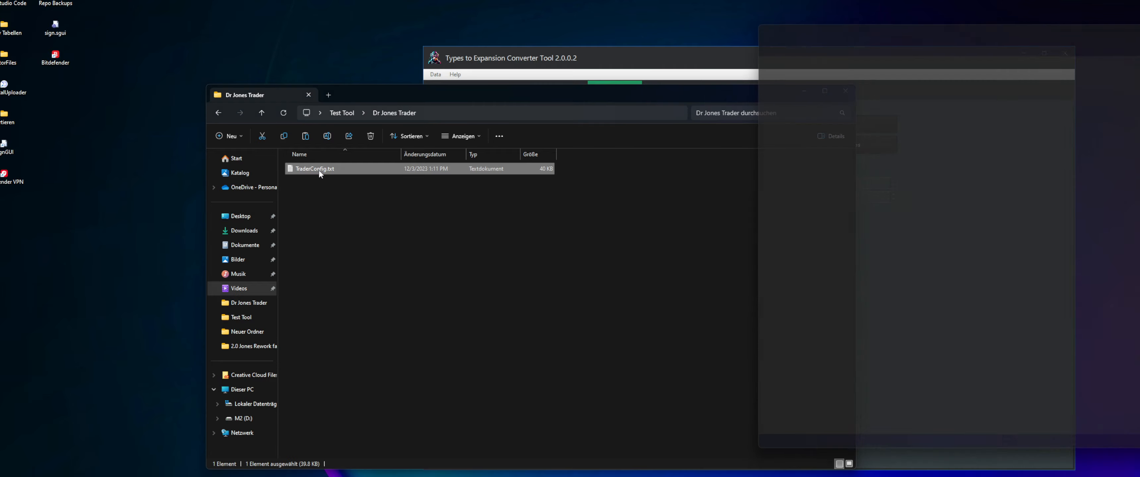
drag(1139, 21, 575, 23)
Look through the trader and category entries in TraderConfig.txt, including the Weapon Trader and its Melee category
scroll(239, 208, down, 20)
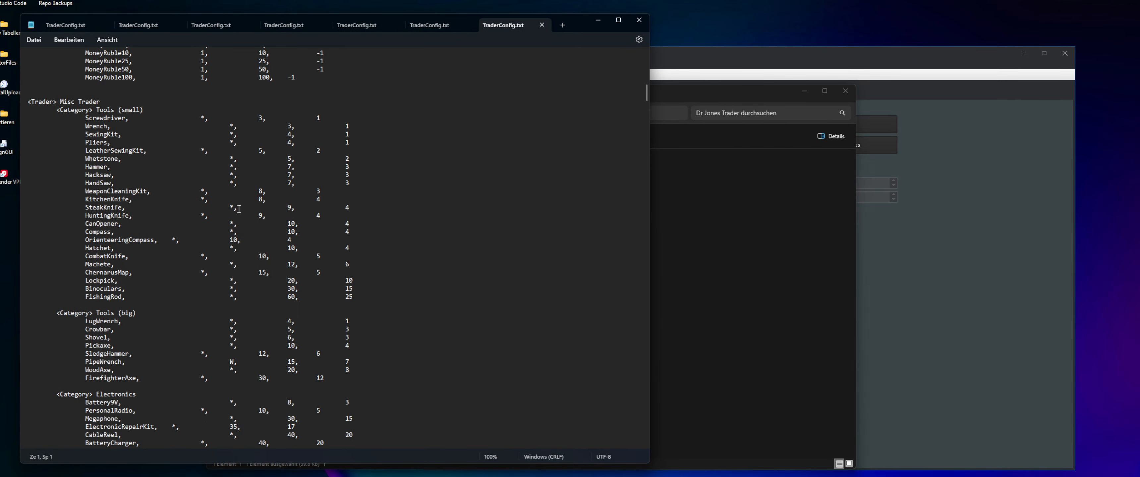
scroll(239, 208, down, 20)
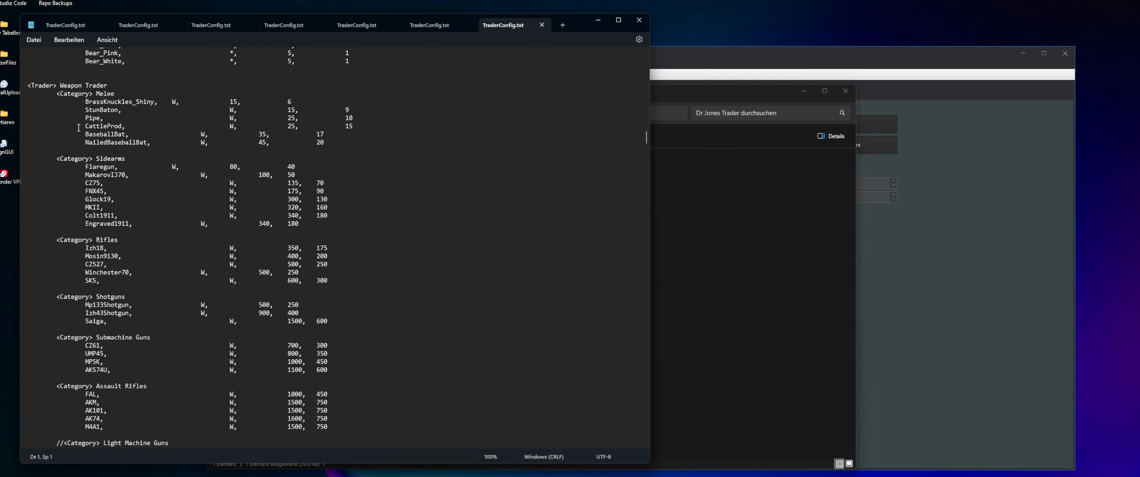
click(116, 84)
triple_click(116, 84)
drag(120, 94, 70, 99)
scroll(414, 268, down, 20)
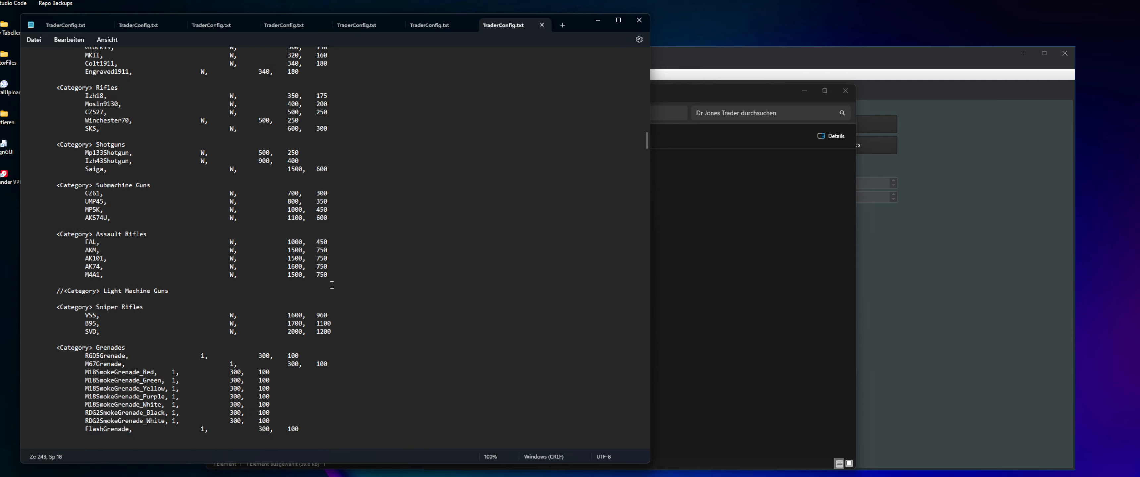
Examine the currency definitions and the Consume Trader items at the start of TraderConfig.txt
drag(645, 159, 639, 51)
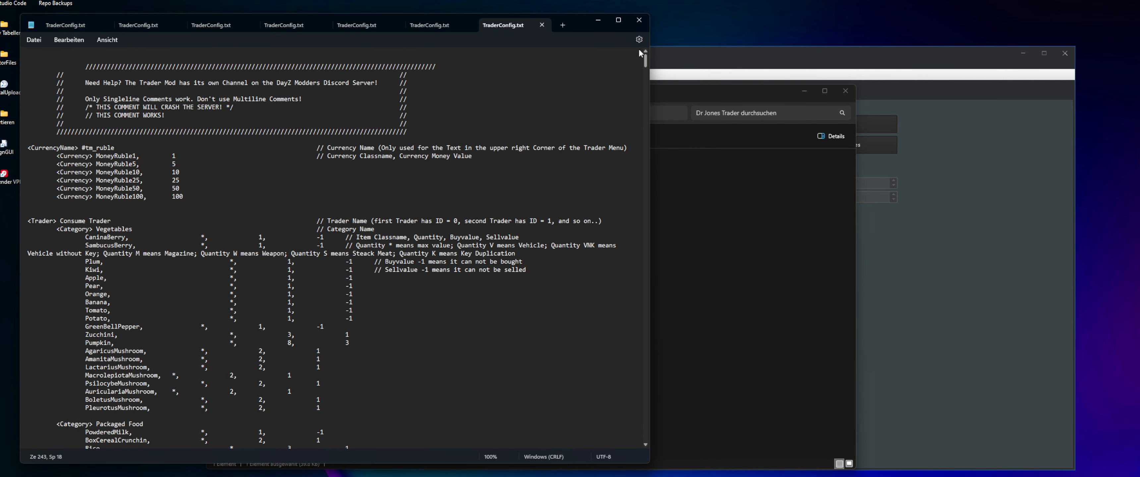
drag(104, 164, 354, 303)
click(296, 325)
scroll(135, 242, down, 6)
scroll(118, 235, up, 5)
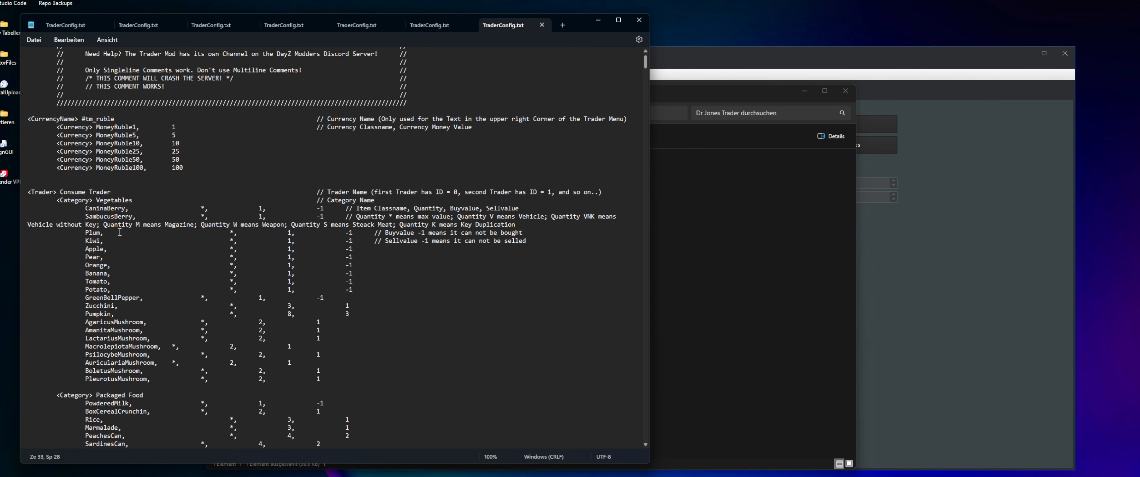
scroll(120, 232, up, 1)
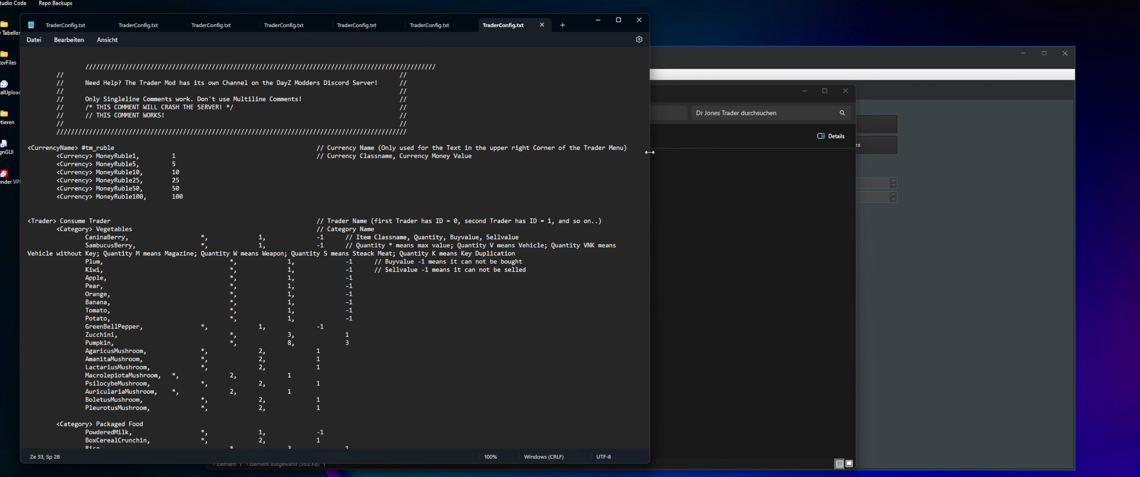
Close the TraderConfig.txt text window and move the folder window beside the converter
drag(649, 161, 610, 159)
drag(711, 95, 959, 113)
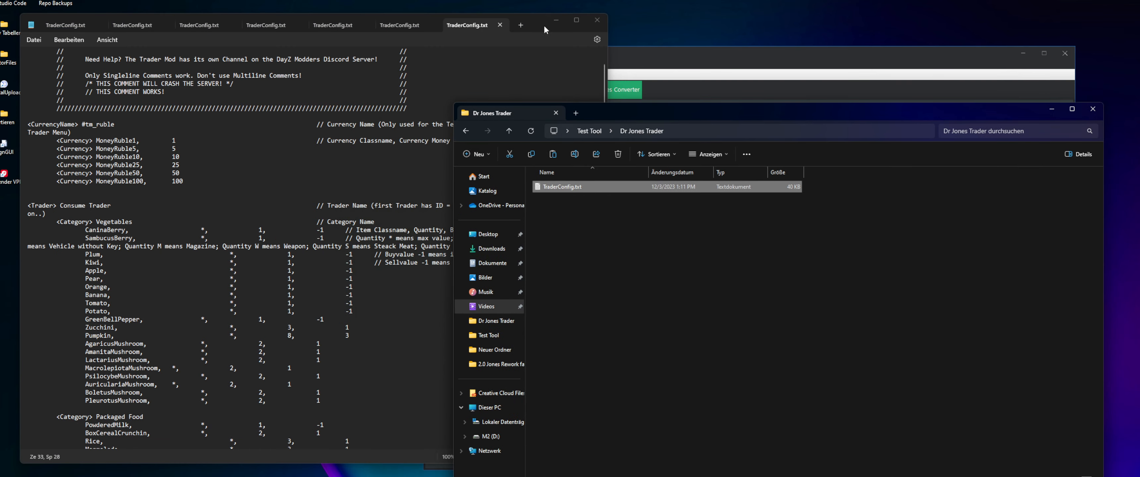
click(597, 21)
drag(650, 115, 292, 123)
Load TraderConfig.txt from the Dr Jones Trader folder into the Dr Jones Converter
click(832, 103)
click(817, 126)
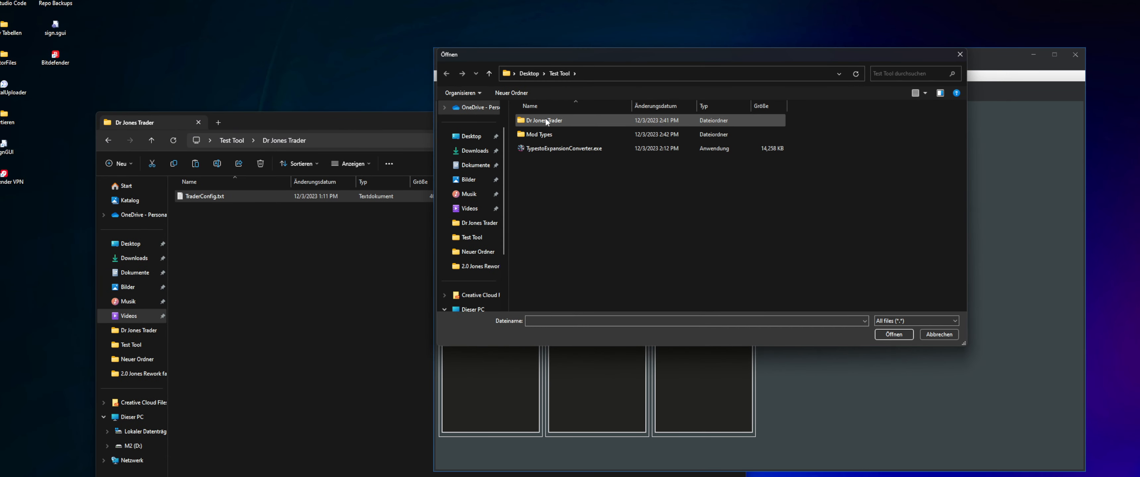
double_click(544, 120)
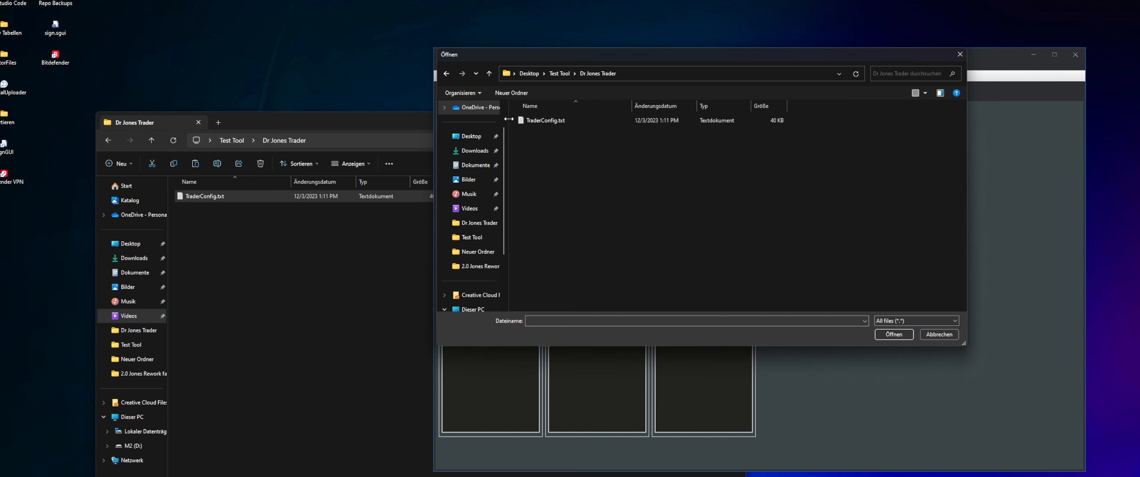
click(565, 123)
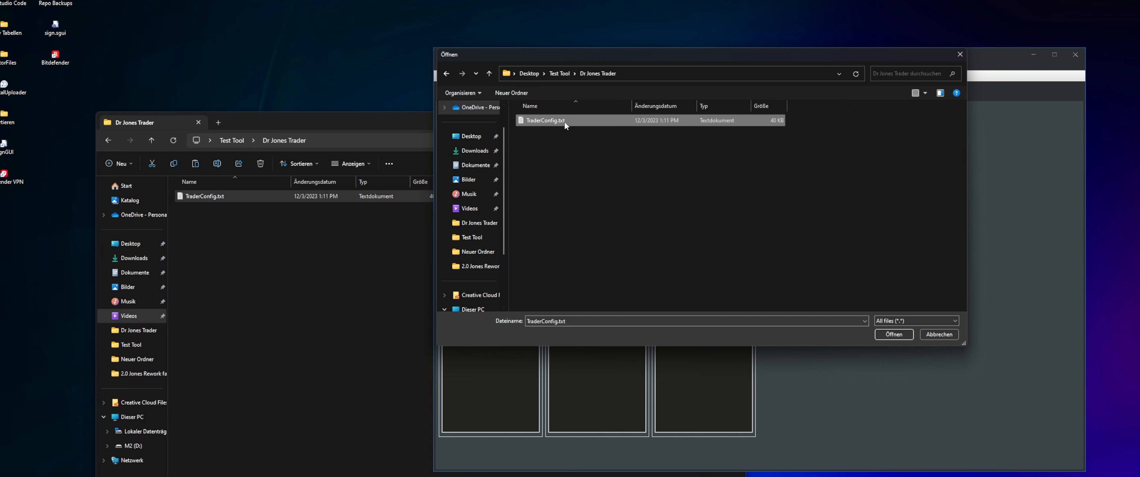
double_click(539, 122)
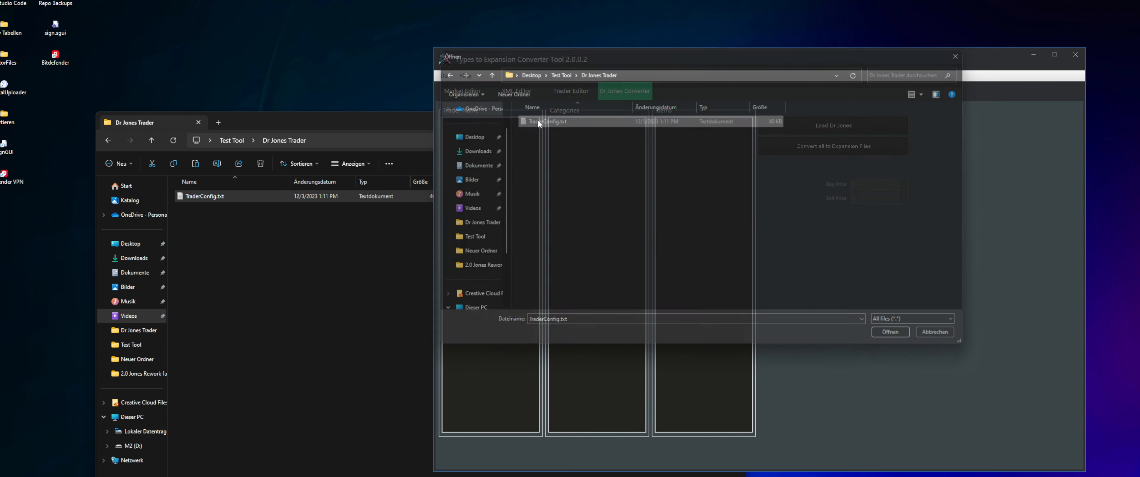
View the items in the Consume Trader's Vegetables and Packaged Food categories, including PeachesCan
click(477, 123)
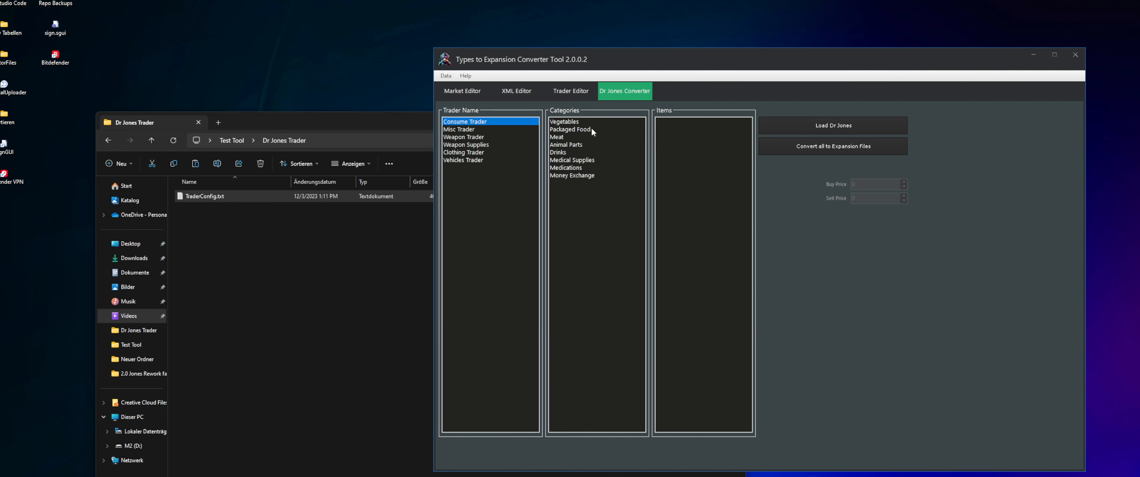
click(590, 123)
click(674, 129)
click(589, 130)
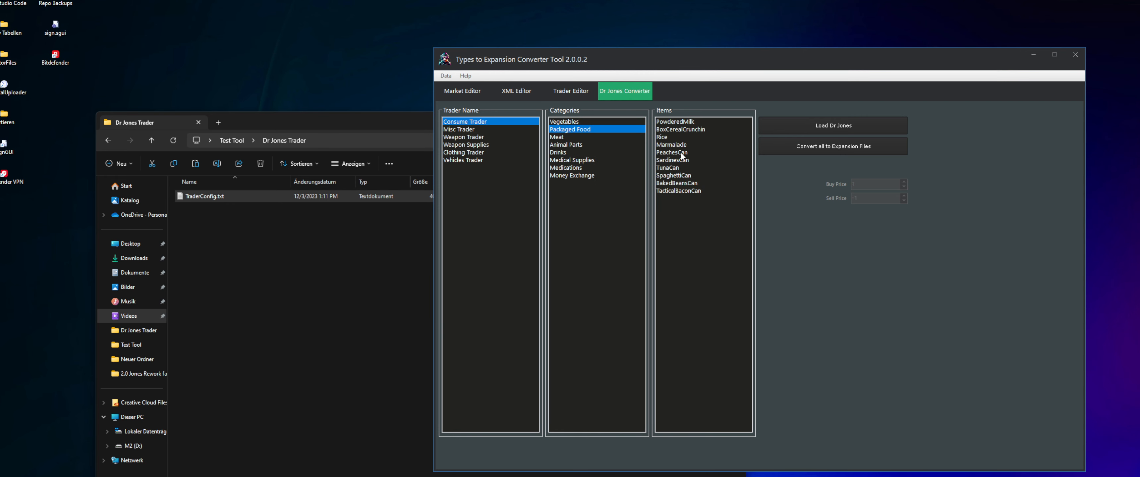
click(682, 154)
click(572, 122)
Go through the loaded traders, from Consume Trader to Vehicles Trader, to view each one's categories
click(477, 131)
click(471, 153)
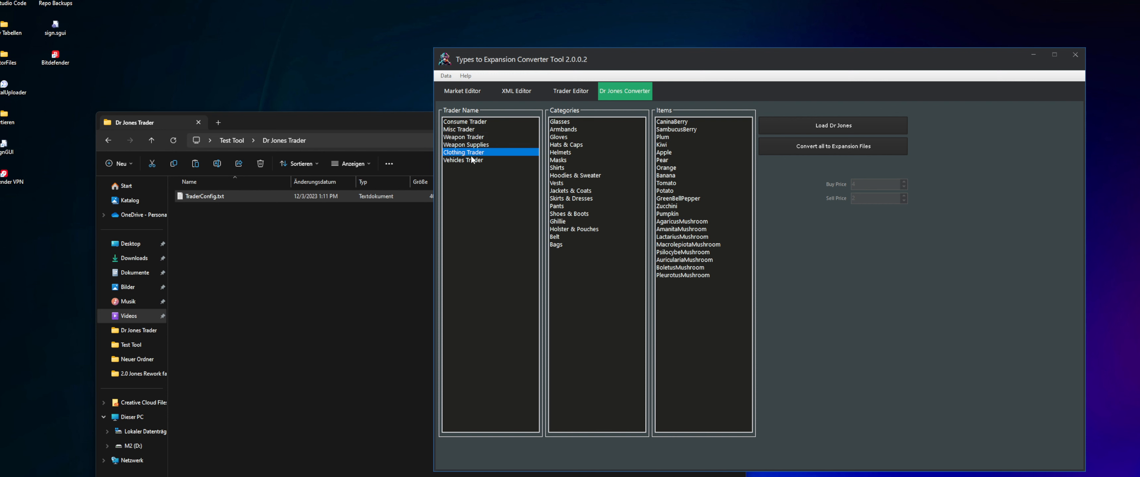
click(472, 160)
click(472, 136)
click(474, 121)
click(470, 131)
click(471, 146)
click(471, 160)
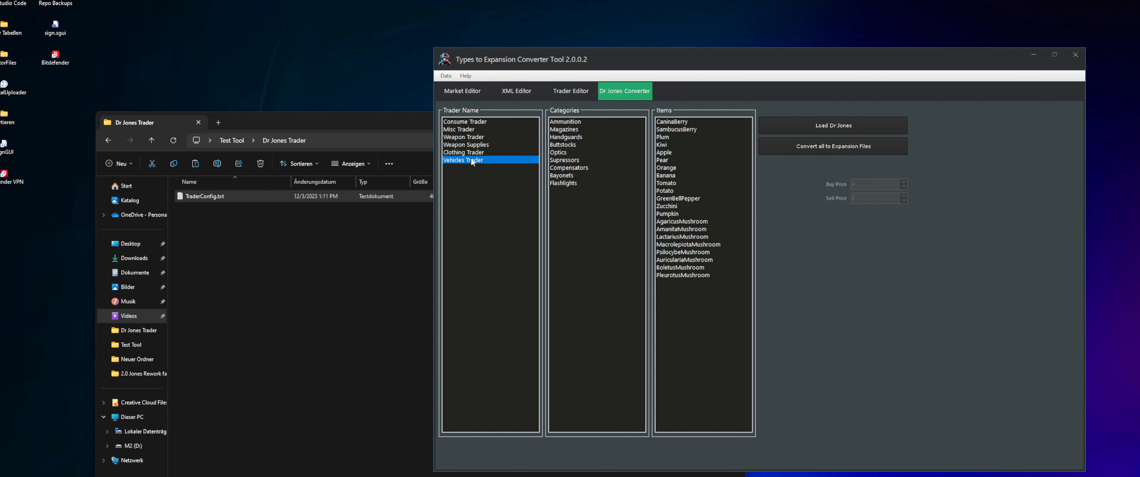
click(471, 154)
click(472, 137)
click(472, 128)
click(471, 123)
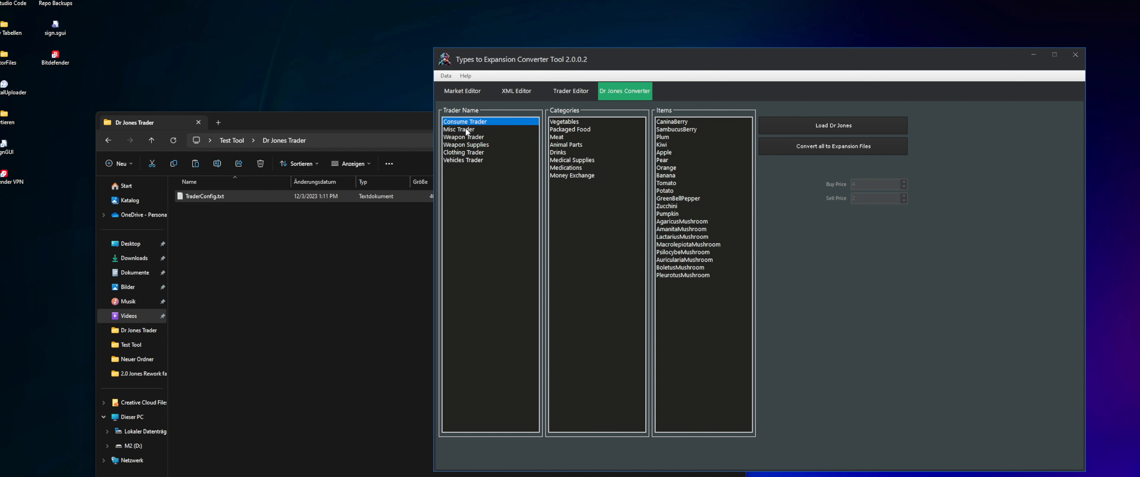
View the Misc Trader's Electronics and Fluffy Pets <3 categories and select the Bear_Beige item
click(469, 131)
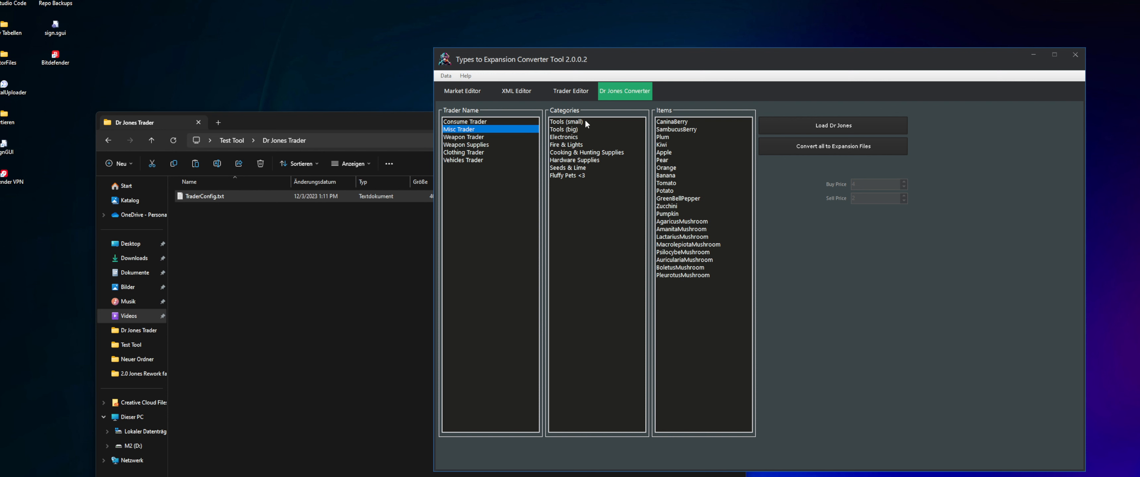
click(564, 137)
click(570, 177)
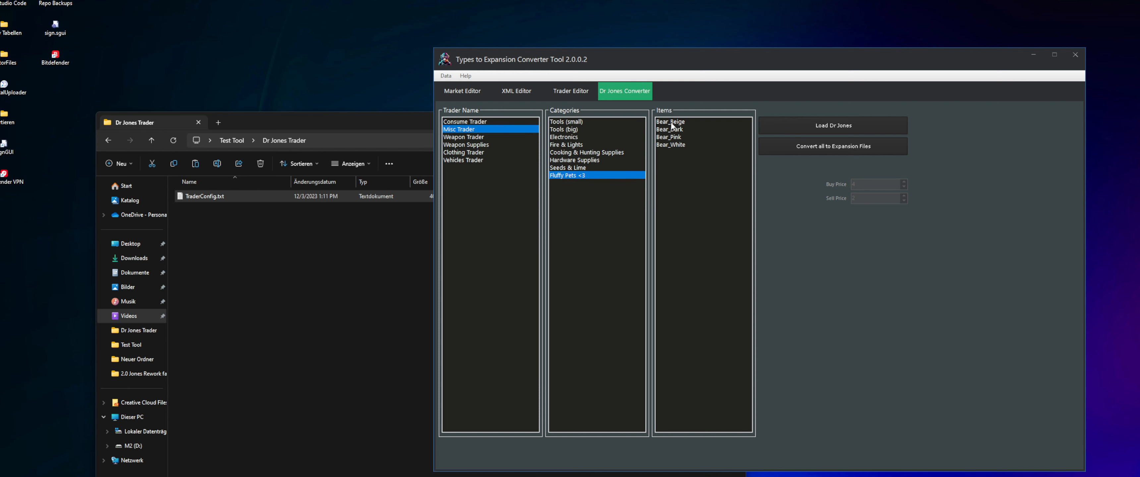
click(671, 123)
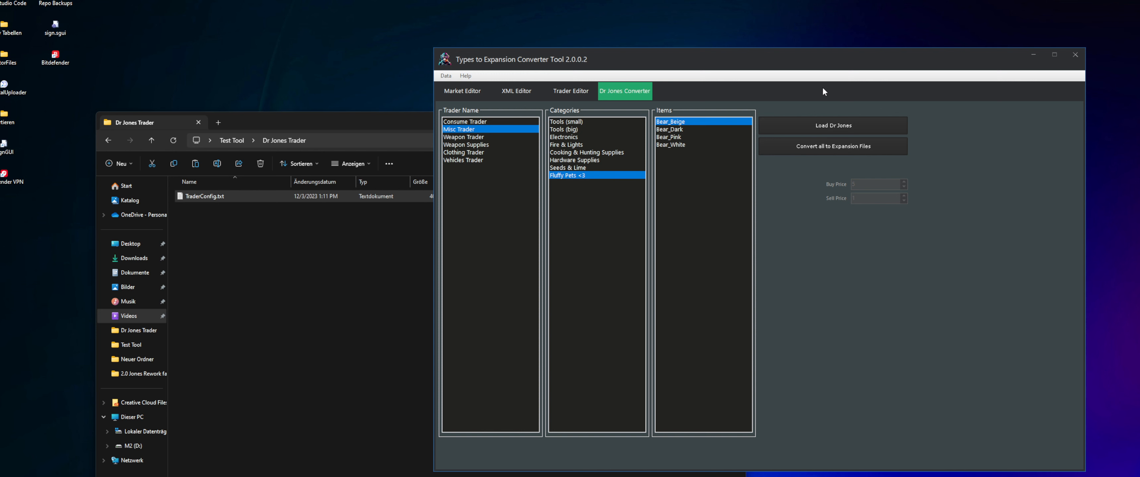
Select the Consume Trader and convert all loaded traders to Expansion files
drag(728, 54, 785, 52)
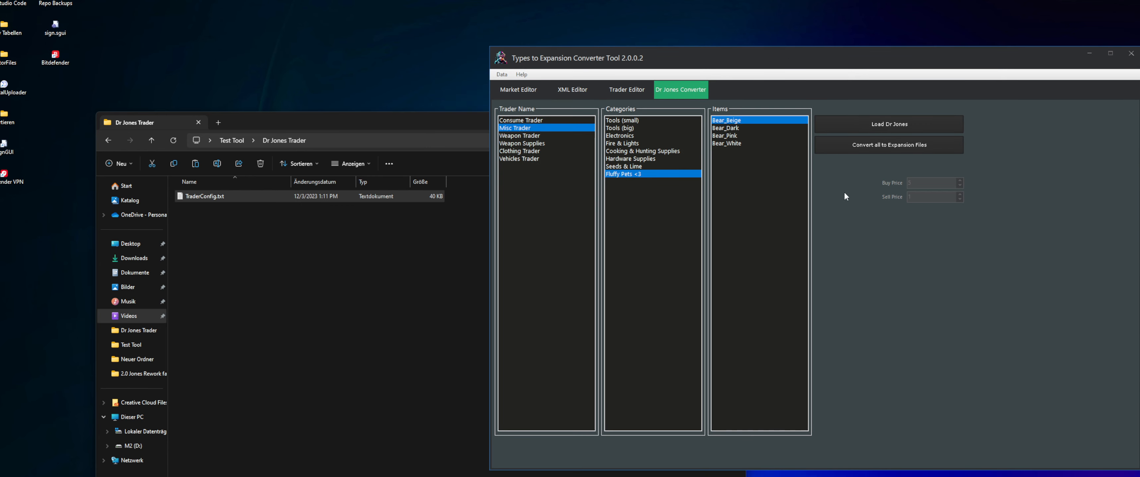
click(553, 123)
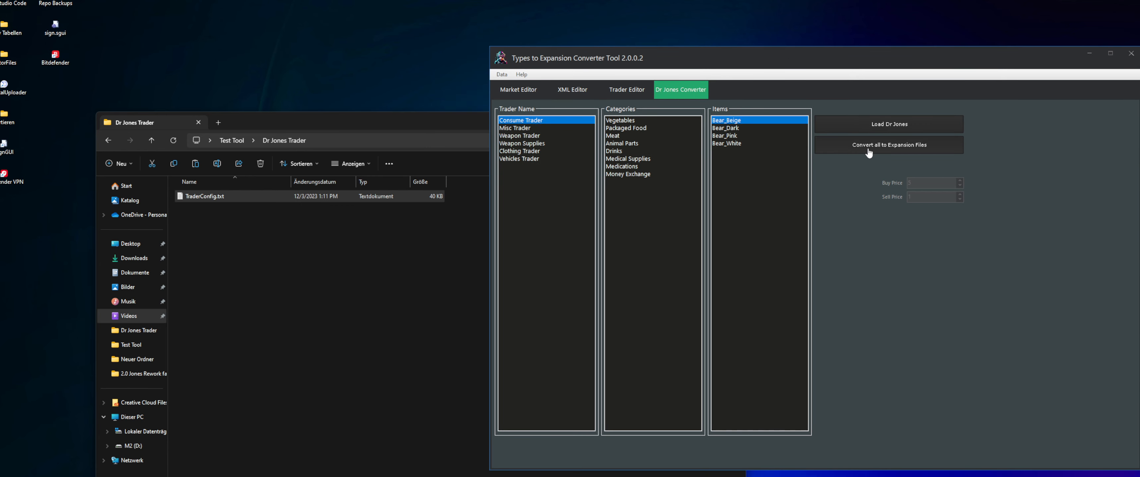
click(919, 155)
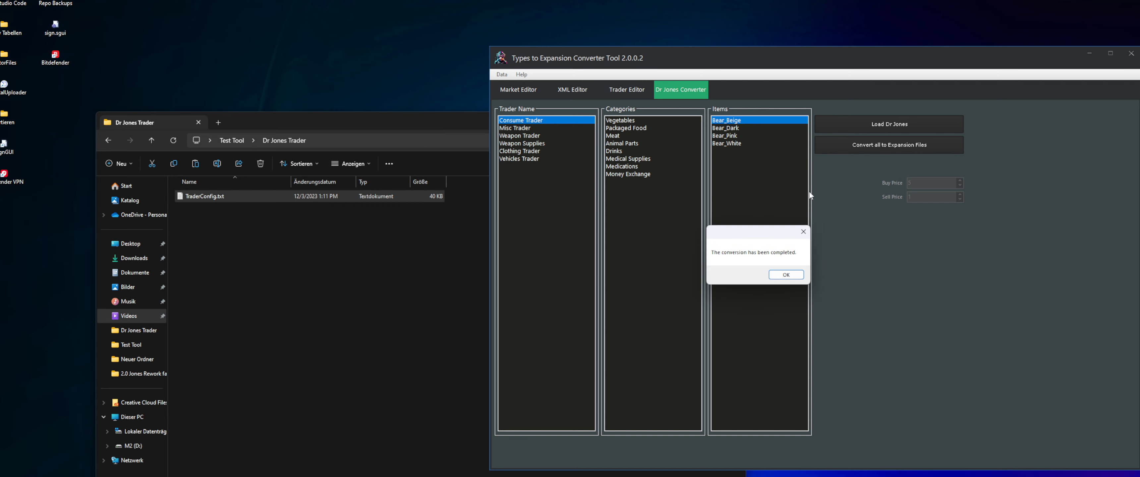
click(778, 275)
Check the Market and Trader folders generated in the Dr Jones Trader folder
click(240, 287)
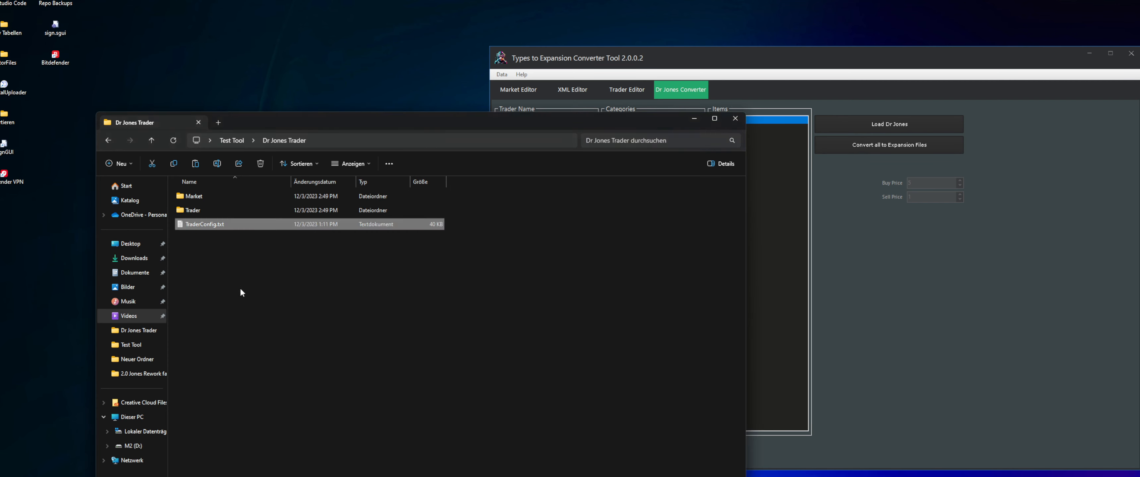
click(203, 201)
click(202, 210)
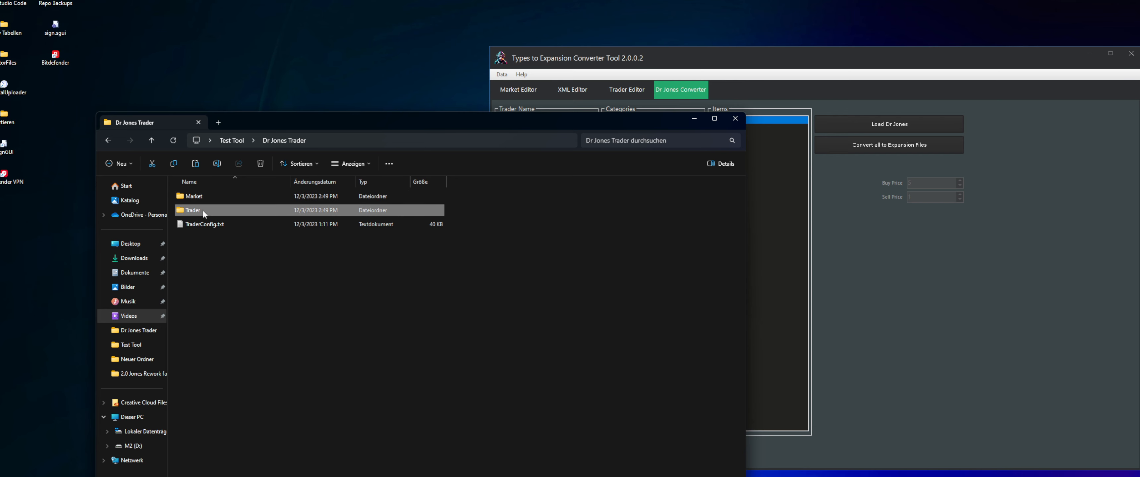
click(205, 199)
click(202, 209)
click(264, 287)
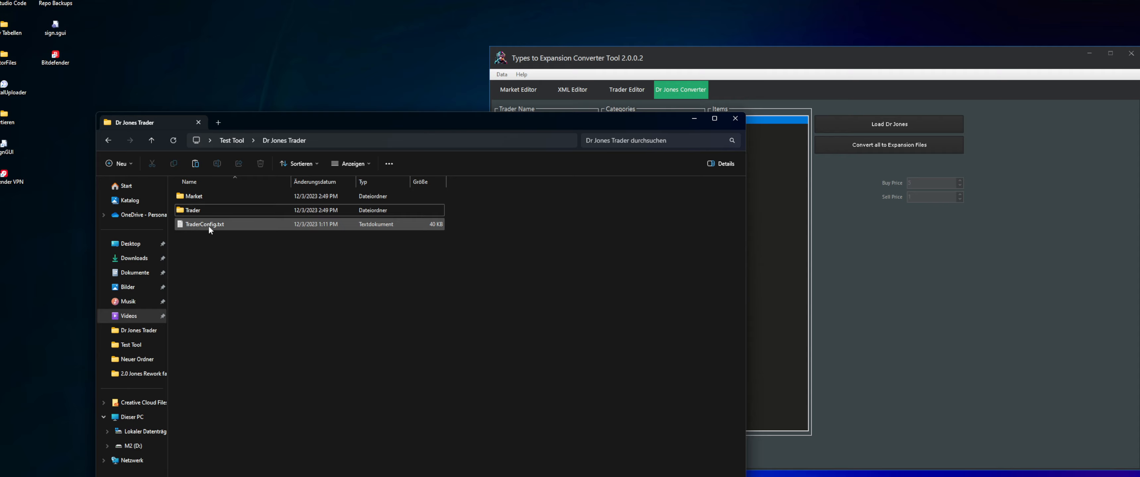
Reopen TraderConfig.txt and arrange its window side by side with the Dr Jones Trader folder
double_click(206, 224)
drag(536, 29, 519, 53)
drag(630, 120, 1138, 76)
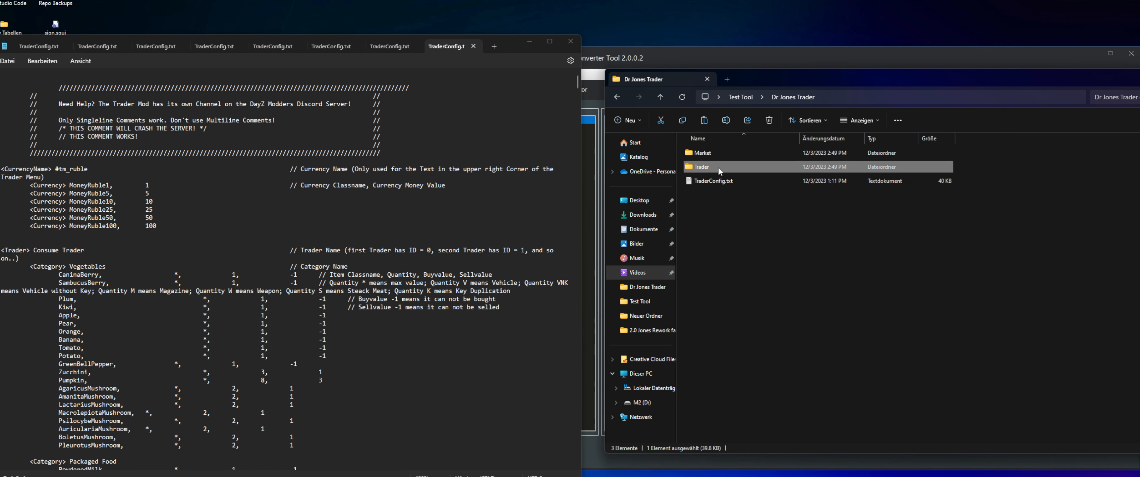
Open the generated Trader folder and compare its files with the Consume Trader heading in TraderConfig.txt
double_click(702, 167)
scroll(80, 250, down, 2)
scroll(79, 250, down, 2)
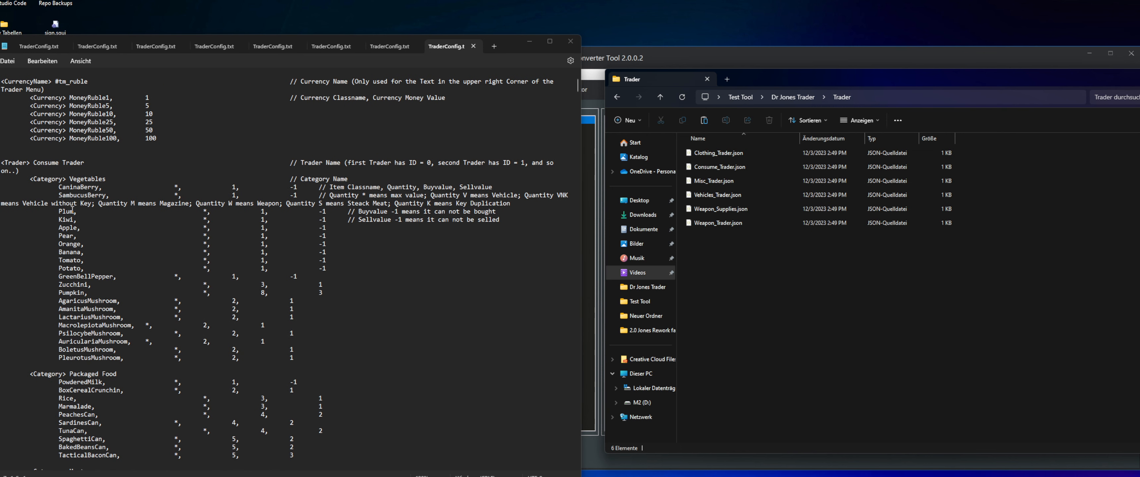
drag(1, 163, 66, 164)
click(53, 164)
click(700, 313)
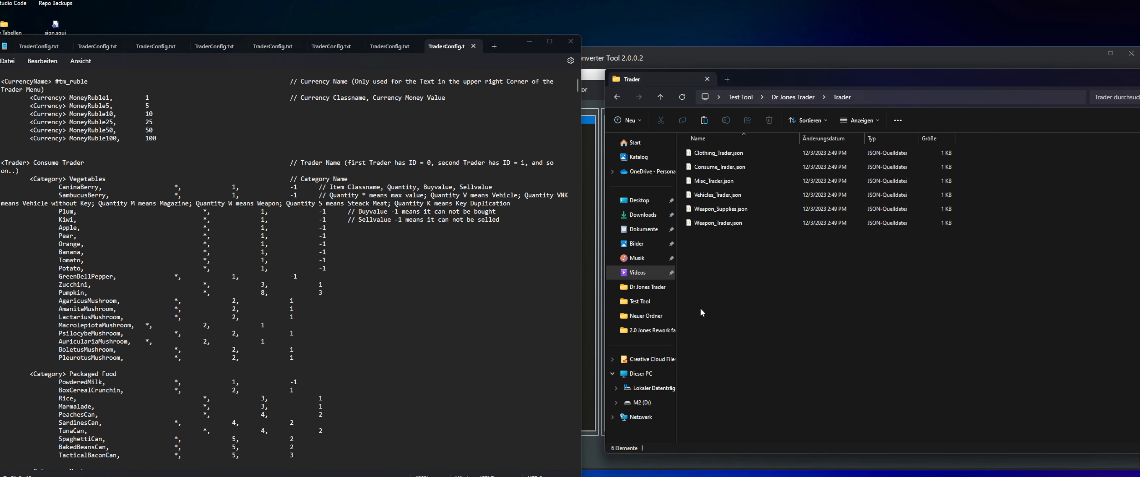
Open Consume_Trader.json in the code editor beside TraderConfig.txt and examine its DisplayName line
click(715, 167)
click(714, 169)
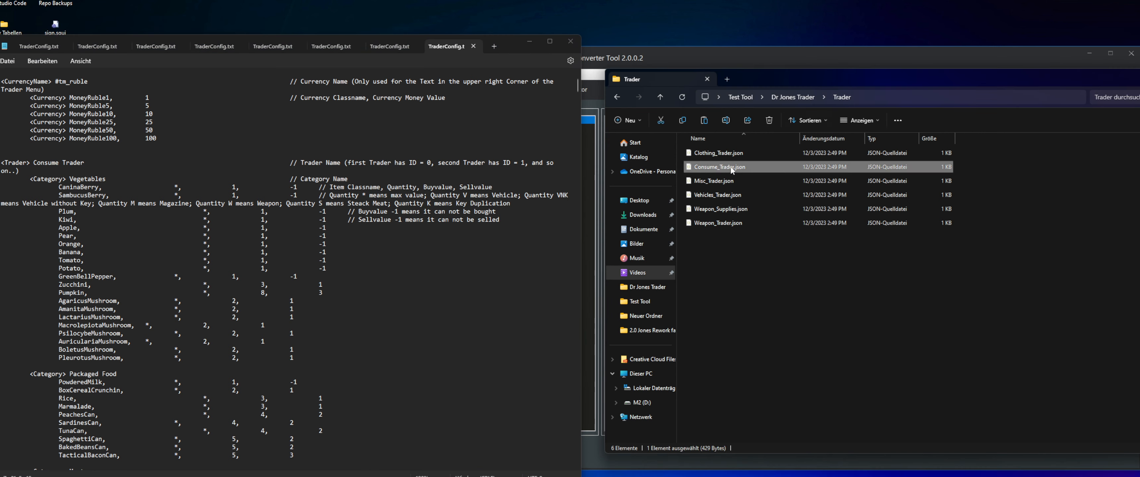
double_click(732, 168)
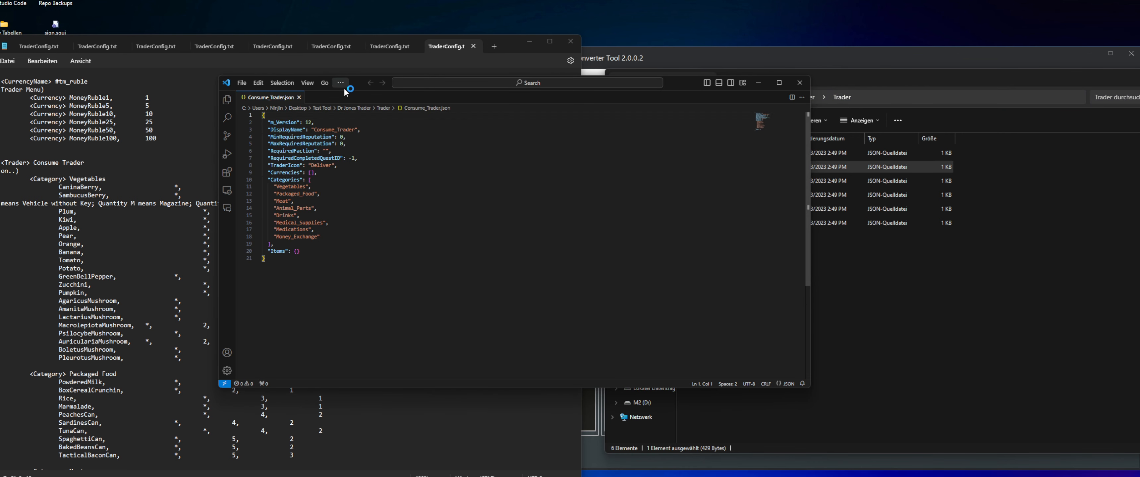
drag(360, 83, 731, 108)
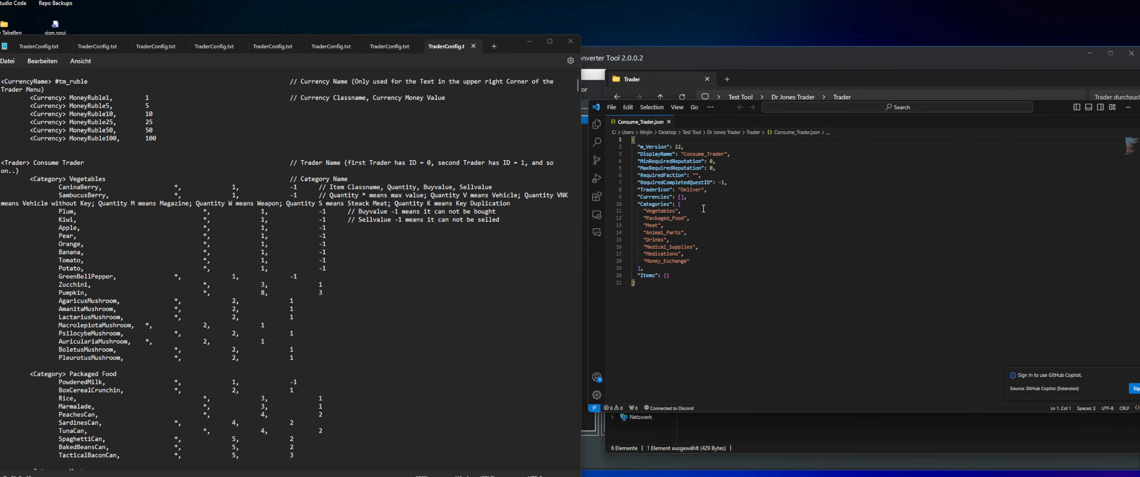
drag(637, 154, 733, 154)
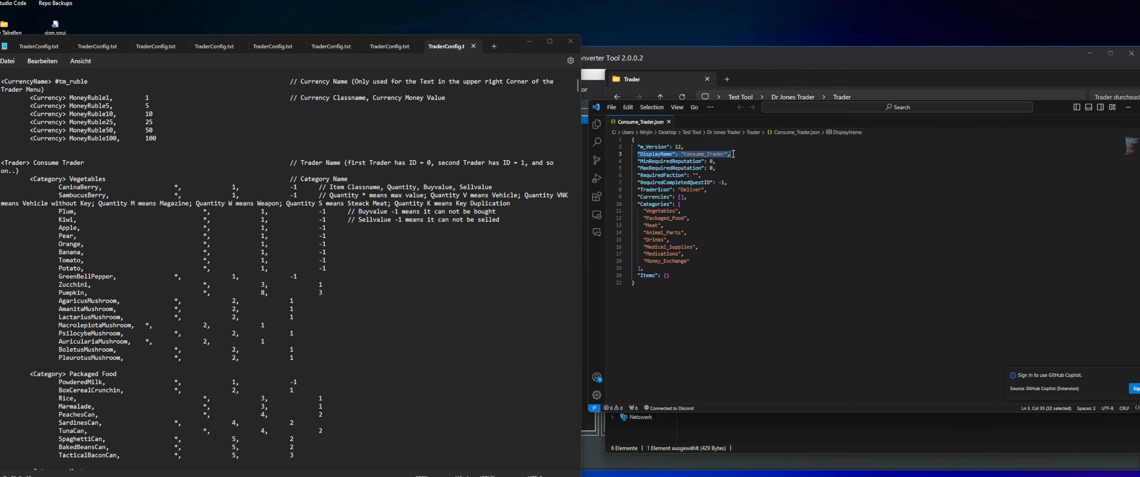
Compare the Categories list in Consume_Trader.json with the Consume Trader and Vegetables category headings in TraderConfig.txt
click(686, 155)
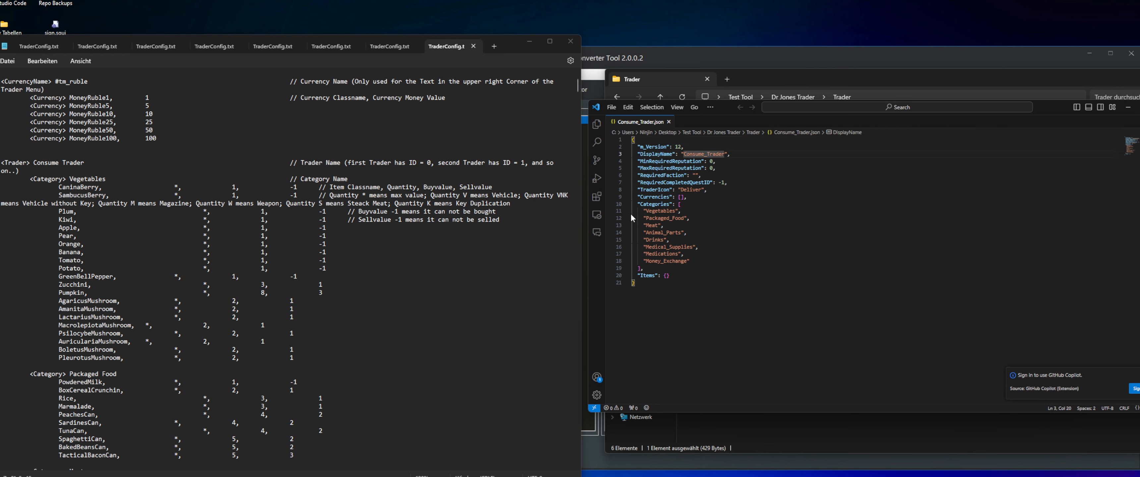
drag(643, 212, 690, 261)
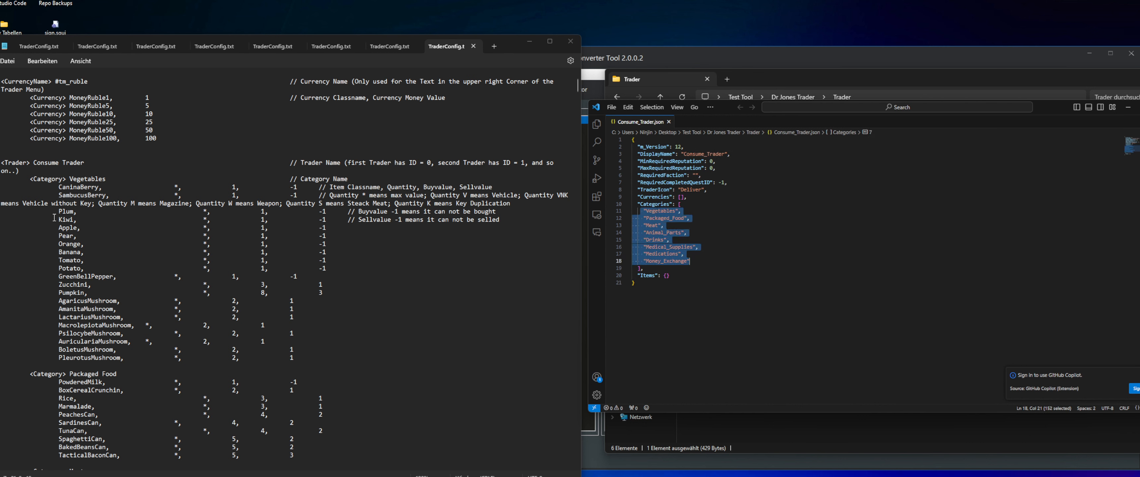
drag(37, 163, 101, 162)
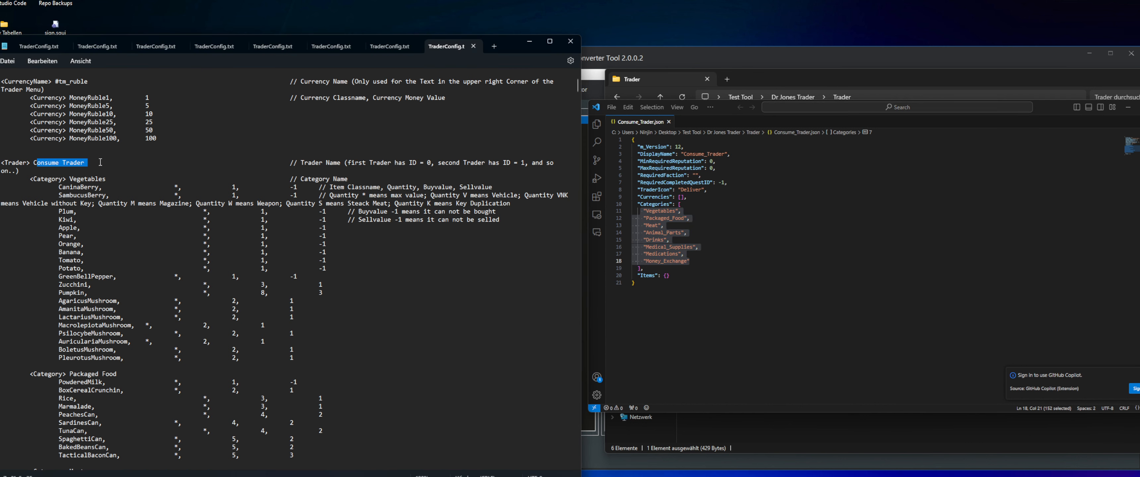
drag(35, 179, 103, 179)
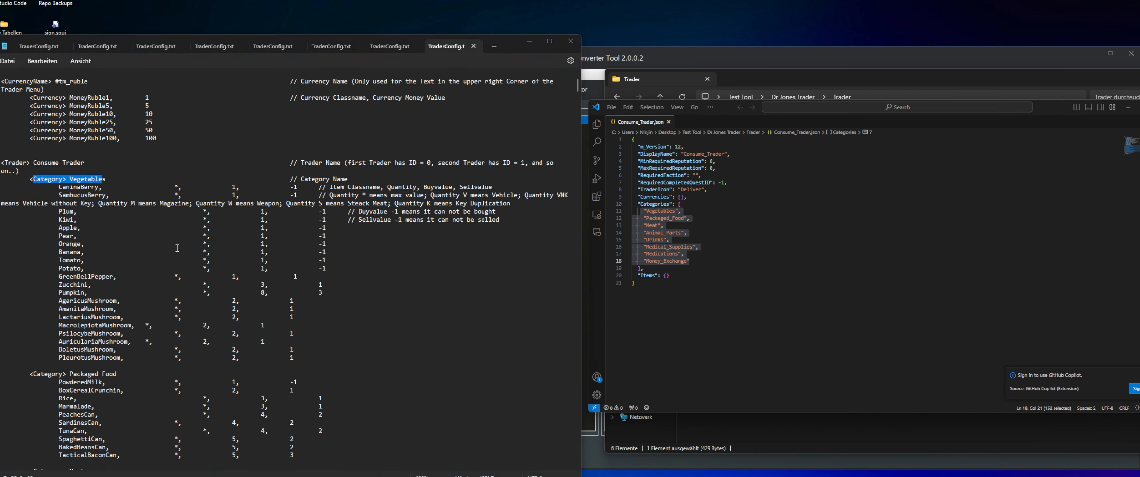
Match the Vegetables category name in TraderConfig.txt with the Vegetables entry in Consume_Trader.json
click(82, 178)
drag(70, 180, 117, 178)
click(95, 179)
click(41, 180)
click(679, 212)
drag(673, 212, 649, 212)
Compare Packaged Food, Meat and the remaining Consume Trader categories in TraderConfig.txt with the entries in Consume_Trader.json
scroll(84, 290, down, 3)
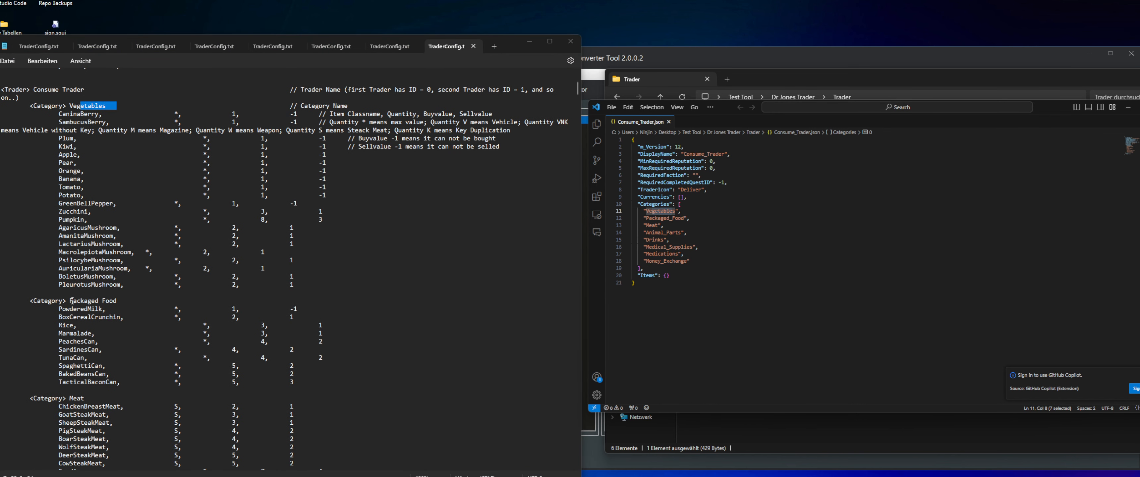
drag(70, 301, 124, 299)
drag(653, 217, 704, 217)
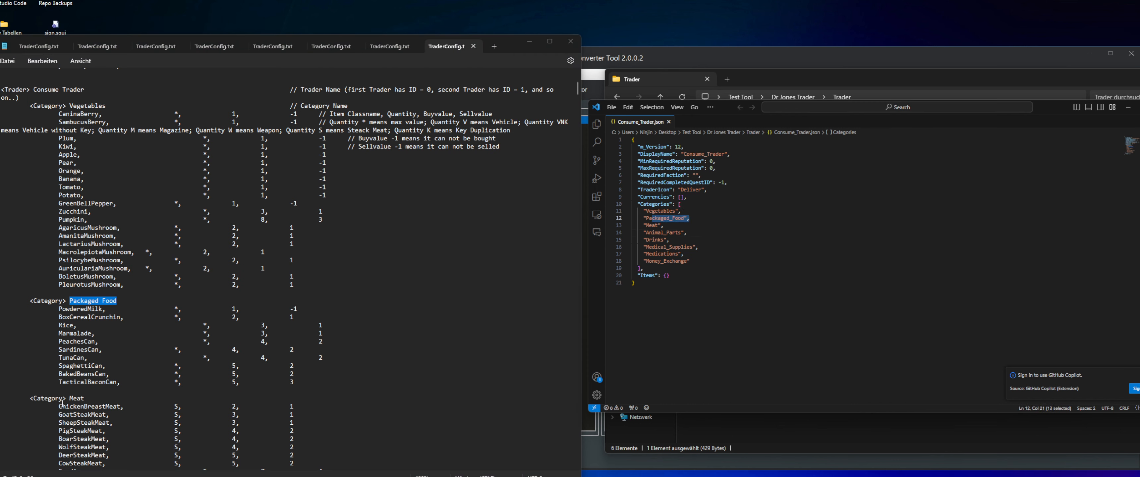
drag(70, 398, 84, 398)
drag(646, 225, 664, 225)
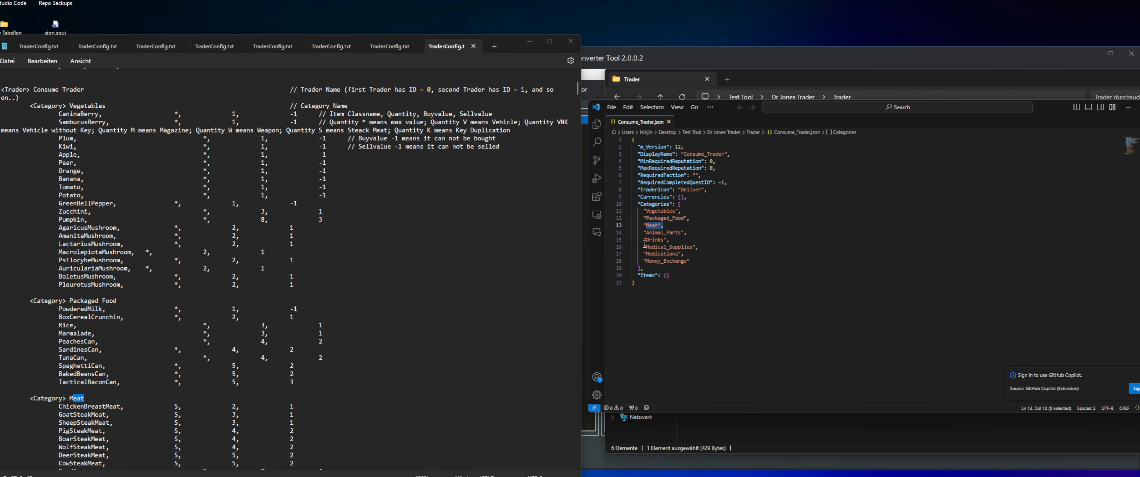
scroll(120, 369, down, 13)
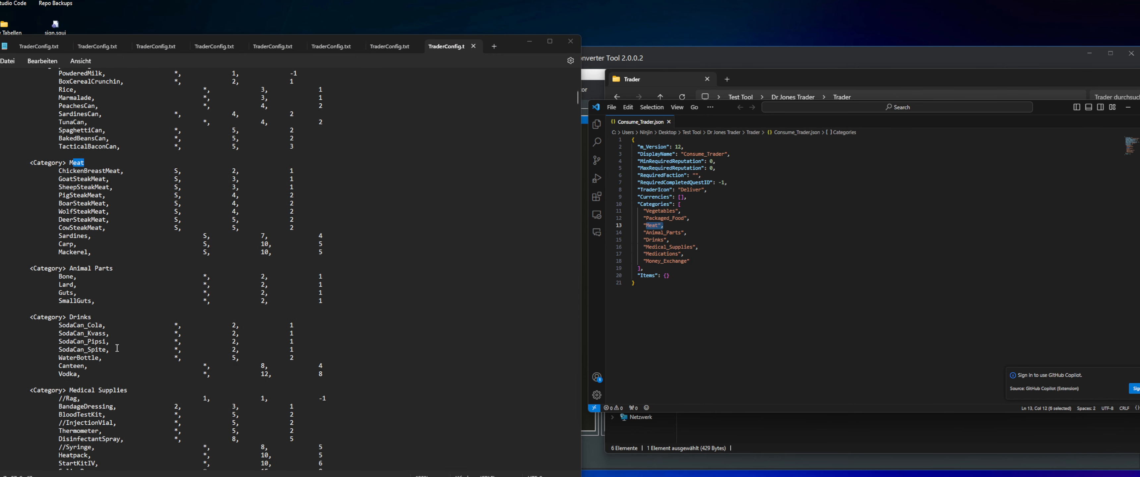
click(753, 220)
scroll(177, 266, down, 6)
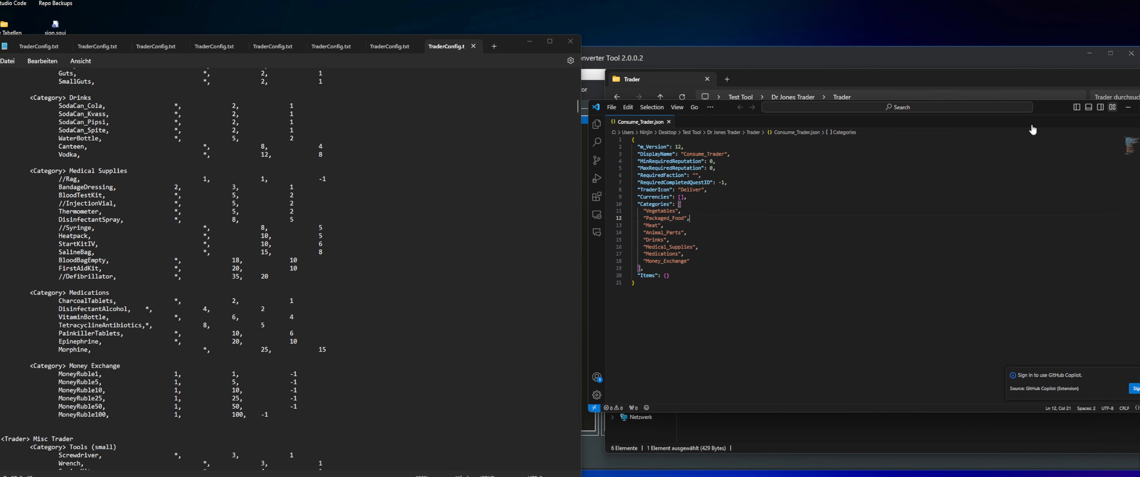
Switch to the file explorer and open the generated Market folder in the Dr Jones Trader folder
click(914, 71)
click(617, 97)
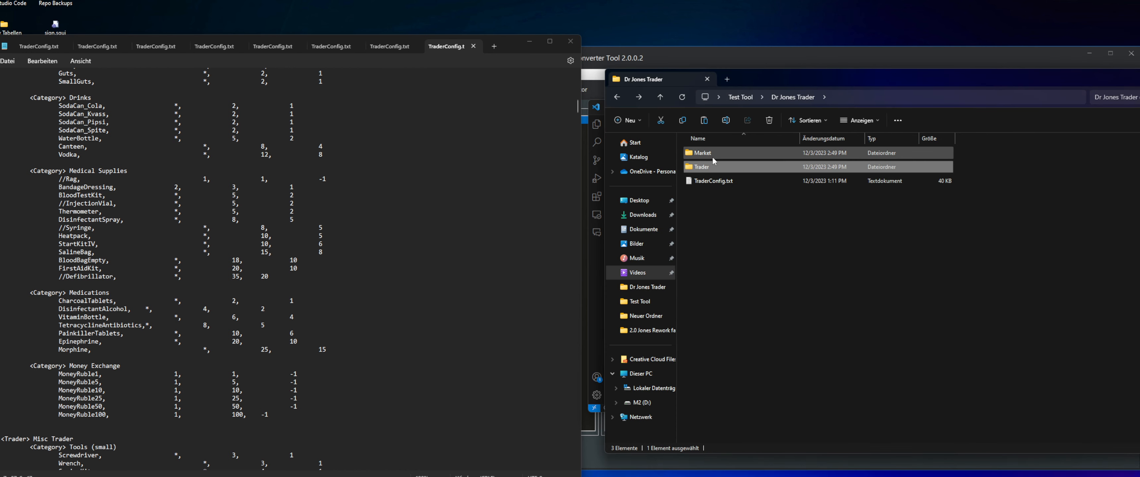
double_click(708, 154)
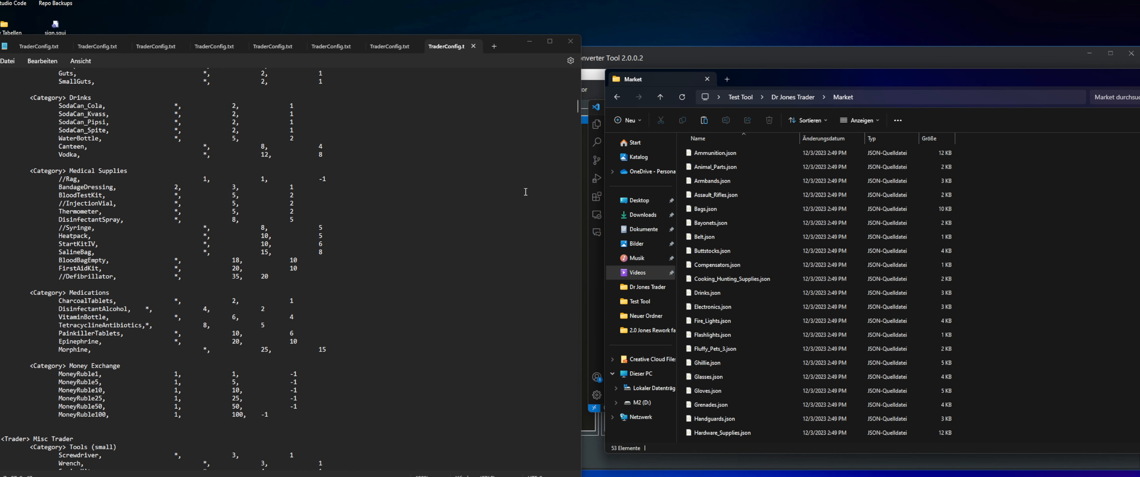
Find the Vegetables category in TraderConfig.txt and open the matching Vegetables.json from the Market folder
scroll(525, 191, up, 20)
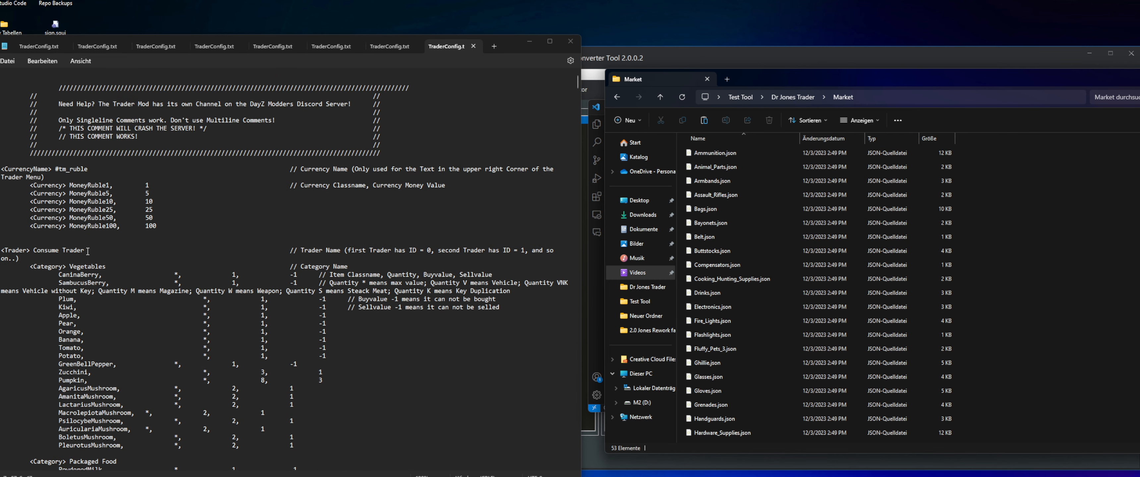
drag(8, 252, 106, 266)
click(39, 261)
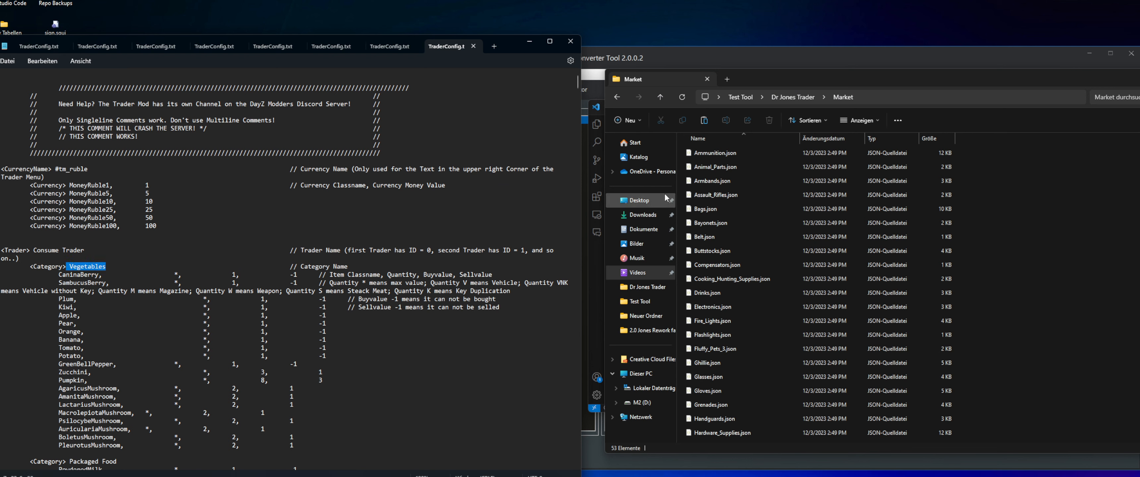
click(750, 195)
key(v)
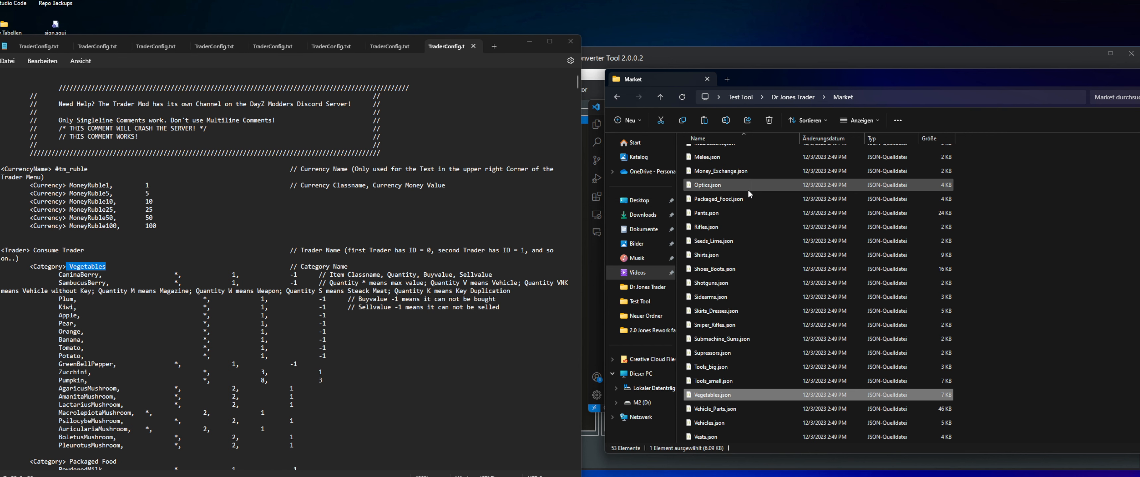
double_click(711, 395)
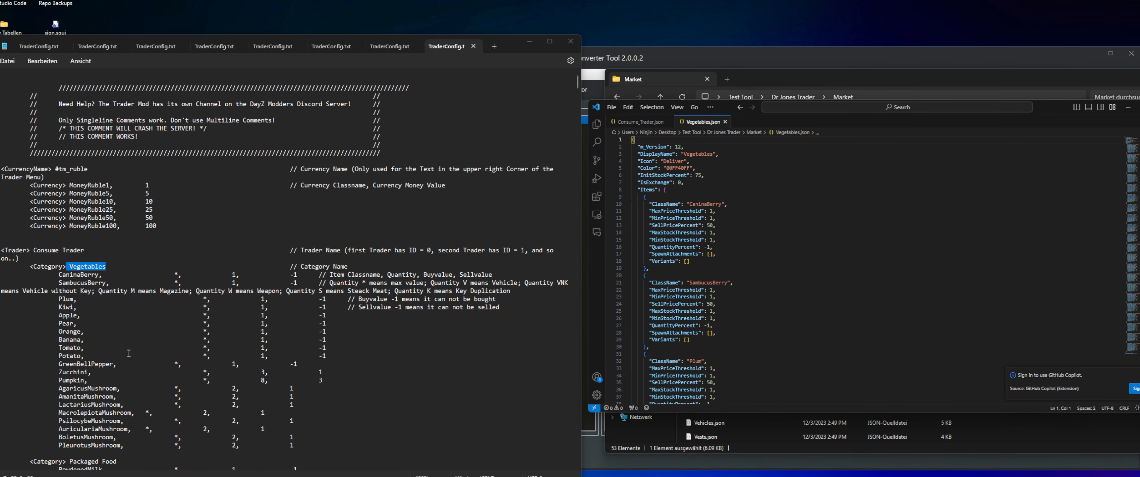
Compare the items in Vegetables.json with the item list under the Vegetables category in TraderConfig.txt
scroll(129, 353, down, 2)
drag(683, 203, 716, 397)
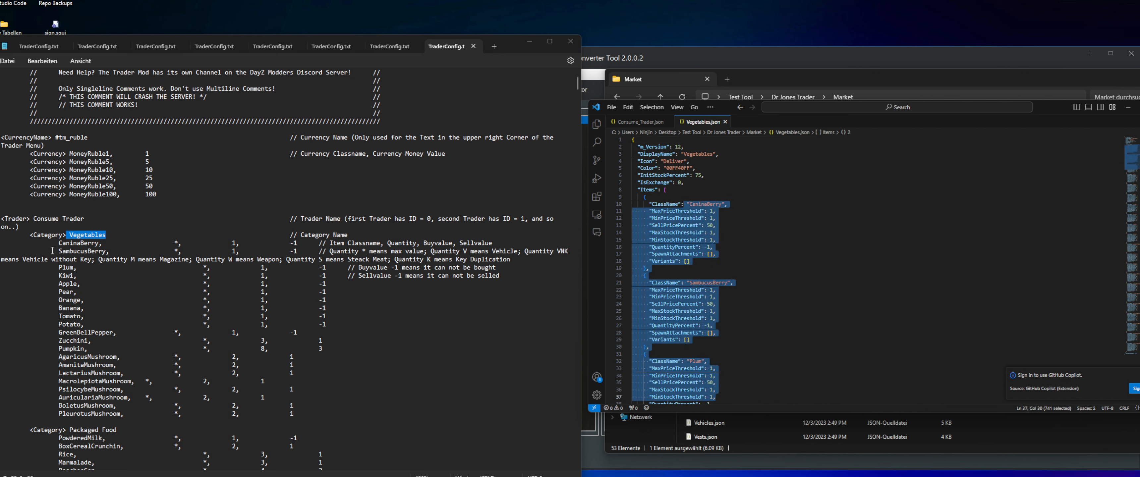
drag(30, 235, 342, 416)
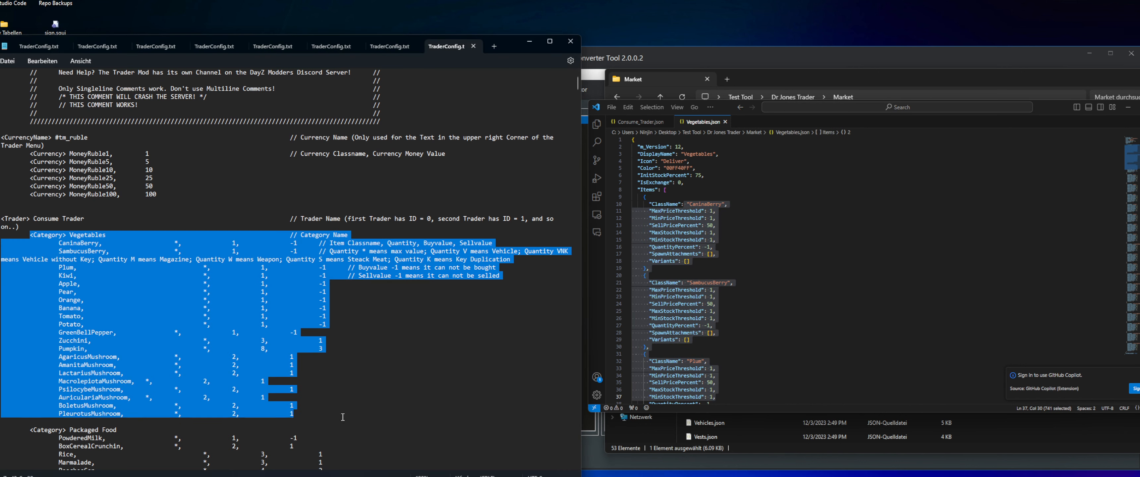
scroll(717, 335, down, 4)
click(716, 325)
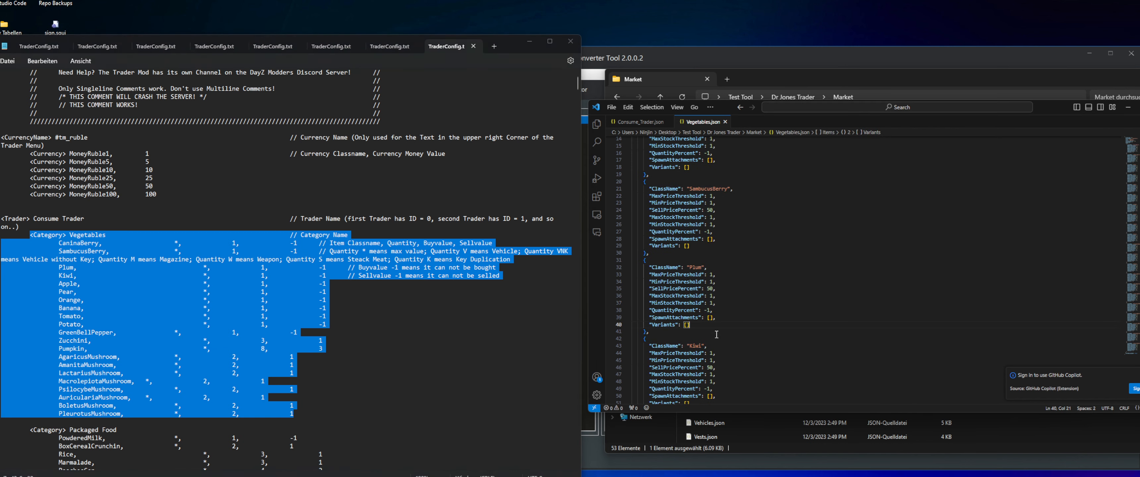
scroll(710, 323, up, 4)
click(322, 251)
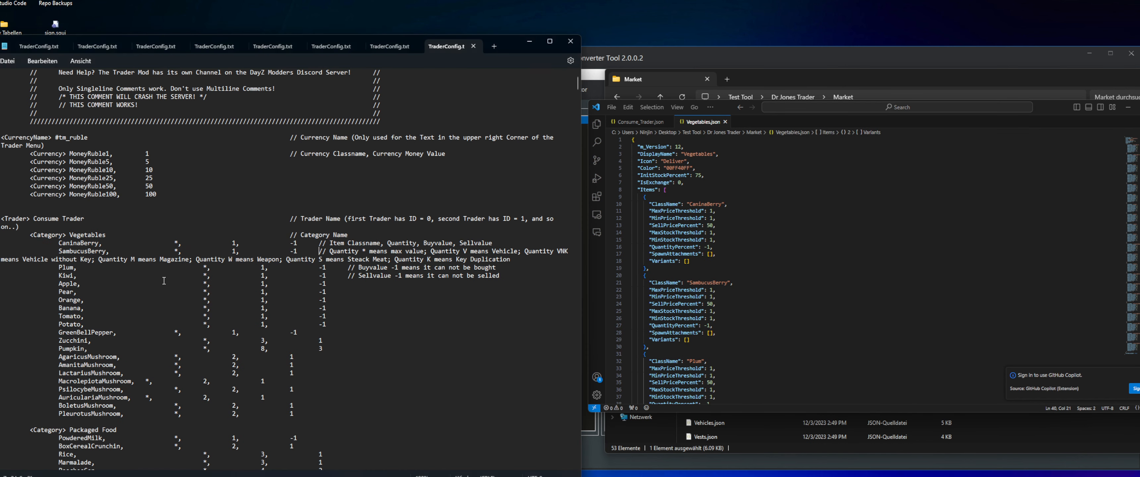
Review Consume_Trader.json and Vegetables.json alternately, and close the code editor
click(624, 124)
click(702, 125)
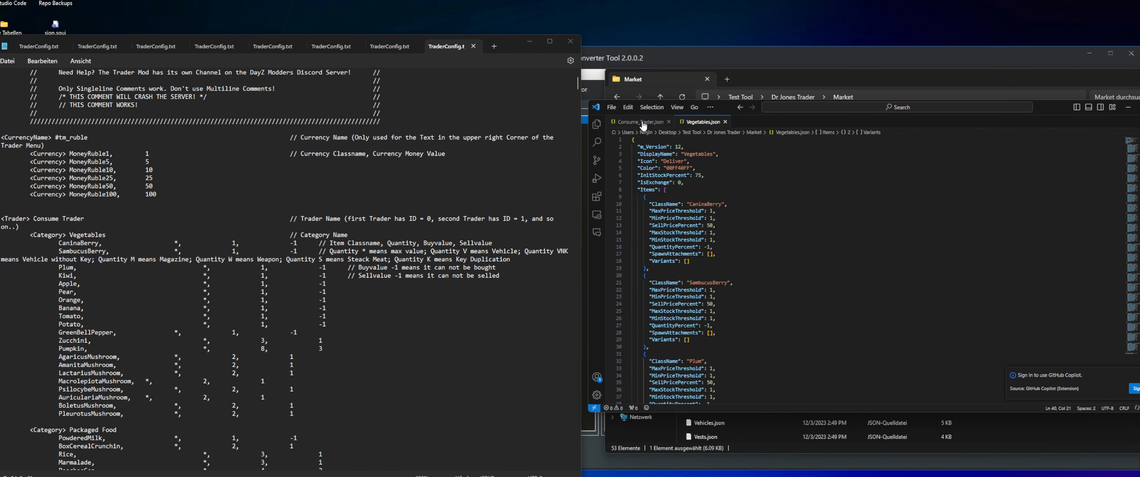
click(644, 124)
click(701, 123)
click(638, 124)
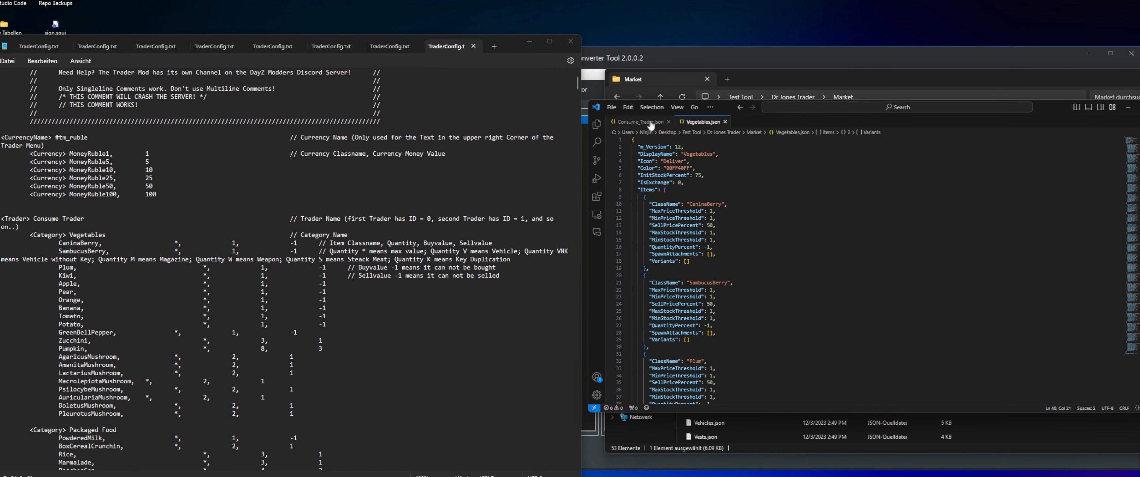
click(1127, 107)
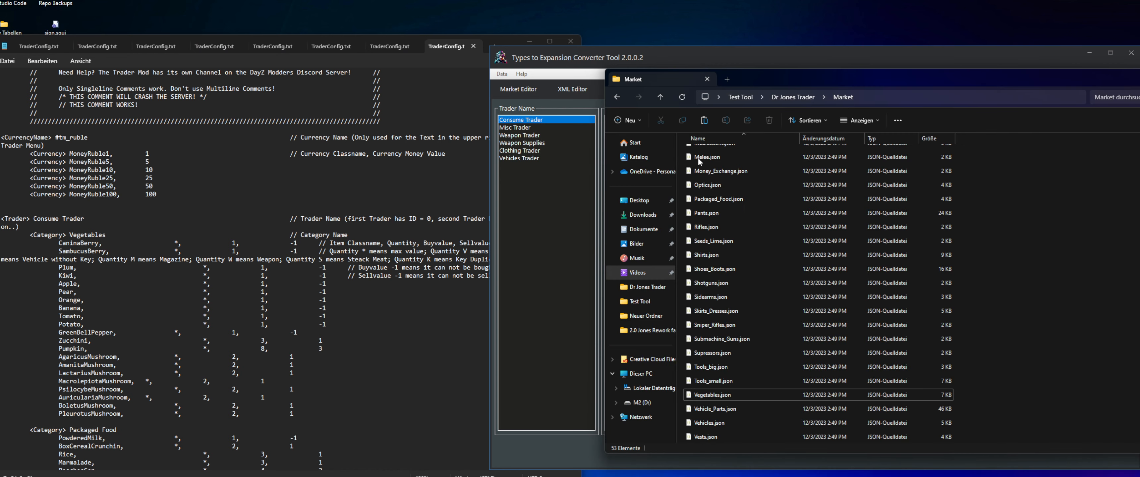
Inspect Misc_Trader.json from the Trader folder, close it, and look into the Market folder before returning to Dr Jones Trader
click(617, 97)
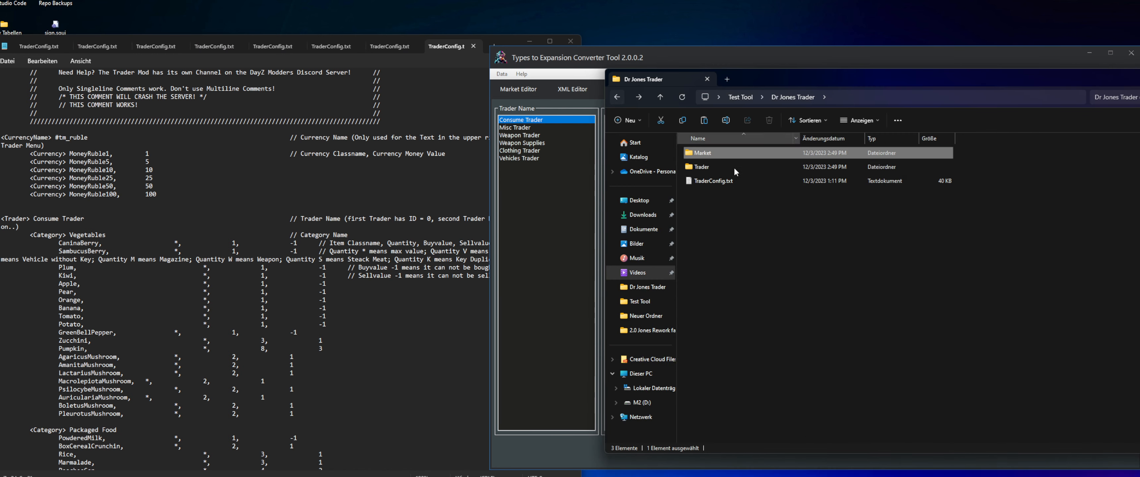
double_click(731, 182)
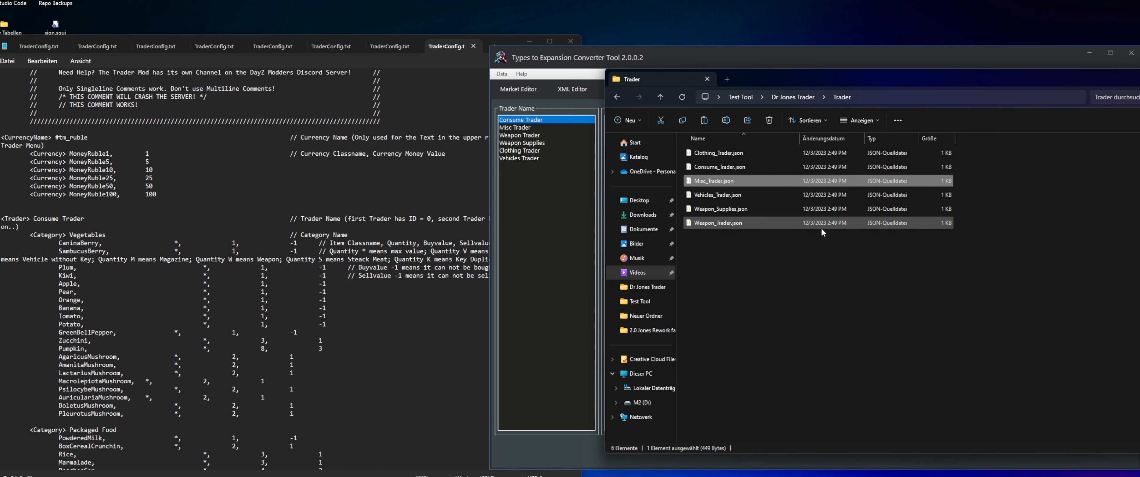
scroll(692, 240, up, 1)
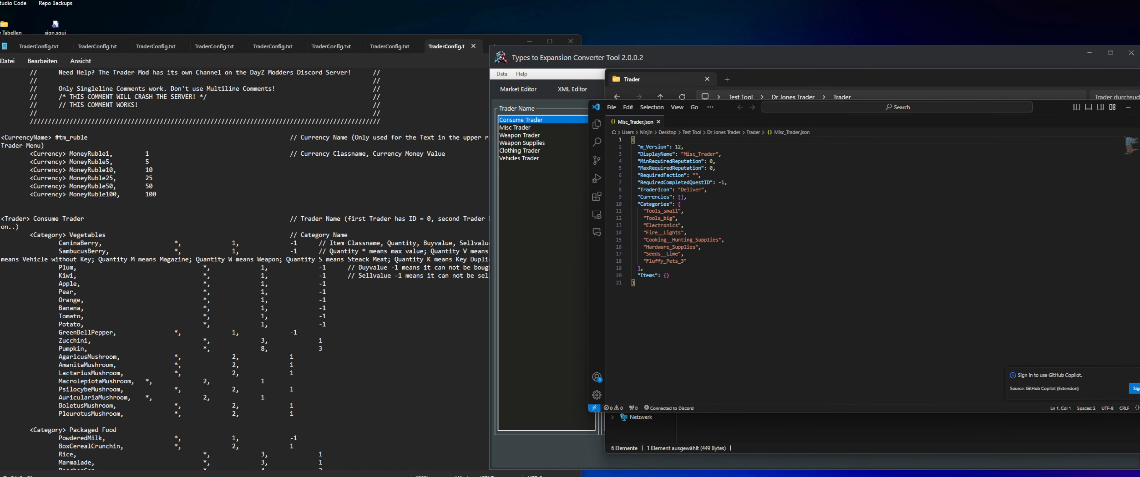
click(1127, 107)
click(617, 98)
double_click(703, 152)
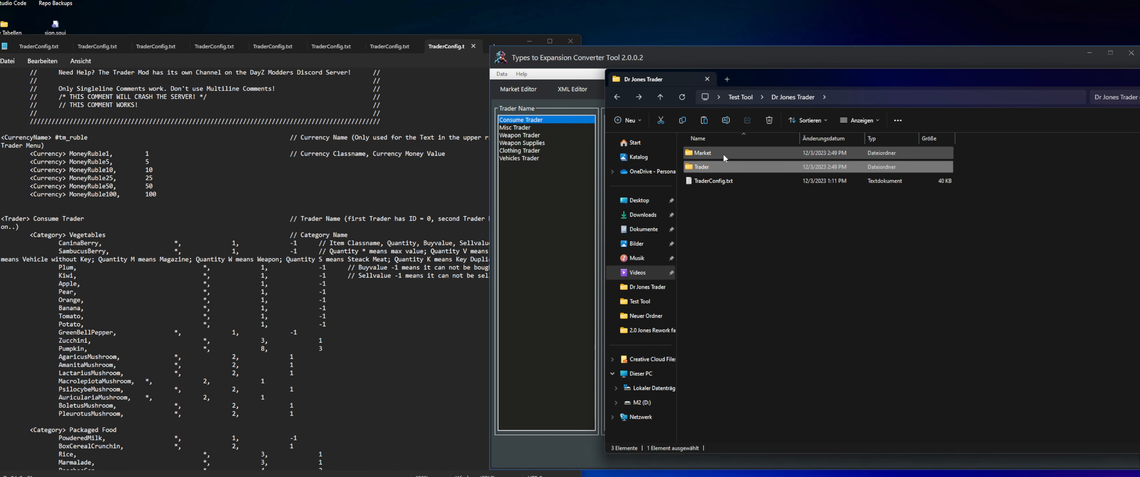
click(616, 97)
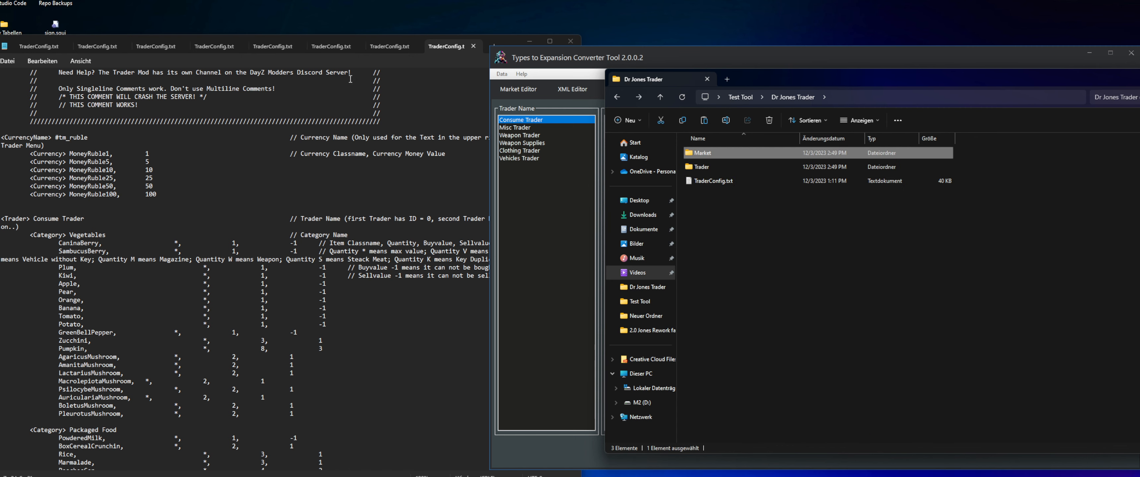
Minimize TraderConfig.txt and rearrange the Dr Jones Trader folder and converter tool windows so both are accessible
click(559, 45)
click(529, 41)
drag(806, 81, 515, 115)
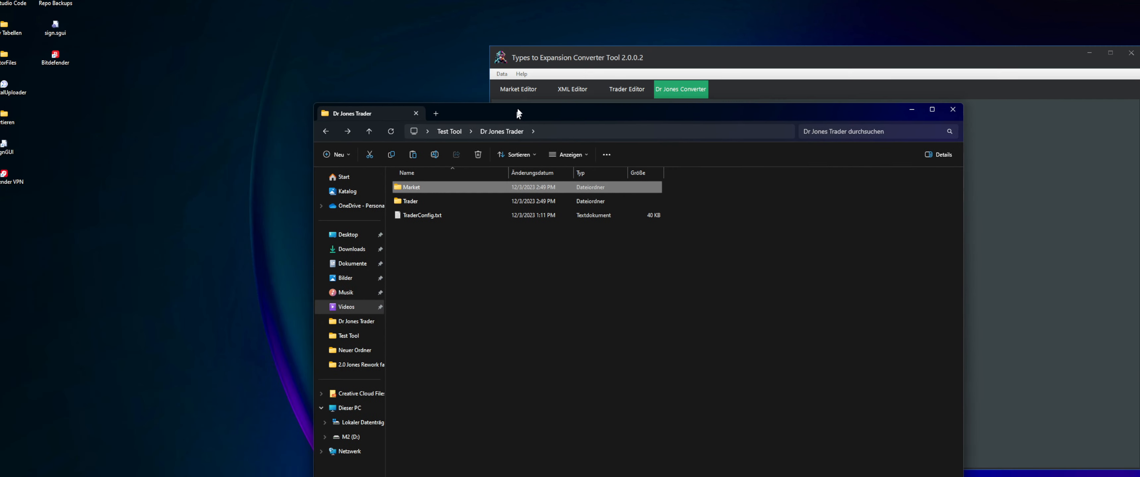
drag(687, 56, 787, 55)
Open Drinks.json from the Market folder and move the code editor window clear of the converter tool
double_click(423, 188)
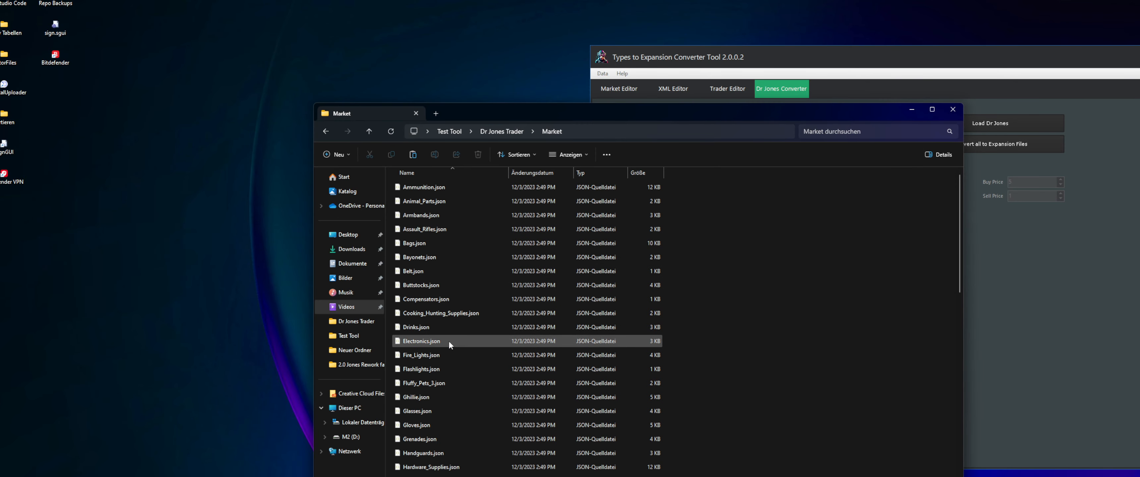
double_click(484, 328)
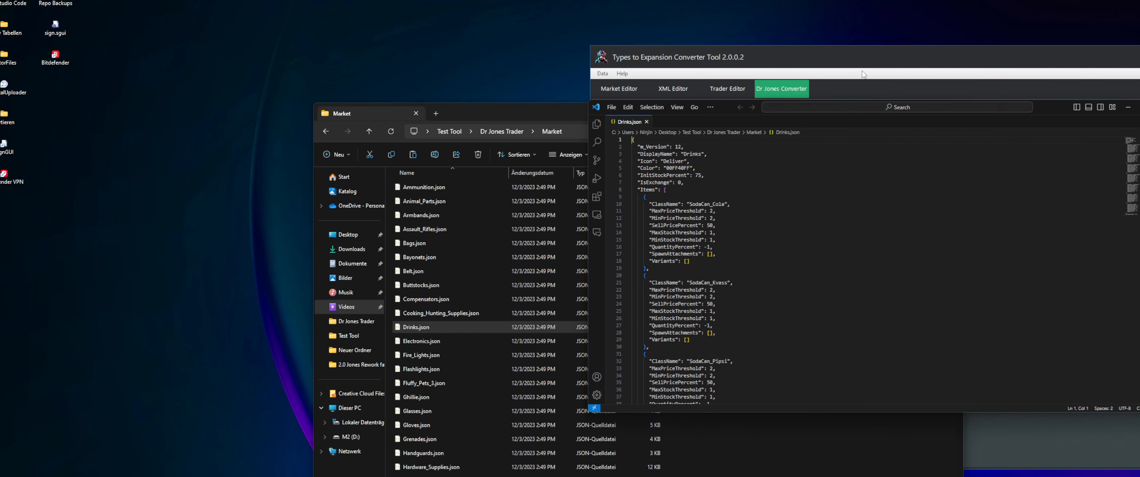
drag(1119, 111, 651, 79)
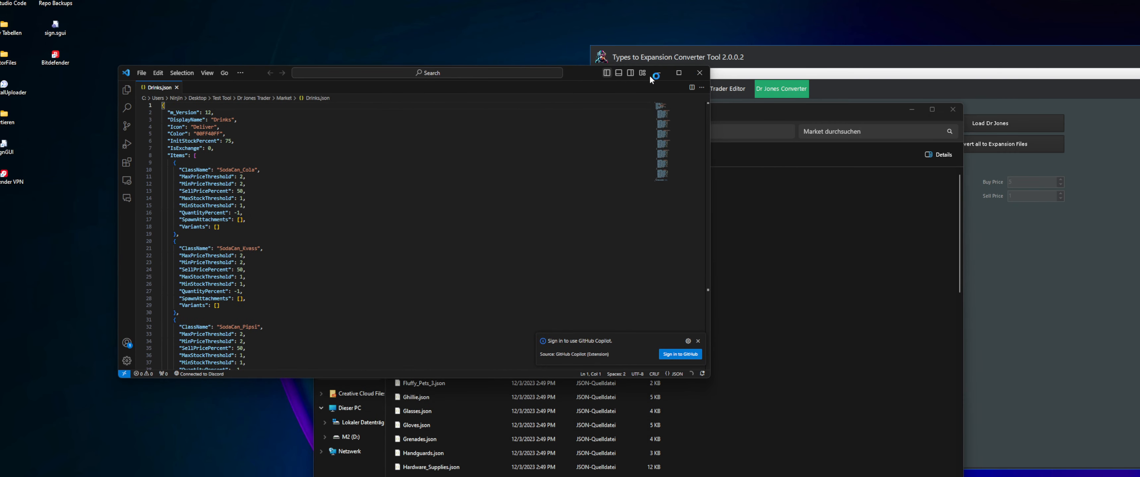
Switch the converter tool to the Market Editor and choose Drinks.json from the Market folder as the market file
click(655, 58)
click(597, 93)
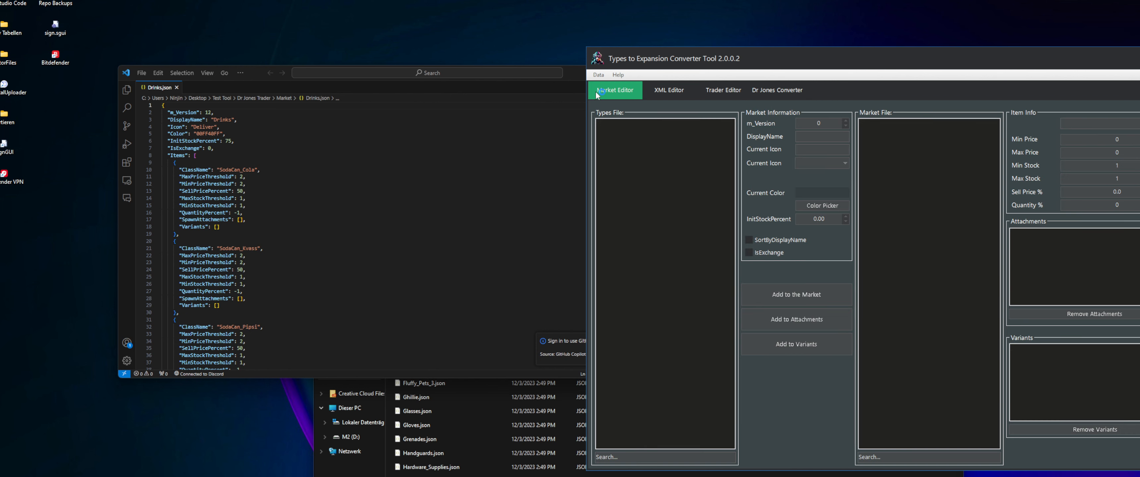
right_click(902, 132)
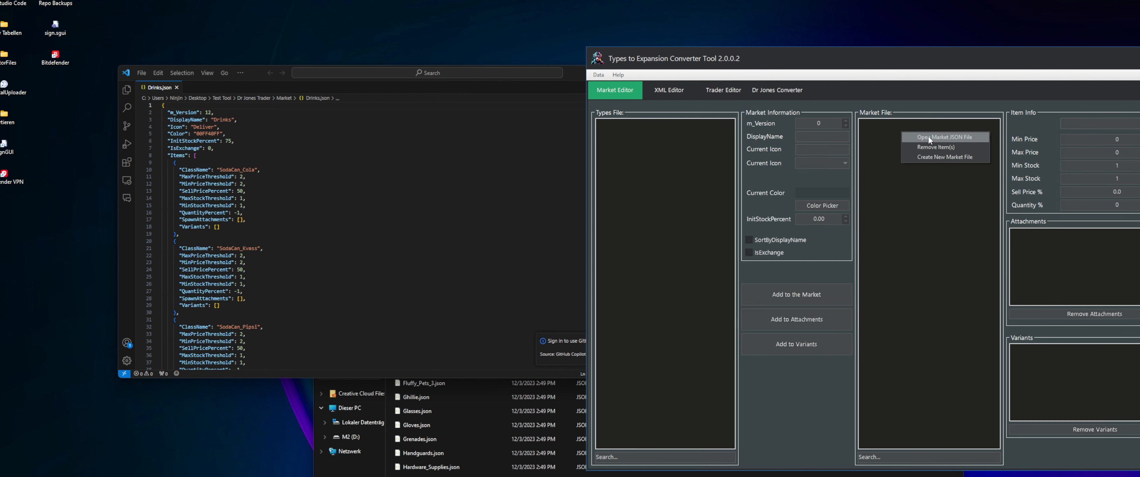
click(887, 140)
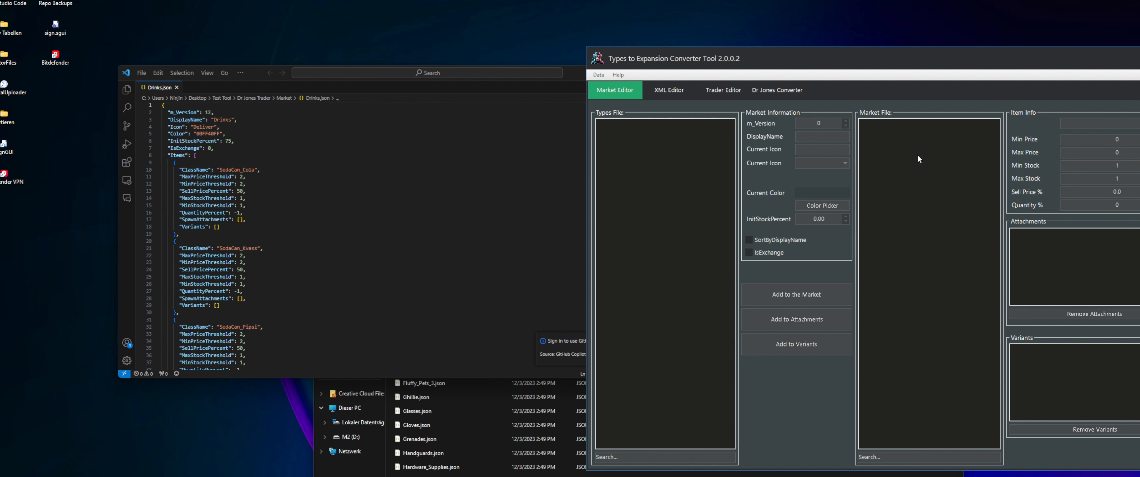
right_click(905, 141)
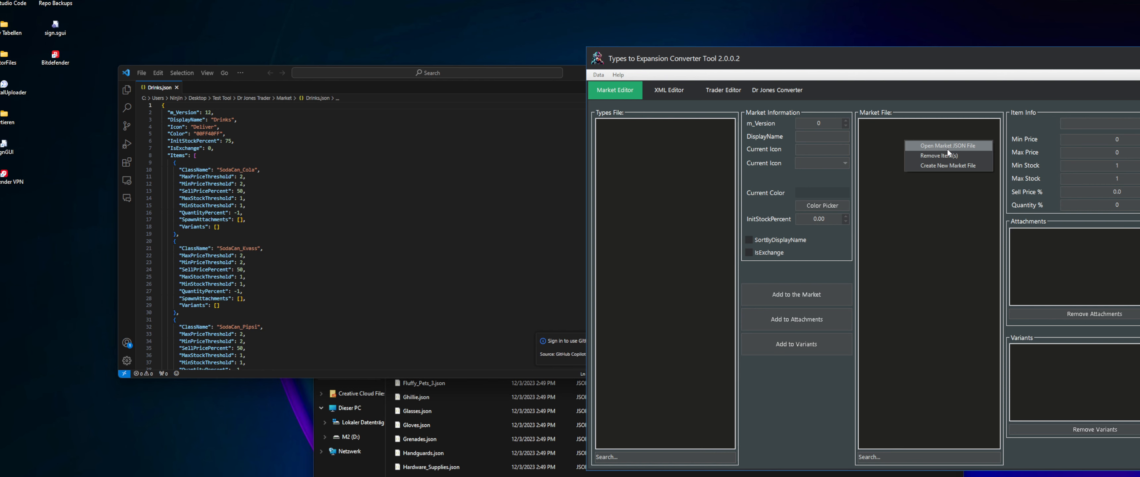
click(946, 148)
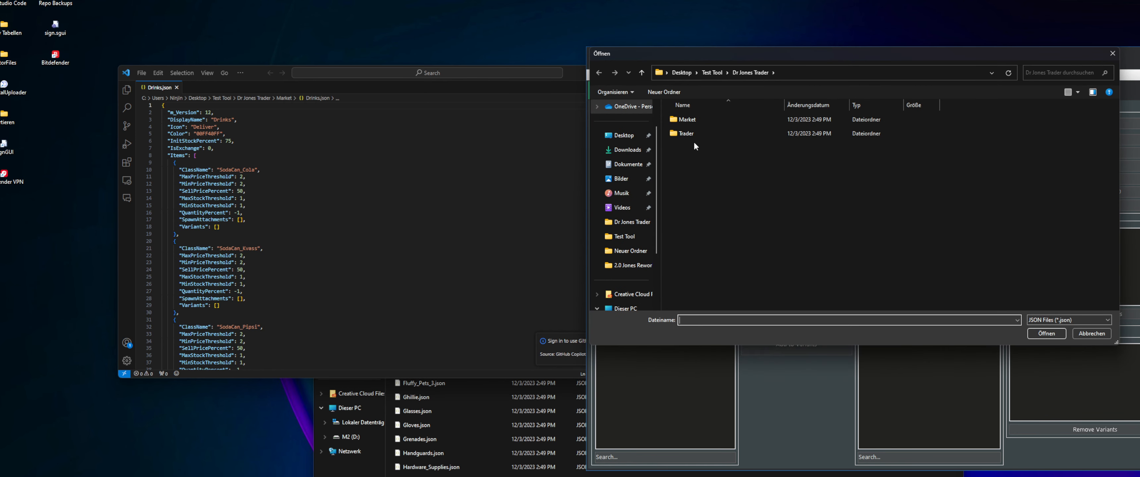
double_click(701, 120)
click(743, 189)
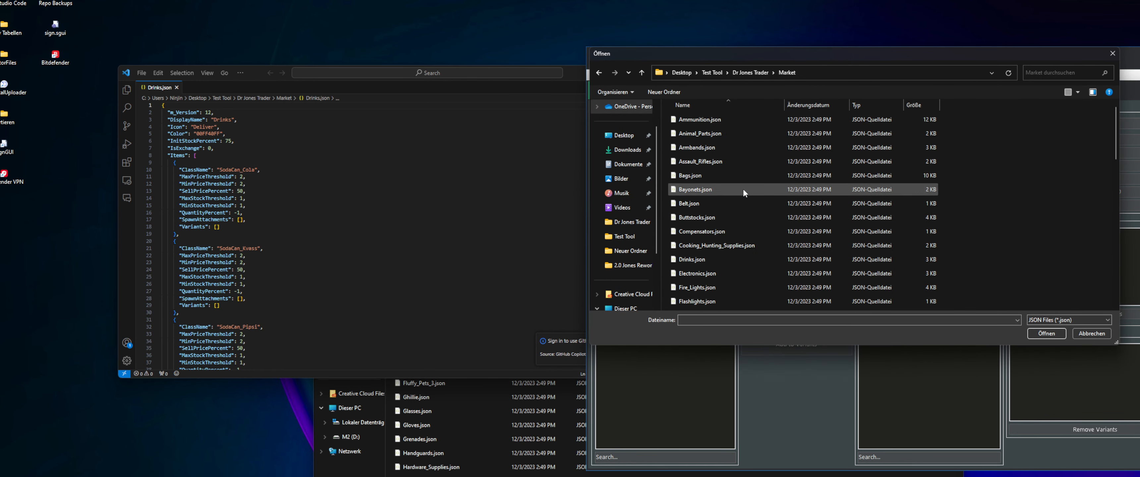
double_click(711, 261)
drag(734, 228, 852, 198)
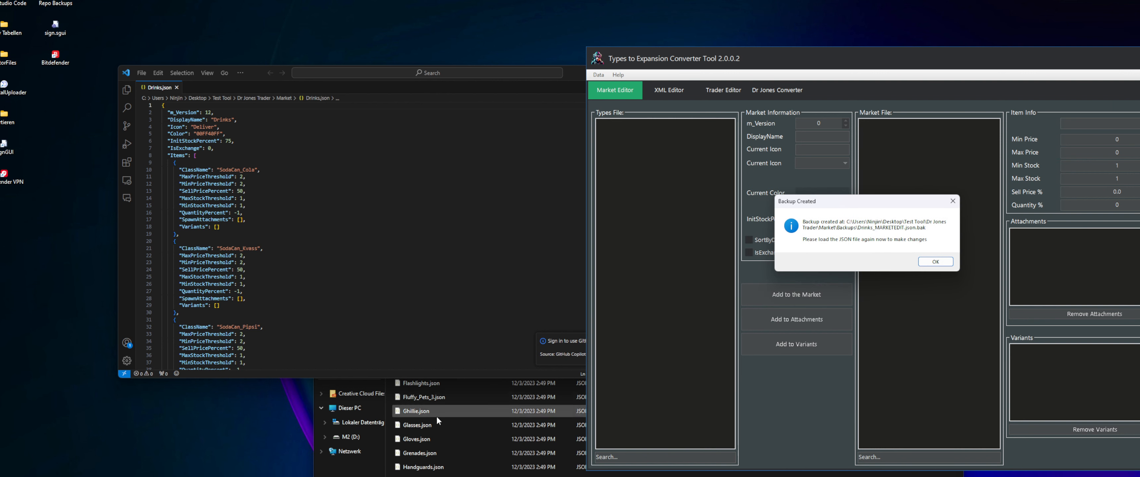
Look through the Market folder in the file manager and check Drinks_MARKETEDIT.json.bak in its Backups folder, keeping the backup notice uncovered
click(436, 476)
click(432, 184)
double_click(432, 185)
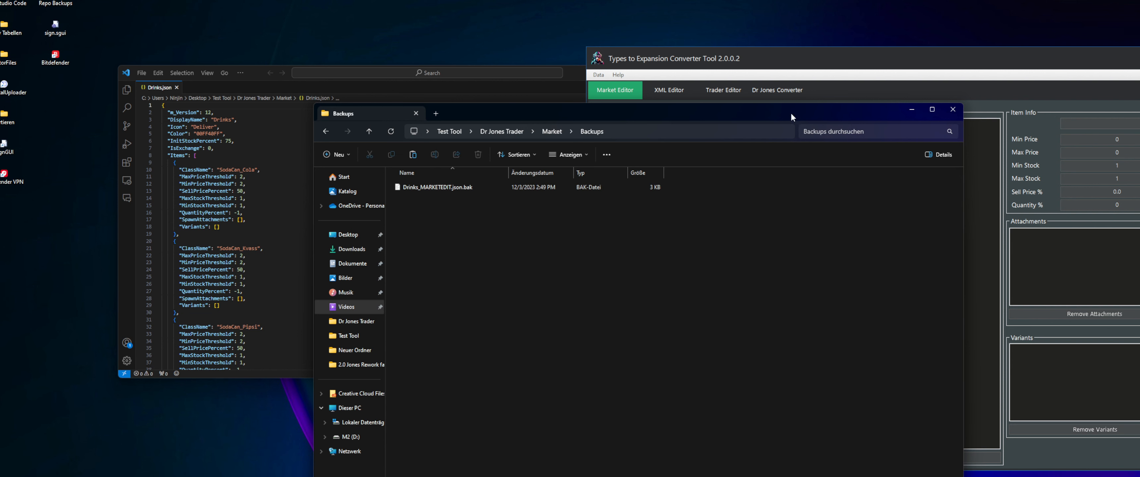
drag(792, 116, 589, 253)
click(165, 276)
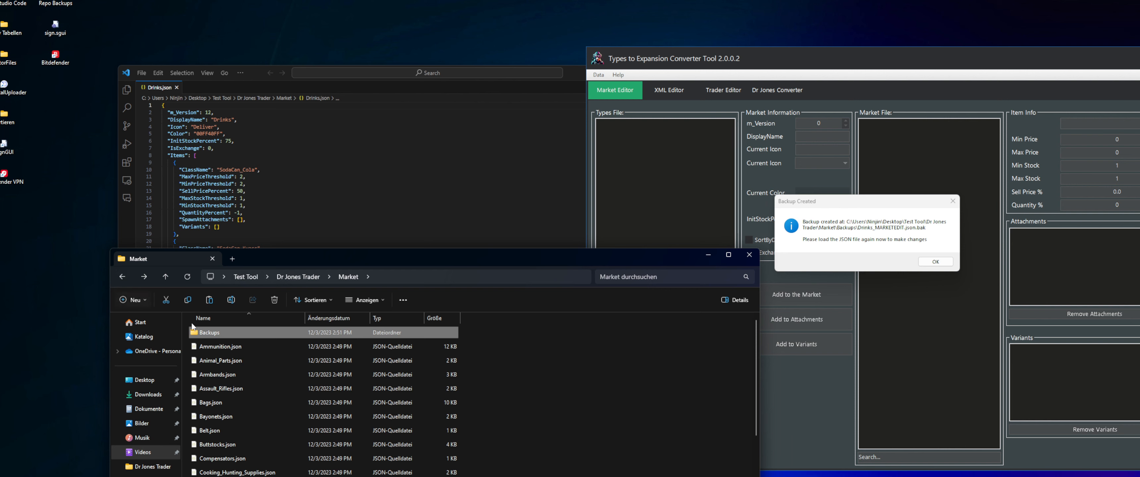
scroll(237, 380, down, 5)
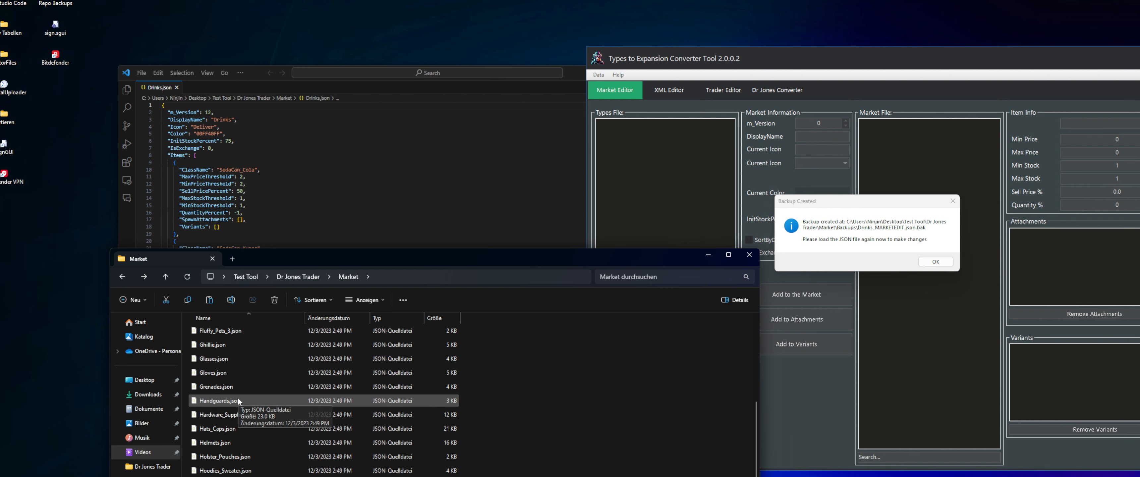
scroll(236, 398, up, 5)
drag(393, 251, 407, 156)
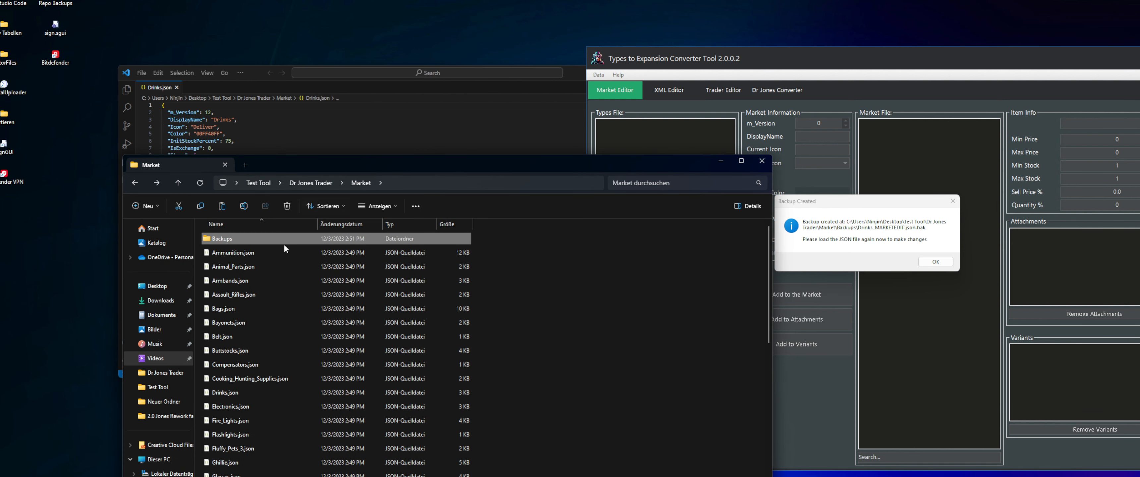
double_click(245, 240)
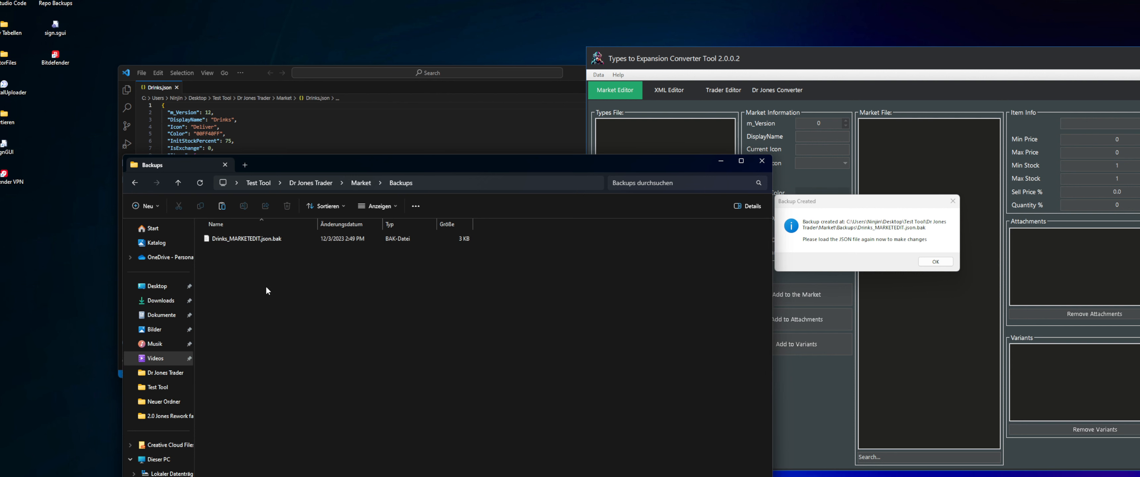
click(232, 245)
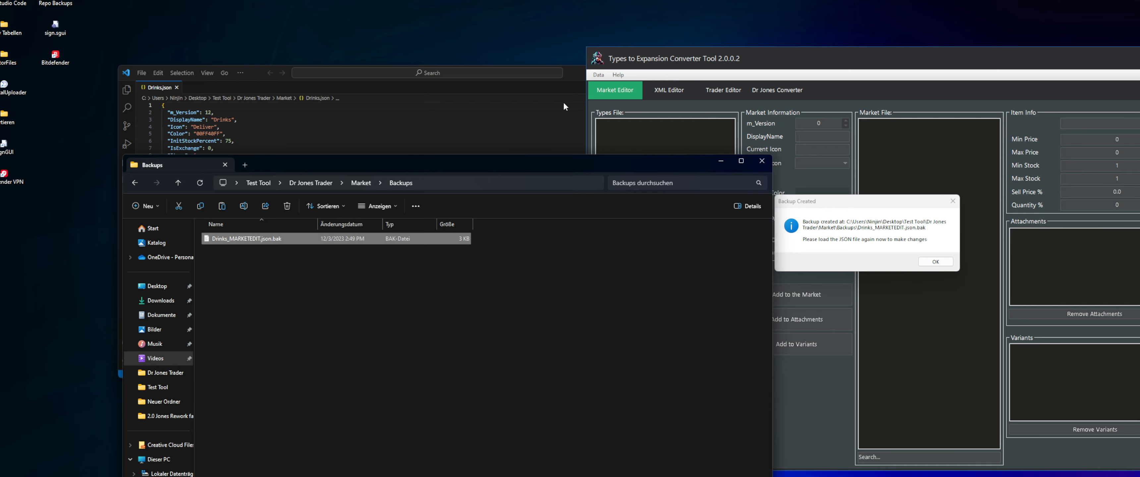
Acknowledge the backup notice, look into the Backups folder in the file selection dialog, and return to the Market folder
click(935, 261)
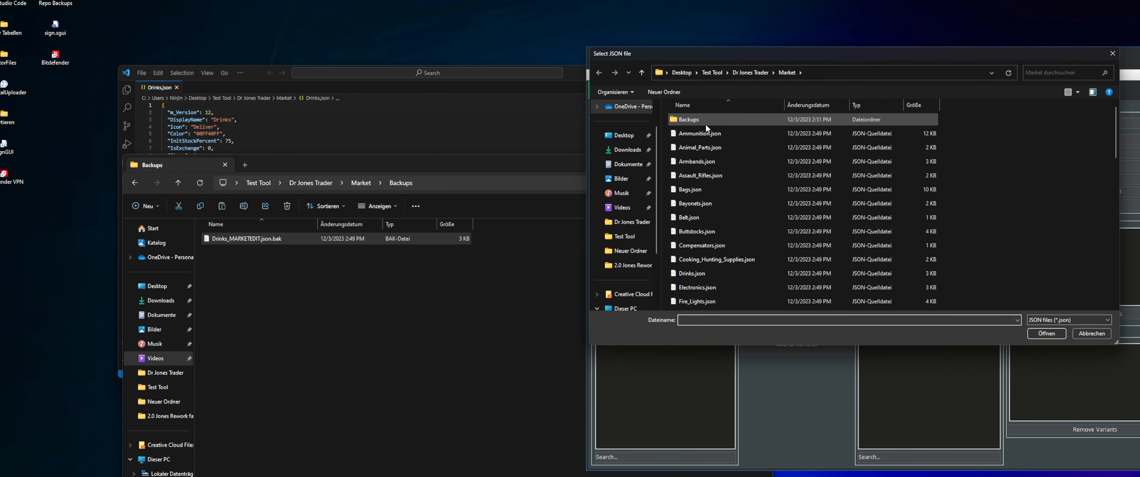
double_click(703, 118)
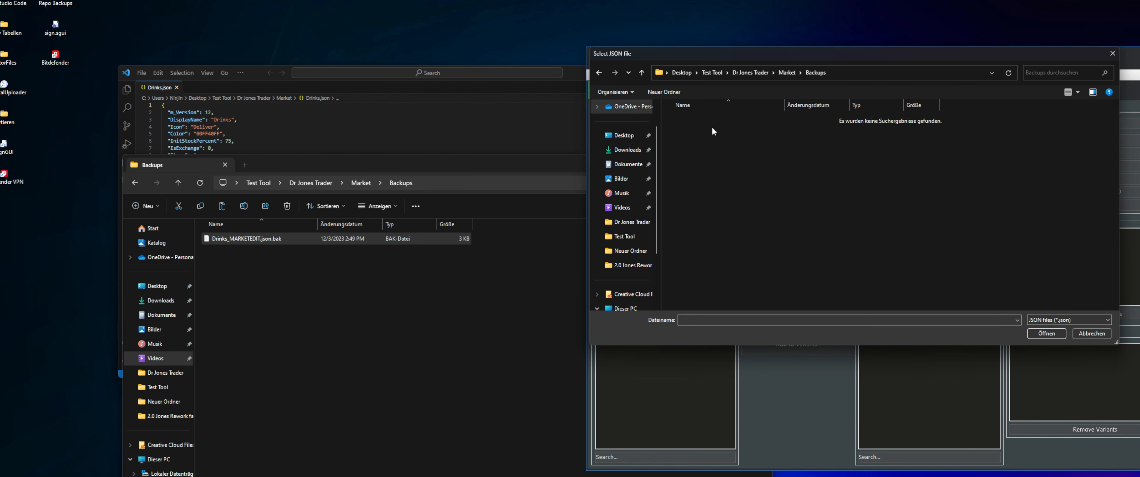
click(599, 73)
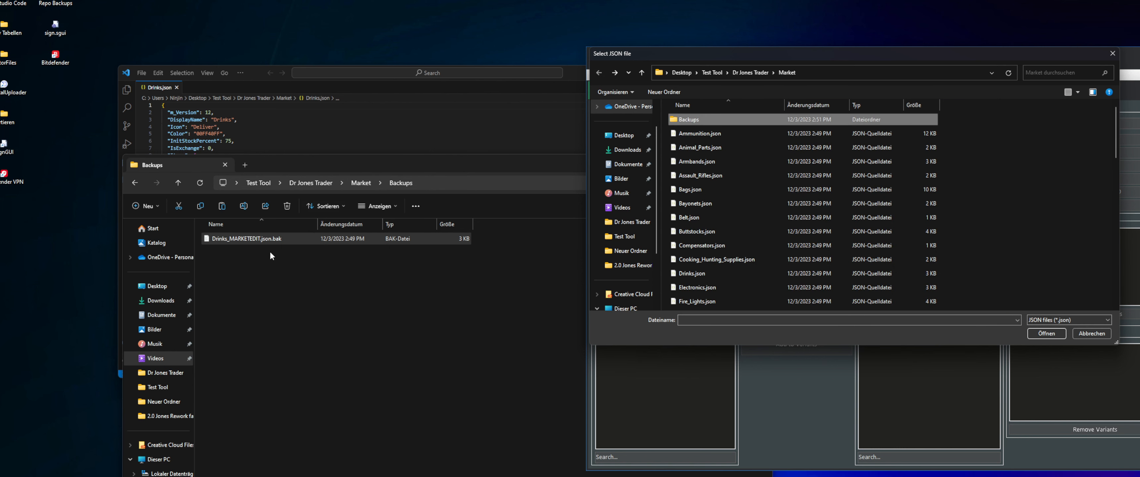
click(296, 240)
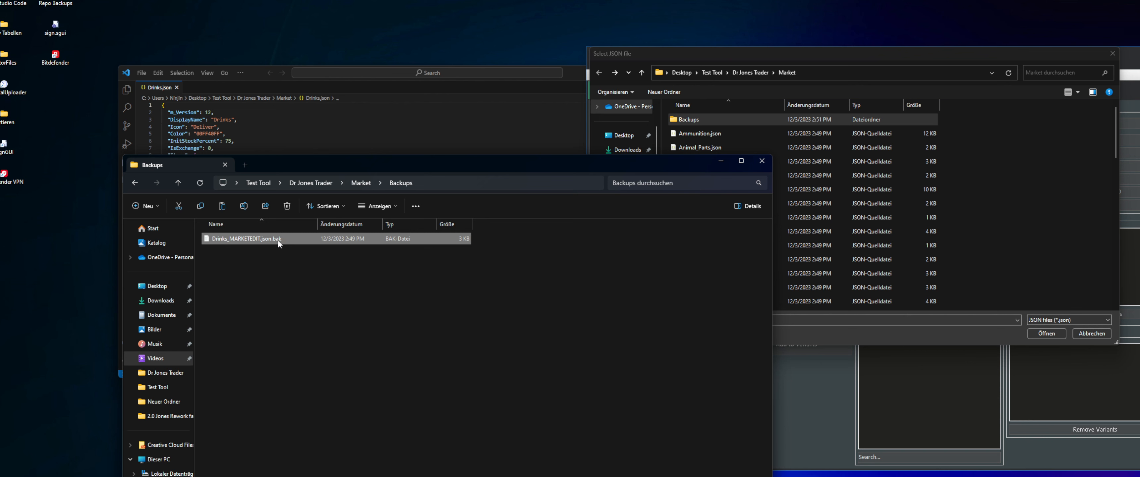
click(281, 240)
drag(285, 240, 270, 243)
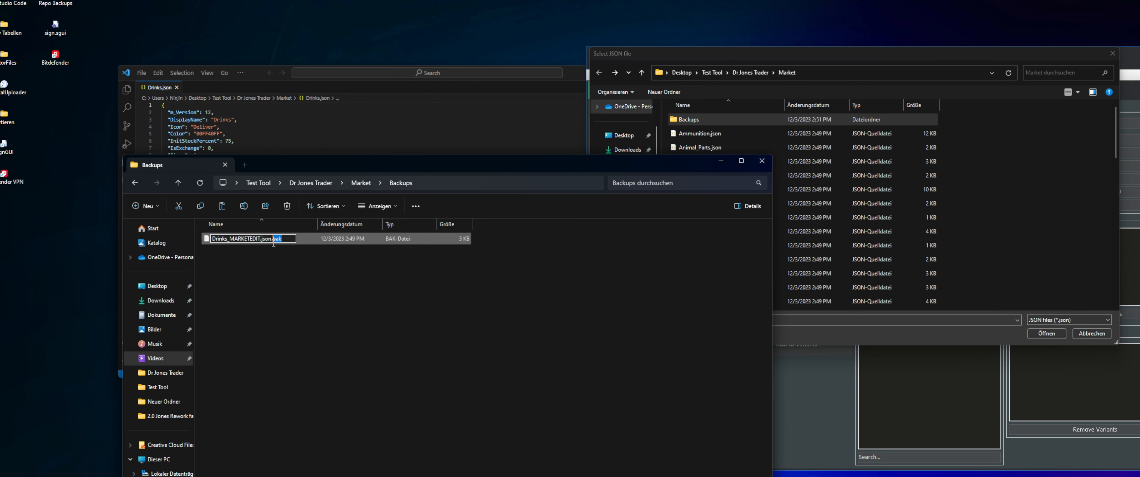
click(284, 278)
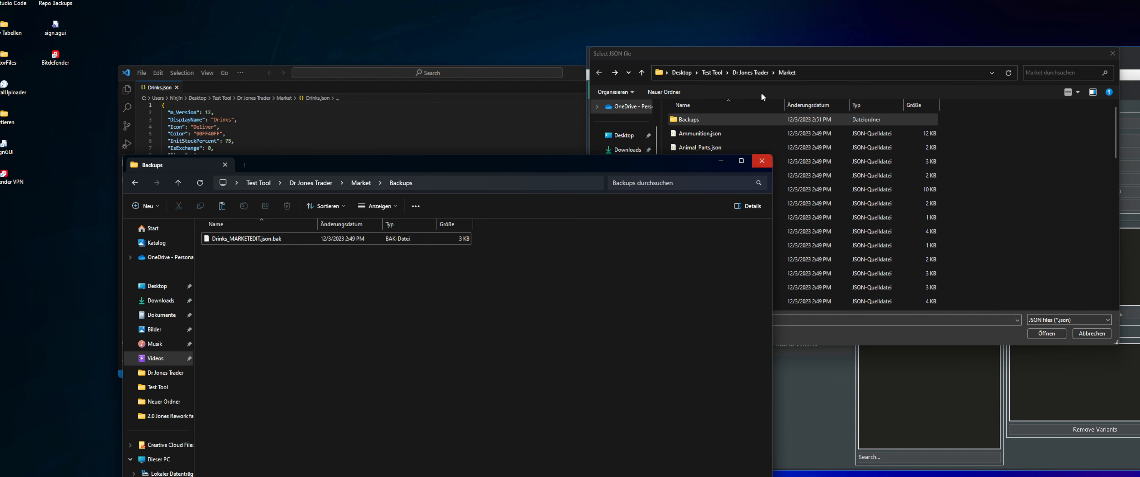
click(784, 58)
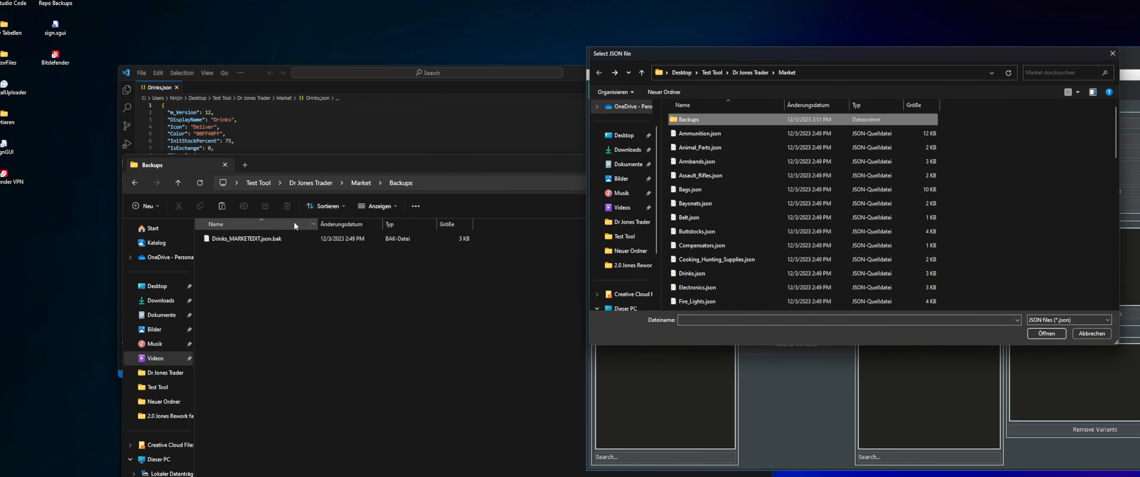
Return the file manager to the Market folder and load Drinks.json again in the Market Editor
click(134, 183)
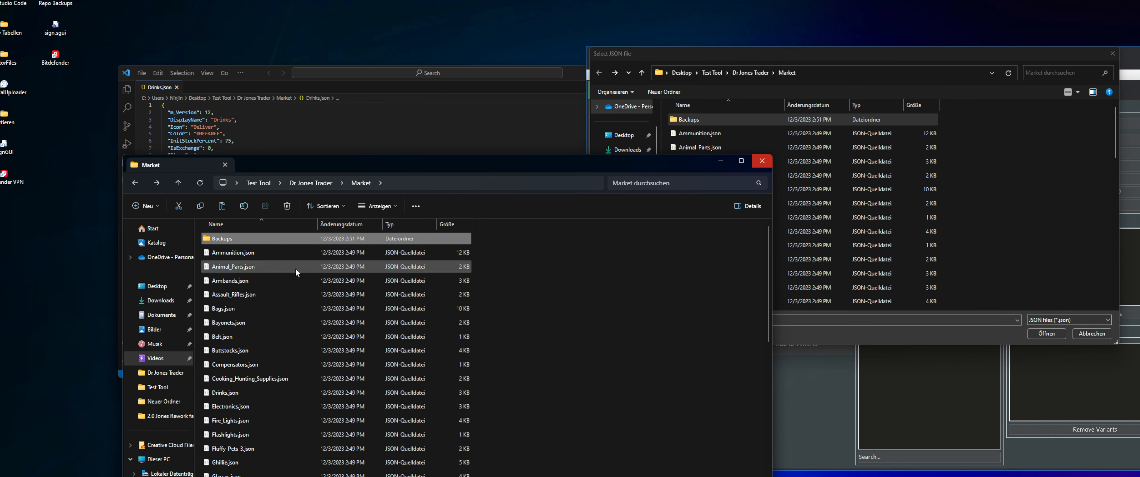
double_click(248, 239)
click(135, 183)
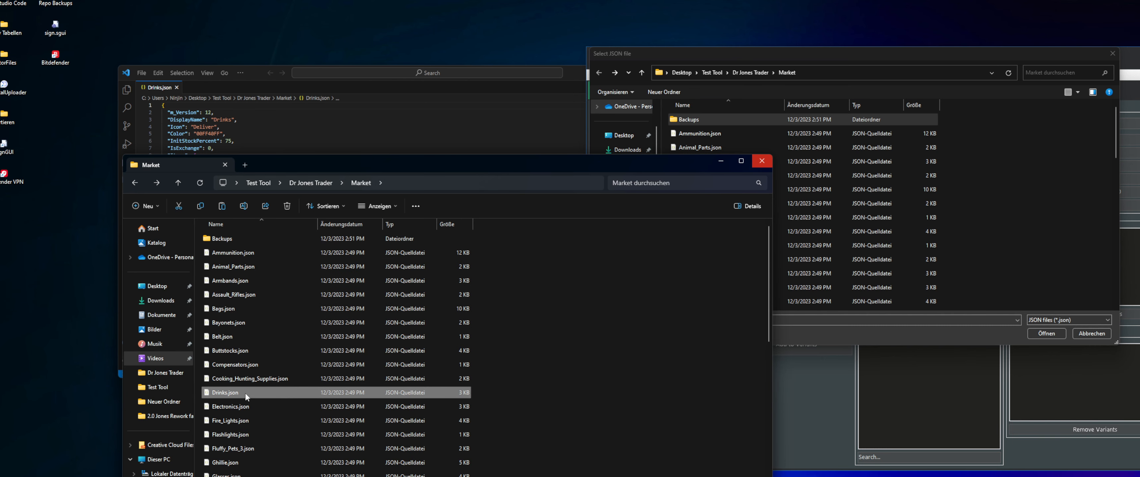
click(922, 163)
key(d)
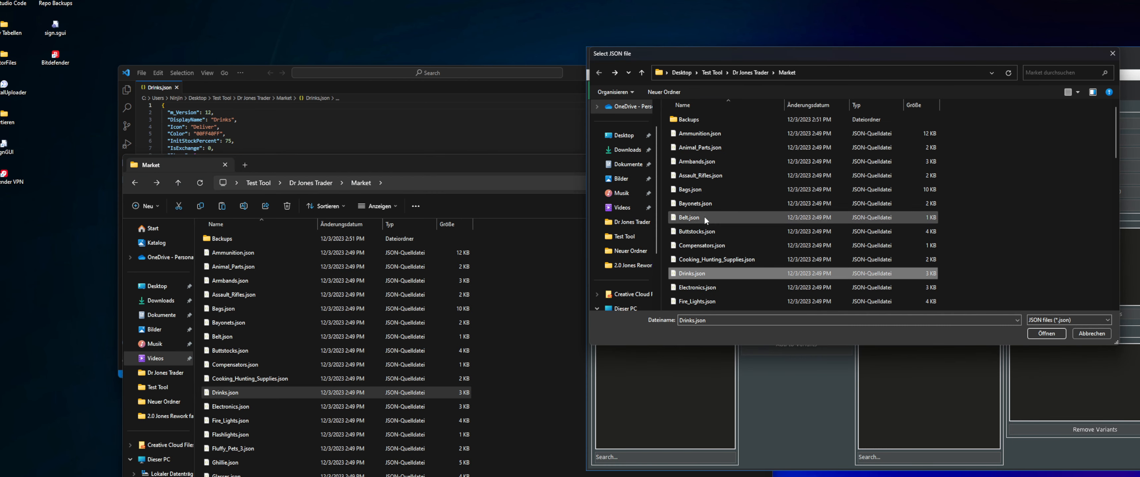
double_click(704, 274)
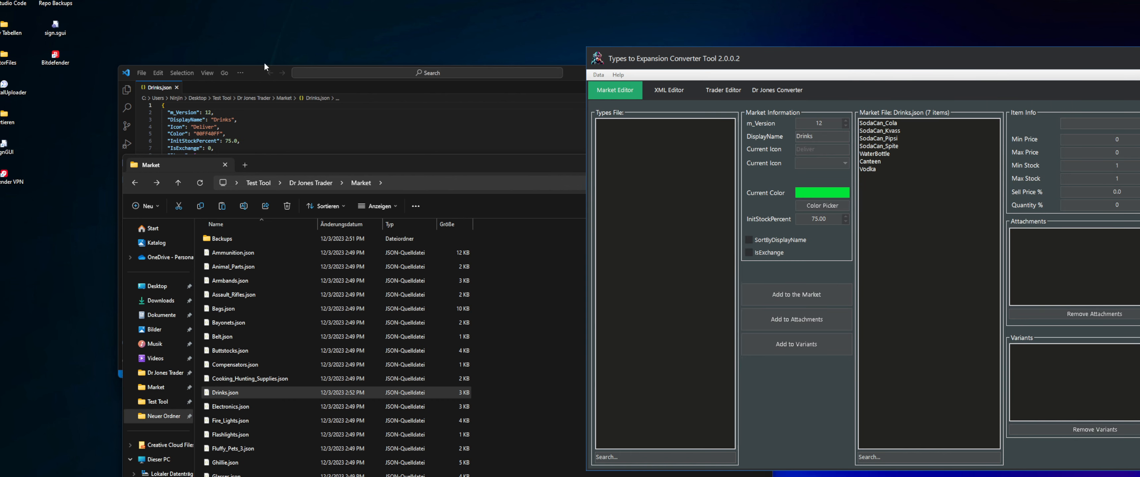
Bring Drinks.json forward in the code editor and arrange its window beside the converter tool for comparison
click(158, 89)
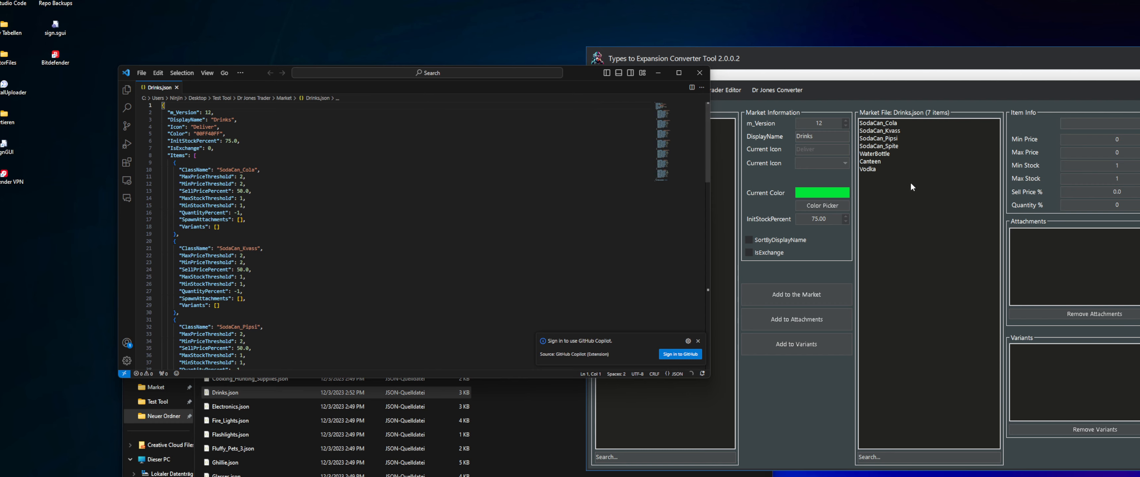
drag(827, 66, 728, 73)
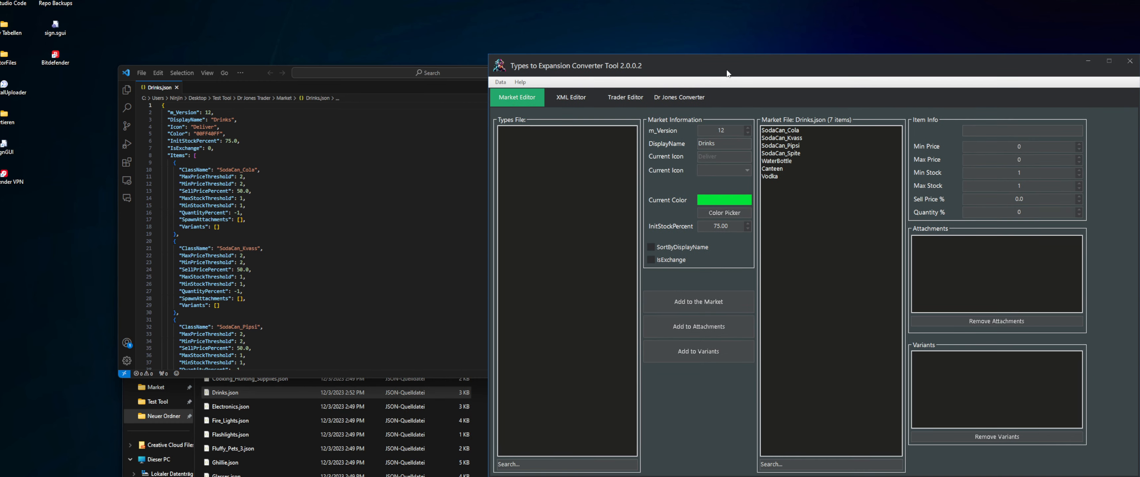
drag(255, 73, 280, 74)
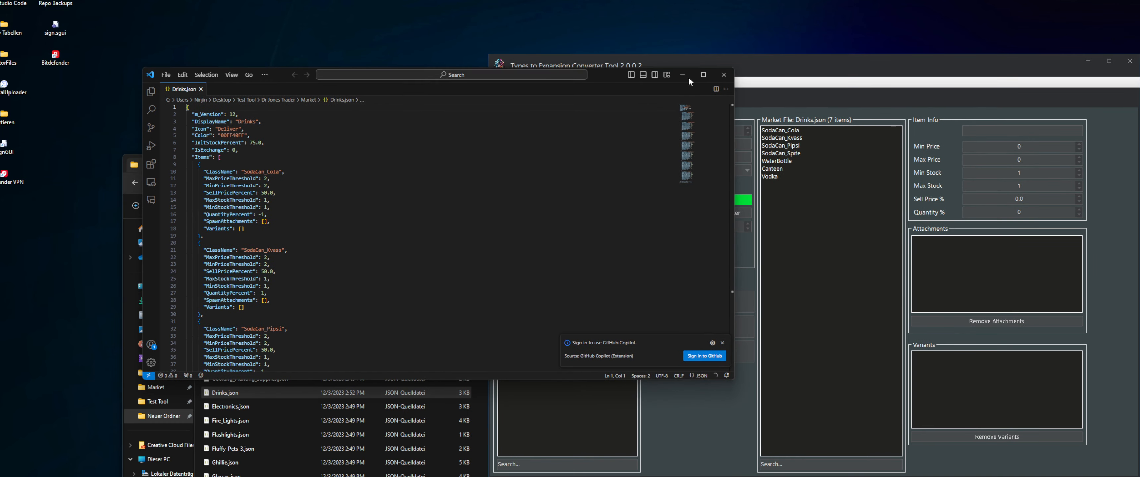
drag(801, 65, 813, 66)
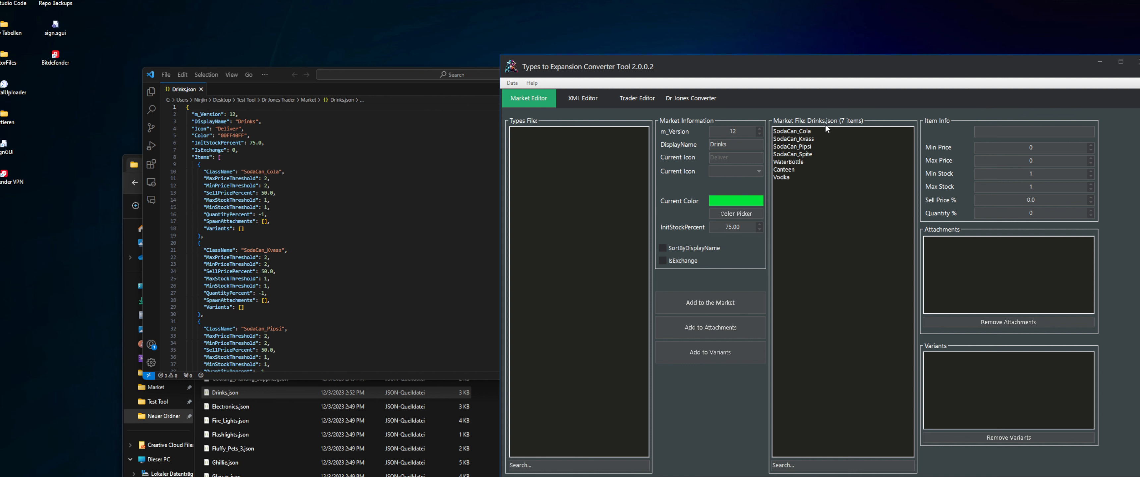
Select all items in the Market Editor list and compare them with the ClassName entries in Drinks.json
click(843, 129)
shift+click(797, 174)
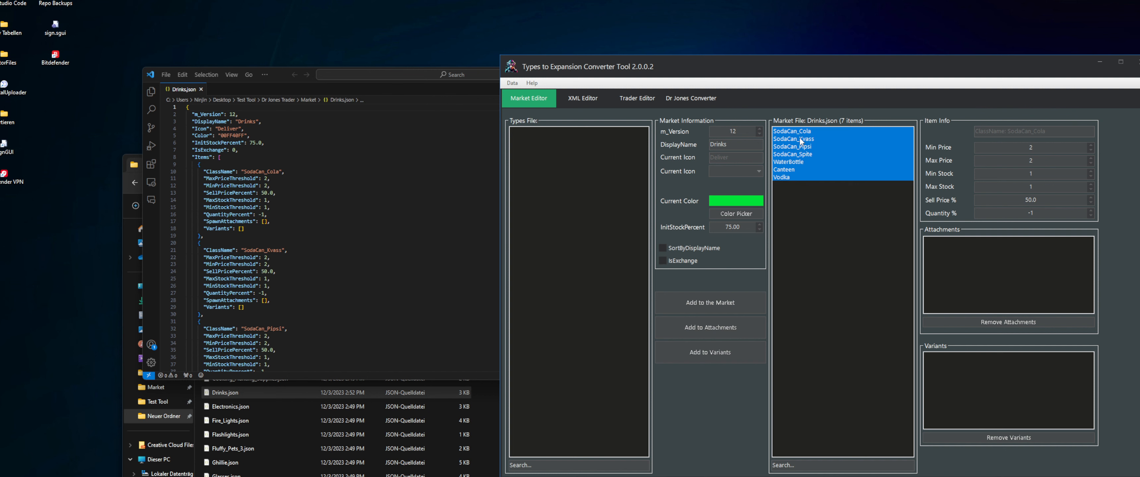
scroll(239, 199, down, 2)
click(227, 133)
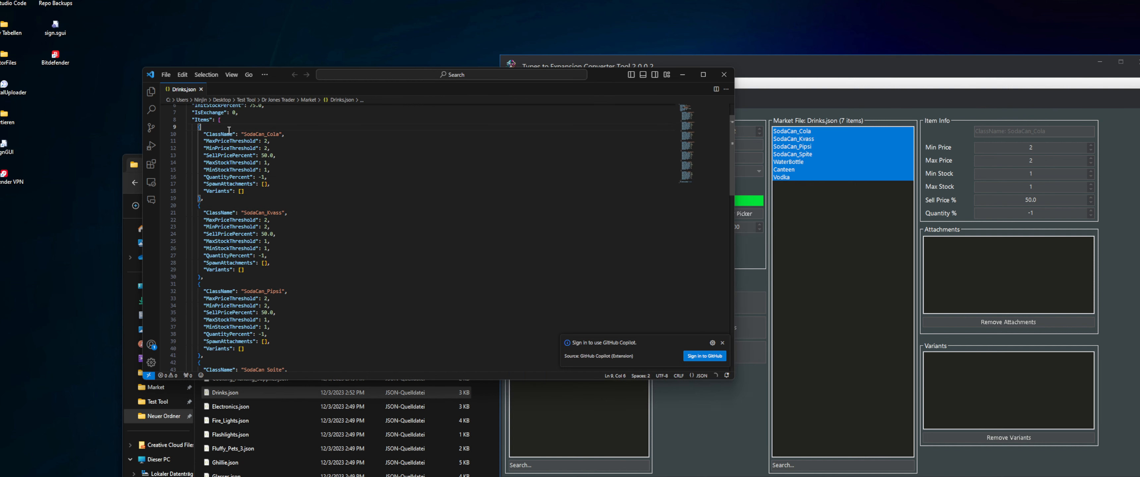
drag(211, 133, 267, 133)
drag(244, 213, 282, 213)
drag(250, 291, 265, 305)
scroll(293, 296, down, 4)
scroll(252, 308, down, 3)
scroll(272, 290, down, 4)
click(247, 282)
scroll(247, 282, down, 3)
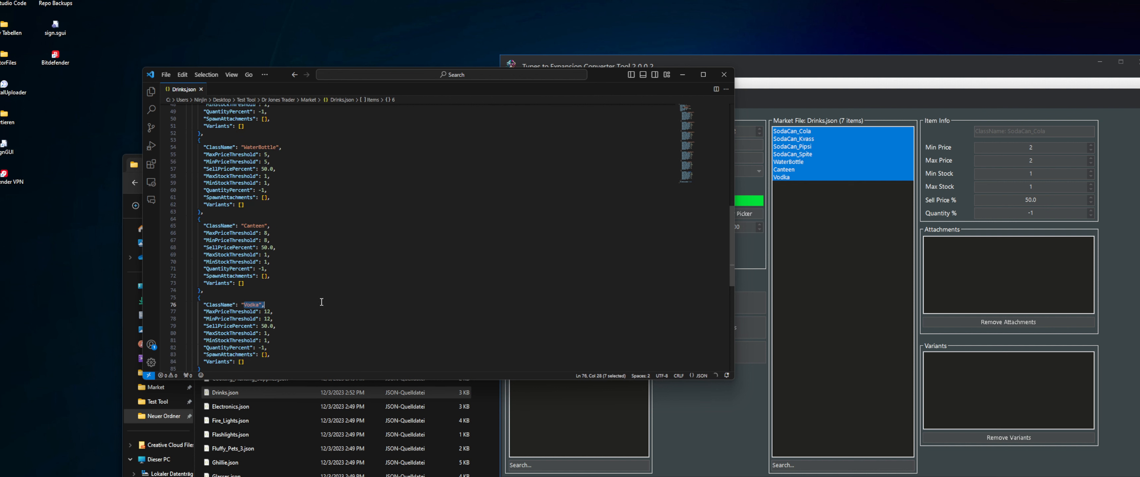
scroll(323, 290, up, 15)
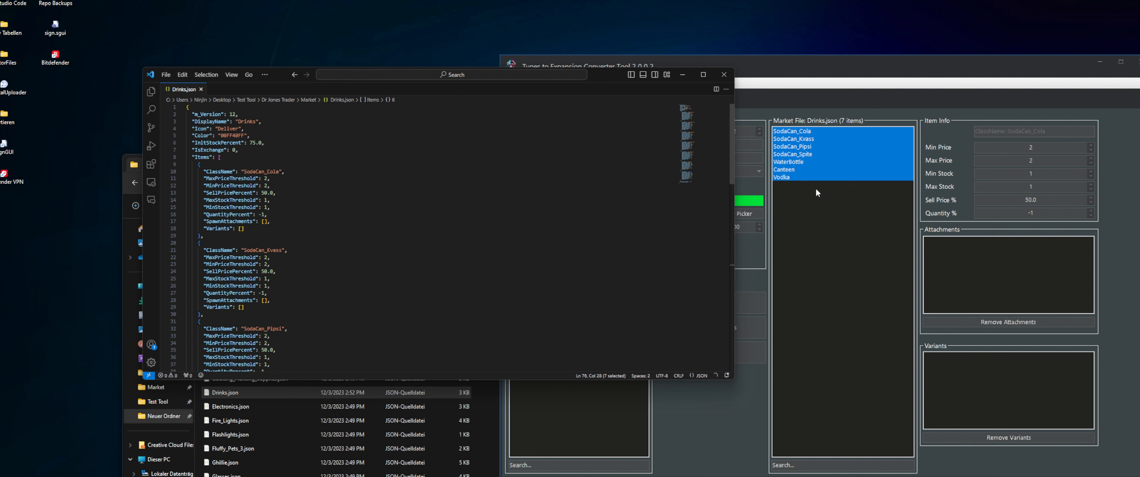
Compare the item info of Vodka and SodaCan_Cola in the Market Editor with the values in Drinks.json
click(826, 222)
click(270, 178)
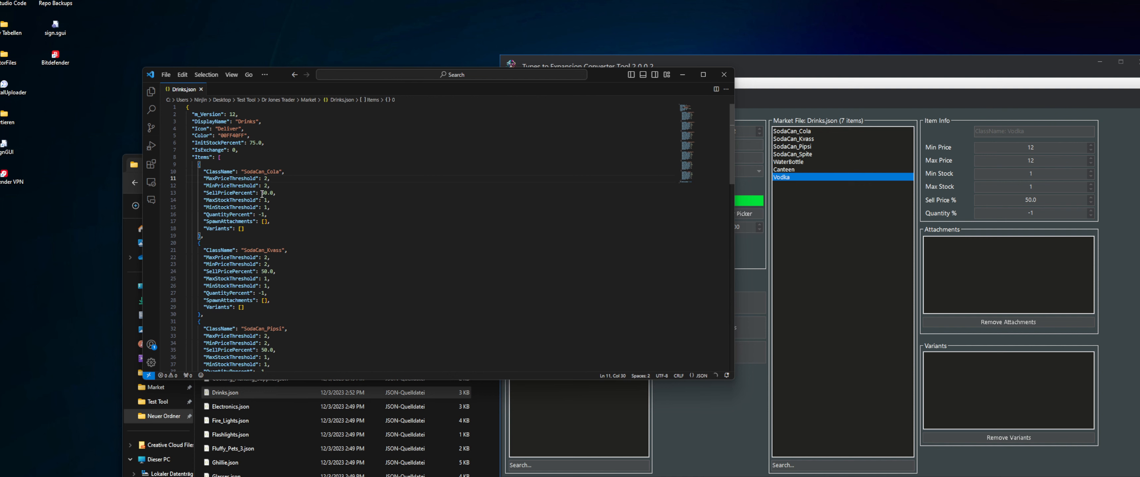
scroll(284, 235, down, 14)
scroll(283, 235, up, 15)
click(834, 273)
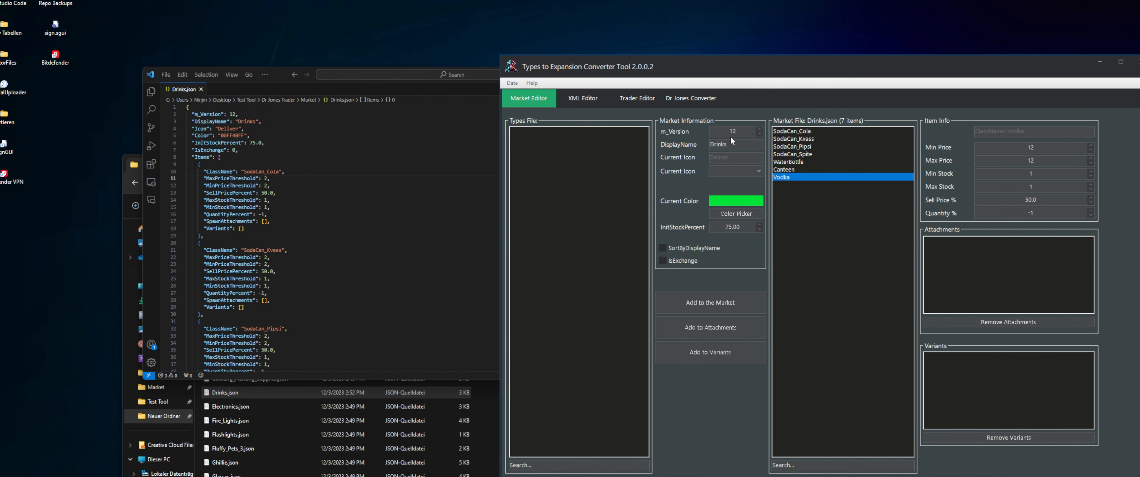
click(794, 132)
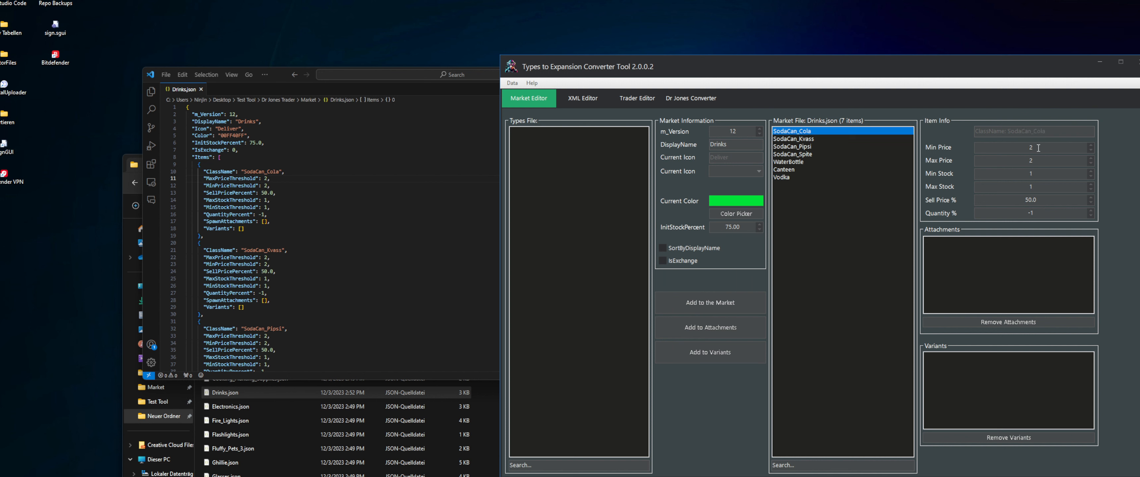
Set both the minimum and maximum price of SodaCan_Cola to 5000 in the Market Editor
drag(1038, 148, 974, 150)
text(5000)
drag(1048, 160, 958, 163)
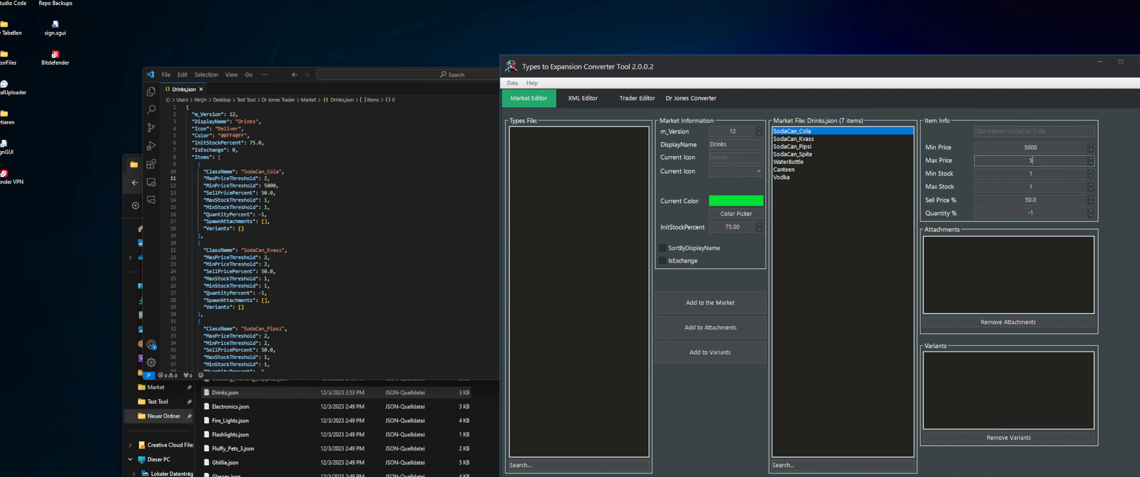
text(5000)
Examine SodaCan_Cola's MaxStockThreshold, MinStockThreshold and QuantityPercent lines in Drinks.json
drag(271, 207, 165, 200)
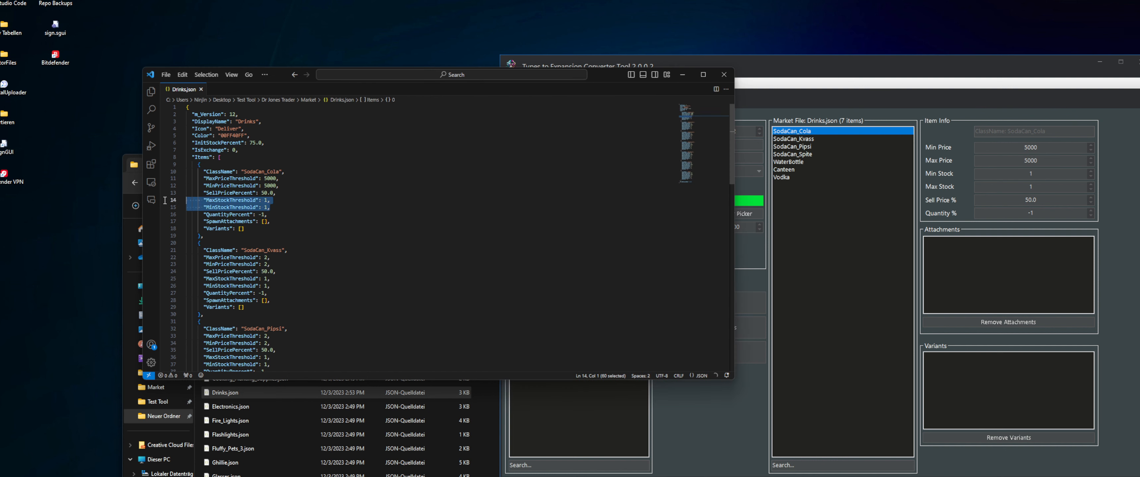
click(284, 205)
drag(278, 207, 172, 199)
click(319, 203)
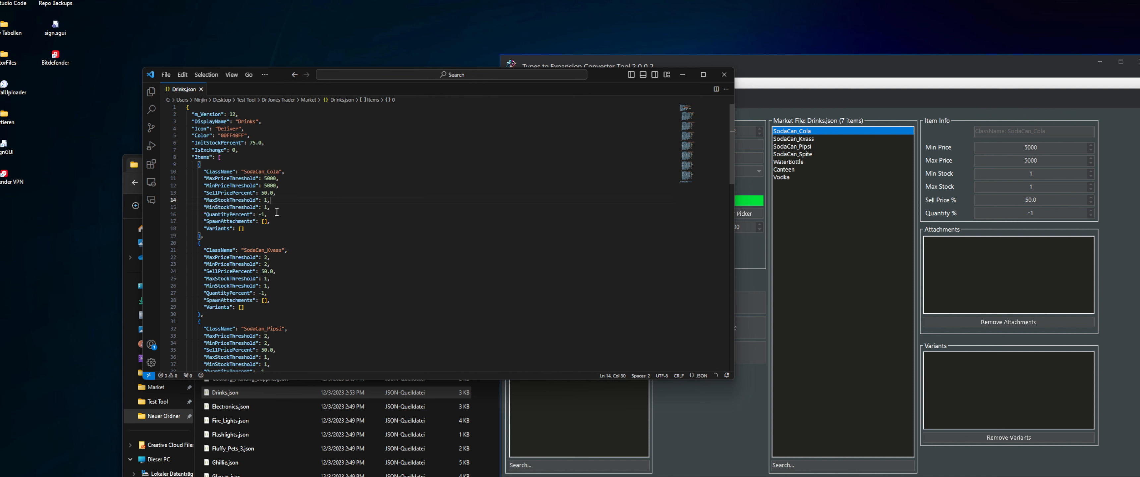
drag(277, 214, 191, 214)
click(323, 215)
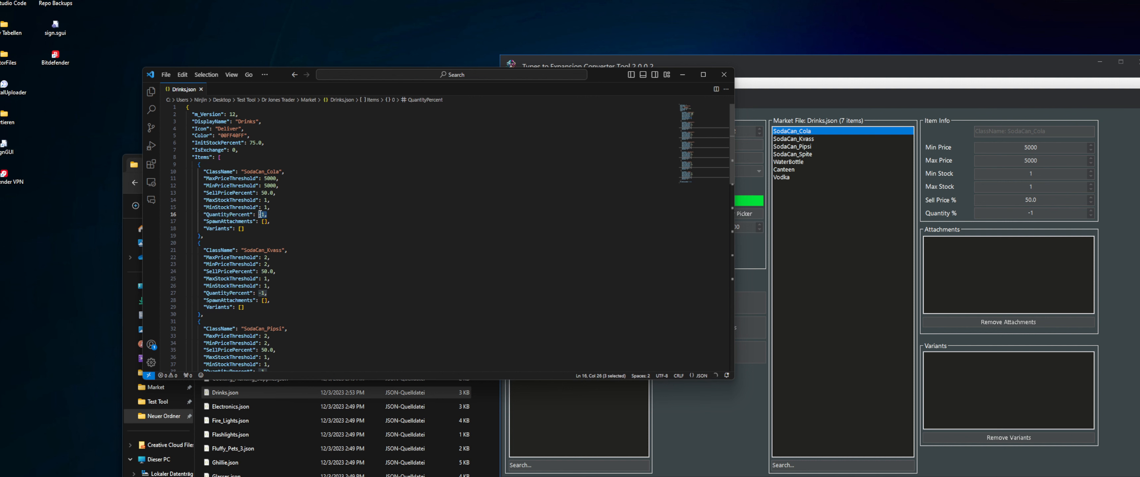
drag(237, 215, 265, 215)
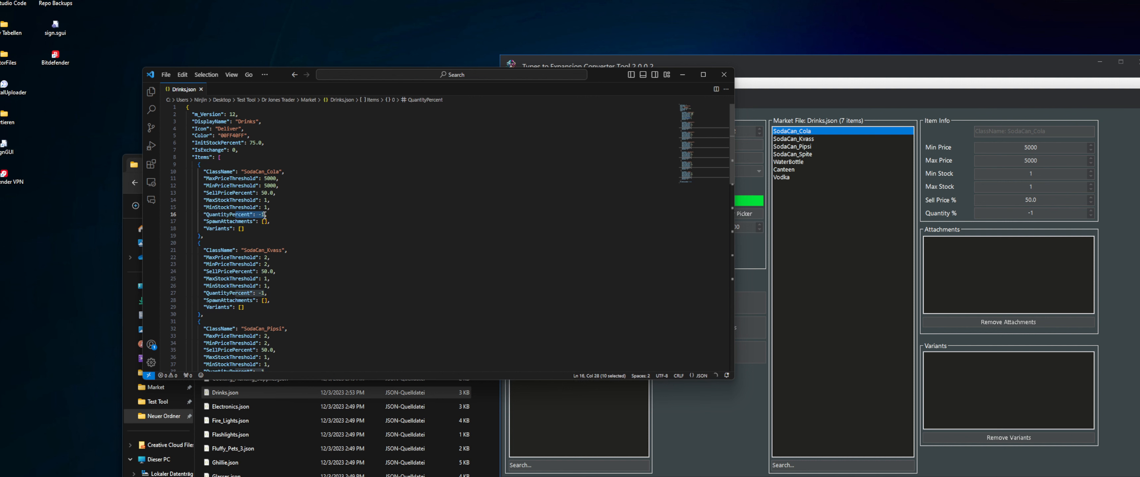
click(278, 214)
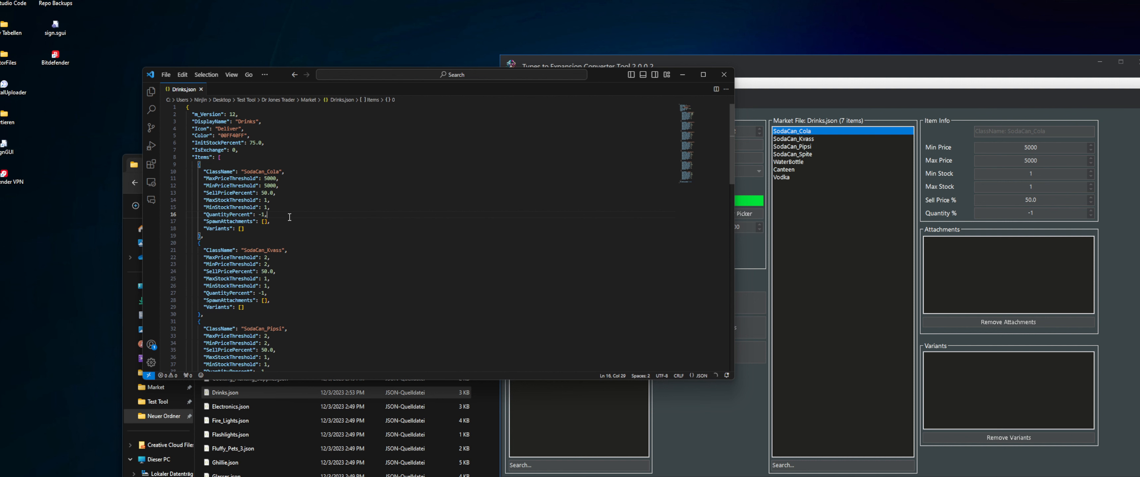
drag(267, 214, 203, 215)
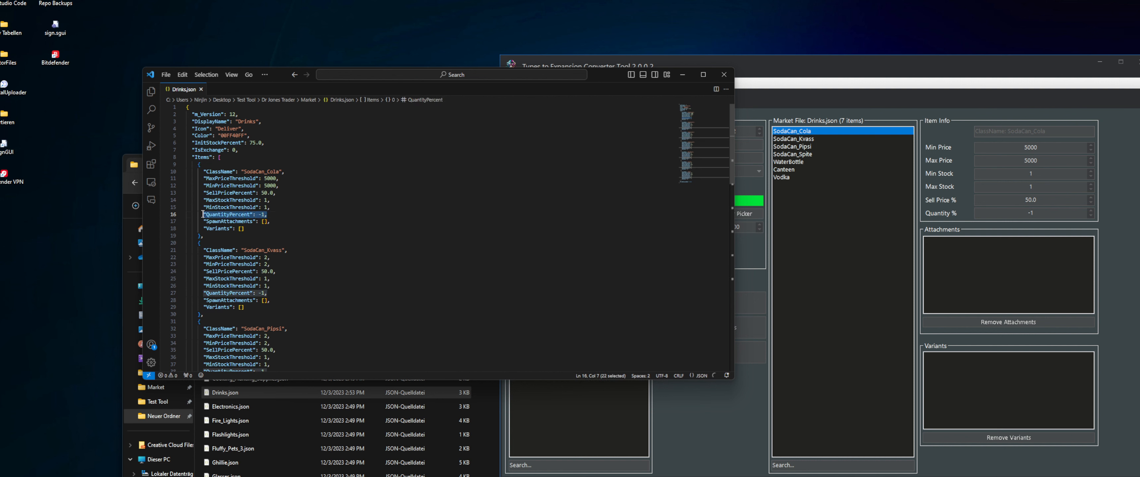
click(343, 216)
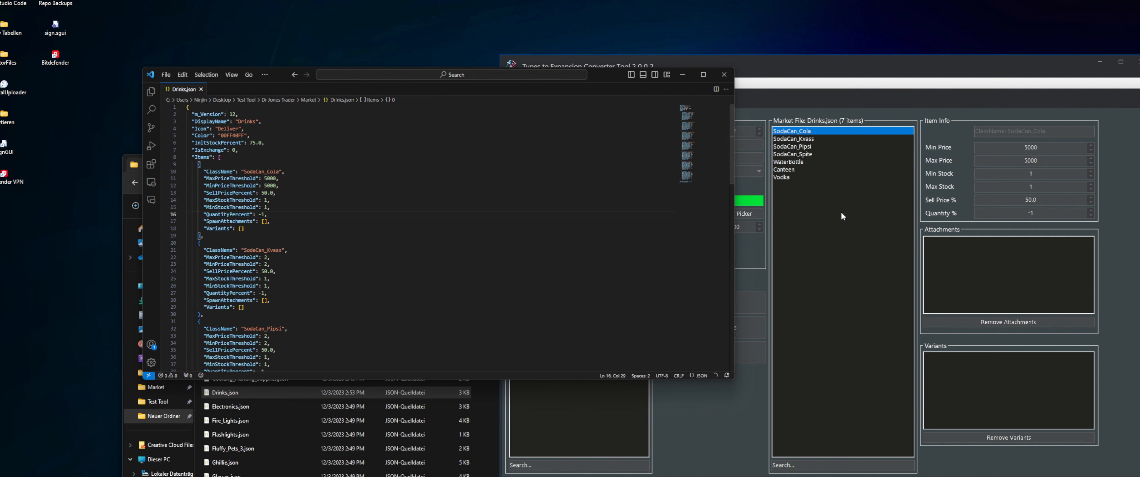
Go through the Drinks market items in the Market Editor and review the item info of each
click(830, 286)
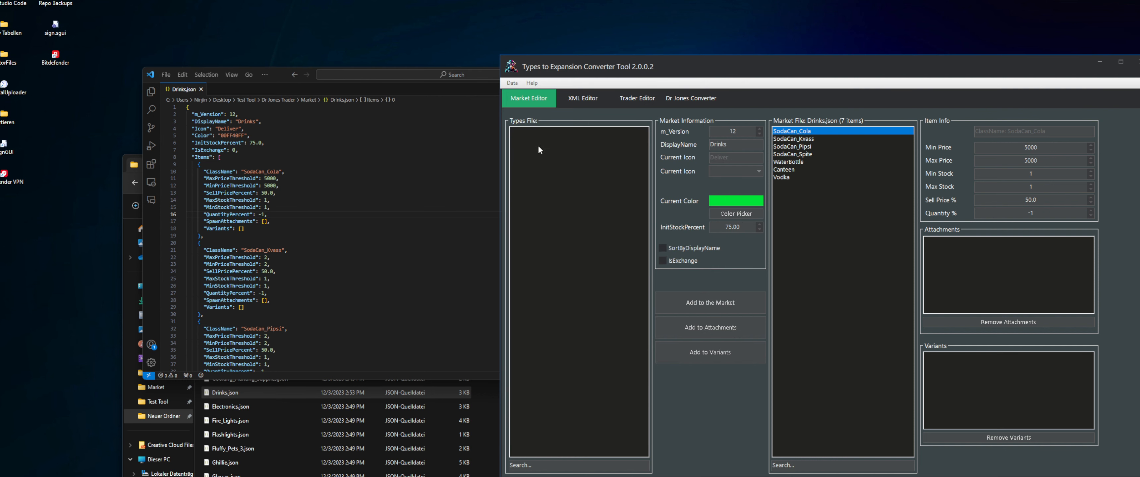
click(786, 139)
click(794, 155)
click(791, 170)
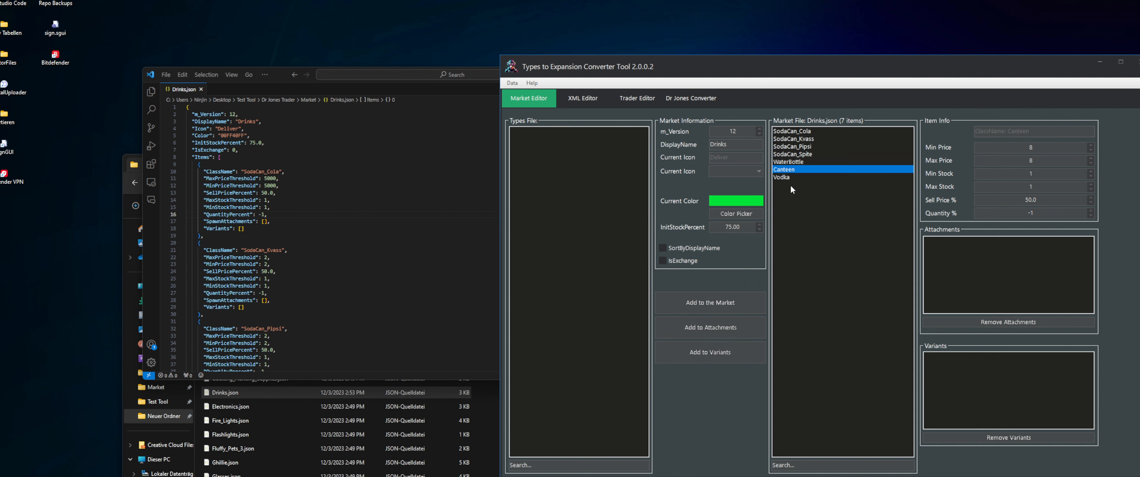
click(790, 178)
click(791, 162)
click(795, 140)
click(794, 133)
click(794, 154)
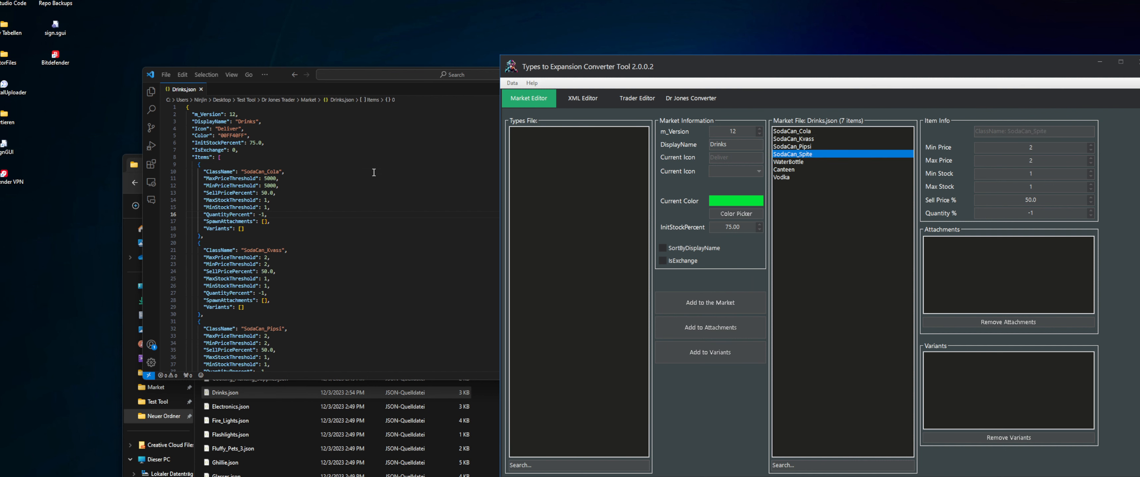
Compare the header values of Drinks.json with the Market Information fields and look through the available icons
click(374, 172)
click(752, 229)
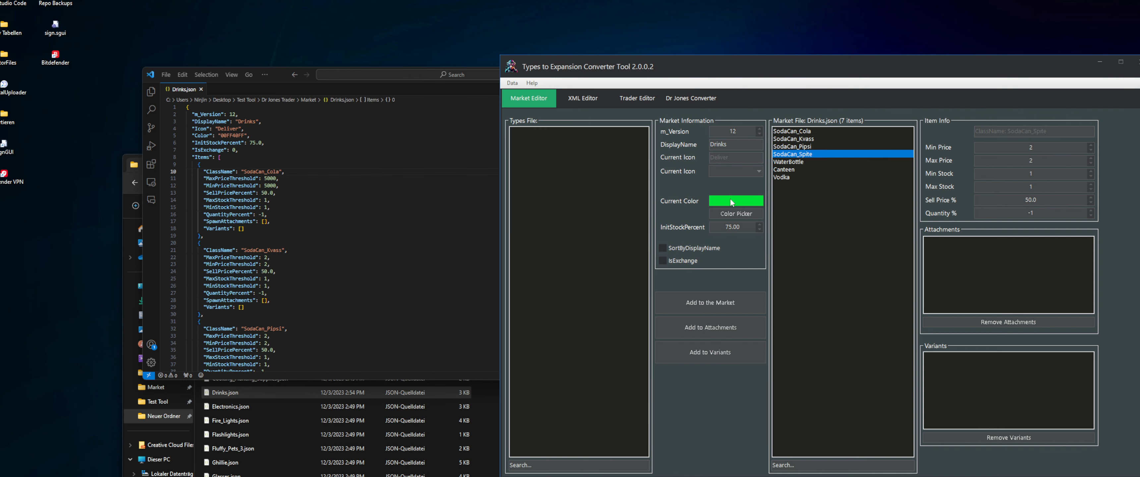
click(255, 151)
drag(254, 150, 164, 114)
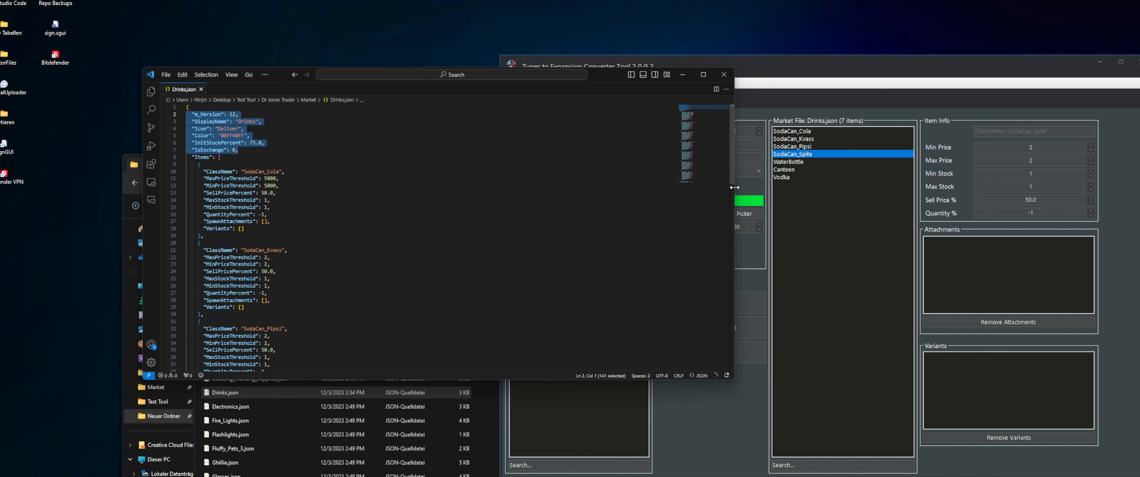
click(740, 187)
double_click(723, 146)
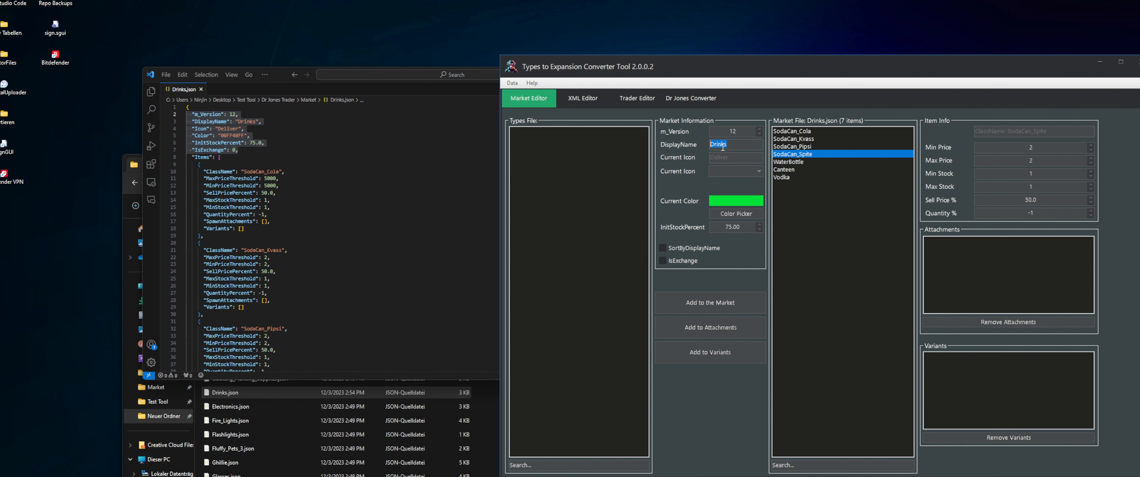
click(735, 173)
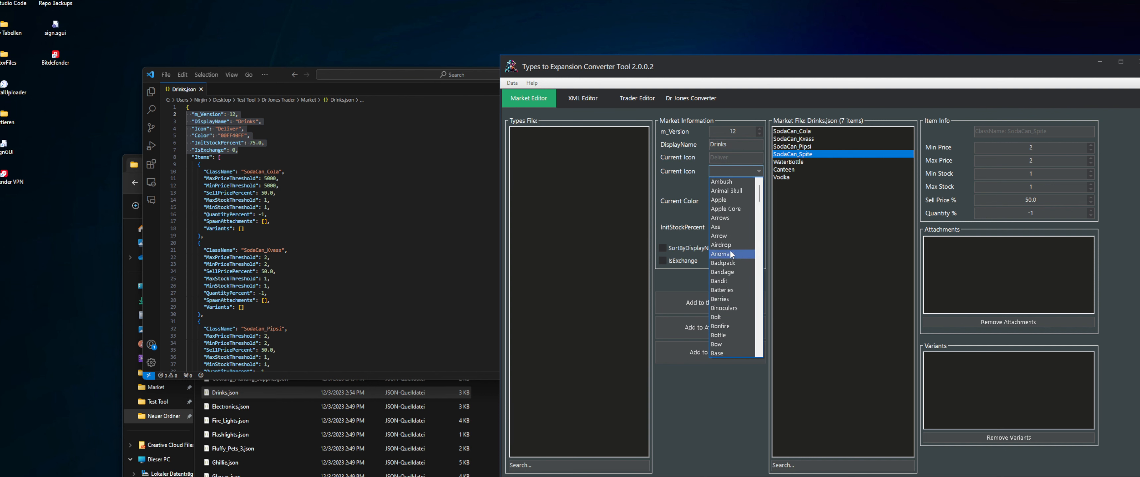
click(728, 171)
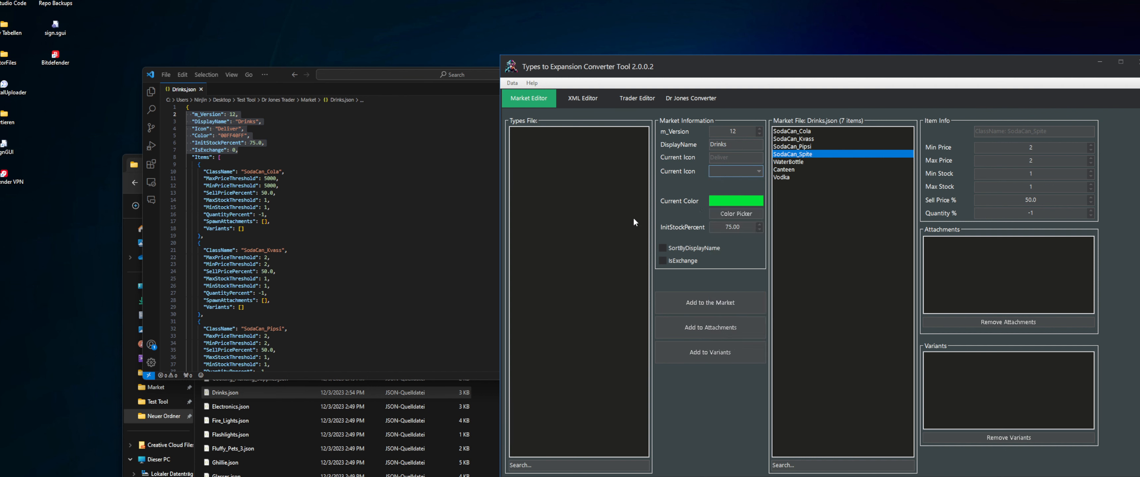
Preview the color picker without choosing a color and try stepping the Drinks market's InitStockPercent value
click(733, 216)
drag(764, 230, 769, 269)
click(914, 238)
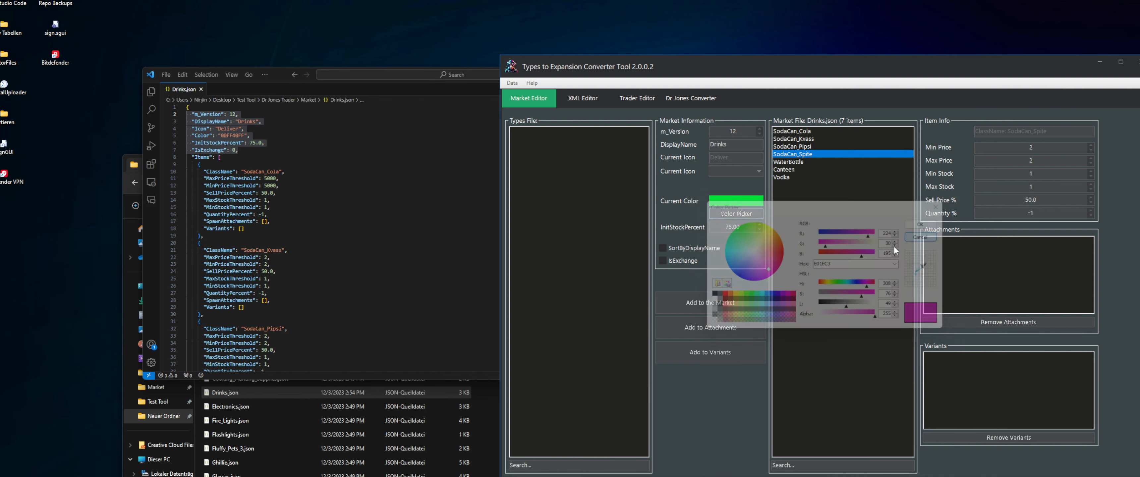
scroll(740, 228, up, 6)
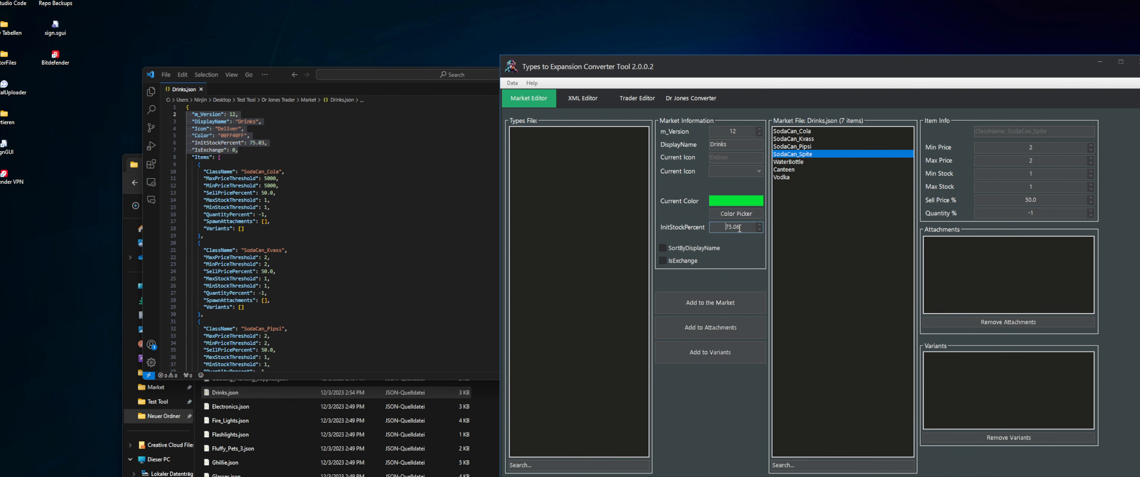
click(327, 191)
click(829, 325)
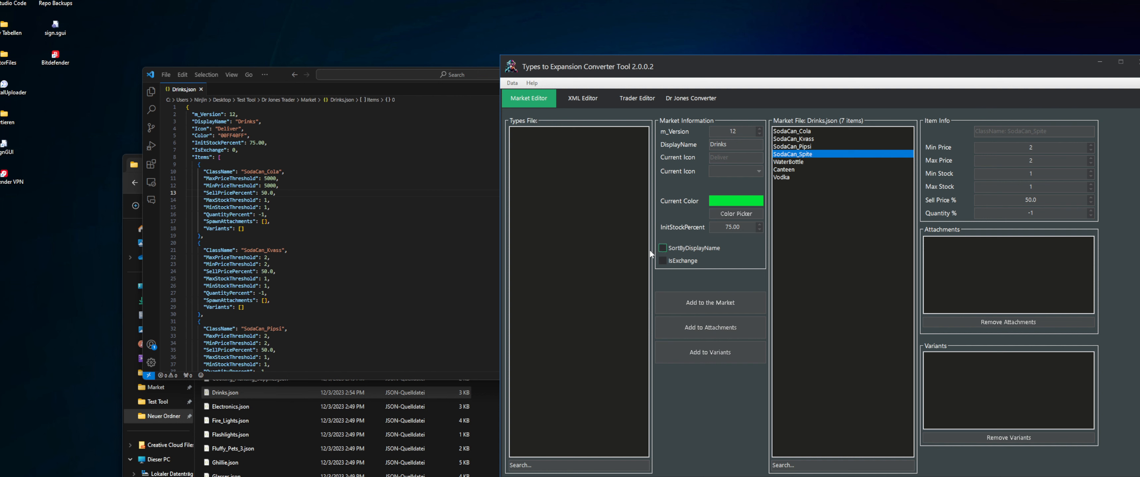
Try switching SortByDisplayName on and off while checking its entry at the end of Drinks.json
scroll(385, 267, down, 10)
scroll(377, 270, down, 6)
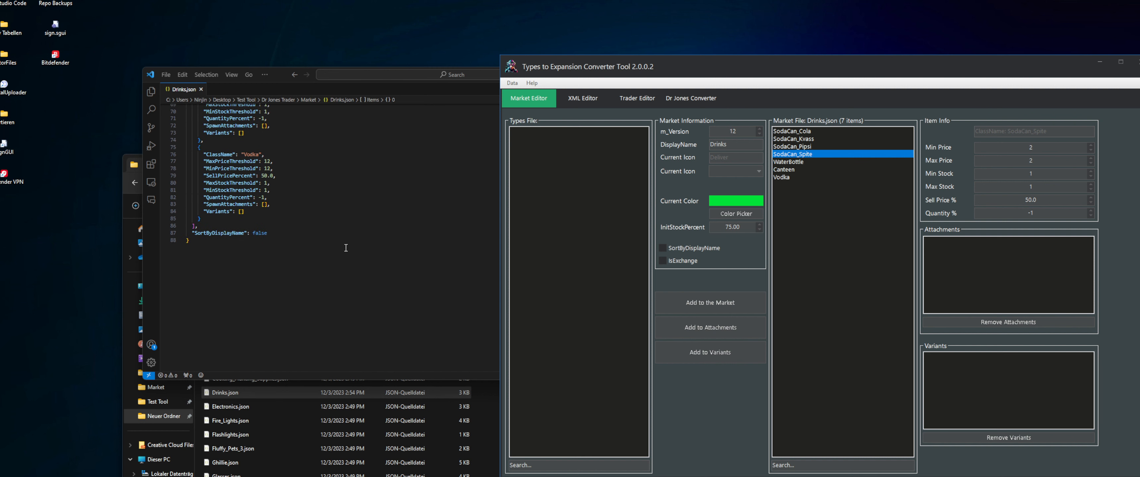
scroll(385, 258, up, 4)
scroll(310, 259, down, 4)
scroll(284, 260, up, 1)
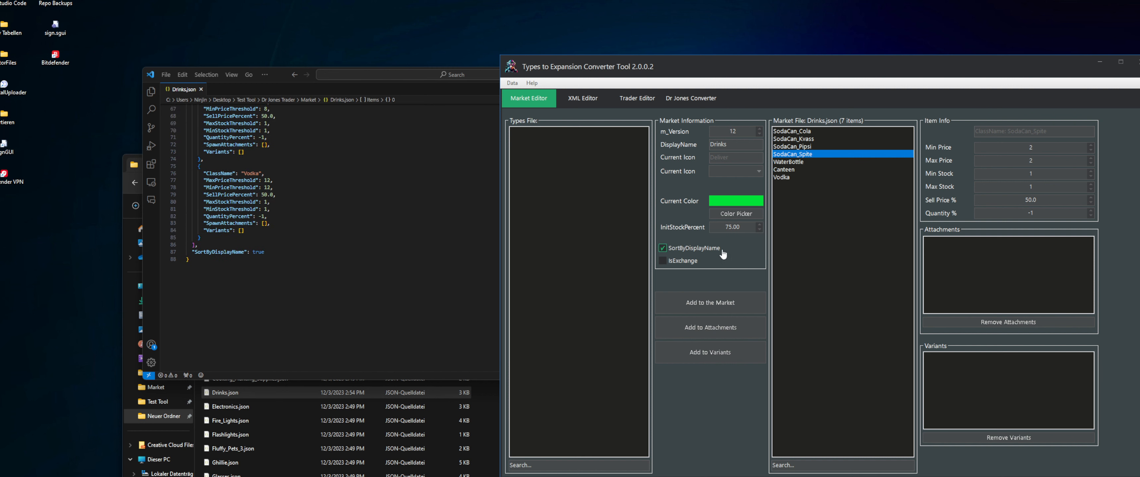
scroll(393, 254, up, 13)
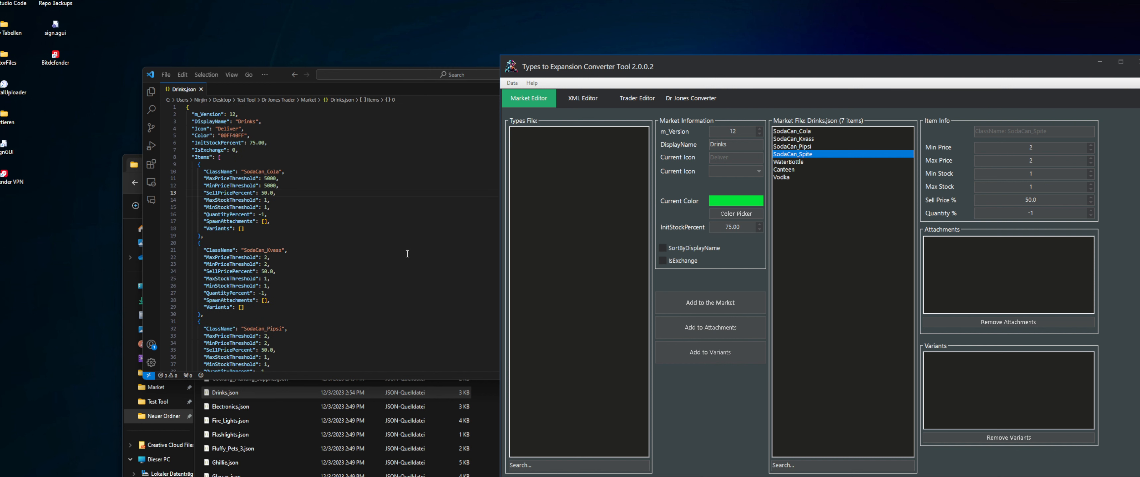
Review the item entries in Drinks.json, including SodaCan_Cola's SpawnAttachments and Variants lines
scroll(271, 162, down, 15)
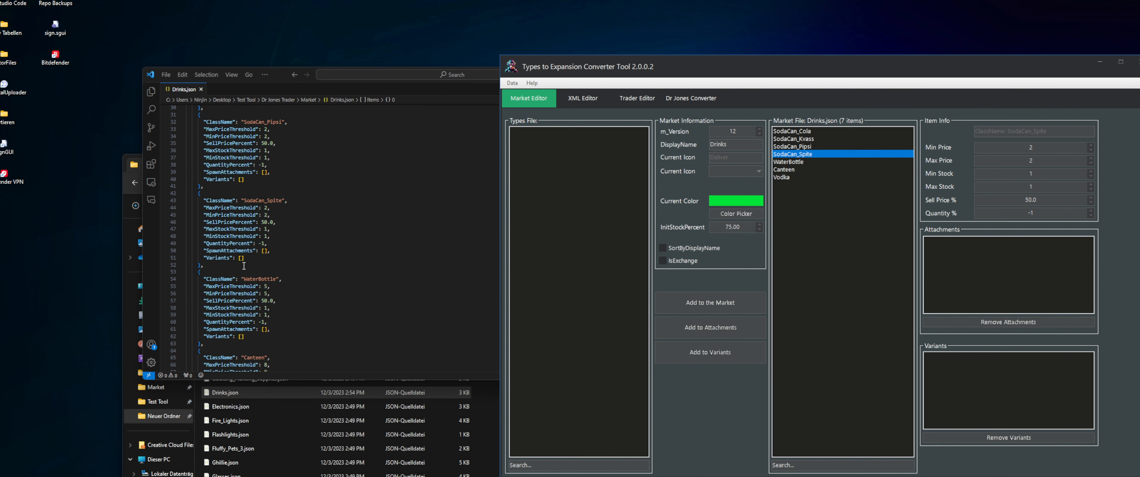
scroll(244, 265, up, 15)
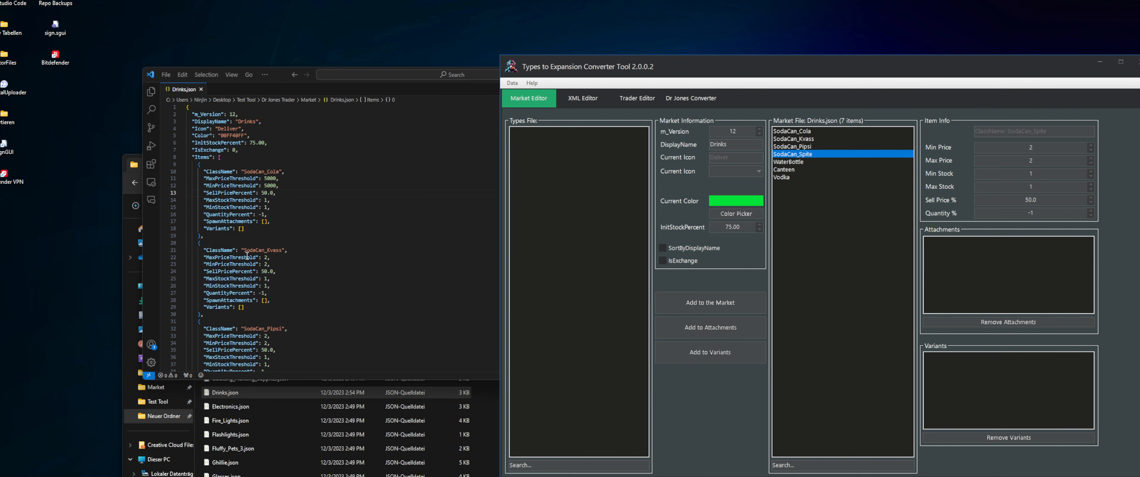
drag(227, 221, 247, 223)
click(244, 228)
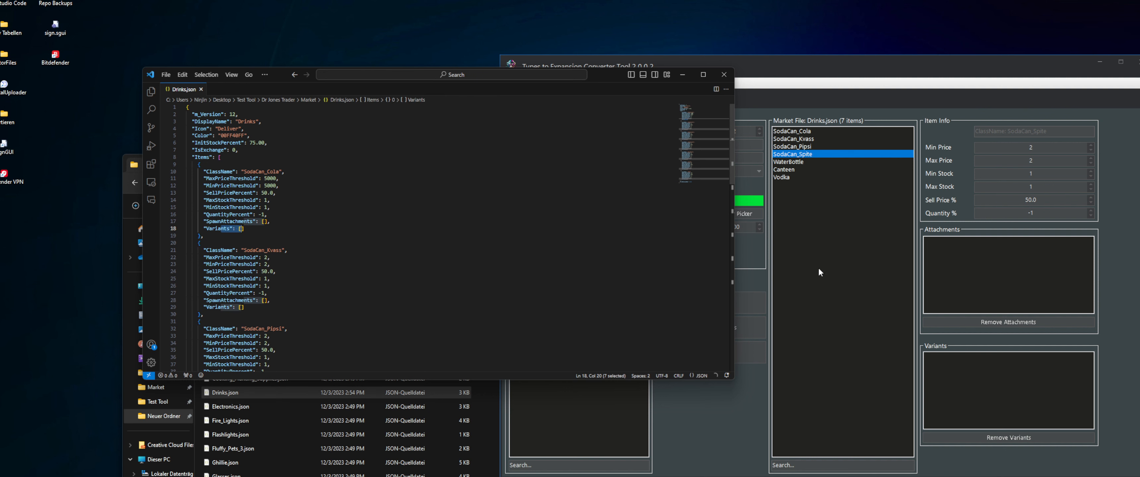
Load Expansion_Weapons.xml from the Mod Types folder as the types file in the Market Editor
right_click(551, 168)
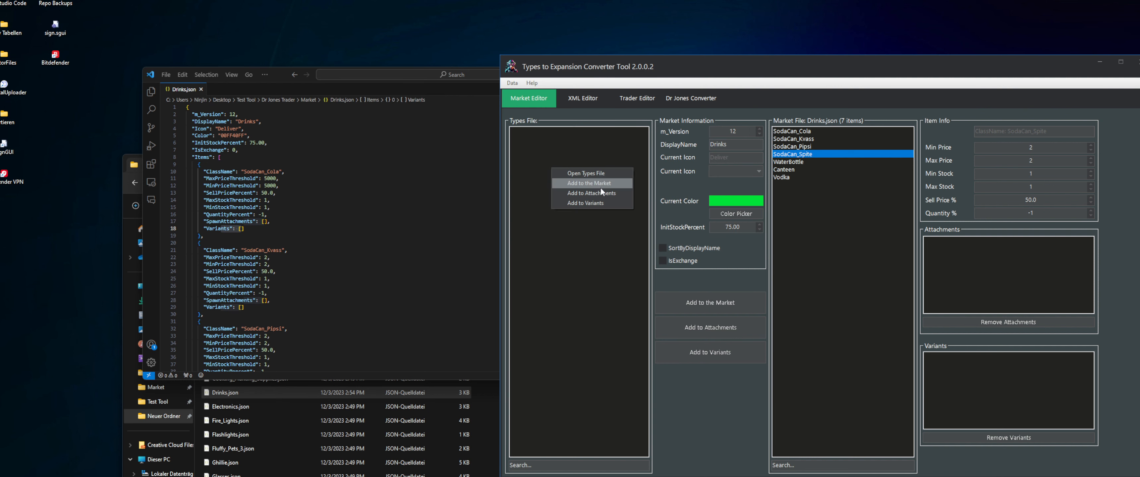
right_click(540, 147)
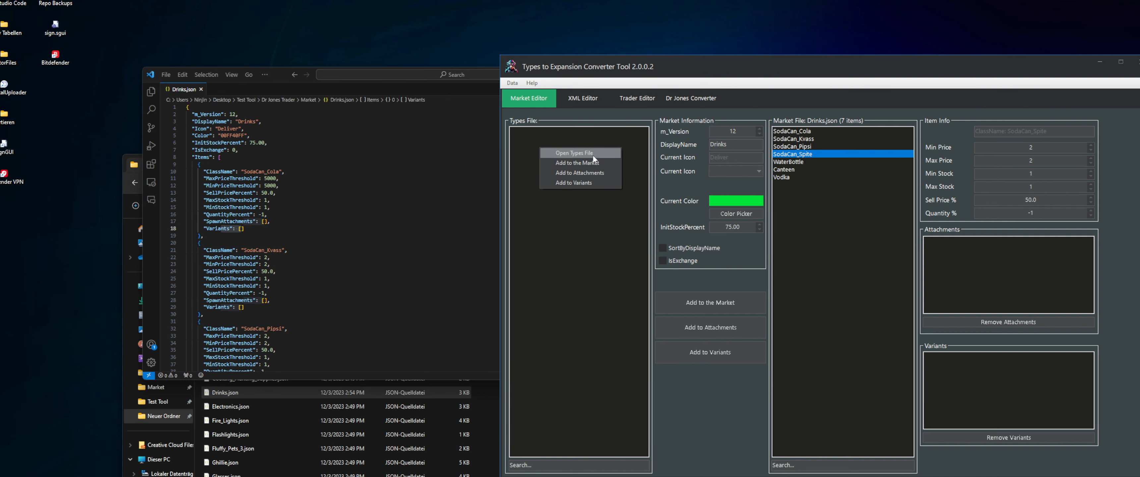
click(606, 153)
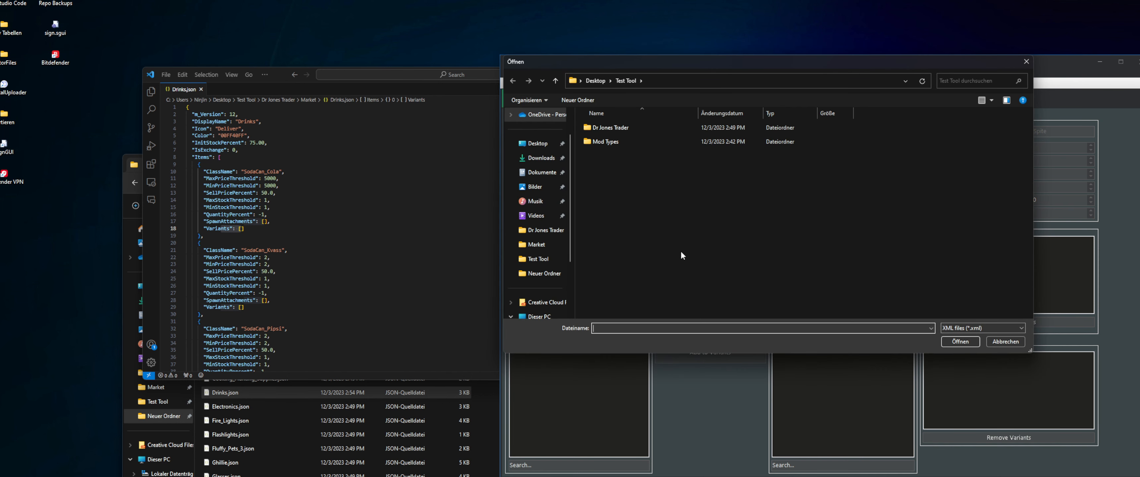
double_click(606, 142)
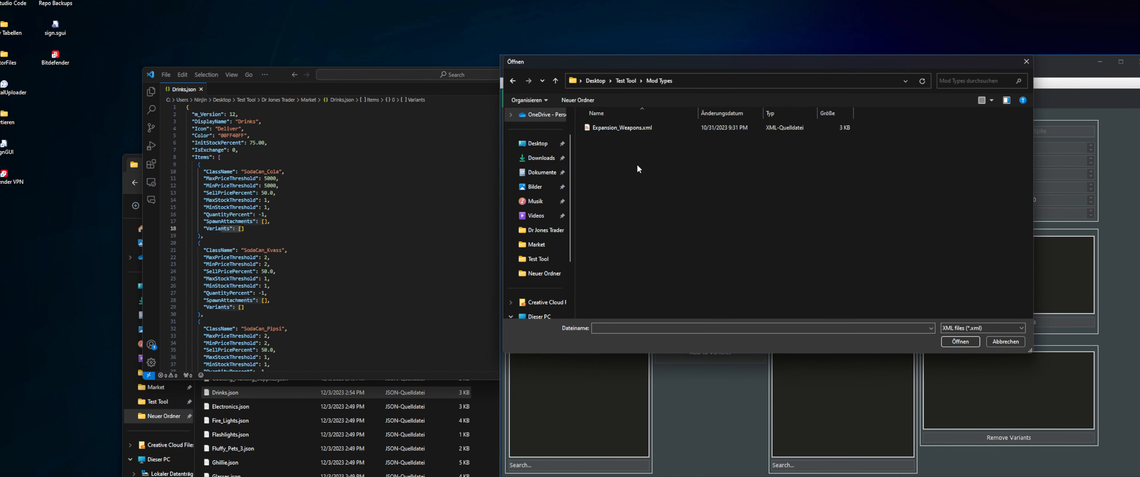
click(598, 128)
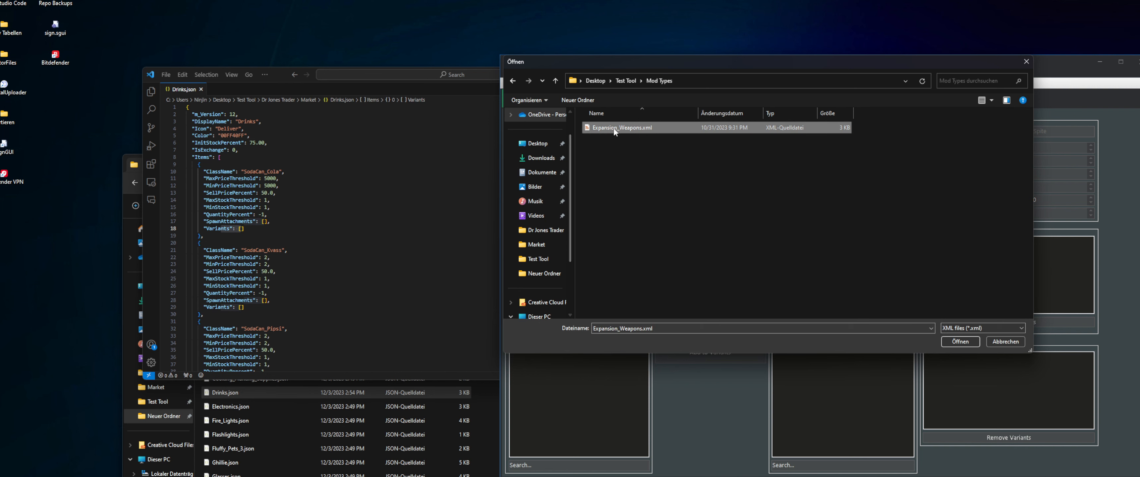
double_click(639, 128)
click(819, 280)
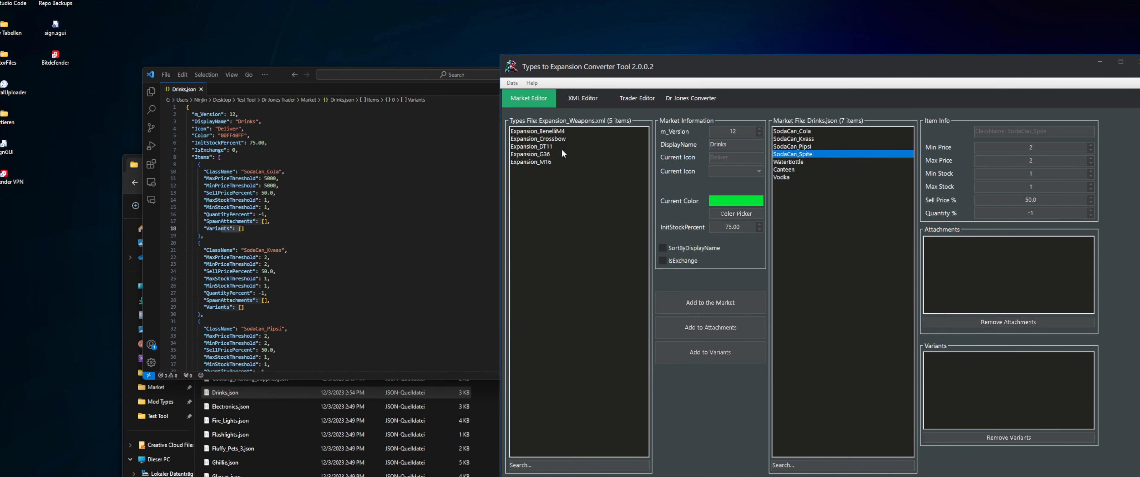
Open Expansion_Weapons.xml from the Mod Types folder in the code editor and minimize the file manager
click(248, 419)
click(129, 183)
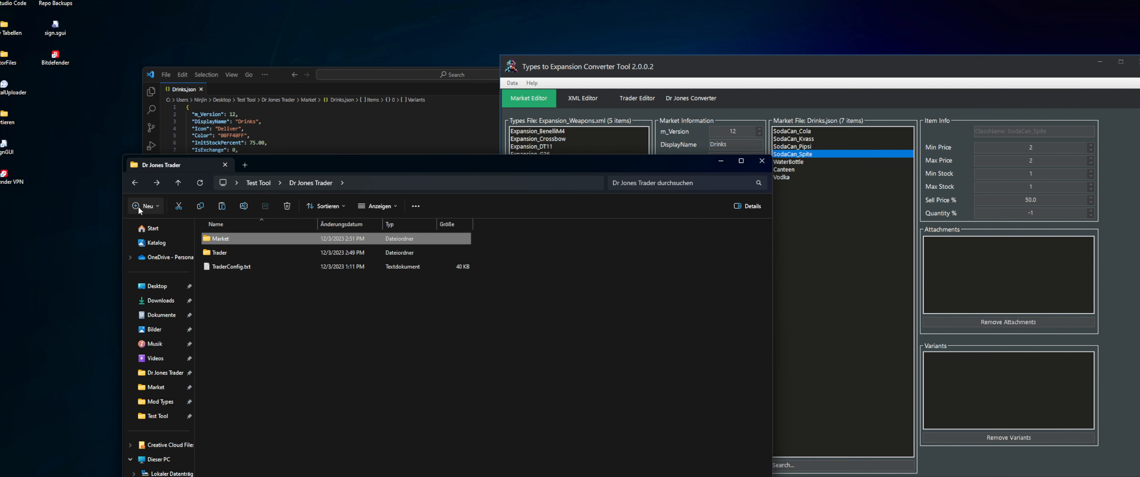
click(131, 182)
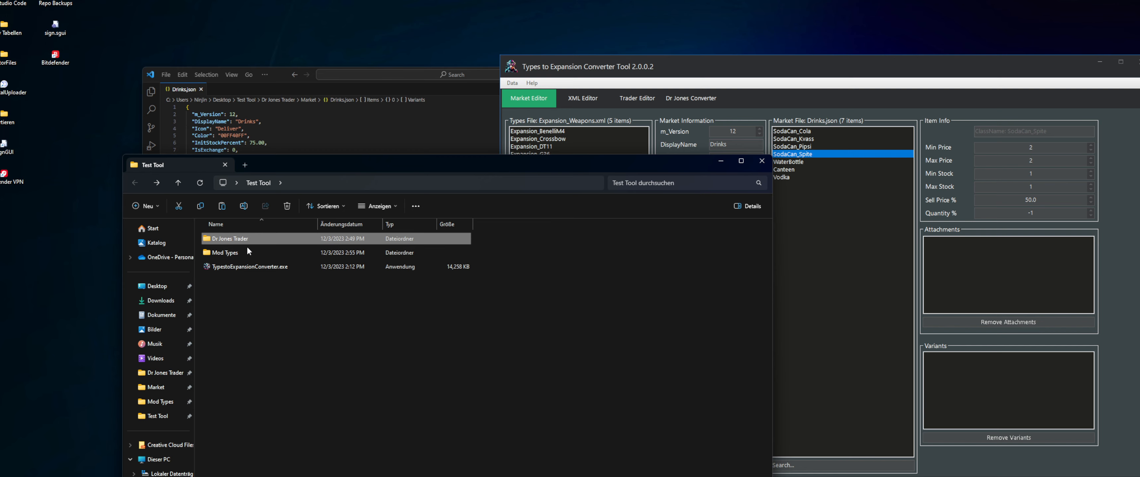
double_click(219, 253)
drag(220, 256, 335, 140)
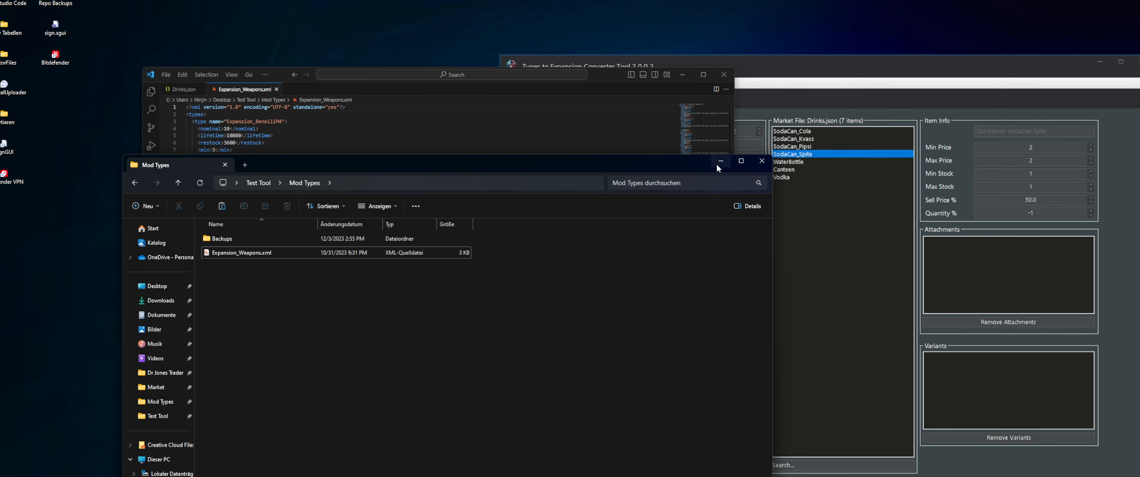
click(721, 161)
click(893, 264)
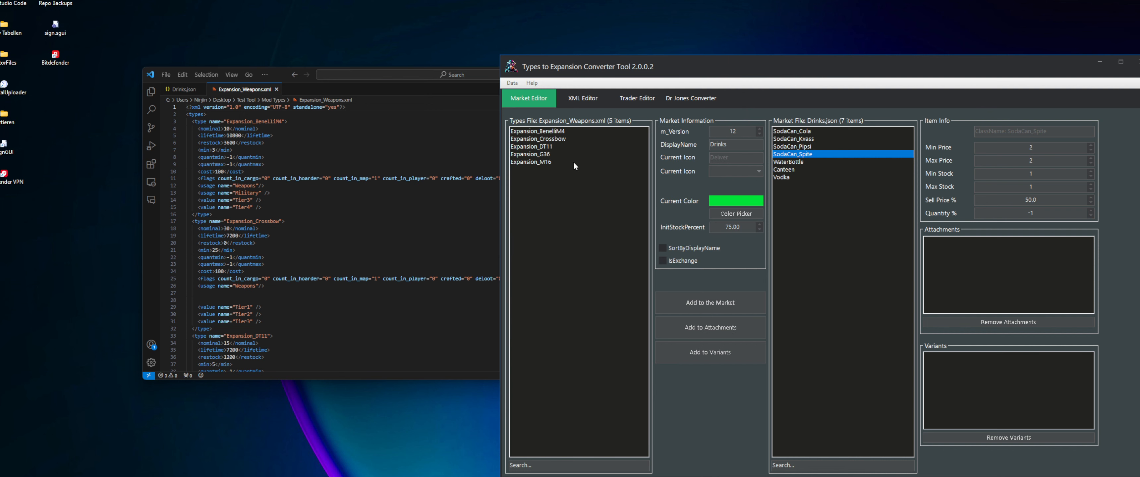
Compare the types file list in the Market Editor with the type names in Expansion_Weapons.xml
click(529, 134)
click(368, 178)
scroll(358, 178, down, 7)
scroll(356, 177, up, 6)
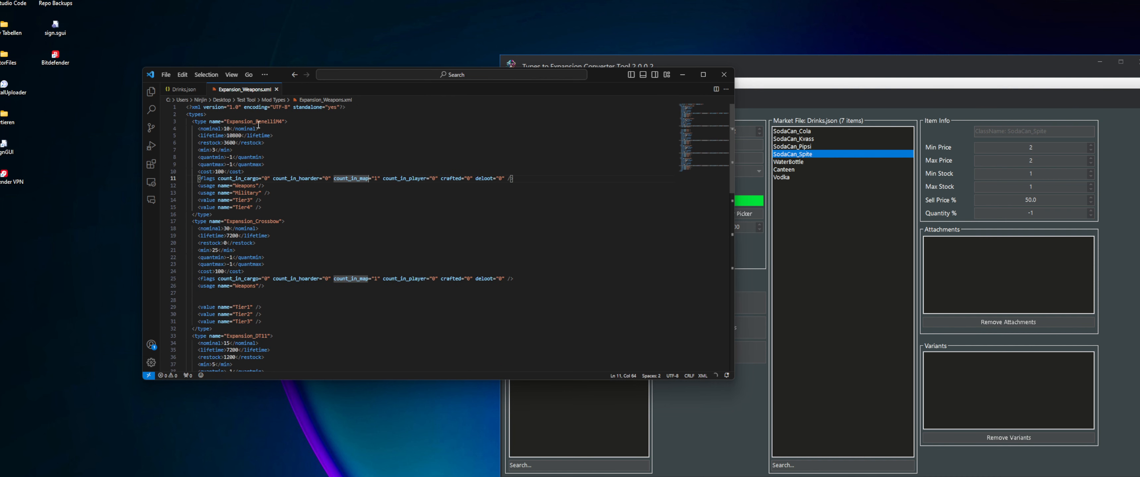
Show Drinks.json and Expansion_Weapons.xml side by side in the code editor and move the converter window clear of Drinks.json
key(alt+Tab)
click(542, 138)
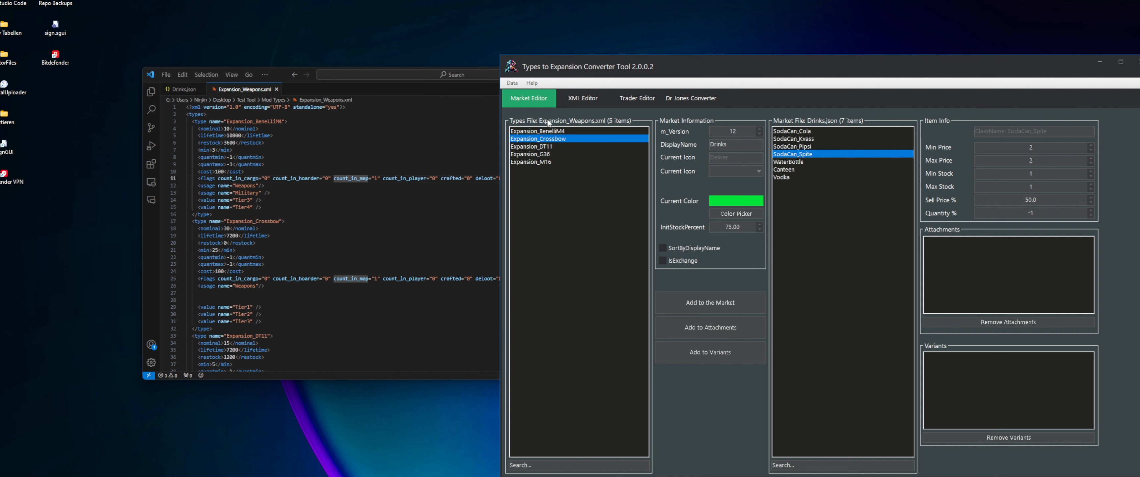
click(183, 89)
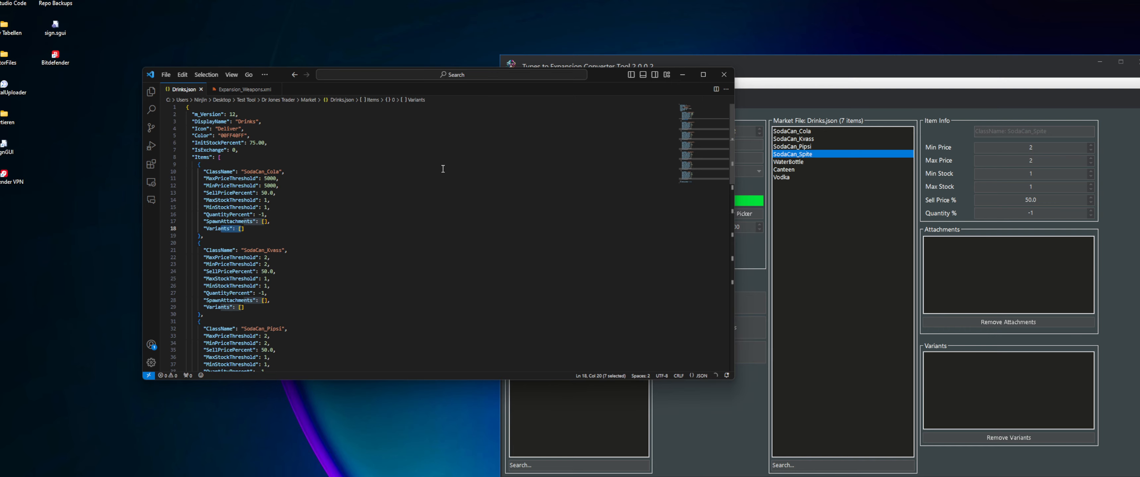
drag(244, 88, 694, 209)
scroll(317, 193, down, 10)
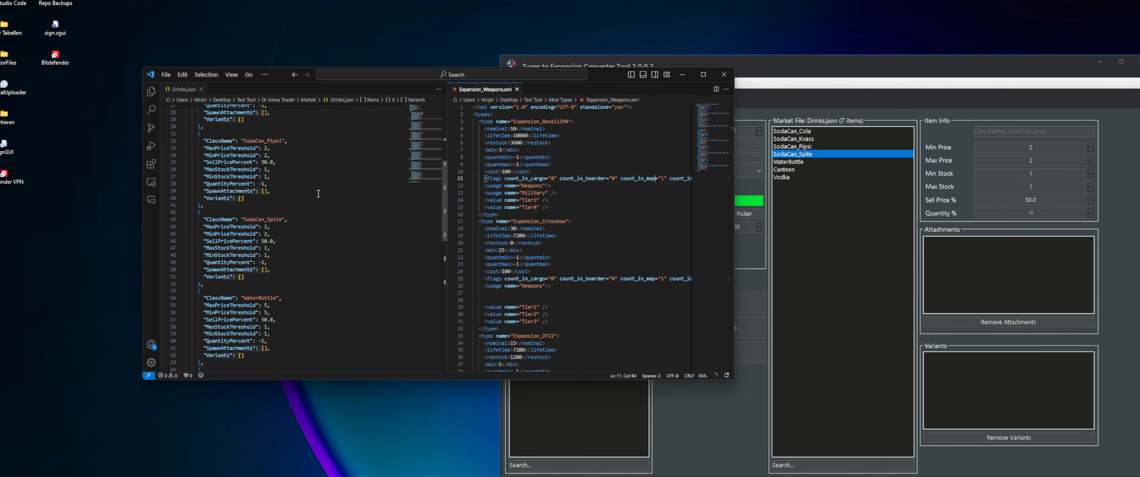
scroll(317, 194, down, 7)
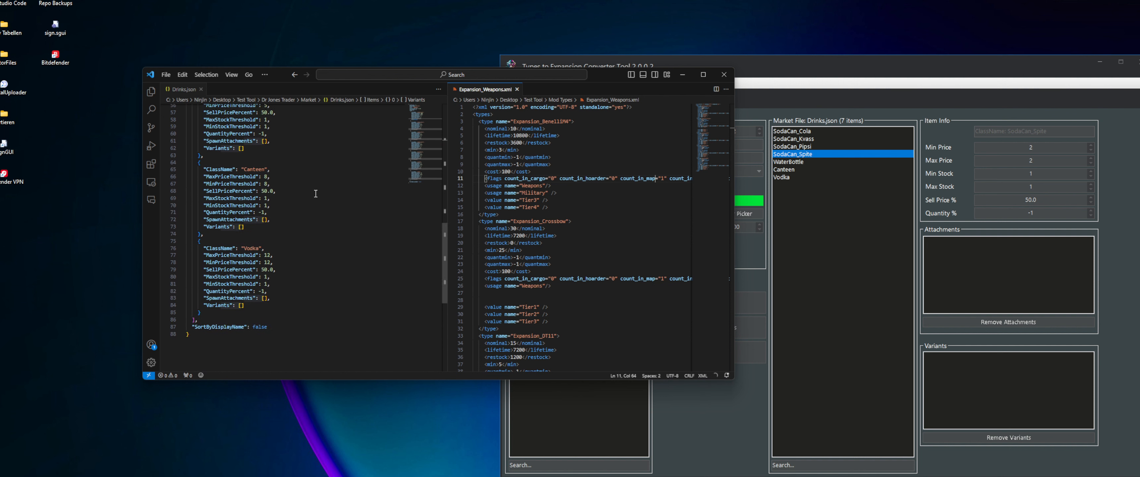
click(590, 409)
drag(698, 74, 826, 64)
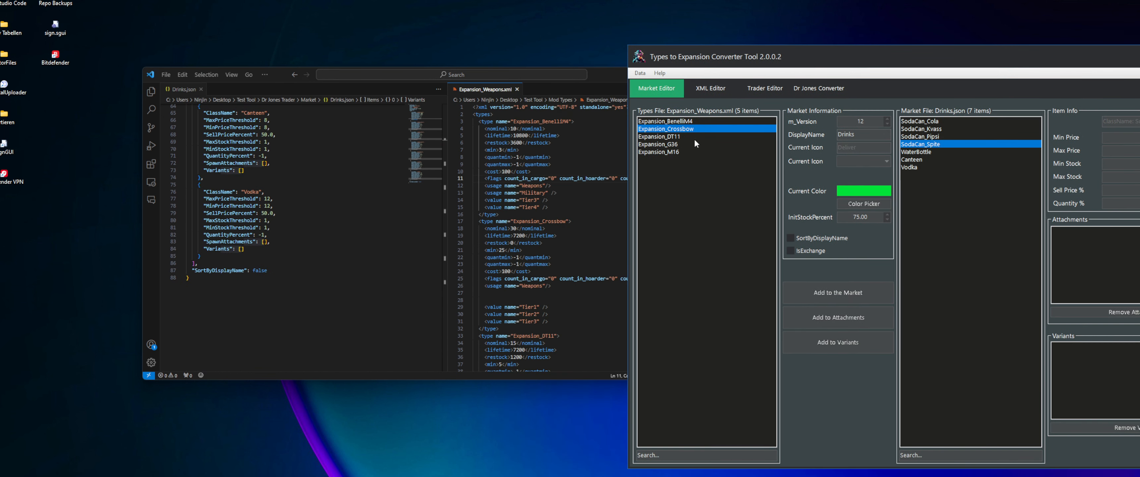
Add Expansion_BenelliM4 from the types file to the Drinks.json market
click(678, 122)
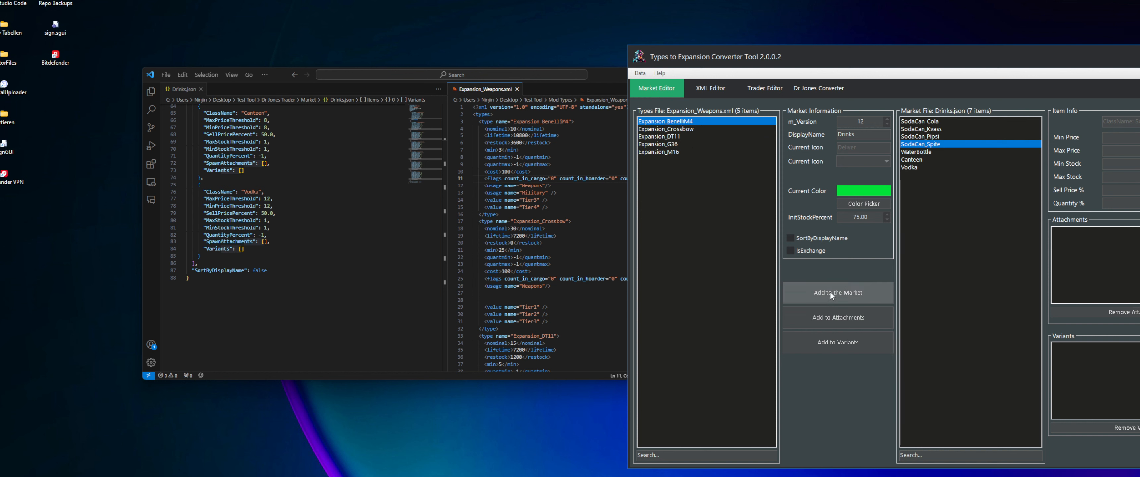
right_click(665, 121)
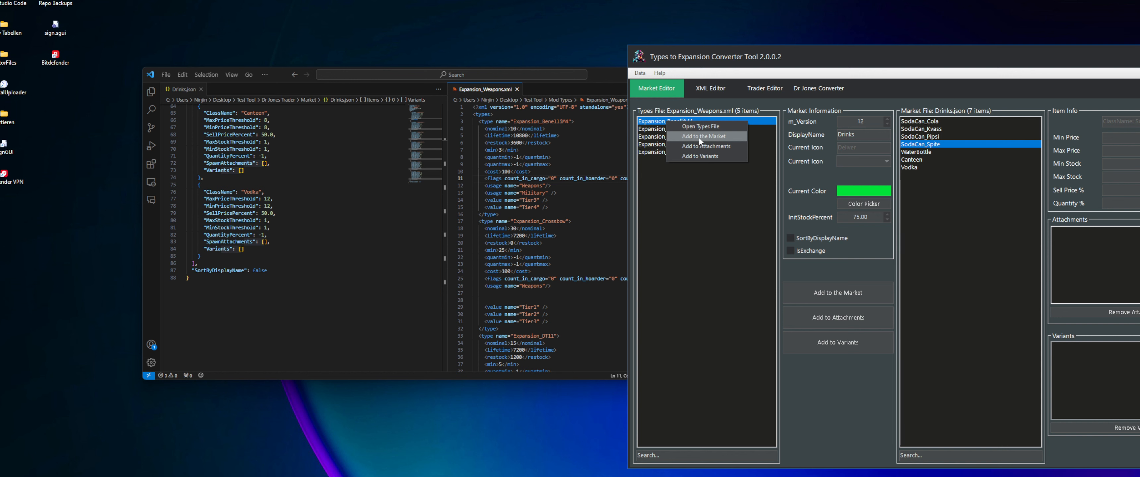
click(721, 137)
scroll(261, 262, down, 2)
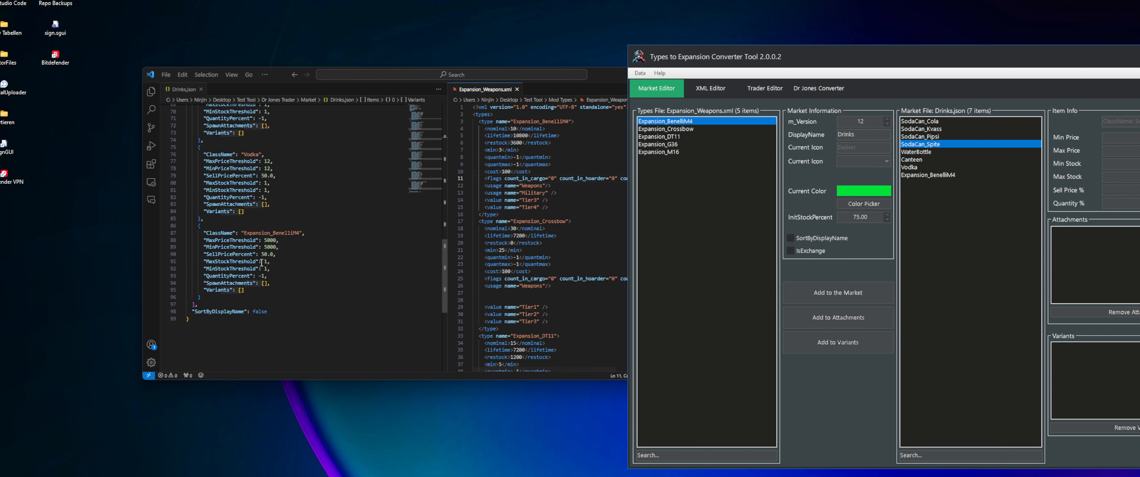
Examine the Expansion_BenelliM4 entry in Drinks.json, including its SpawnAttachments and Variants lines, and the file's DisplayName
click(259, 284)
drag(261, 291, 167, 232)
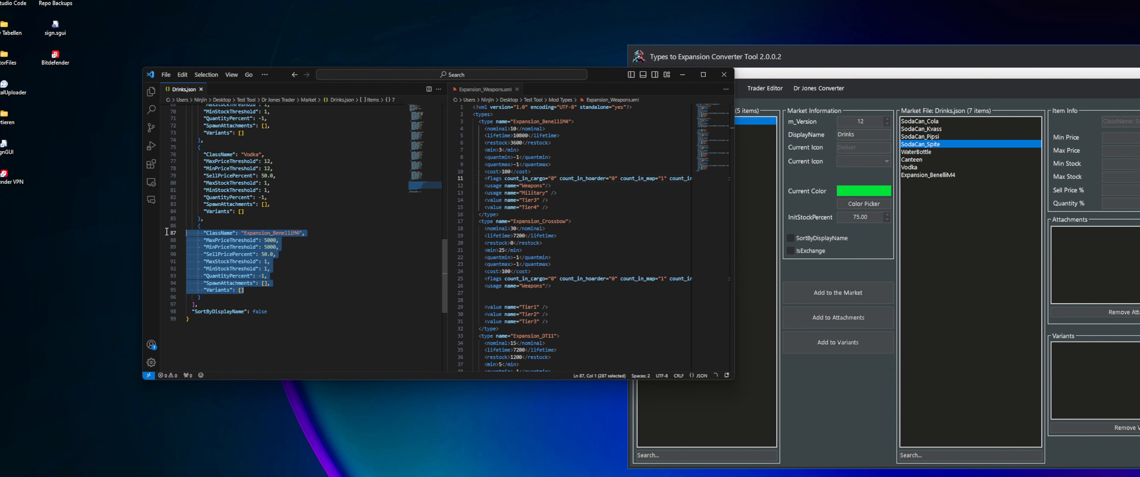
scroll(331, 204, up, 15)
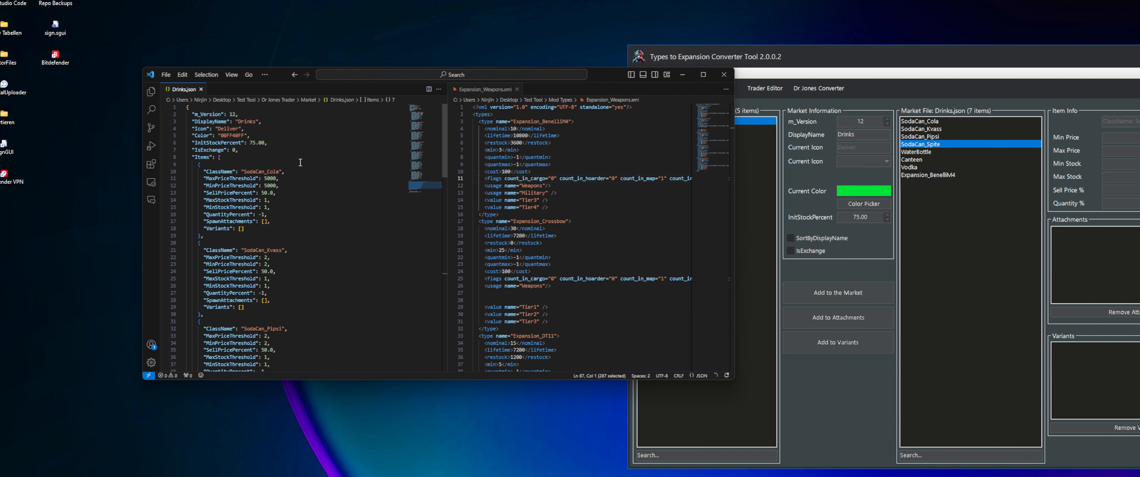
drag(265, 121, 194, 121)
scroll(286, 251, down, 14)
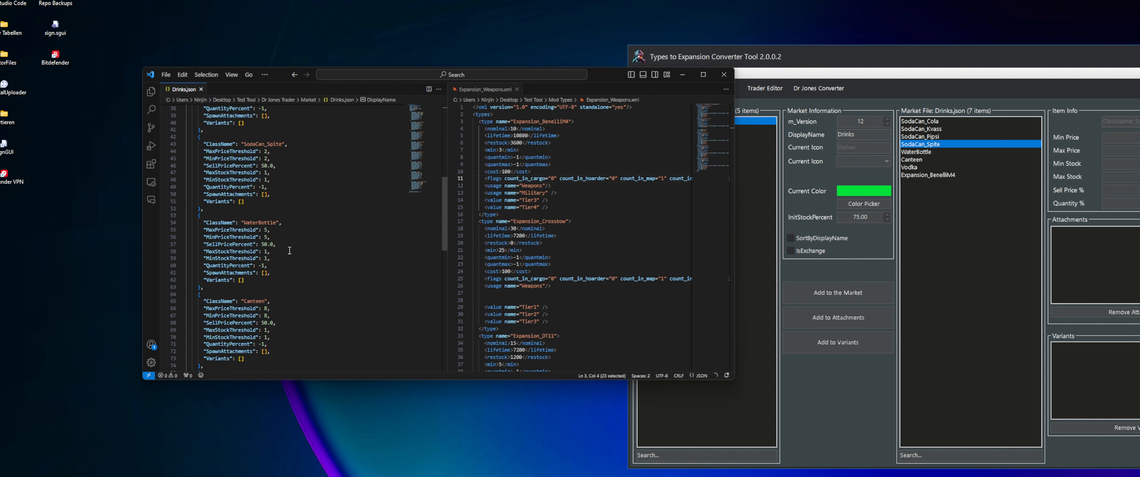
scroll(287, 251, down, 2)
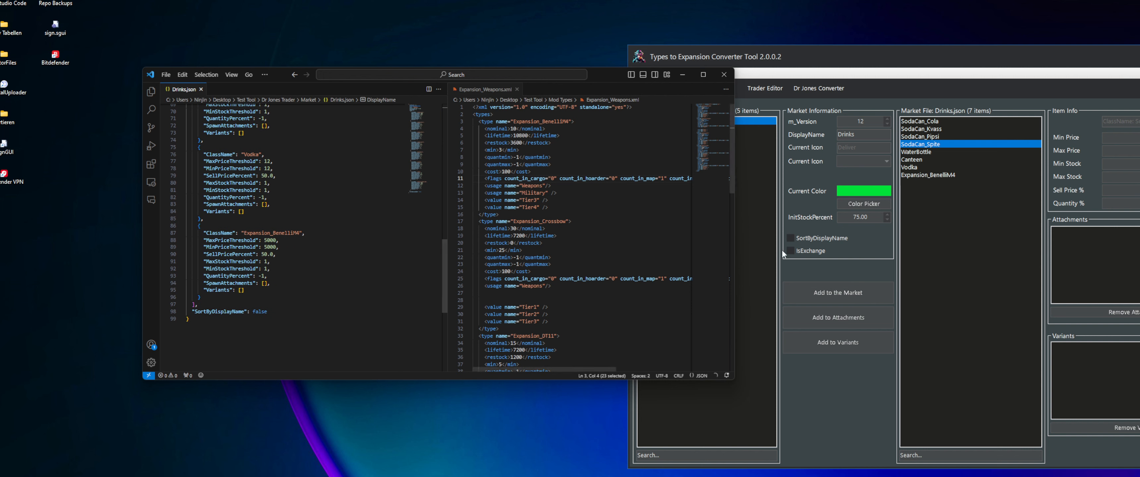
scroll(420, 224, up, 1)
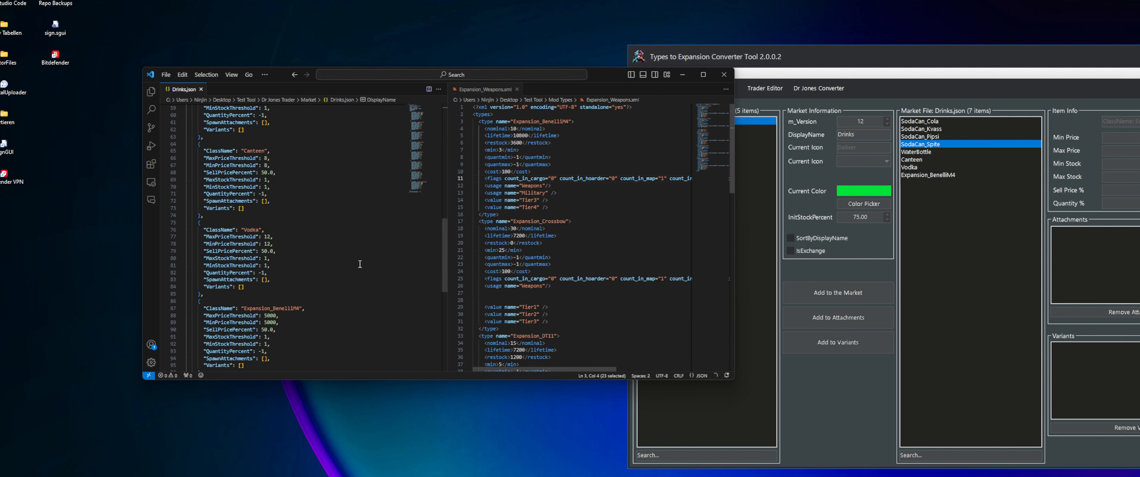
click(857, 204)
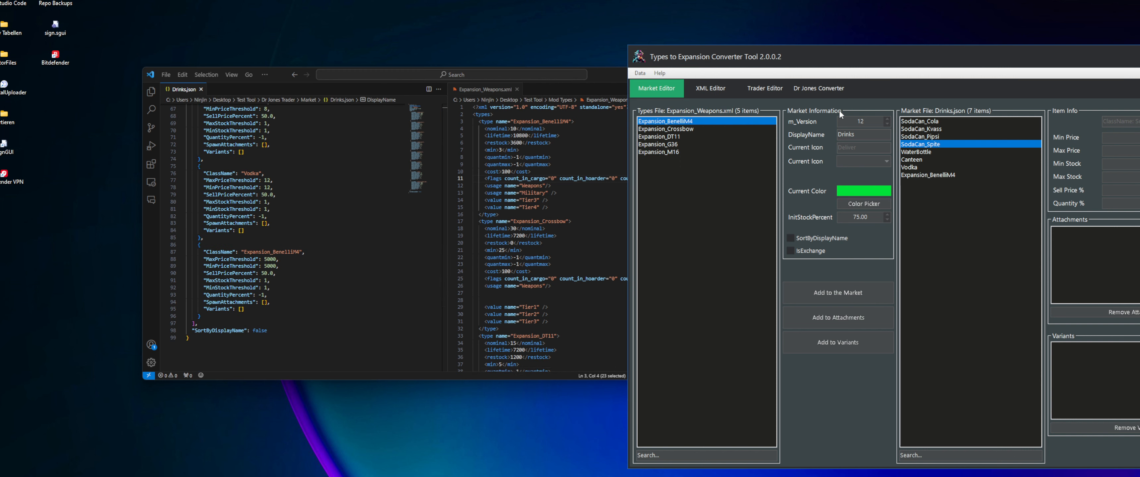
scroll(300, 221, down, 1)
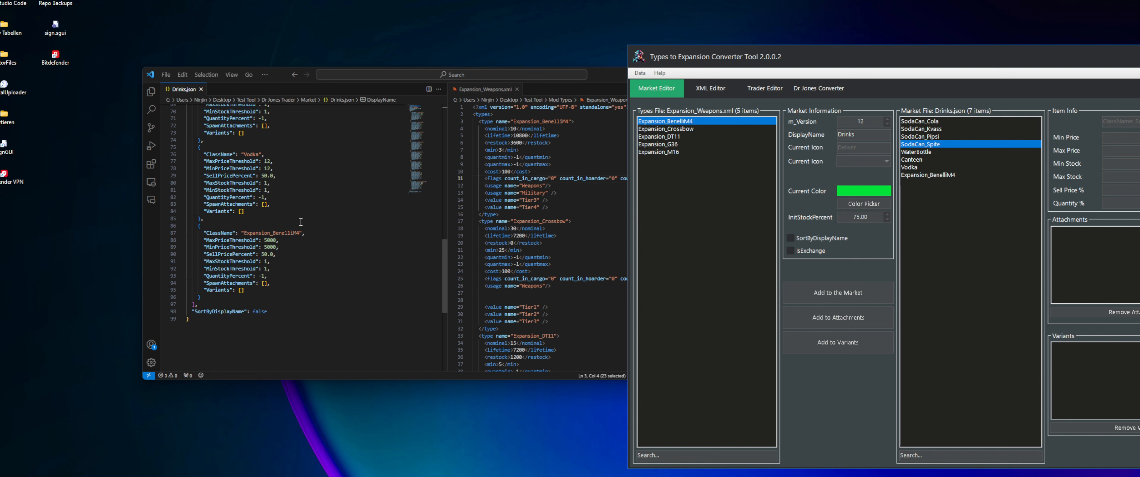
drag(262, 288, 163, 287)
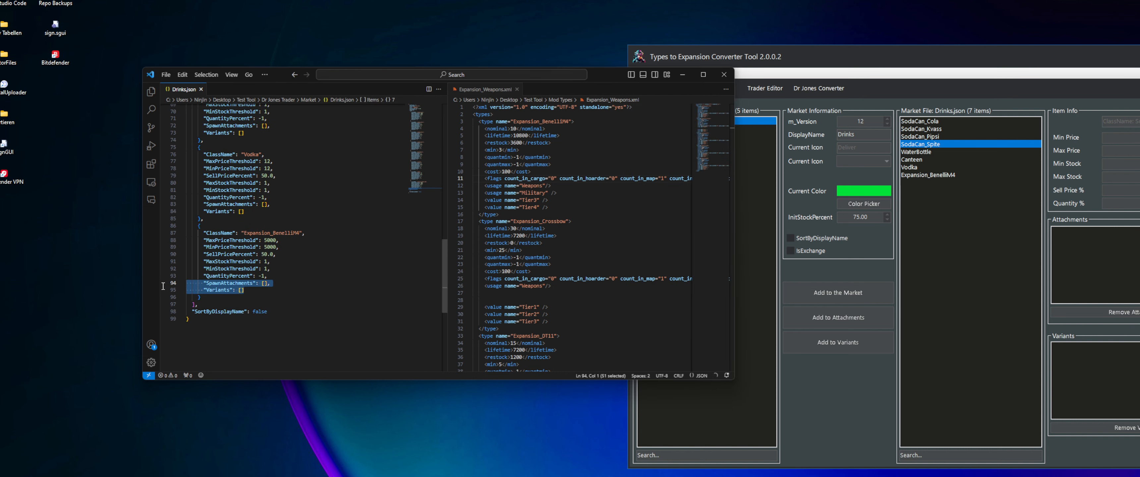
drag(243, 290, 189, 289)
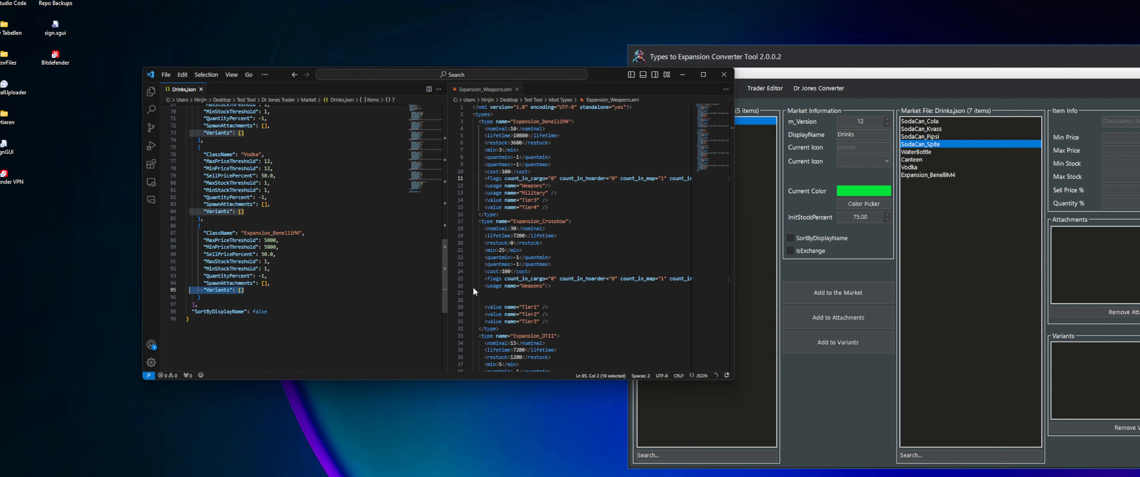
Add Expansion_Crossbow, Expansion_DT11, Expansion_G36 and Expansion_M16 as attachments of SodaCan_Spite
click(770, 199)
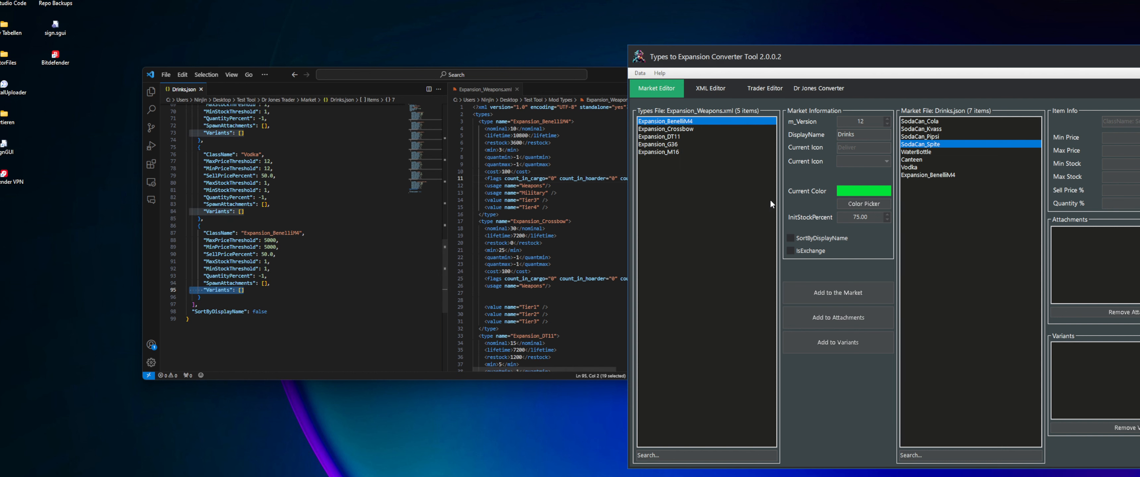
click(675, 129)
shift+click(674, 153)
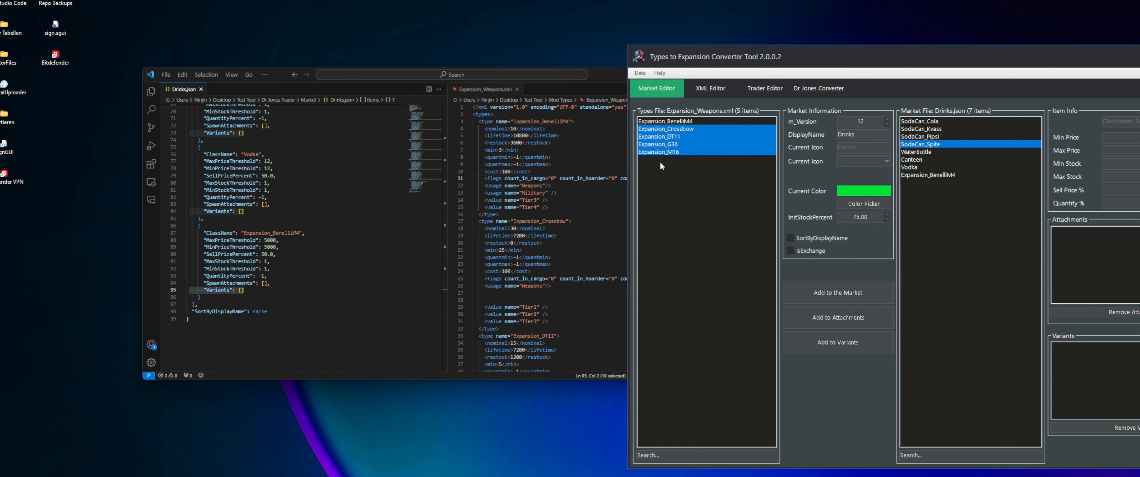
right_click(668, 140)
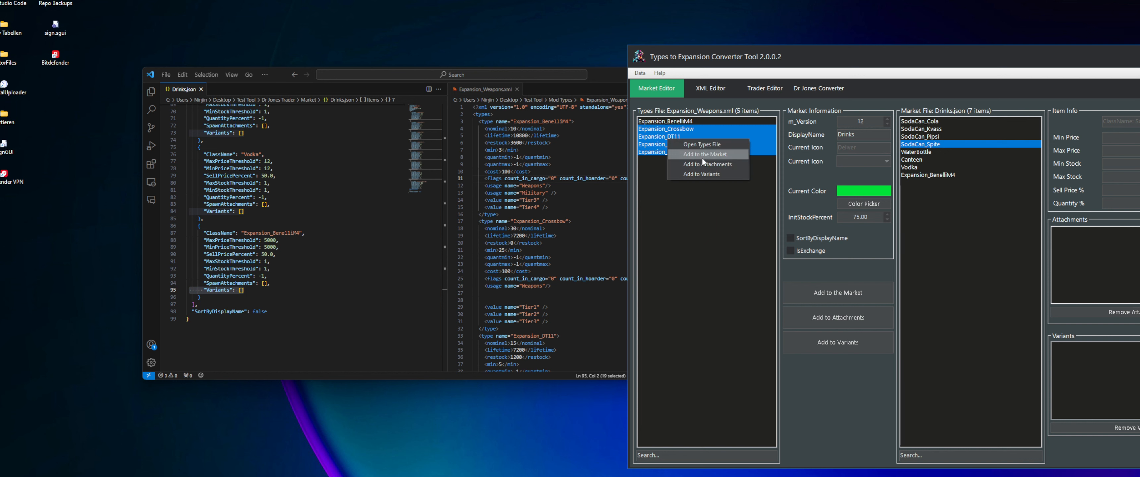
click(715, 166)
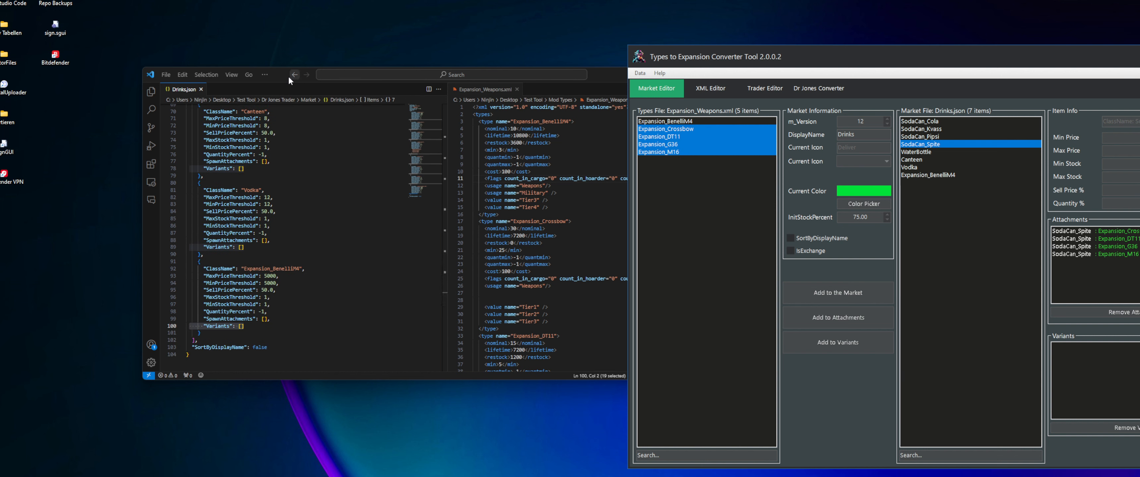
Reposition the code editor and check the SpawnAttachments of SodaCan_Spite against the other items in Drinks.json
click(264, 74)
drag(603, 77, 559, 52)
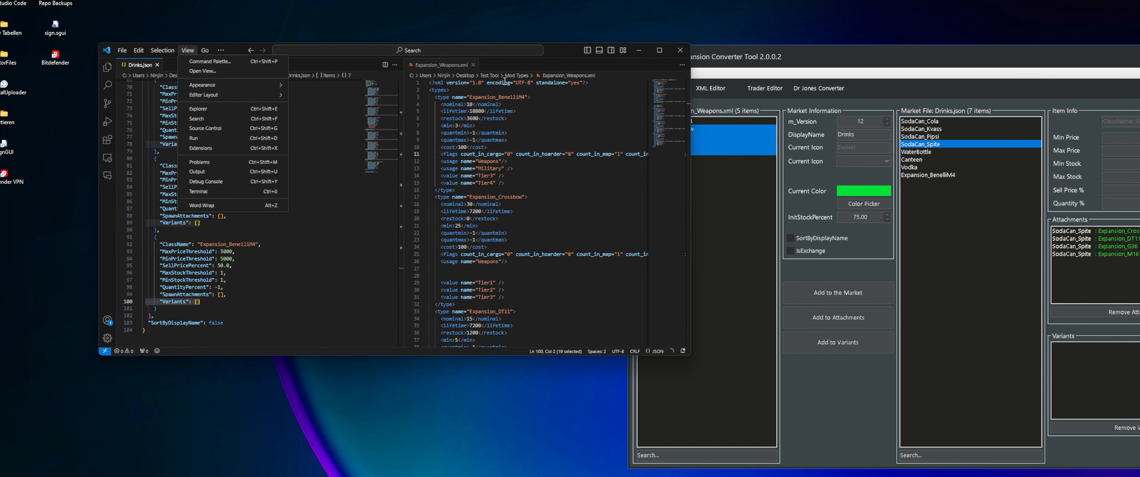
click(273, 239)
scroll(273, 257, up, 16)
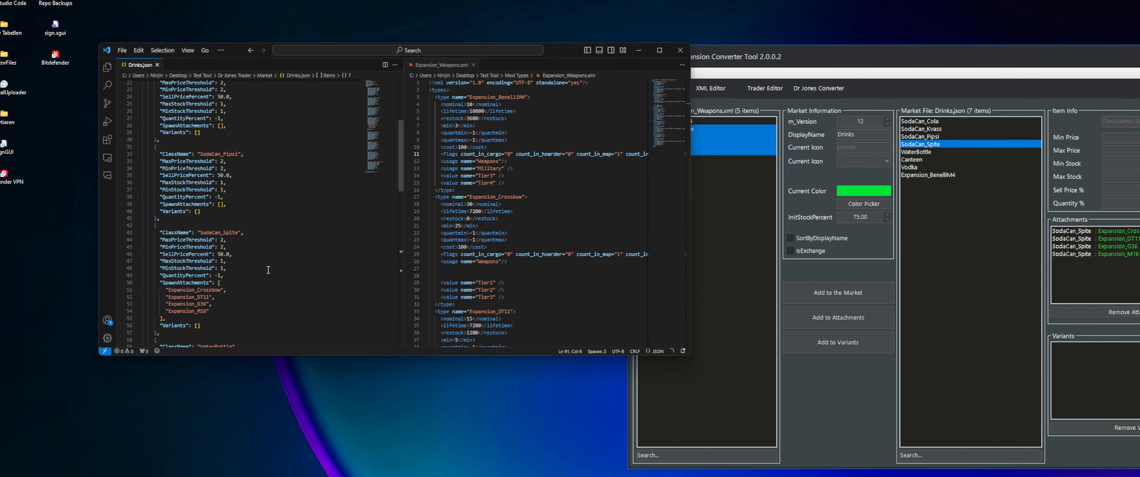
scroll(260, 213, down, 14)
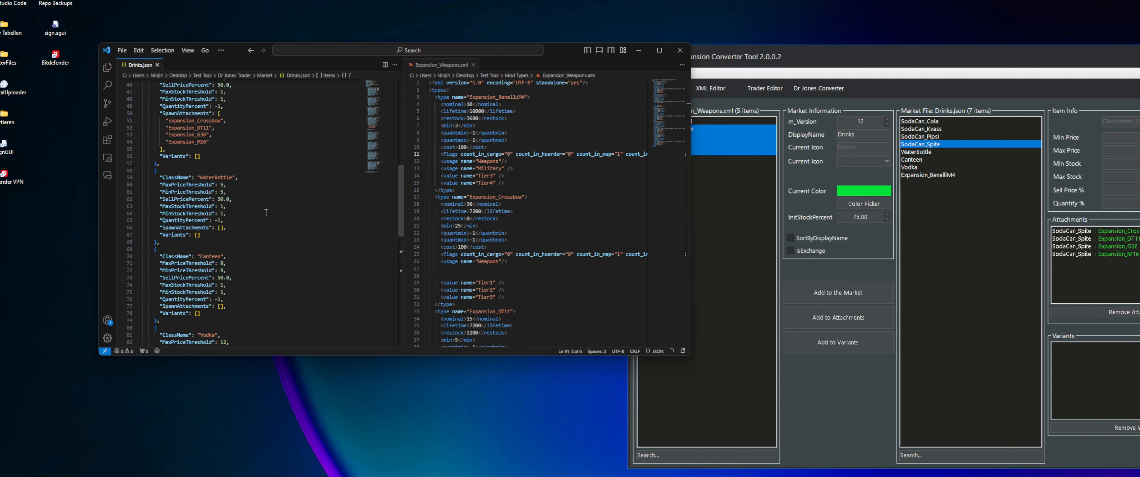
scroll(261, 213, down, 4)
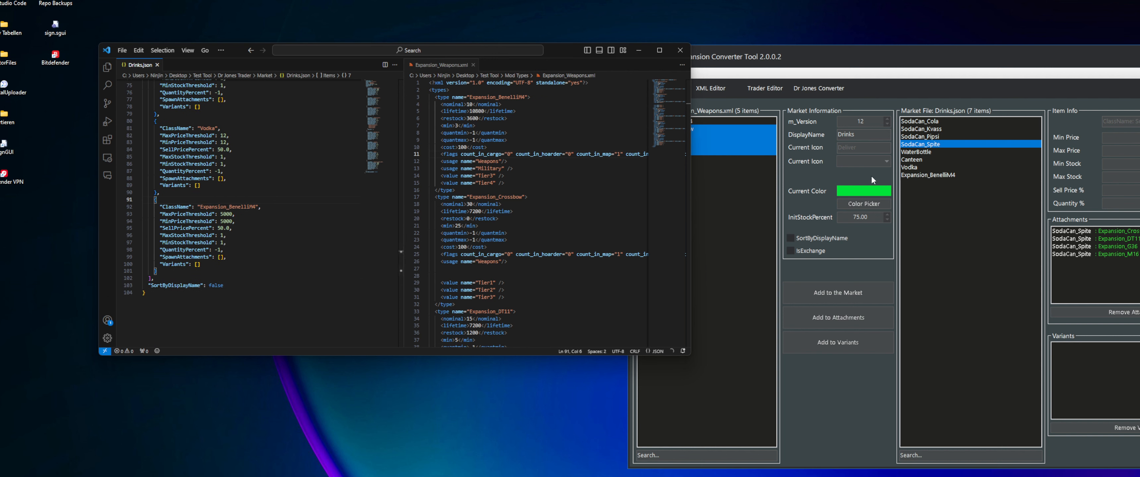
Add Expansion_Crossbow, Expansion_DT11, Expansion_G36 and Expansion_M16 to Expansion_BenelliM4 as both attachments and variants
click(924, 168)
click(918, 160)
click(914, 176)
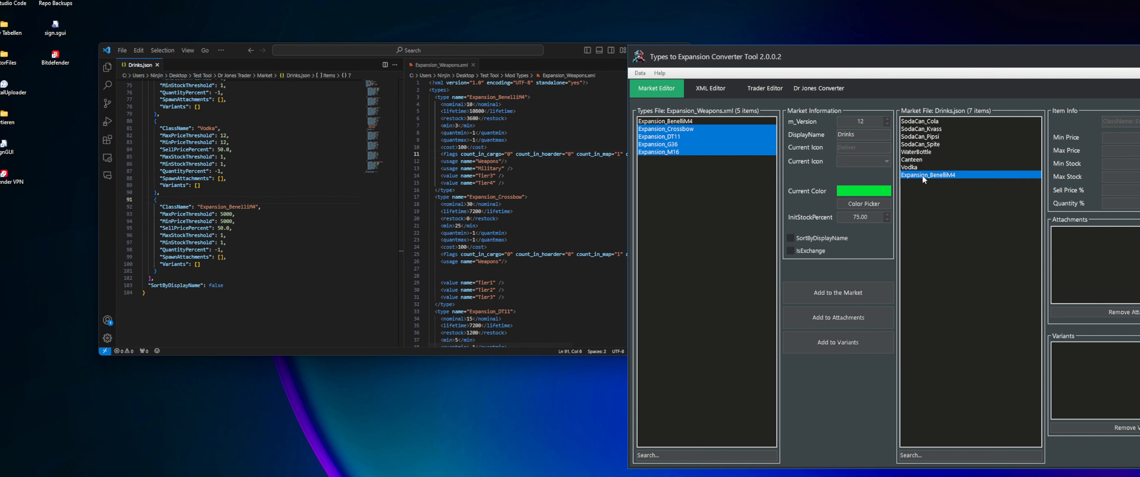
right_click(694, 150)
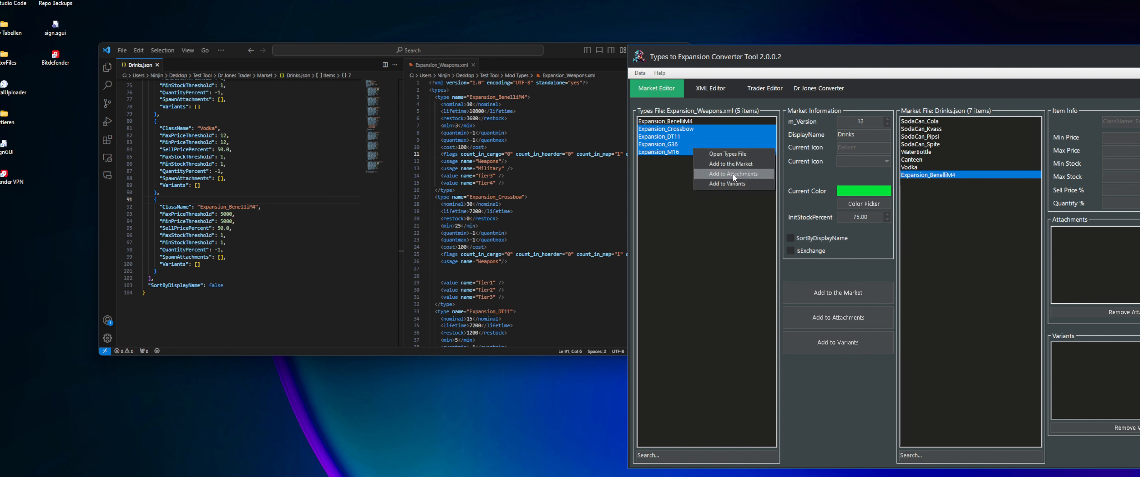
click(735, 173)
right_click(695, 150)
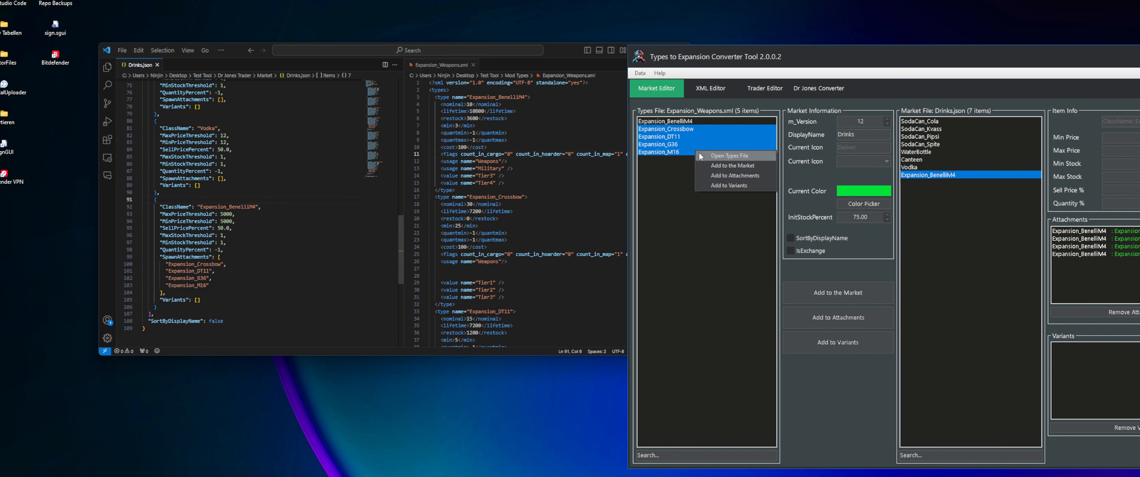
click(727, 183)
scroll(195, 256, down, 3)
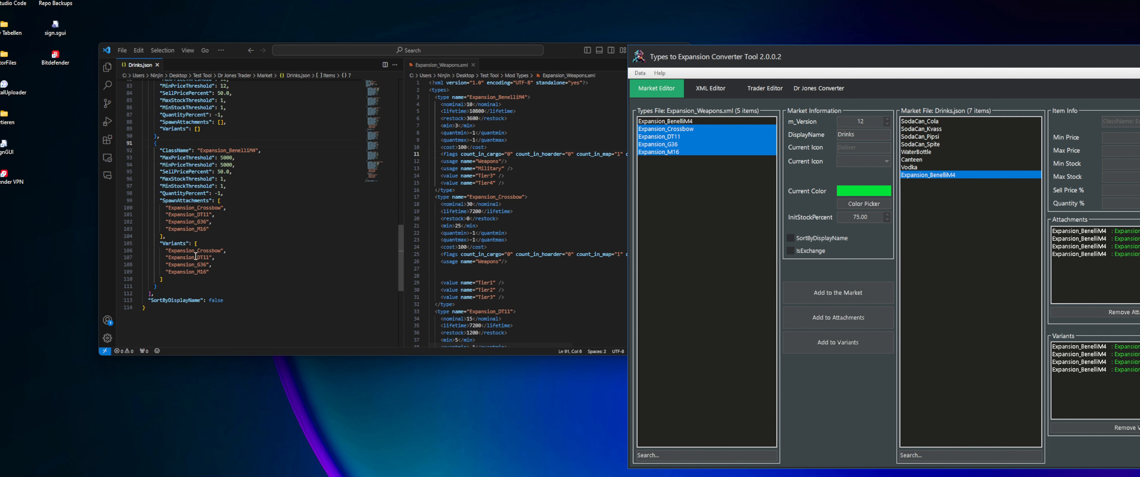
Compare the SpawnAttachments and Variants of Expansion_BenelliM4 in Drinks.json with its attachment entries in the Market Editor
drag(160, 201, 221, 272)
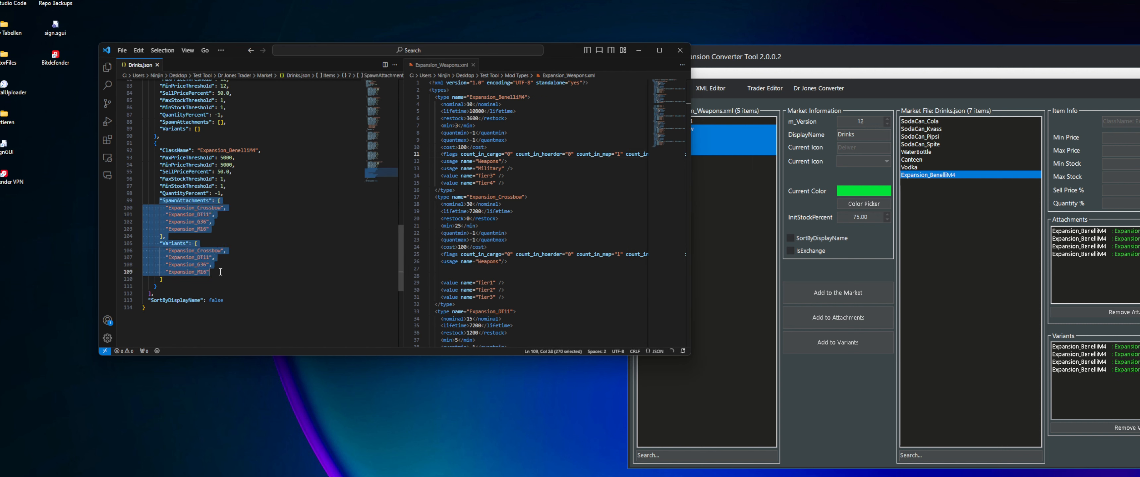
drag(262, 150, 234, 150)
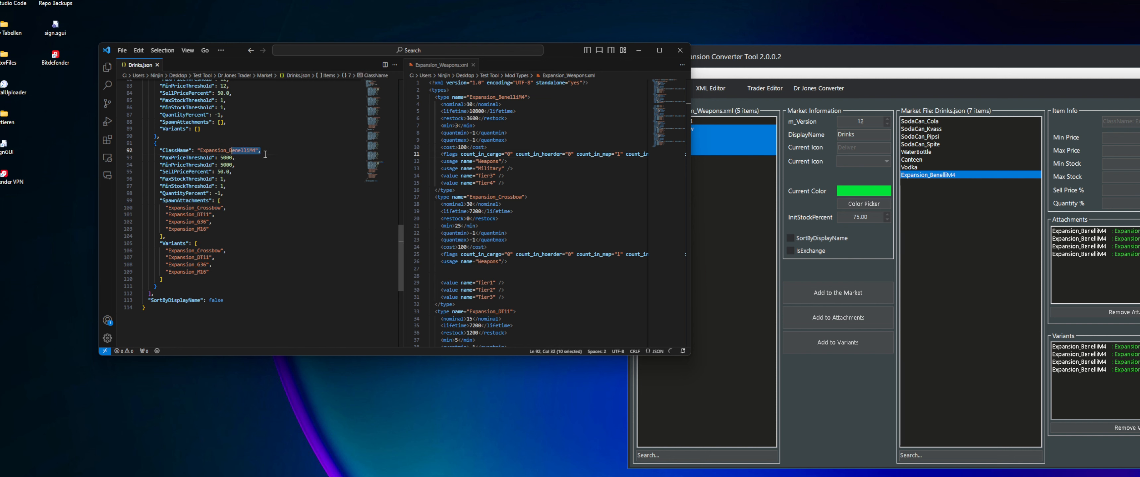
click(930, 177)
click(1074, 234)
click(1108, 254)
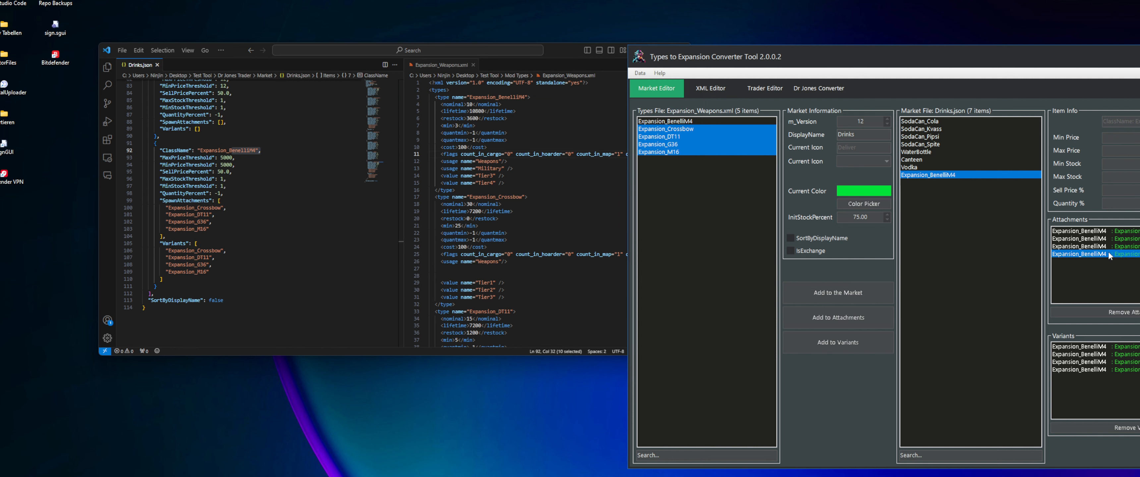
click(1096, 247)
click(1092, 232)
click(1089, 240)
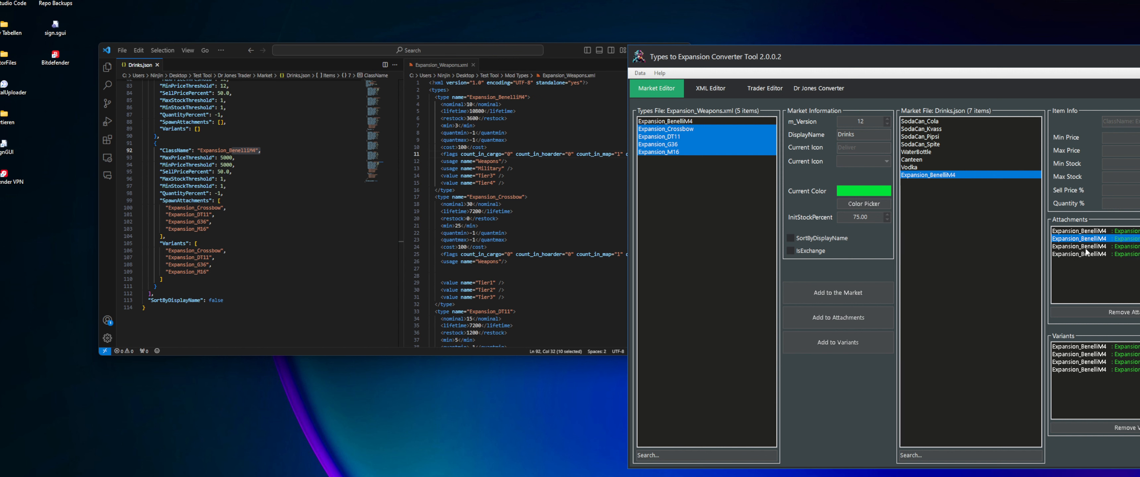
click(1086, 247)
click(1087, 255)
click(1097, 248)
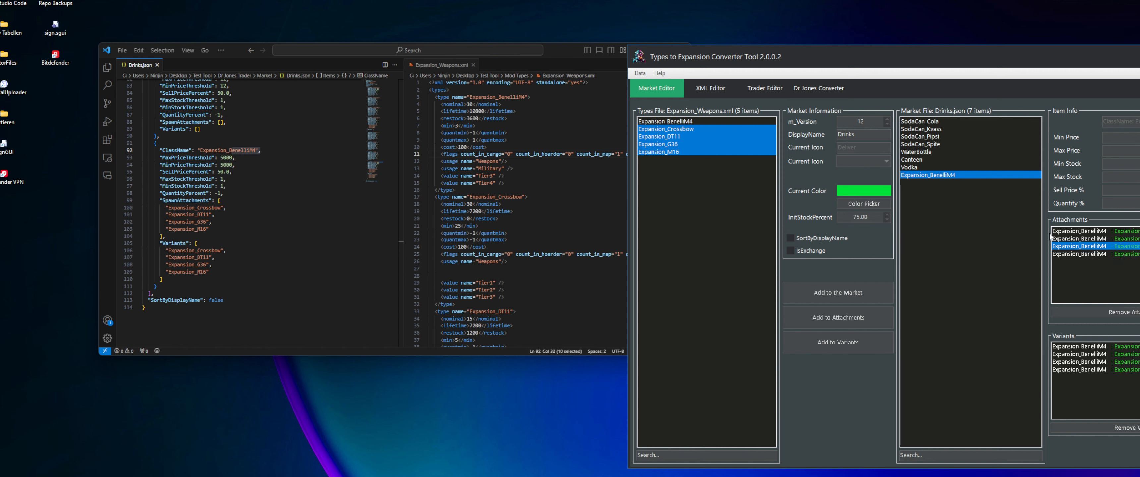
click(1138, 232)
click(1139, 240)
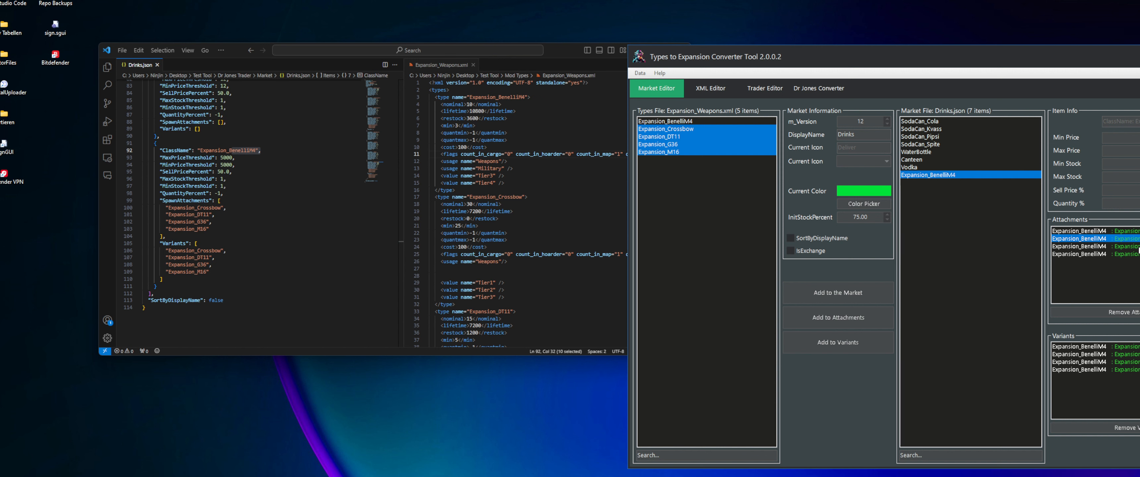
Check the attachment and variant entries of Expansion_BenelliM4, and review the SpawnAttachments of SodaCan_Spite in Drinks.json
click(1138, 247)
click(1137, 254)
click(1136, 354)
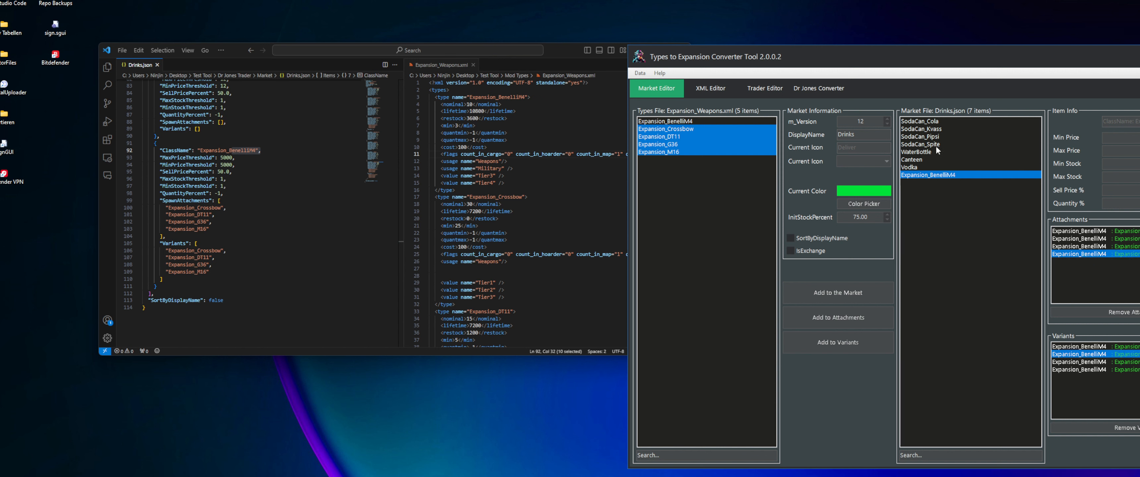
scroll(311, 236, up, 8)
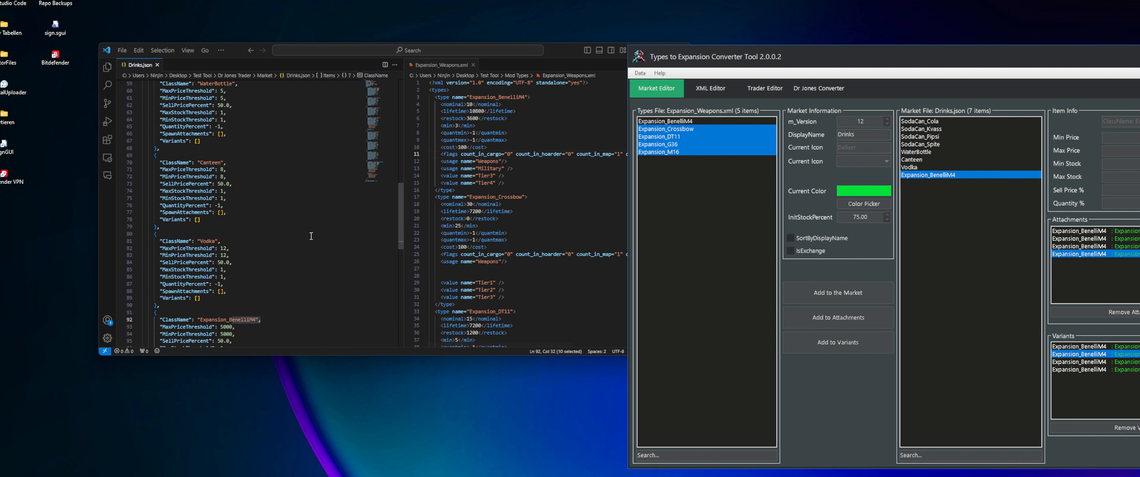
scroll(311, 236, up, 10)
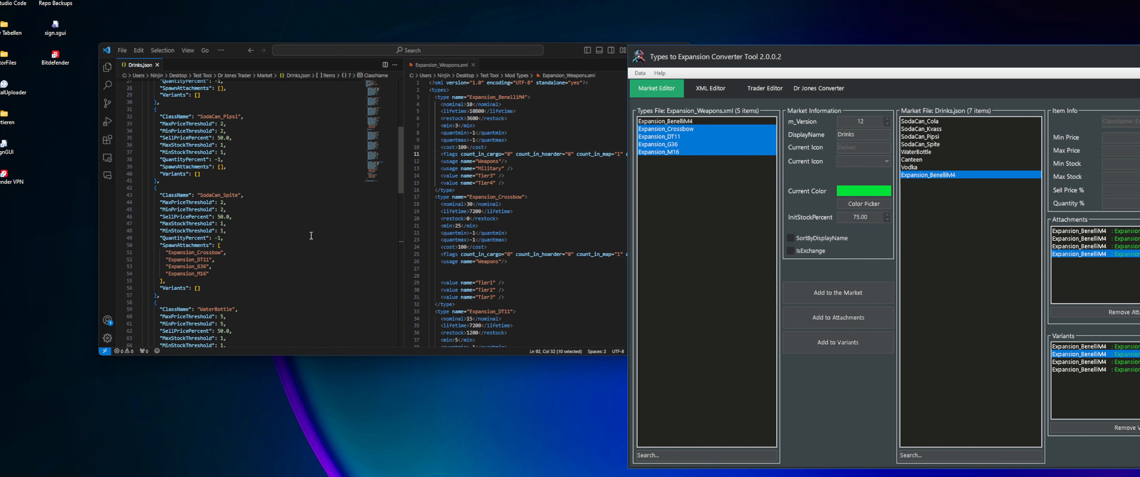
scroll(311, 236, down, 6)
scroll(199, 156, up, 2)
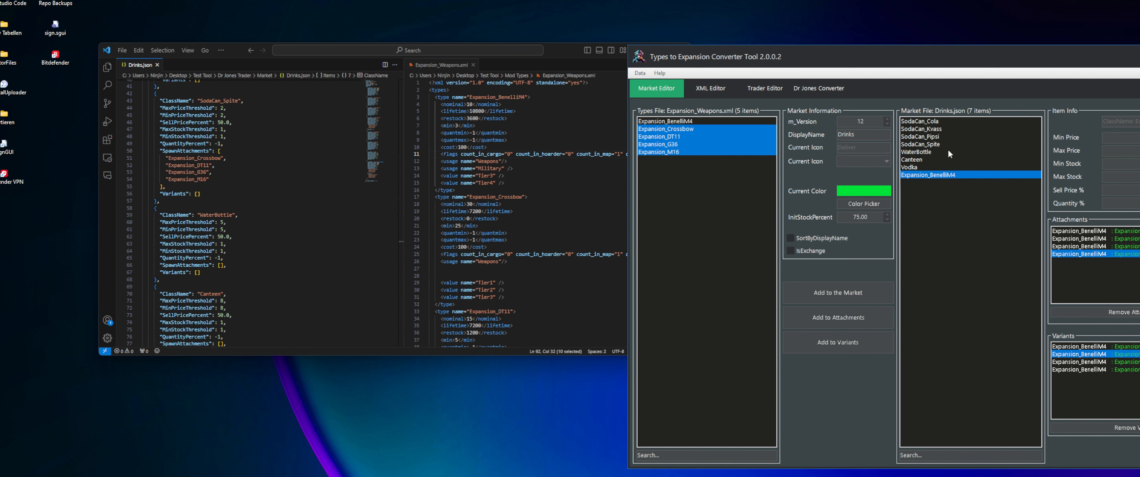
Remove the attachments Expansion_Crossbow, Expansion_DT11, Expansion_G36 and Expansion_M16 from SodaCan_Spite while Expansion_BenelliM4 is also selected
click(932, 144)
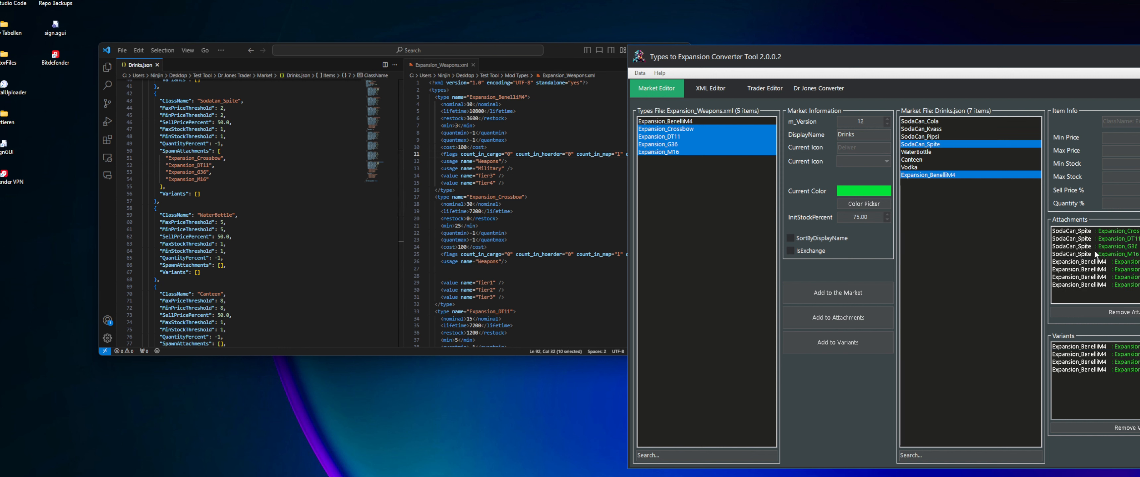
click(1074, 255)
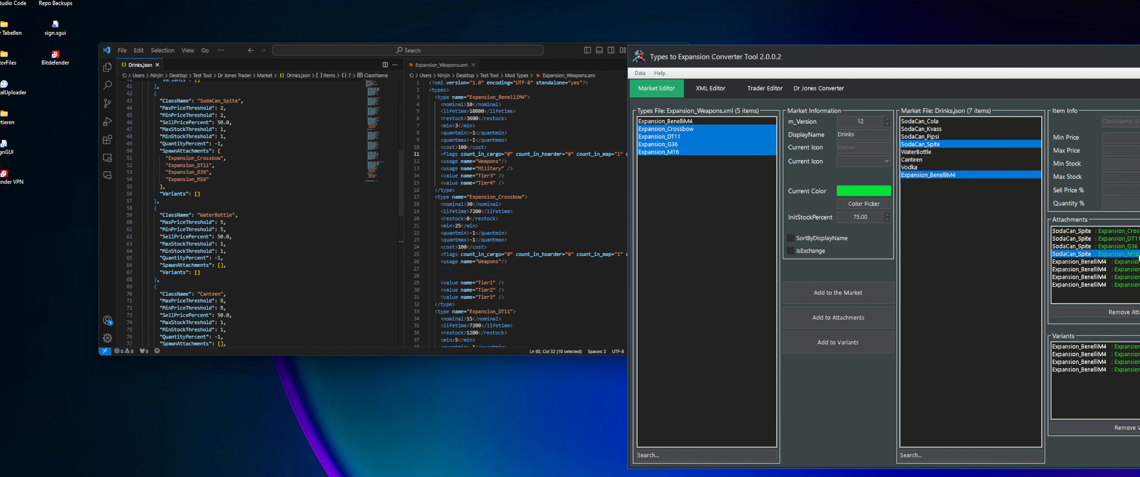
click(1084, 246)
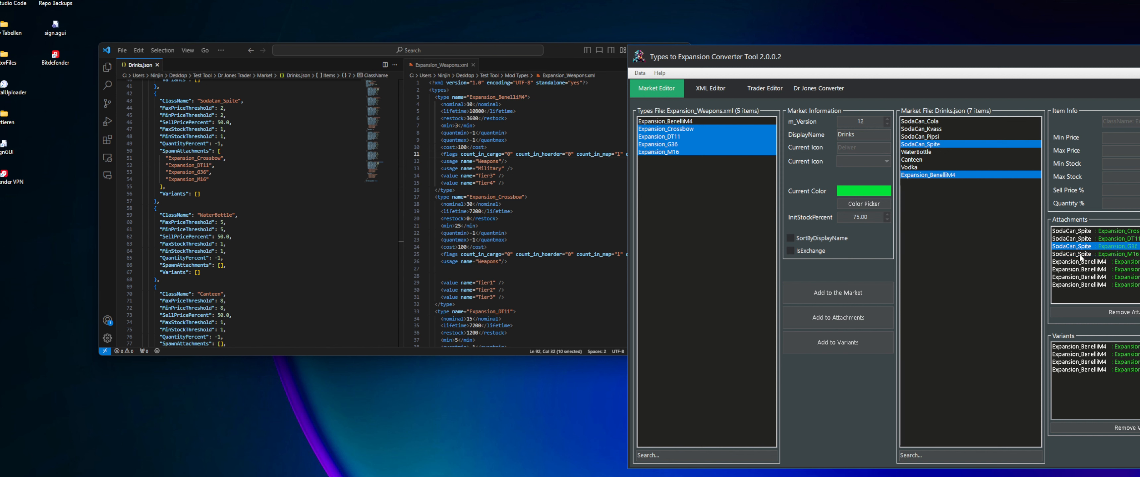
click(1076, 231)
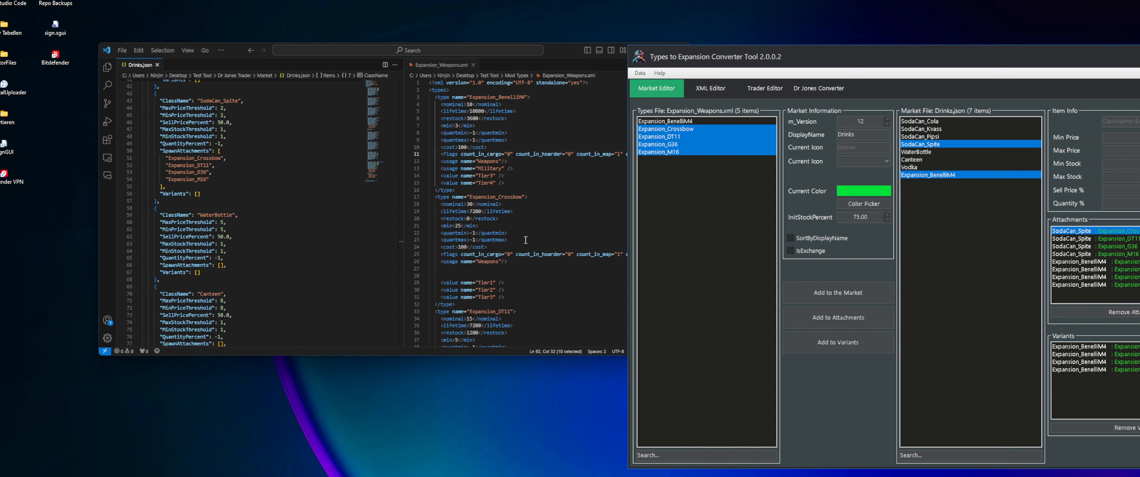
scroll(266, 246, up, 3)
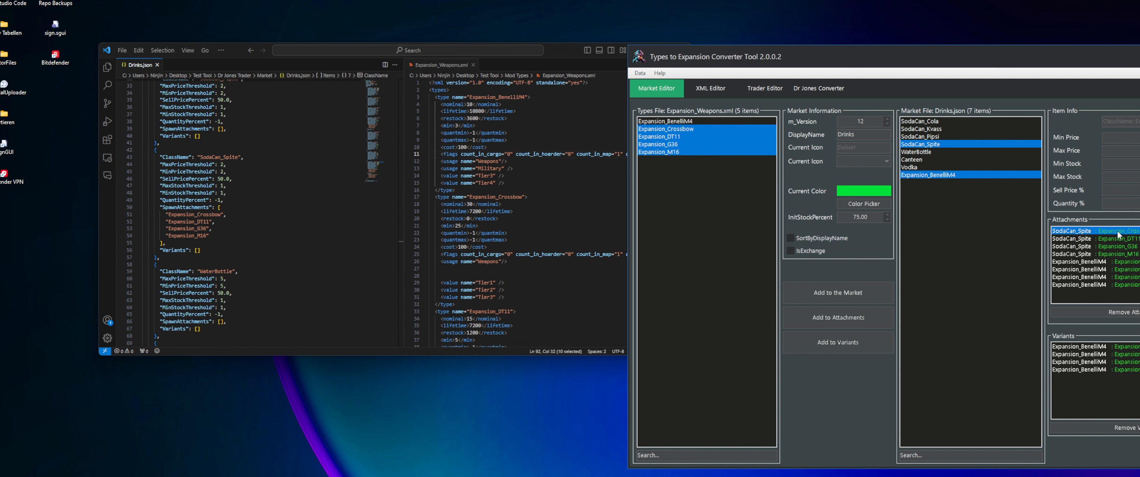
click(1120, 312)
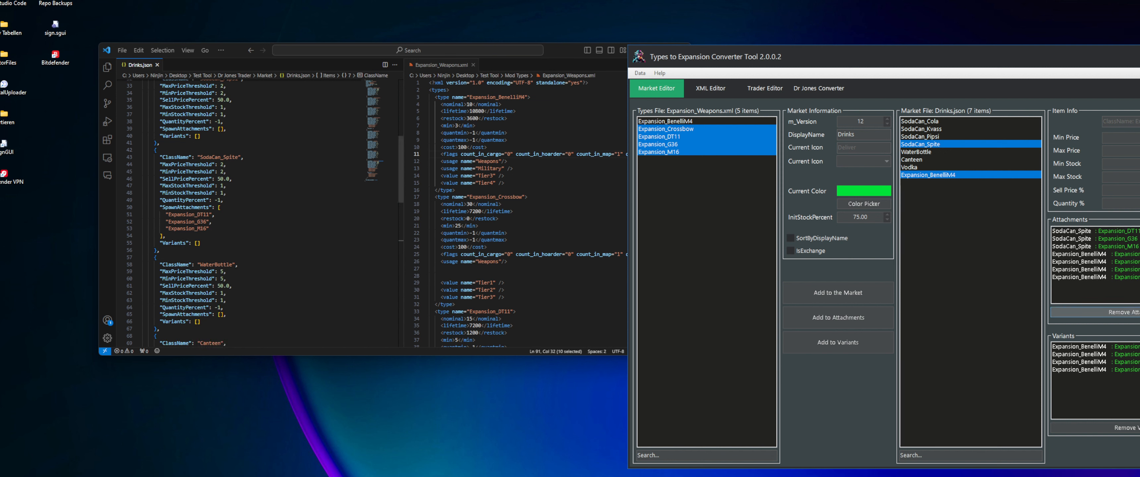
click(1117, 231)
click(1120, 312)
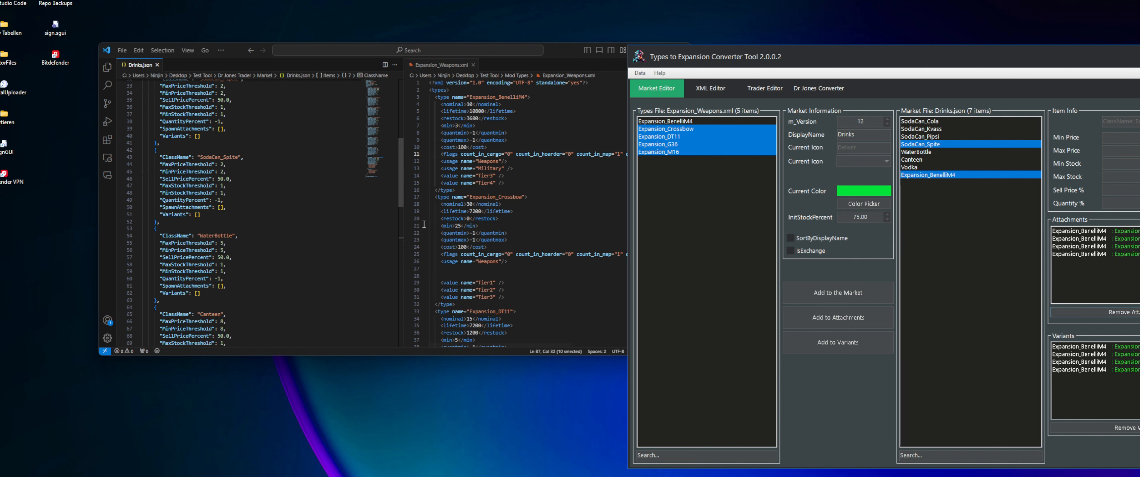
Remove Expansion_DT11 from the attachments of Expansion_BenelliM4, and Expansion_DT11, Expansion_G36 and Expansion_M16 from its variants
scroll(234, 203, down, 10)
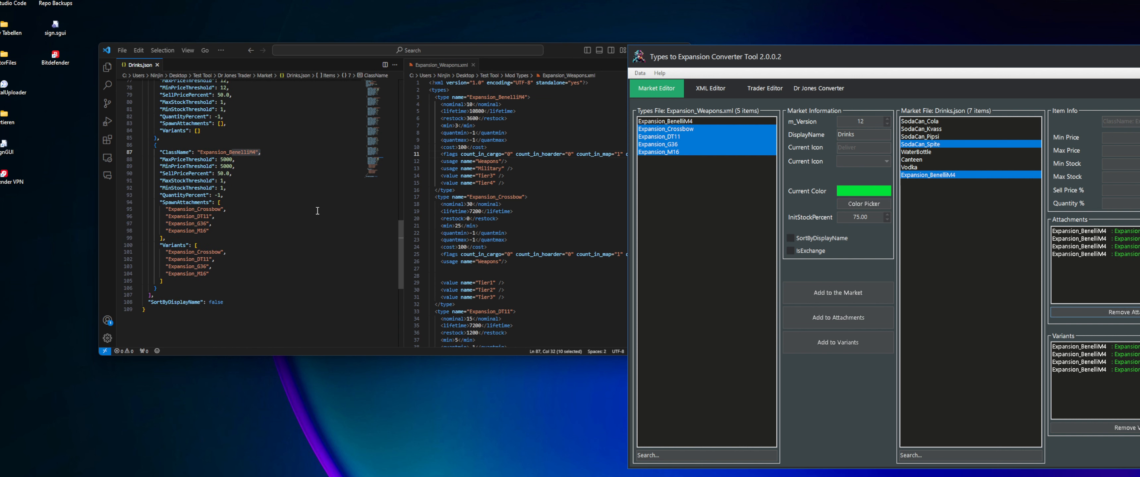
click(1098, 239)
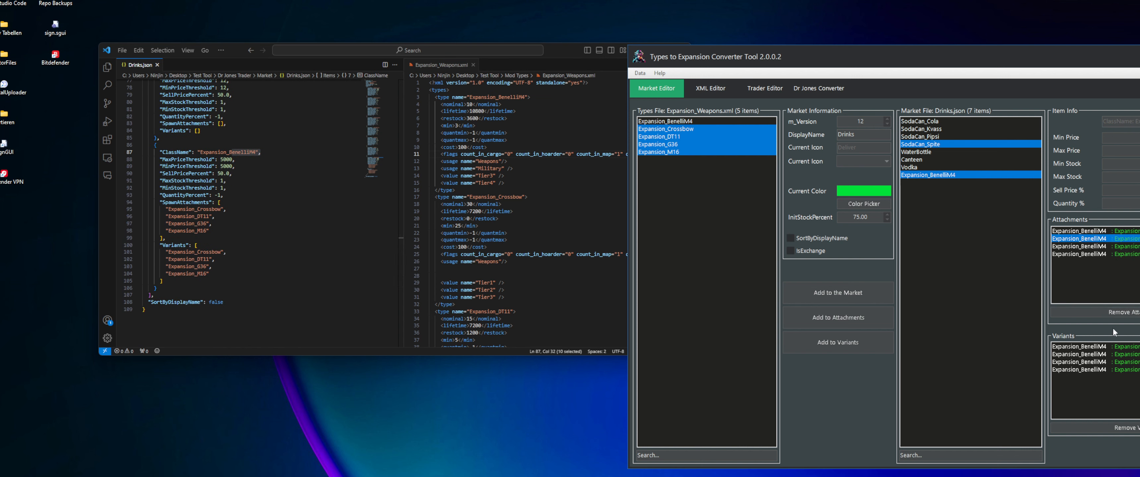
click(1131, 312)
drag(1115, 355, 1124, 377)
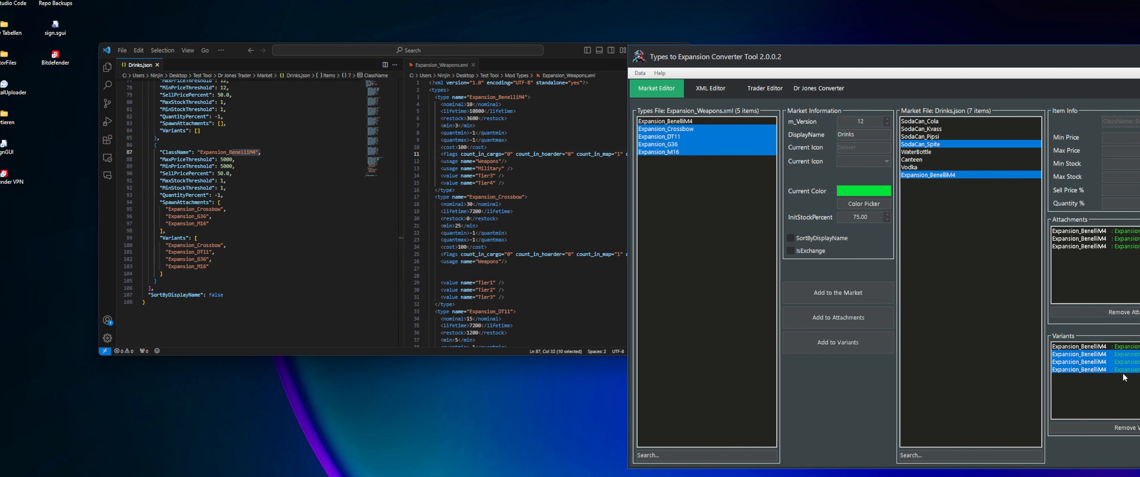
click(1126, 428)
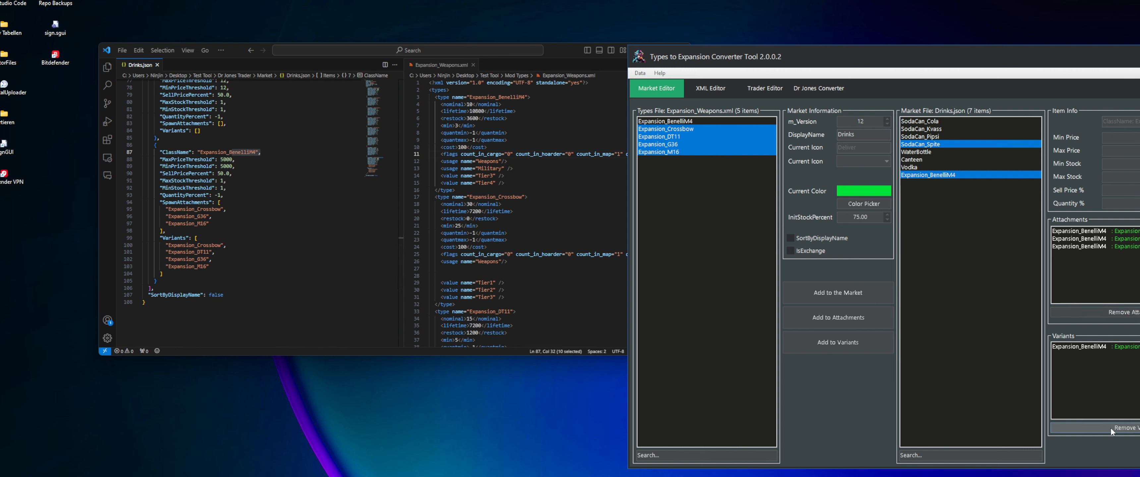
Select all market items from SodaCan_Cola to Expansion_BenelliM4, set their minimum price to 500 and check Drinks.json
scroll(256, 197, up, 20)
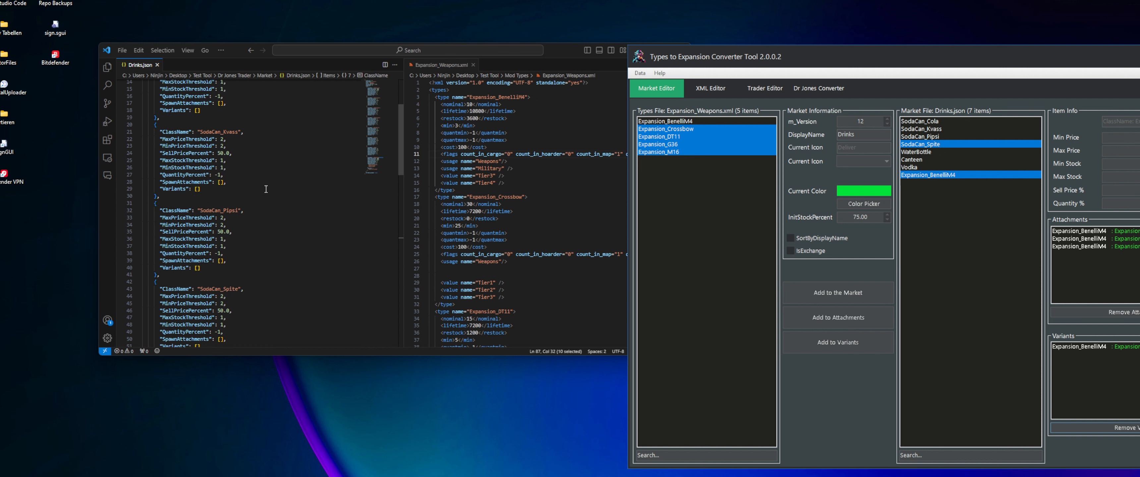
click(924, 121)
shift+click(932, 175)
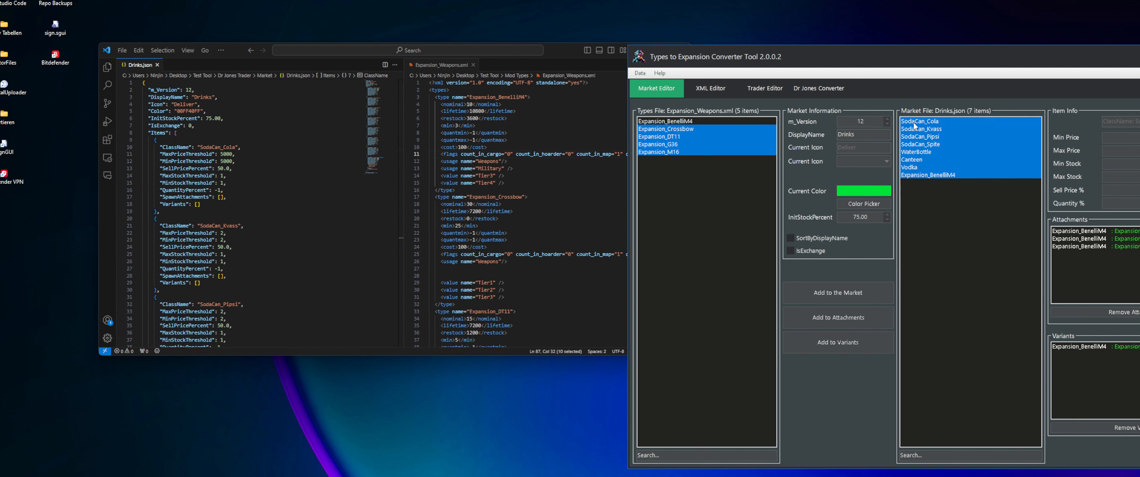
scroll(257, 160, down, 18)
scroll(242, 195, up, 18)
scroll(231, 218, down, 16)
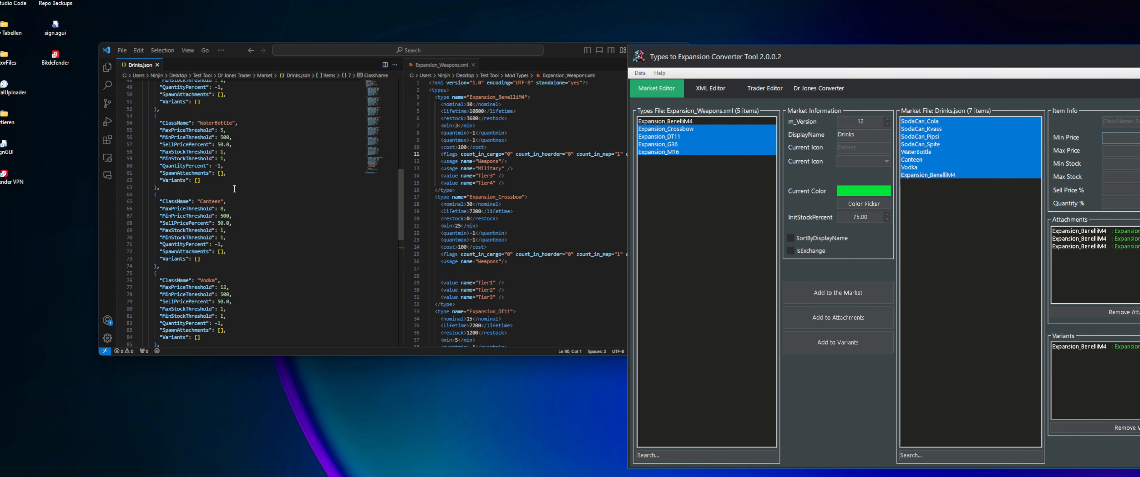
scroll(226, 204, down, 9)
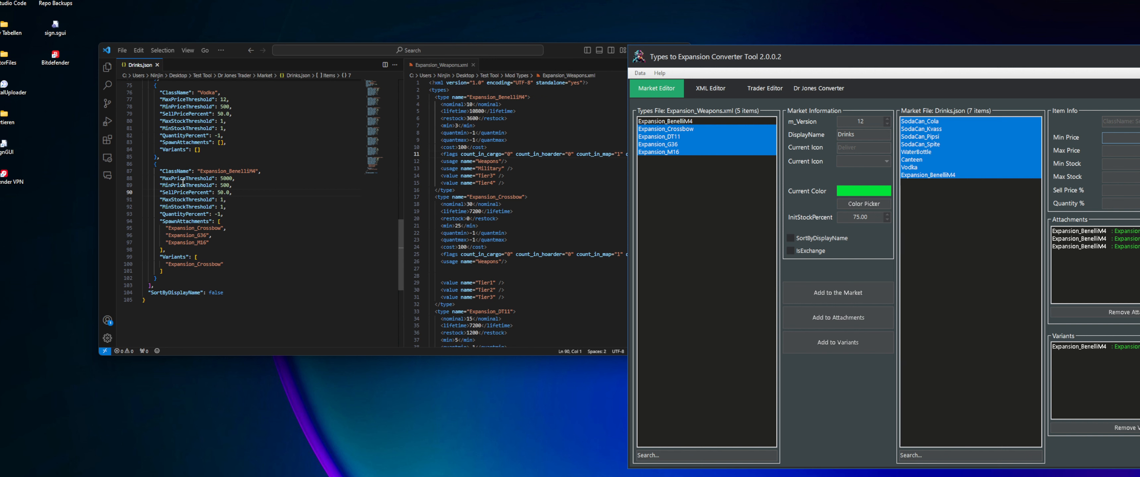
Set the maximum price to 500 and the sell percentage to 20 for all selected items, and verify them in Drinks.json
scroll(184, 182, up, 4)
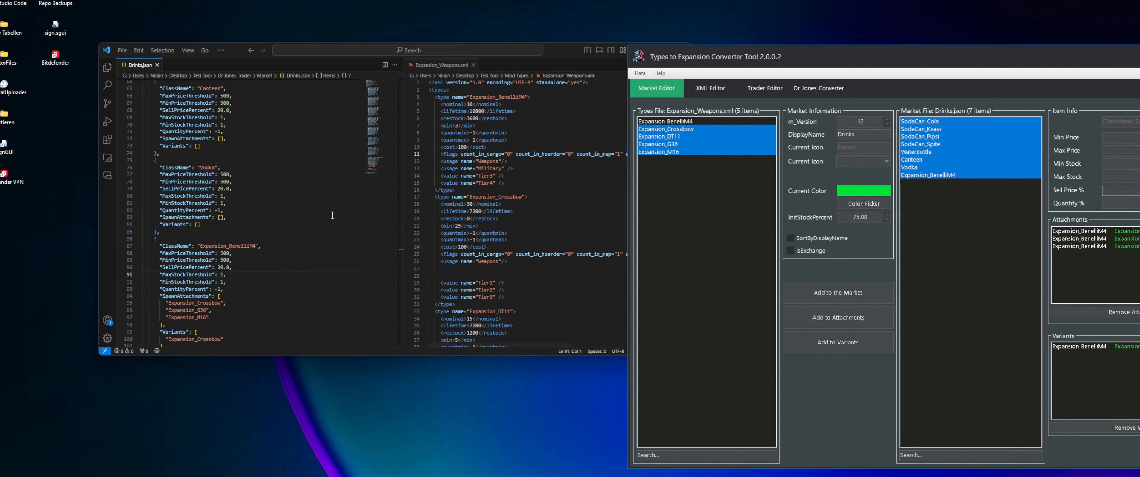
scroll(256, 243, up, 11)
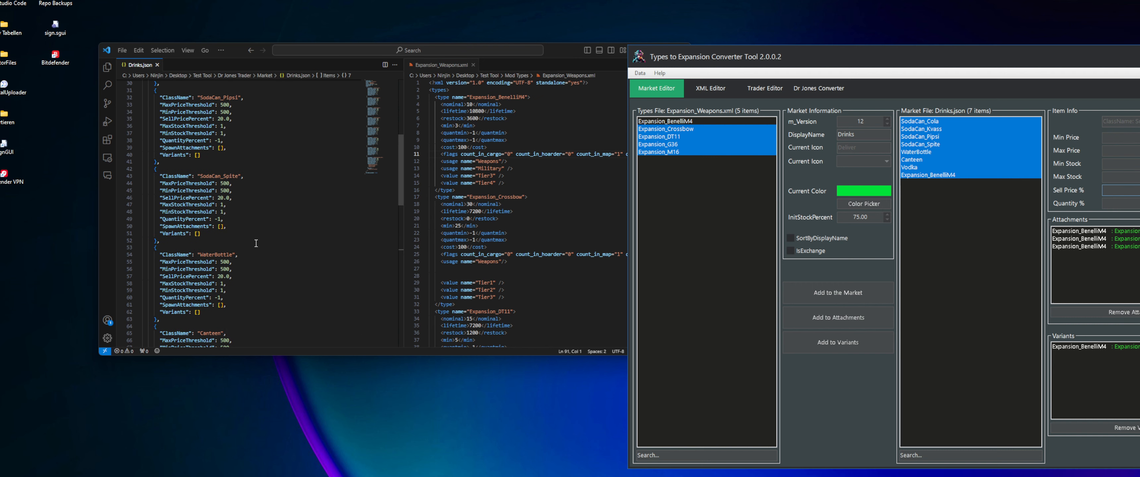
scroll(256, 243, down, 12)
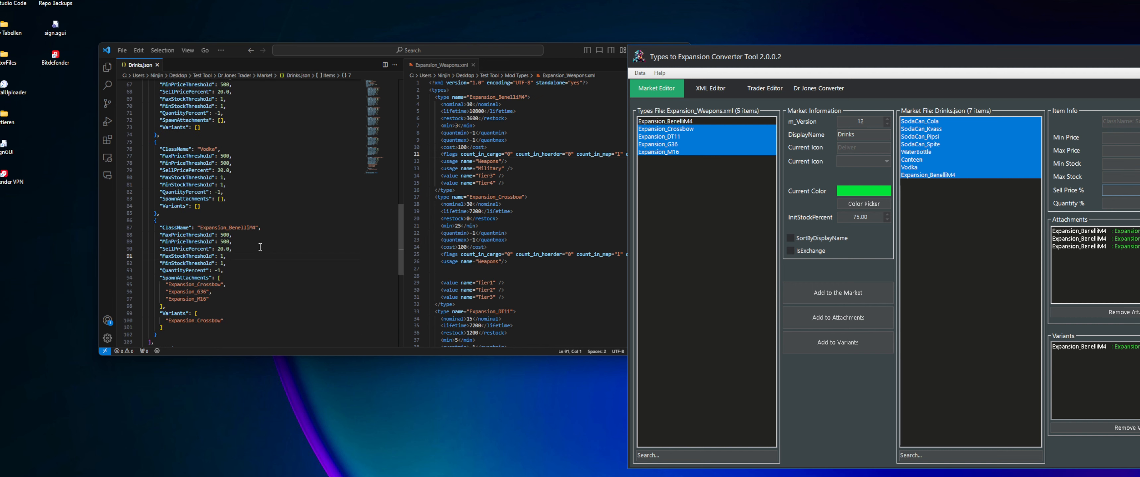
scroll(261, 246, up, 20)
click(977, 259)
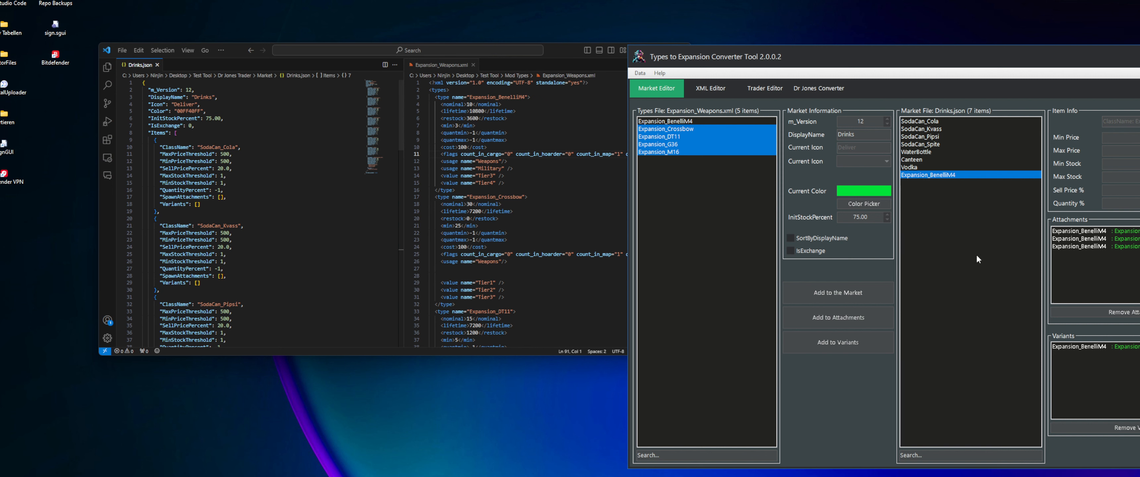
click(746, 192)
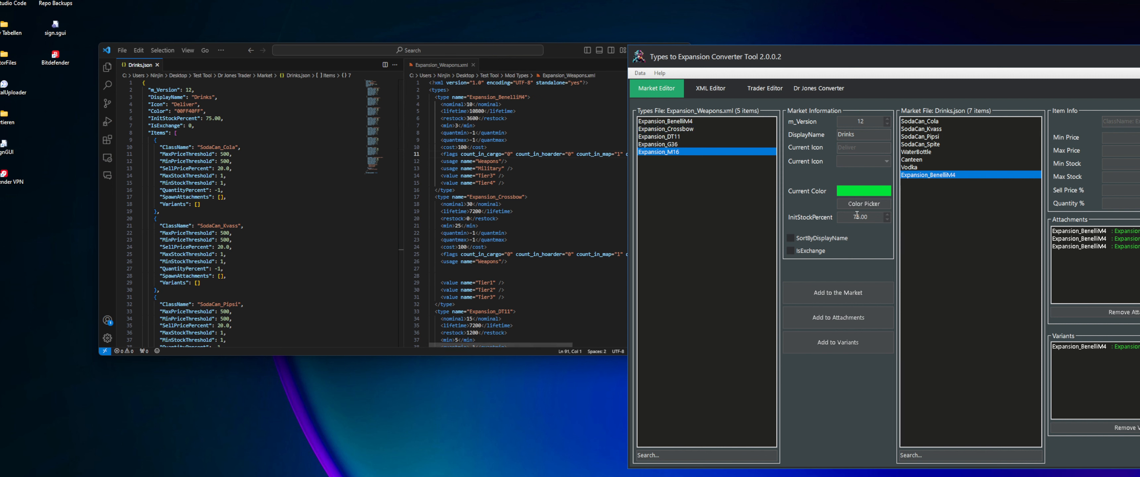
click(933, 137)
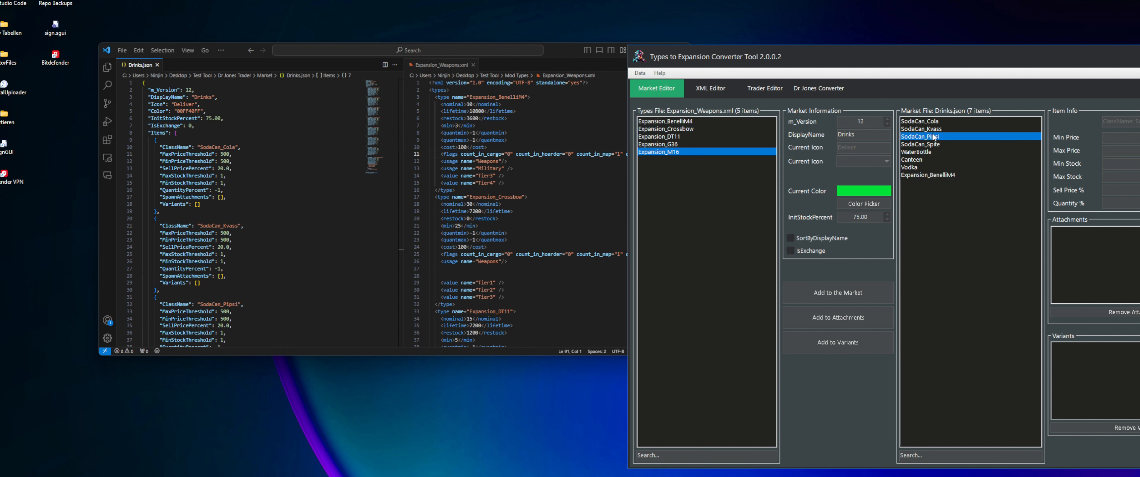
click(919, 152)
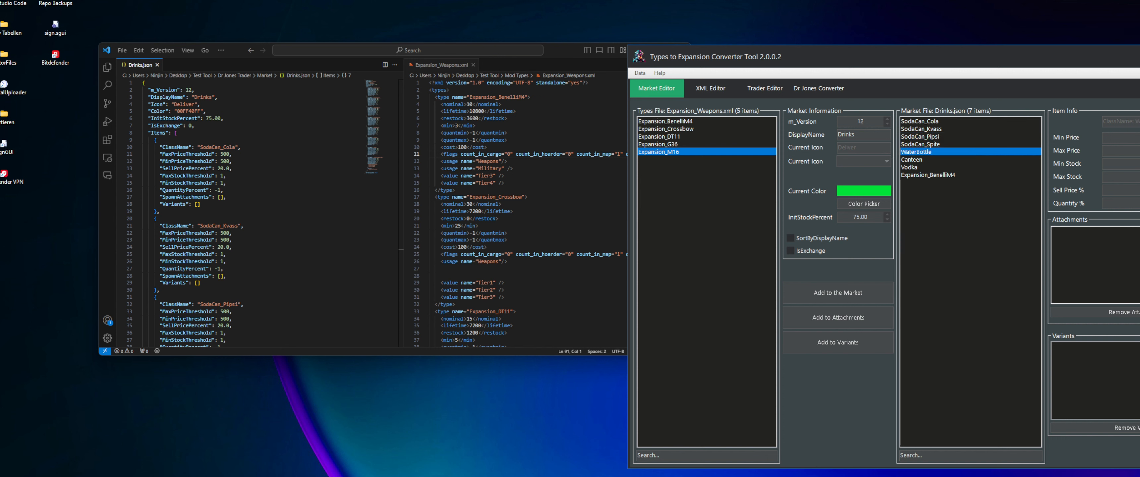
click(943, 137)
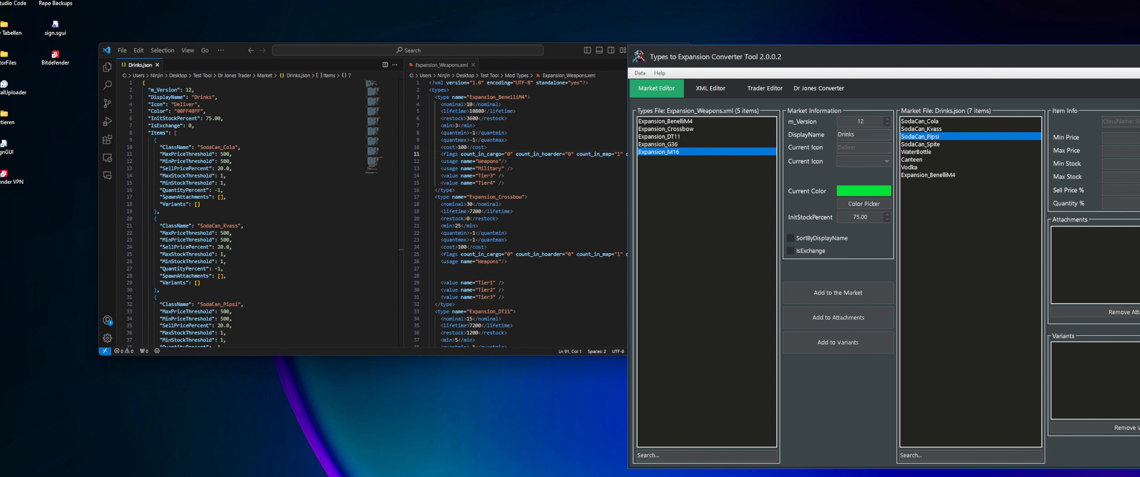
Switch to File Explorer, inspect the backup of Expansion_Weapons.xml in the Mod Types Backups folder, and return to Test Tool
key(alt+Tab)
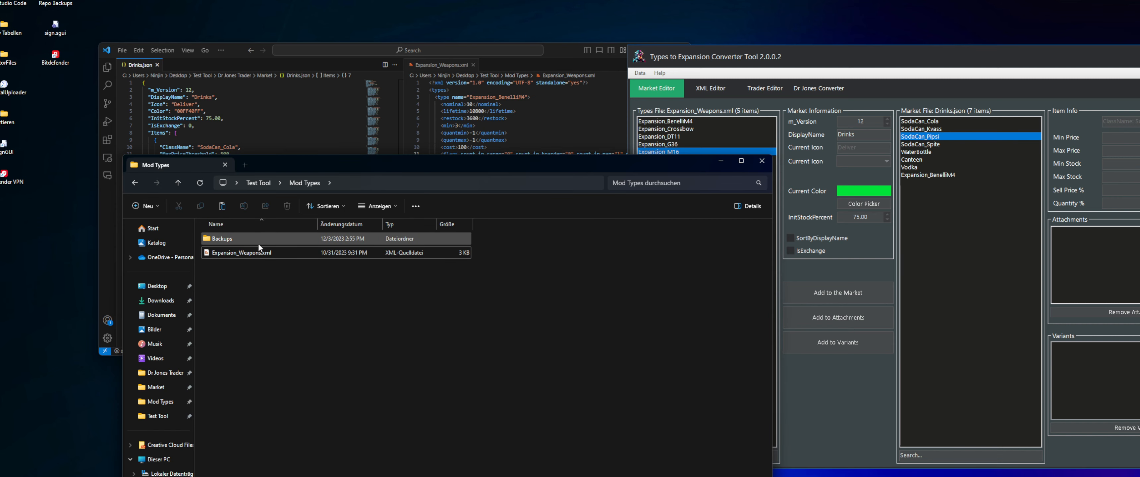
click(284, 252)
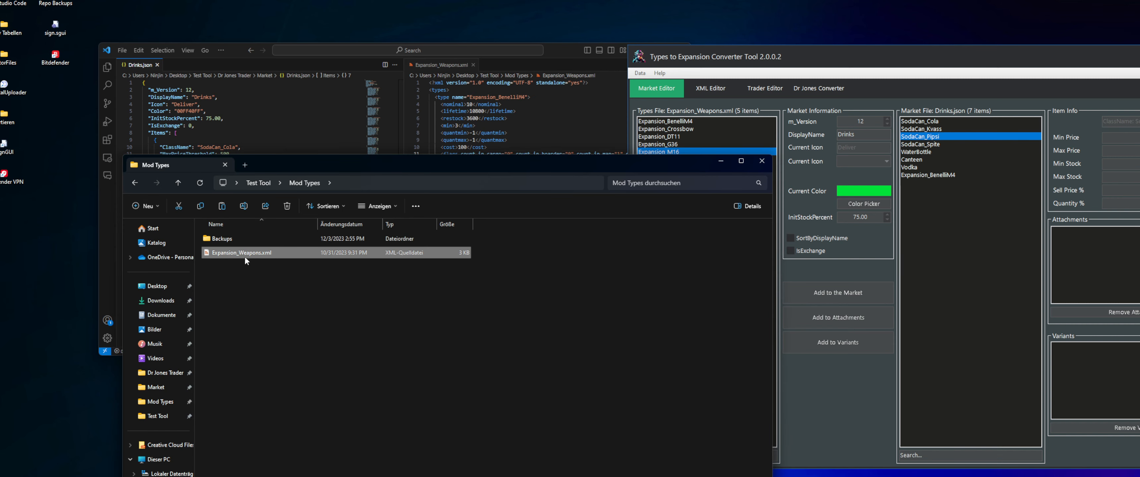
double_click(230, 239)
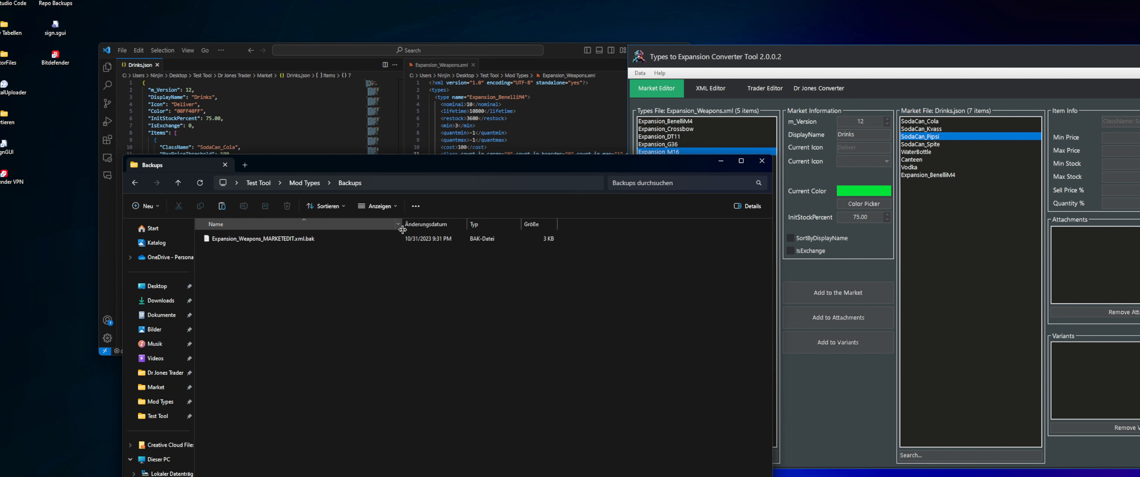
click(253, 241)
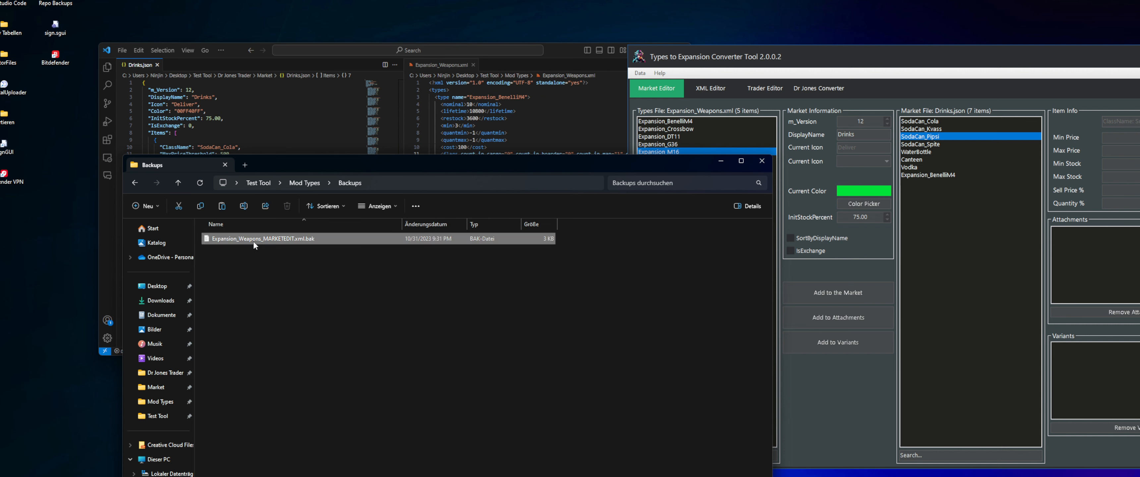
click(134, 183)
click(134, 183)
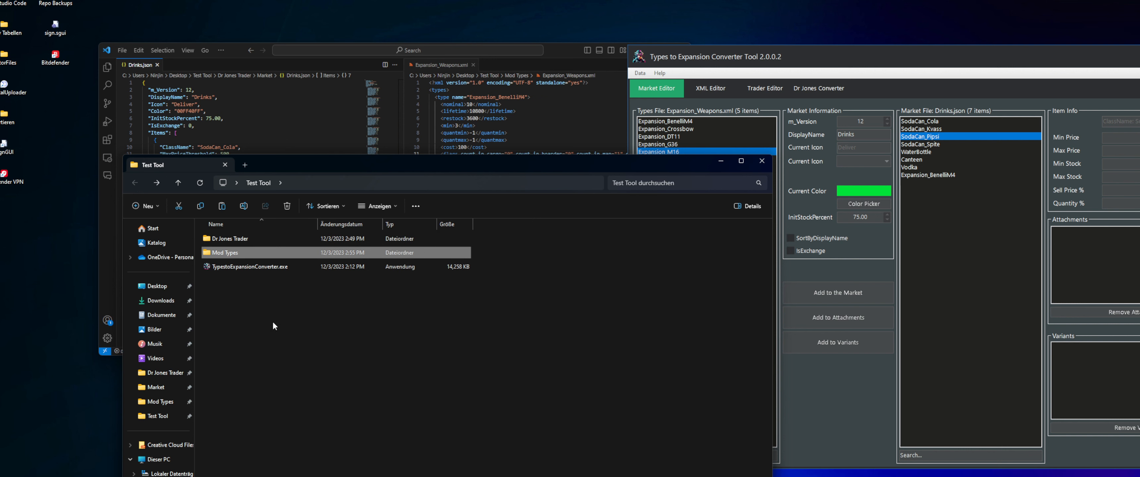
Inspect the Drinks.json backup in the Backups folder under Dr Jones Trader > Market, and return to the code editor
click(257, 242)
double_click(256, 241)
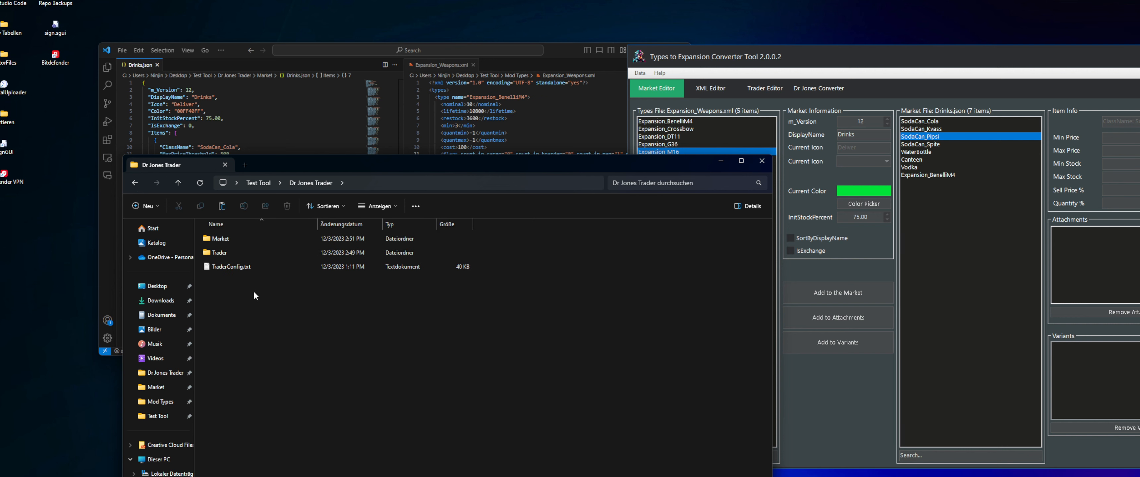
double_click(260, 241)
double_click(256, 238)
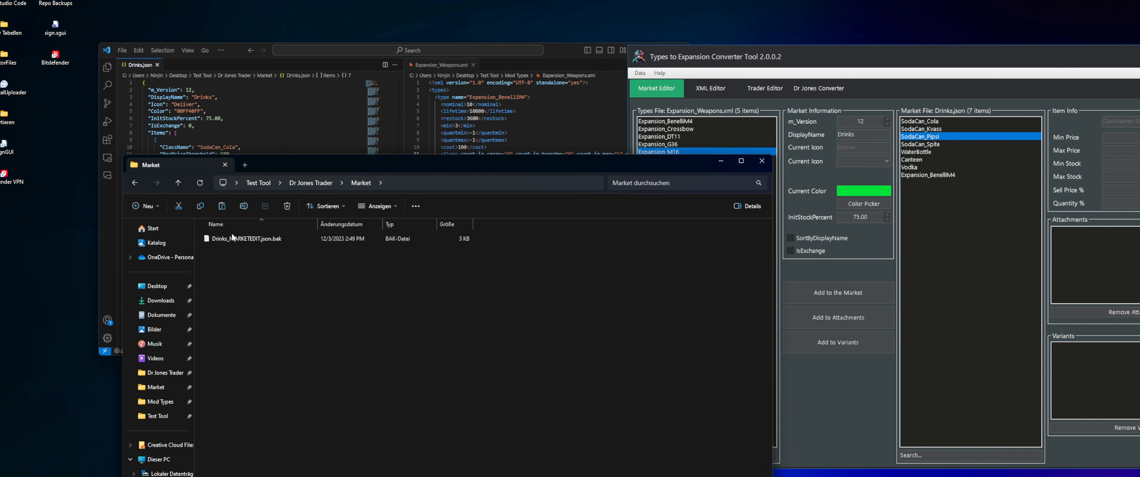
click(255, 239)
click(234, 126)
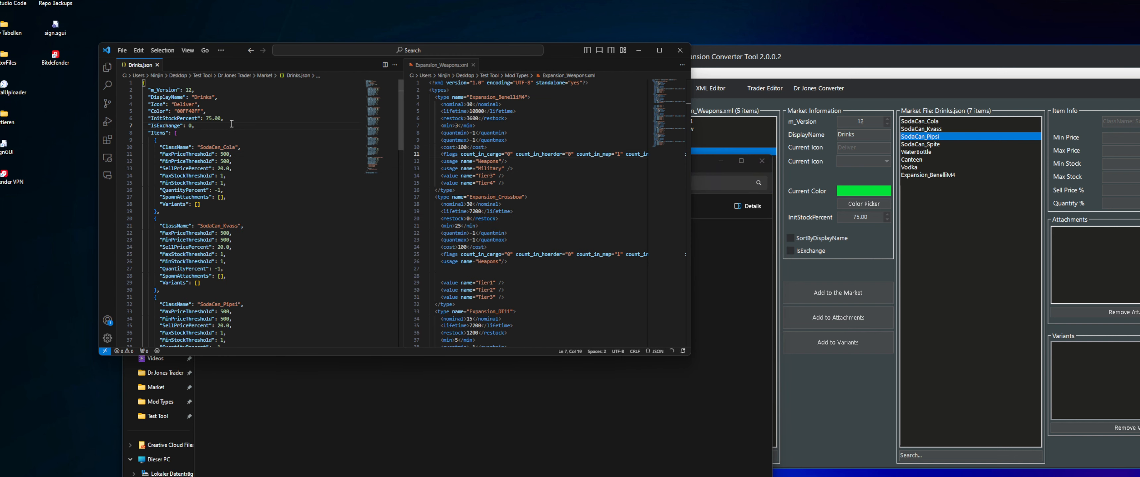
Review the item prices in Drinks.json, glance at the Drinks.json backup in the Backups folder, and return to the code editor
scroll(215, 192, down, 8)
scroll(214, 193, down, 10)
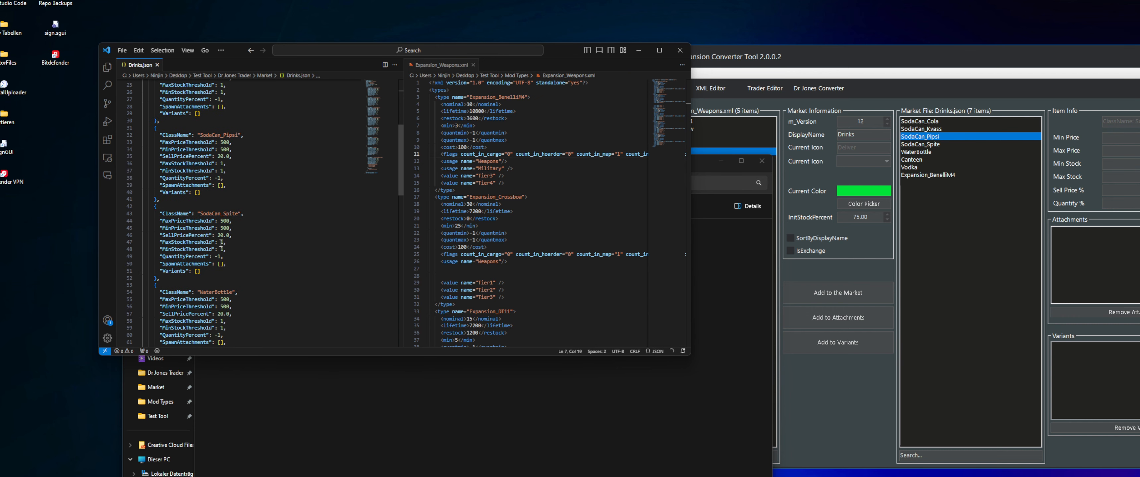
scroll(214, 240, up, 3)
click(296, 413)
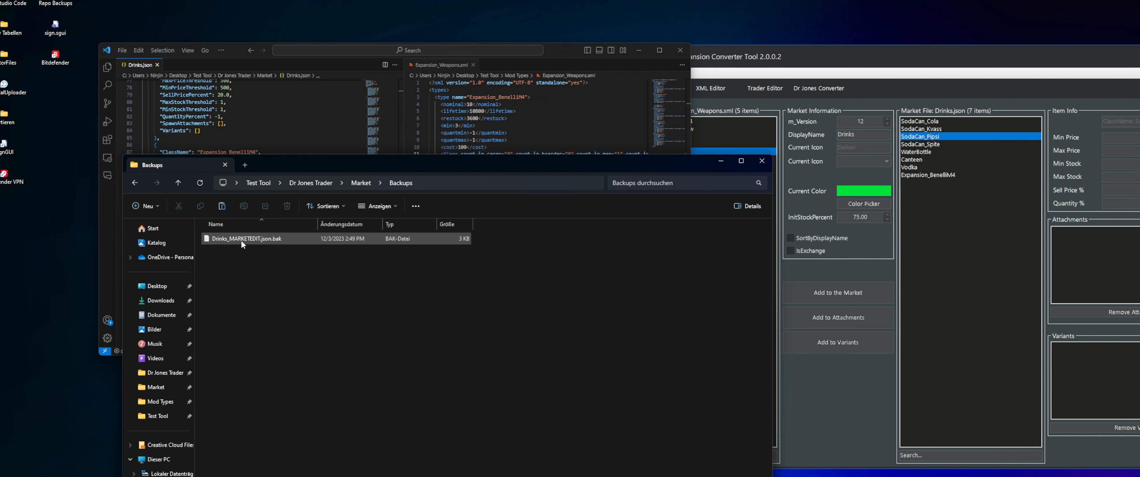
click(222, 56)
Switch to the converter tool and choose Drinks.json from Dr Jones Trader > Market as the market JSON file to back it up again
right_click(936, 208)
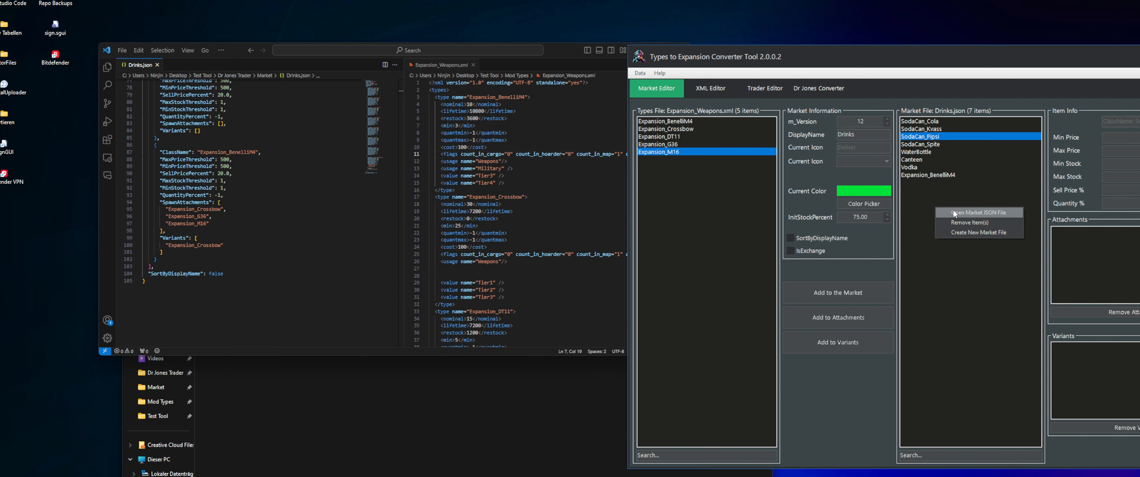
click(954, 213)
click(753, 71)
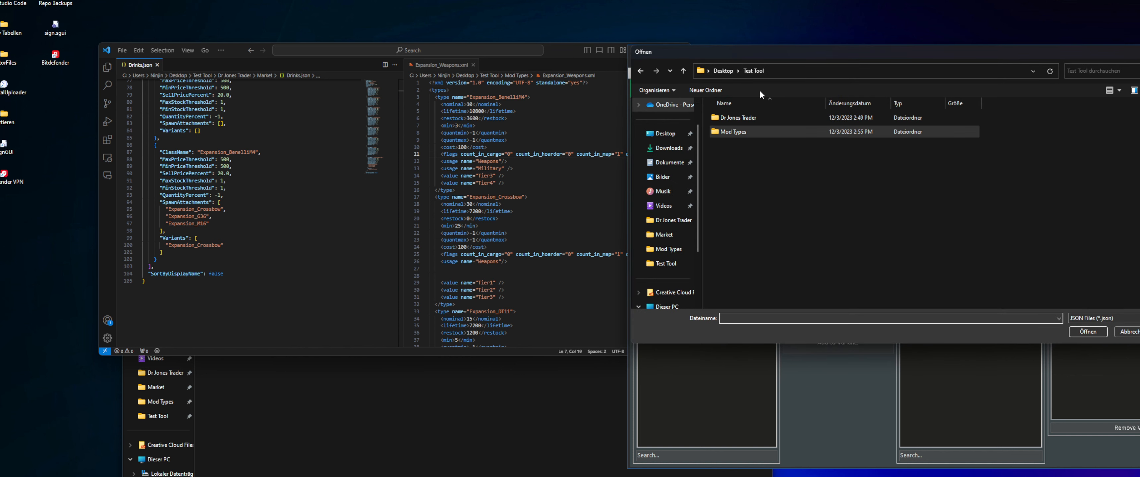
double_click(746, 117)
double_click(749, 121)
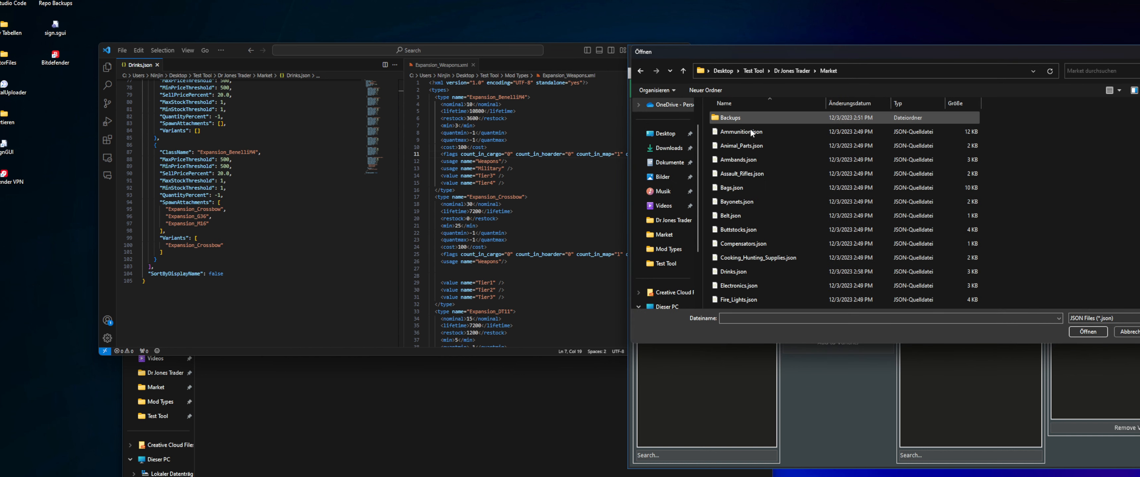
click(751, 214)
key(d)
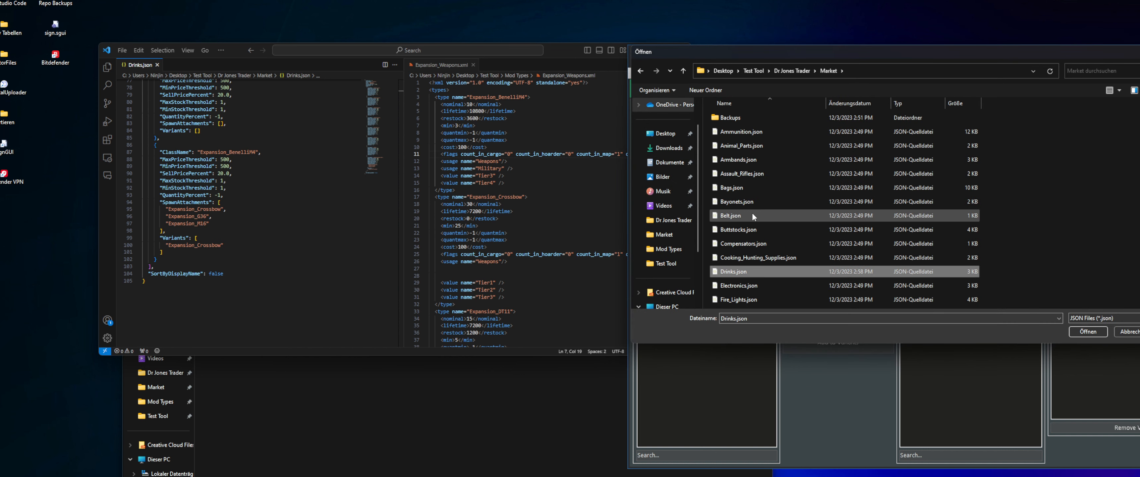
double_click(736, 271)
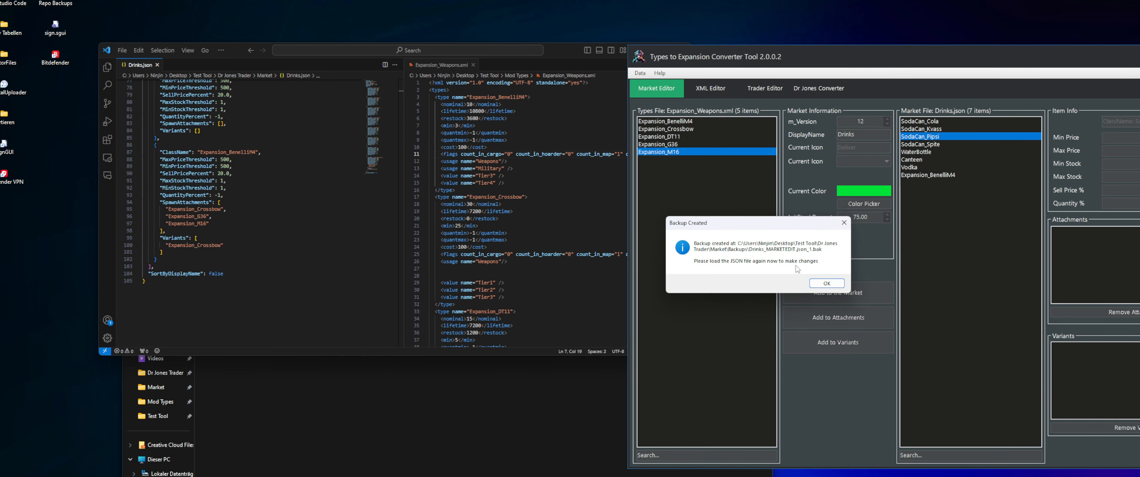
Acknowledge the backup notice and load Drinks.json into the Market Editor for editing
click(826, 284)
click(751, 202)
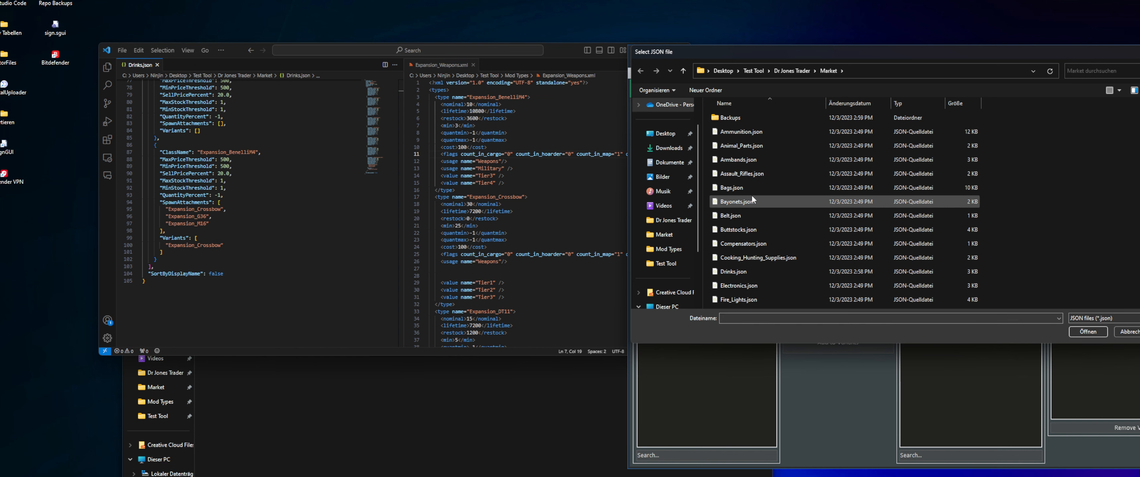
key(d)
double_click(749, 272)
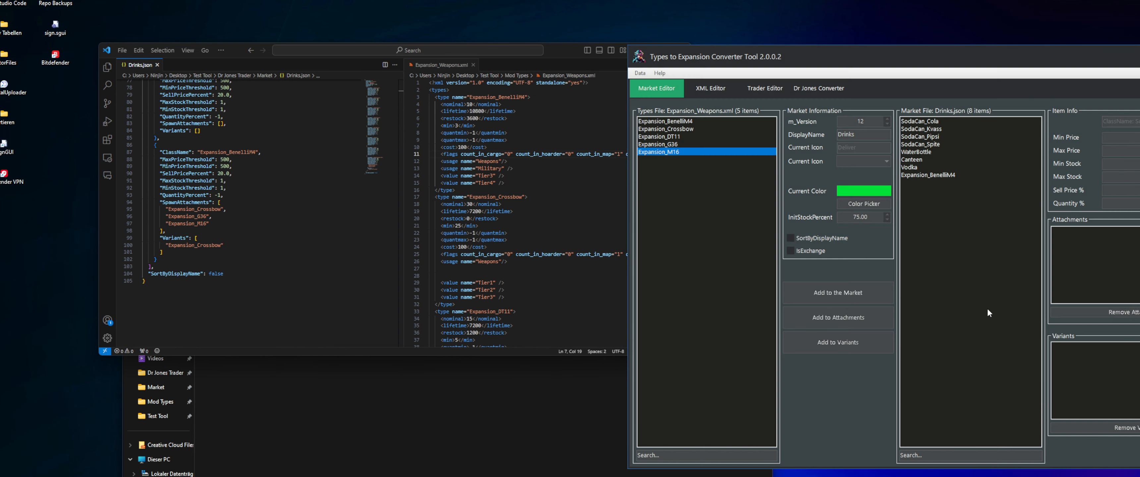
Open Drinks_MARKETEDIT.json_1.bak from the Backups folder and inspect the minimum and maximum price thresholds of SodaCan_Cola and SodaCan_Kvass
click(385, 367)
click(263, 255)
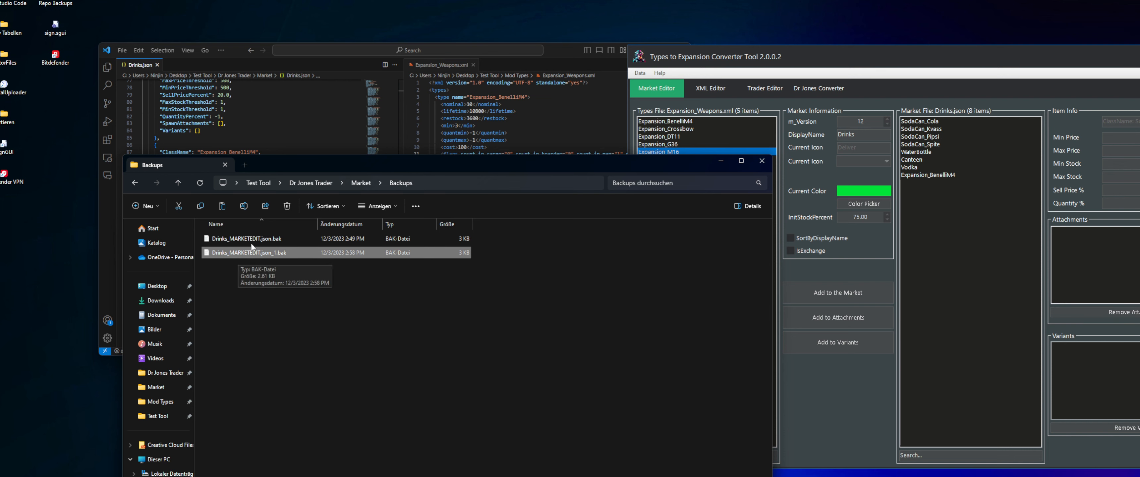
double_click(258, 253)
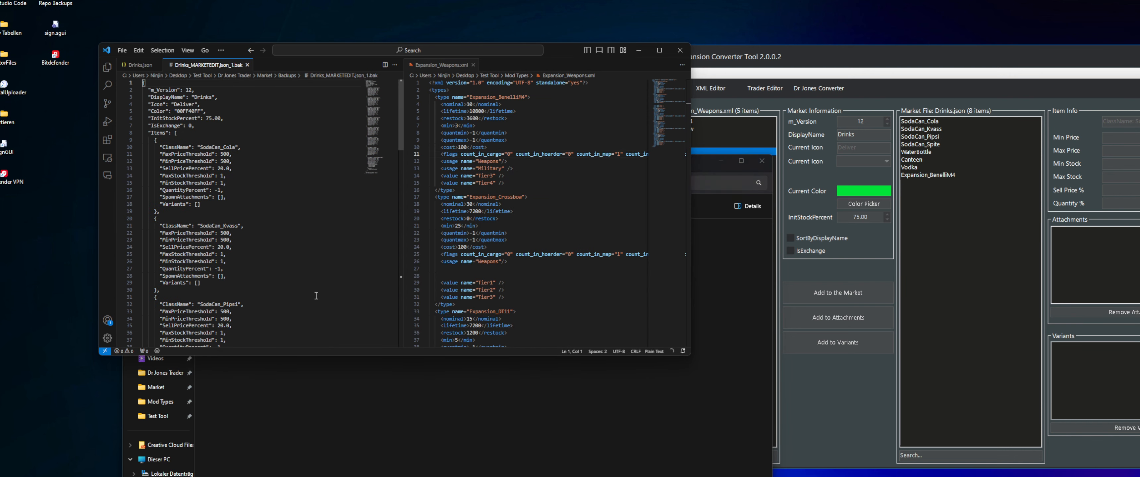
scroll(239, 181, down, 4)
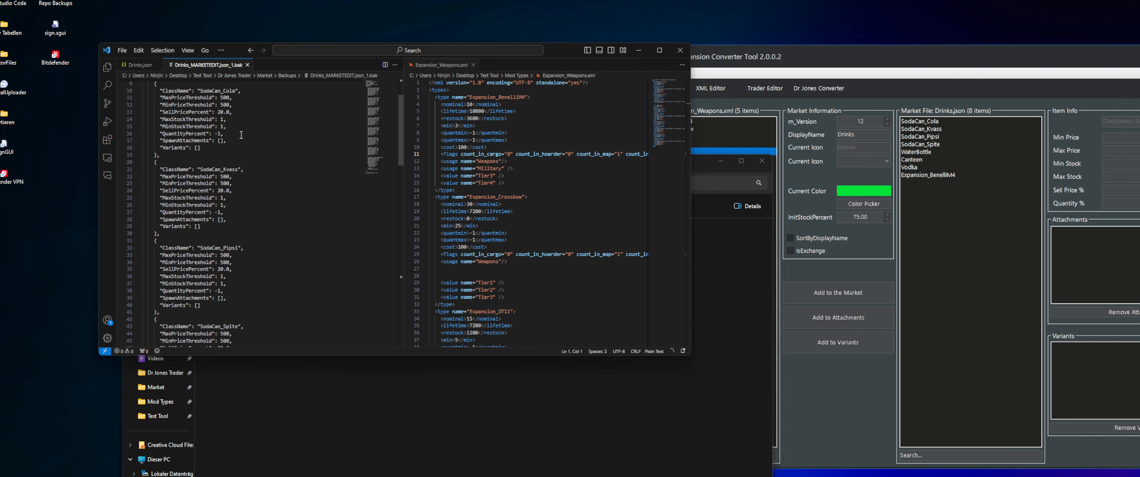
drag(236, 166, 142, 158)
scroll(216, 180, up, 4)
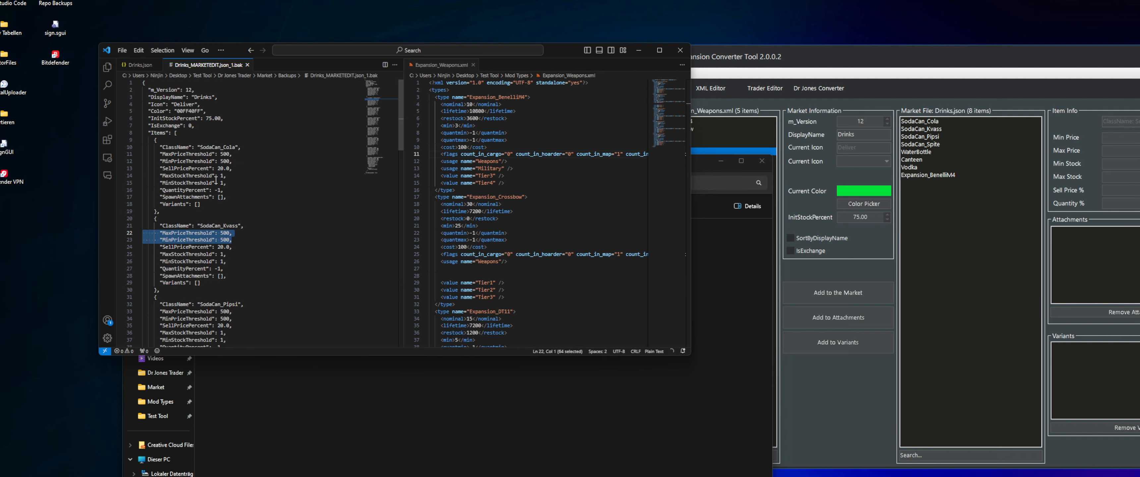
drag(233, 161, 142, 154)
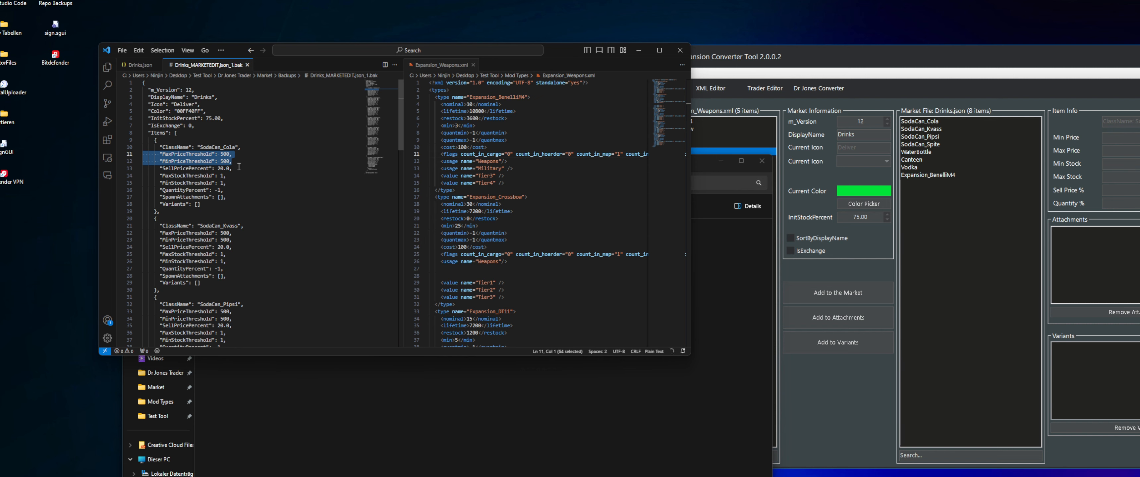
Bring up the Backups folder, then reopen Drinks.json in the Market Editor, acknowledging another backup and loading the file
click(309, 366)
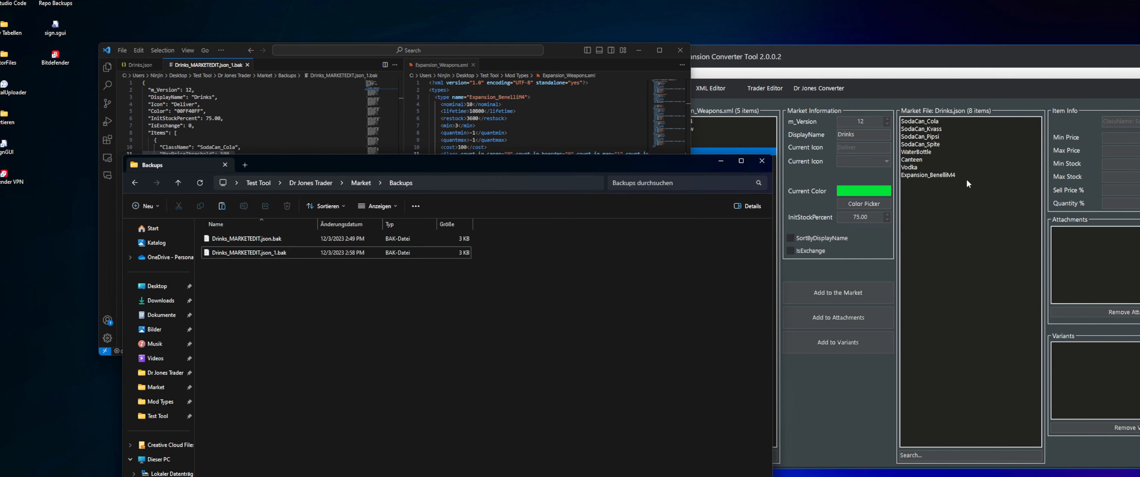
click(933, 244)
right_click(936, 224)
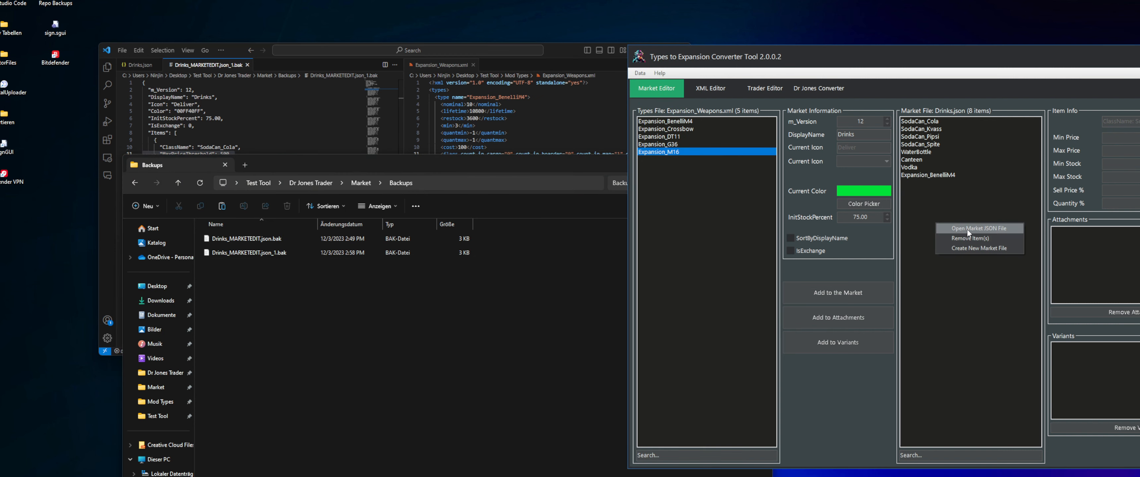
click(967, 228)
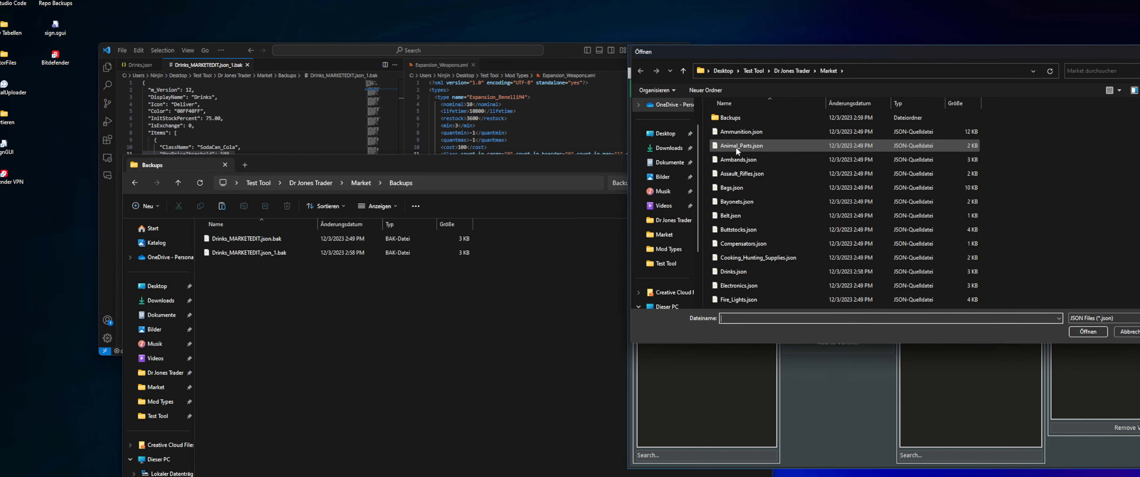
click(746, 203)
key(d)
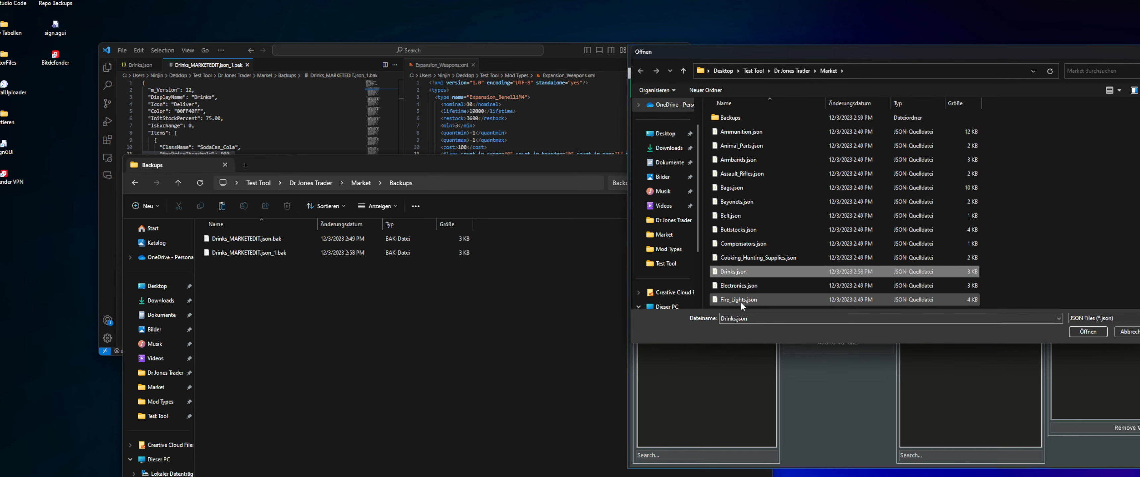
double_click(751, 274)
click(826, 284)
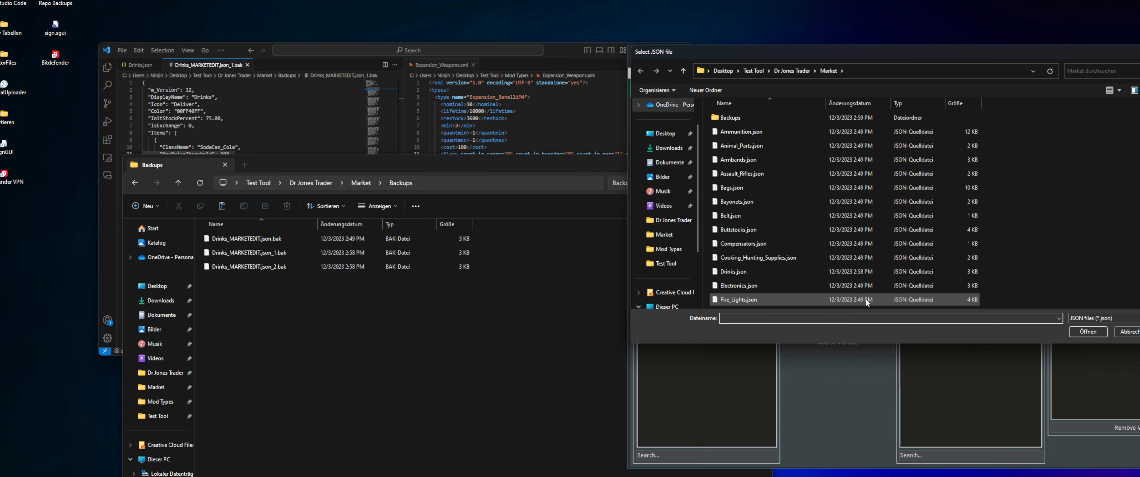
double_click(746, 271)
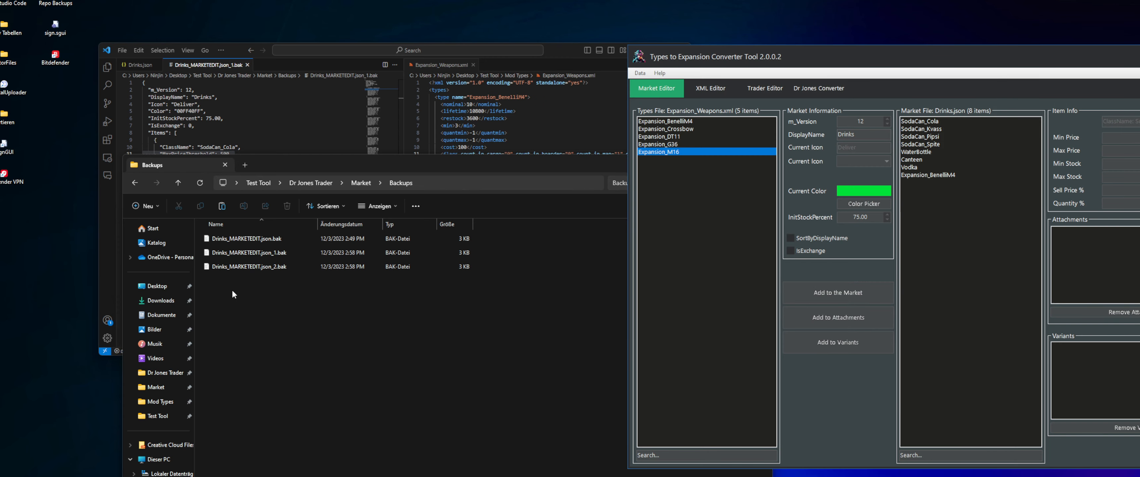
Compare the numbered Drinks.json backups in the Backups folder, go back to the Market folder, and return to the converter tool
click(232, 291)
click(288, 253)
click(277, 267)
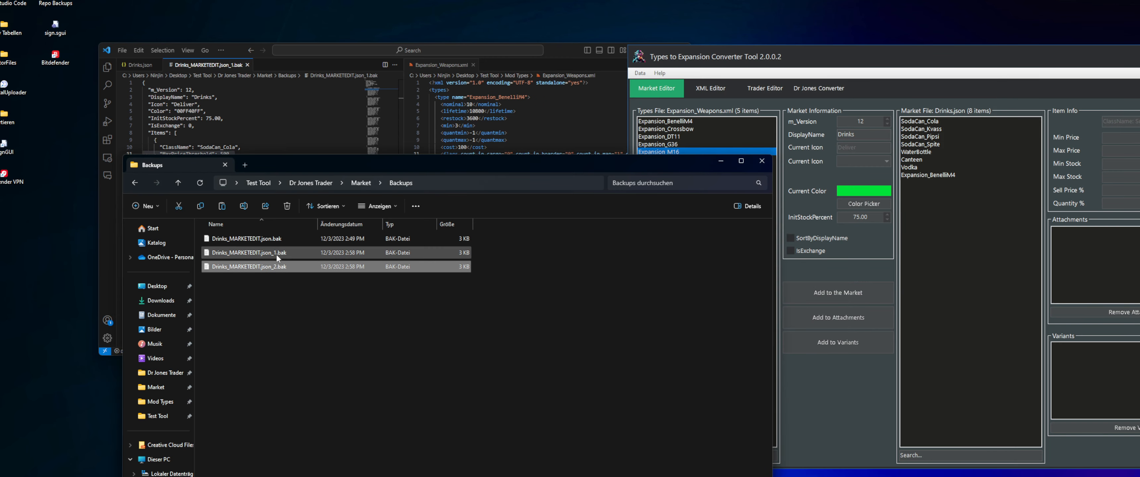
click(276, 254)
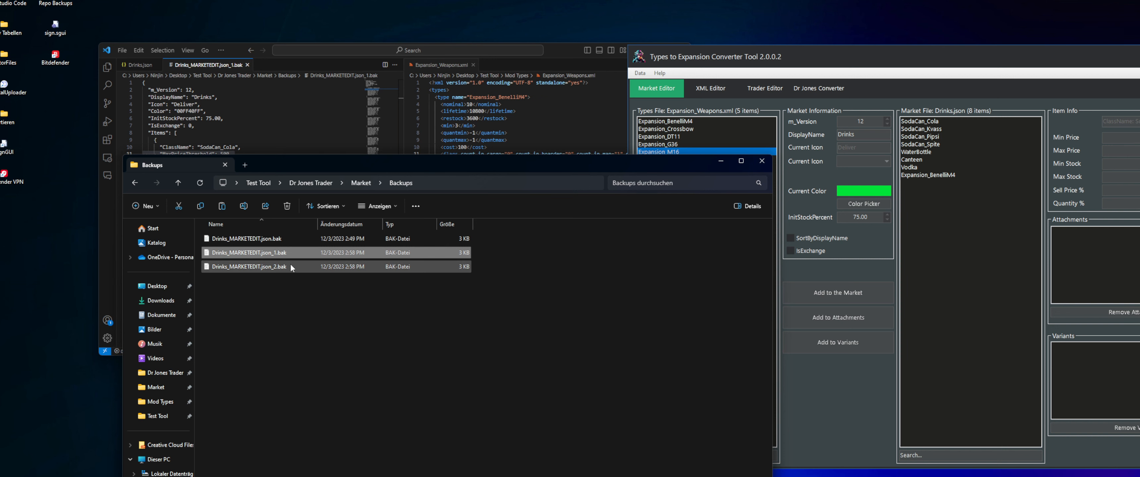
click(283, 266)
click(275, 319)
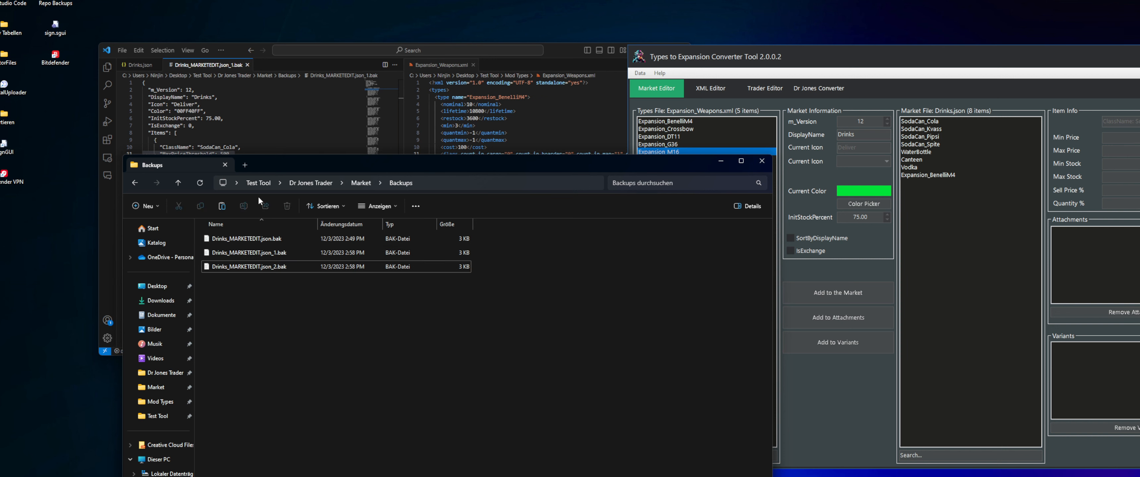
click(135, 183)
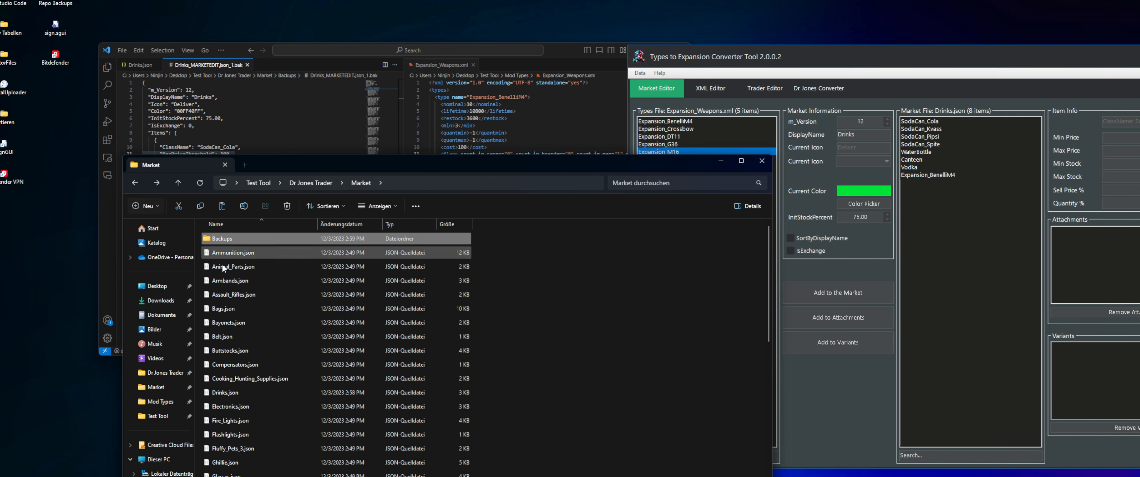
click(231, 47)
click(969, 294)
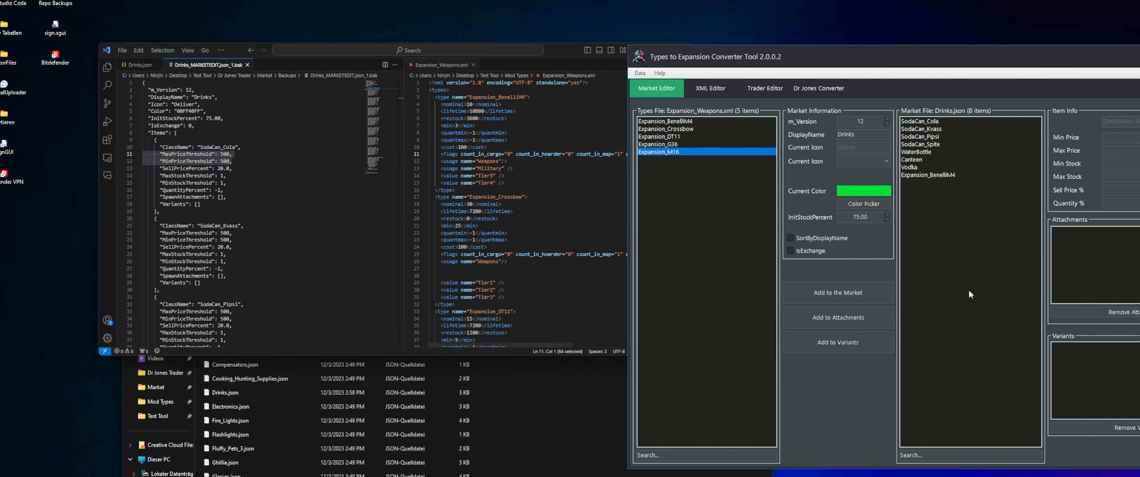
Load Expansion_Weapons.xml from Test Tool > Mod Types into the XML Editor and acknowledge the backup notice
click(710, 88)
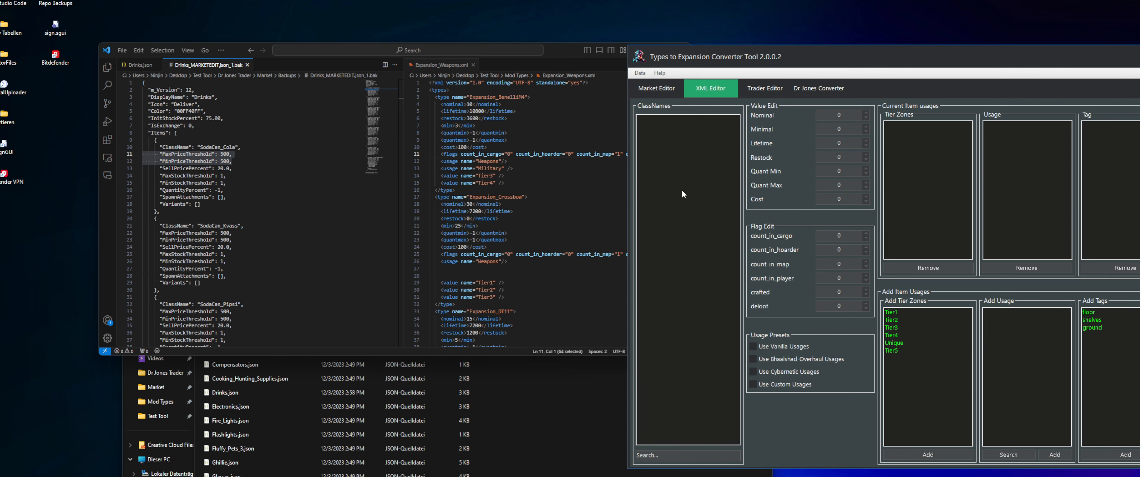
right_click(664, 133)
click(681, 144)
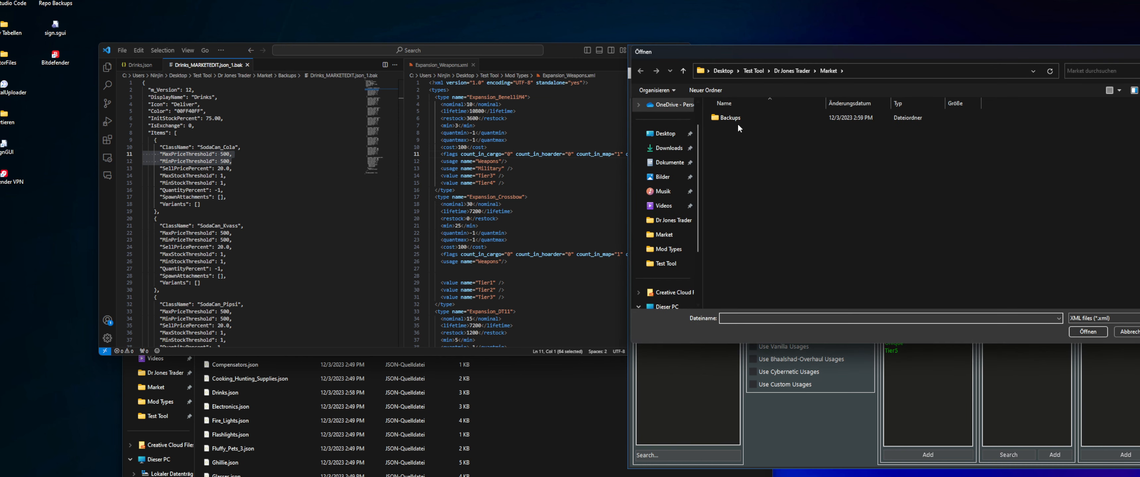
click(769, 71)
click(756, 71)
drag(779, 53, 370, 85)
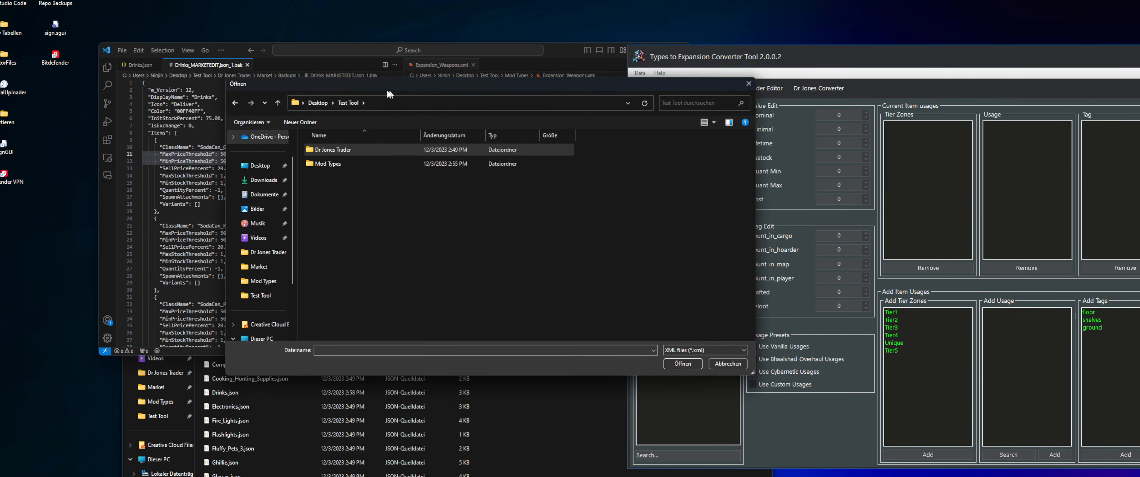
click(340, 163)
double_click(339, 163)
double_click(331, 166)
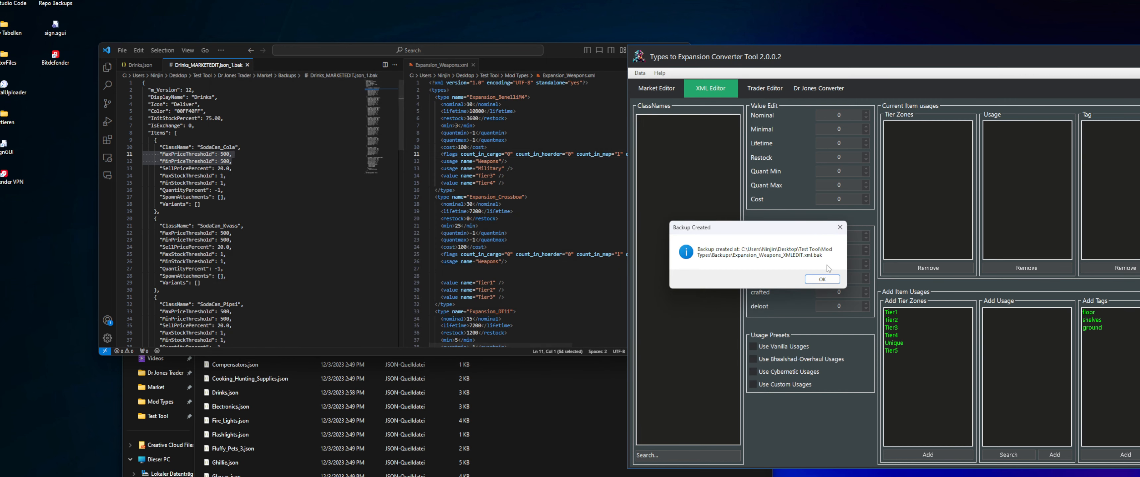
click(824, 290)
Widen the Expansion_Weapons.xml pane in the code editor and reposition the converter window so both stay readable
drag(854, 66, 783, 64)
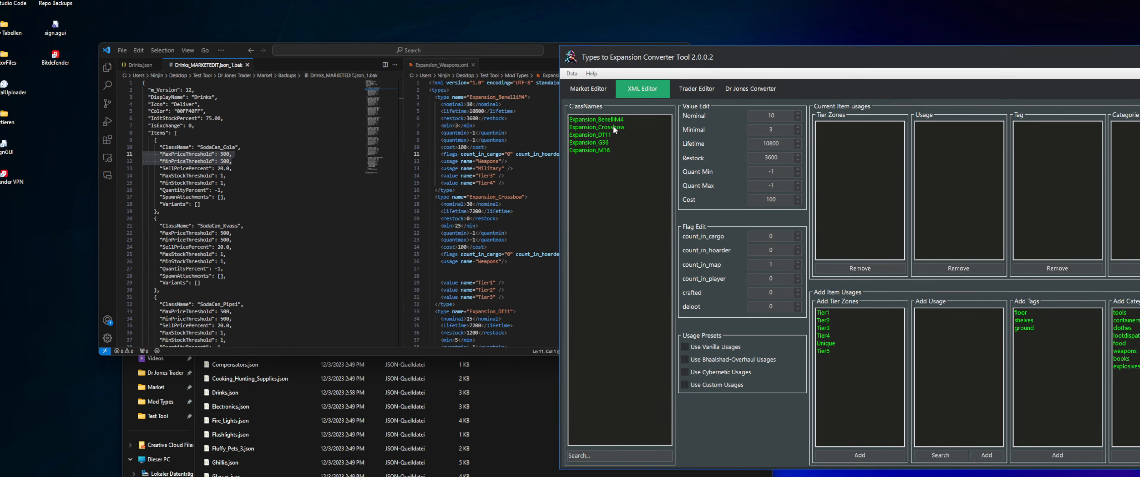
drag(404, 87, 354, 232)
click(326, 97)
drag(792, 63, 845, 65)
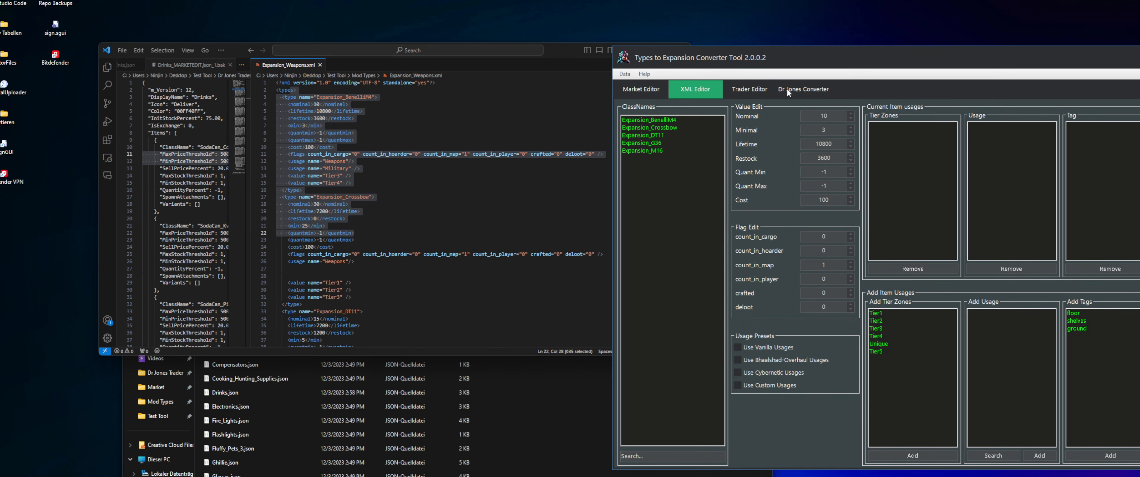
Go through the class names from Expansion_BenelliM4 to Expansion_M16 in the XML Editor and examine their type values and flags
click(661, 127)
click(659, 142)
click(657, 150)
click(658, 144)
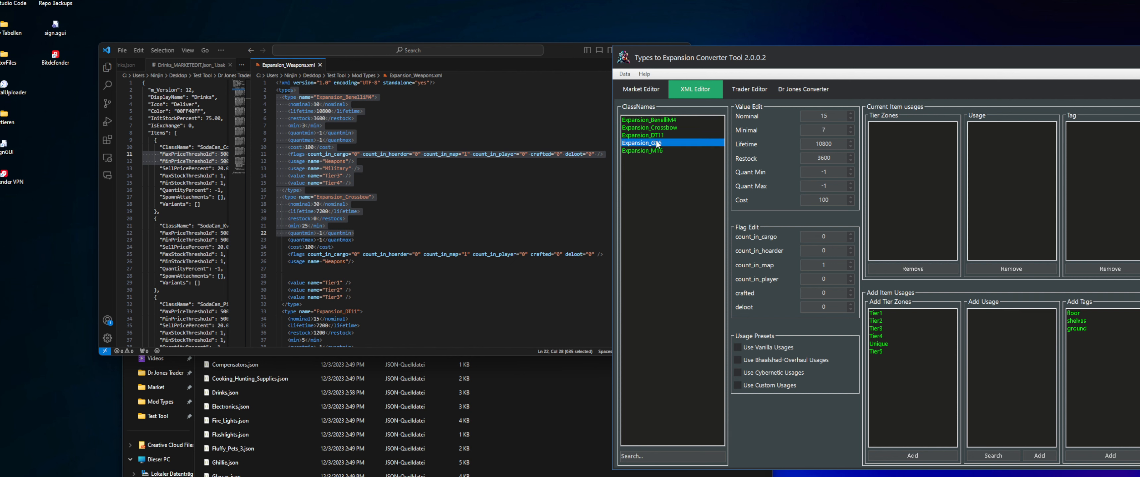
click(658, 136)
click(660, 128)
click(663, 120)
click(656, 135)
click(653, 143)
click(652, 151)
drag(654, 134, 655, 129)
Compare the Expansion_Weapons.xml entries with the XML Editor values for Expansion_BenelliM4 and Expansion_Crossbow
click(428, 129)
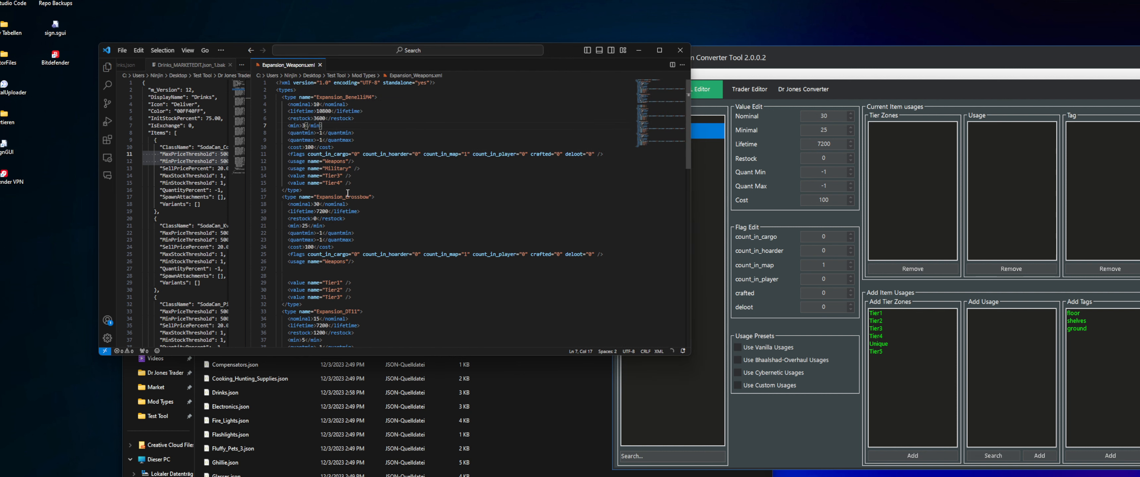
click(846, 61)
click(644, 121)
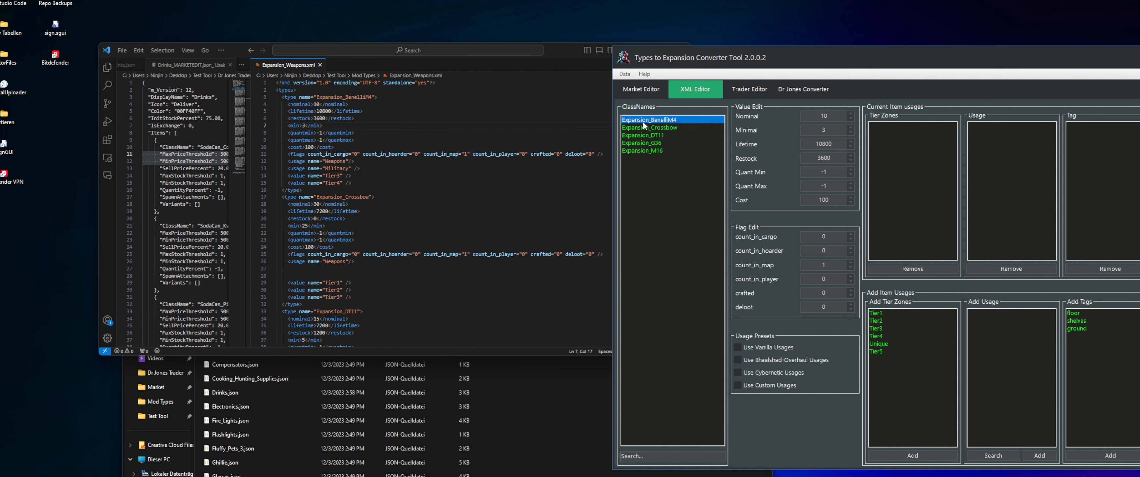
click(666, 128)
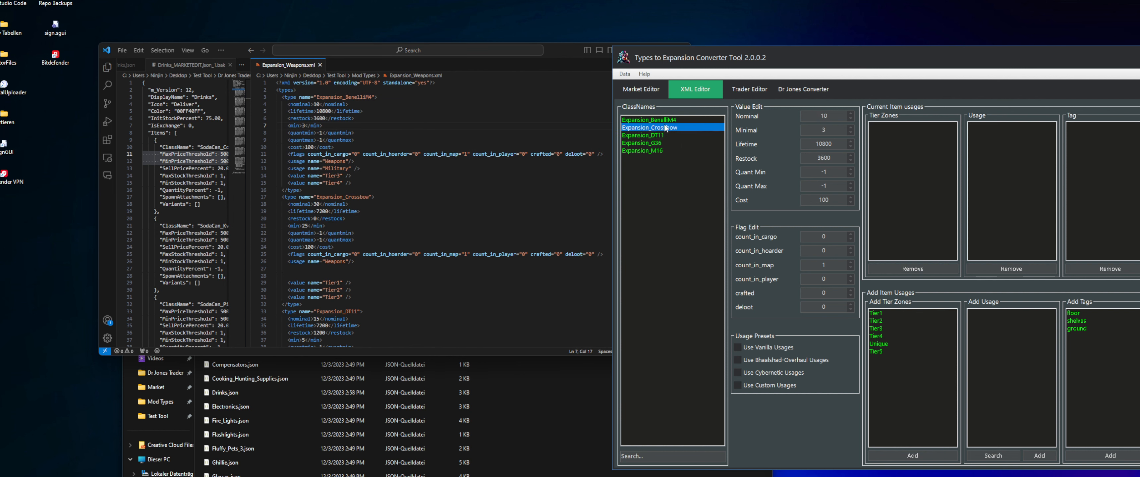
Go through the class names in the XML Editor and compare their type values with the Expansion_Weapons.xml entries
click(658, 135)
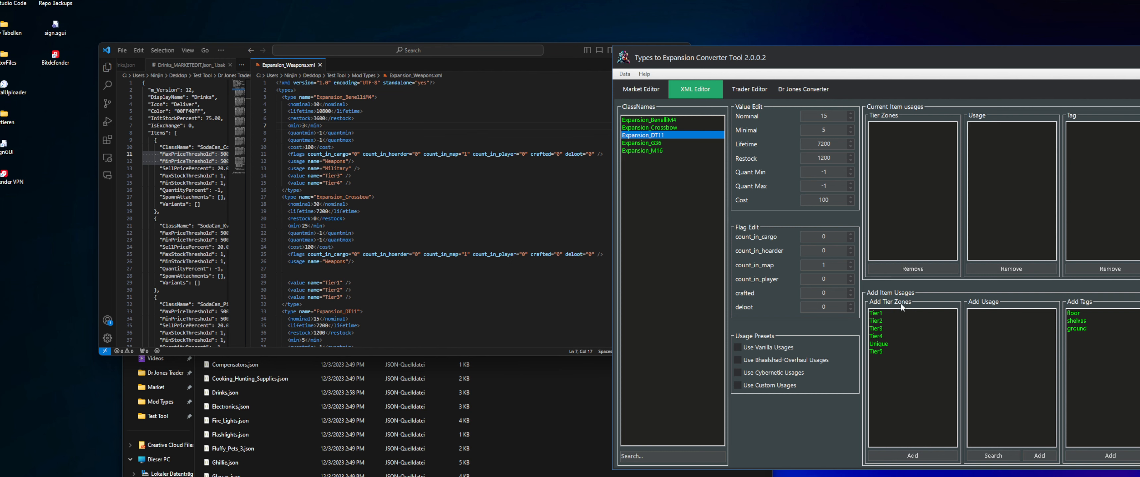
scroll(451, 212, down, 20)
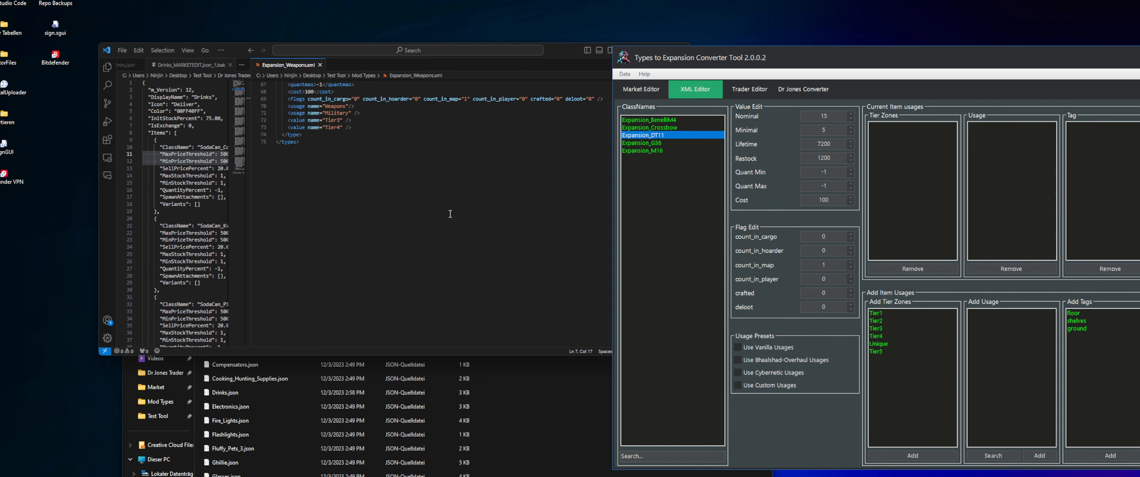
scroll(452, 213, up, 20)
click(673, 128)
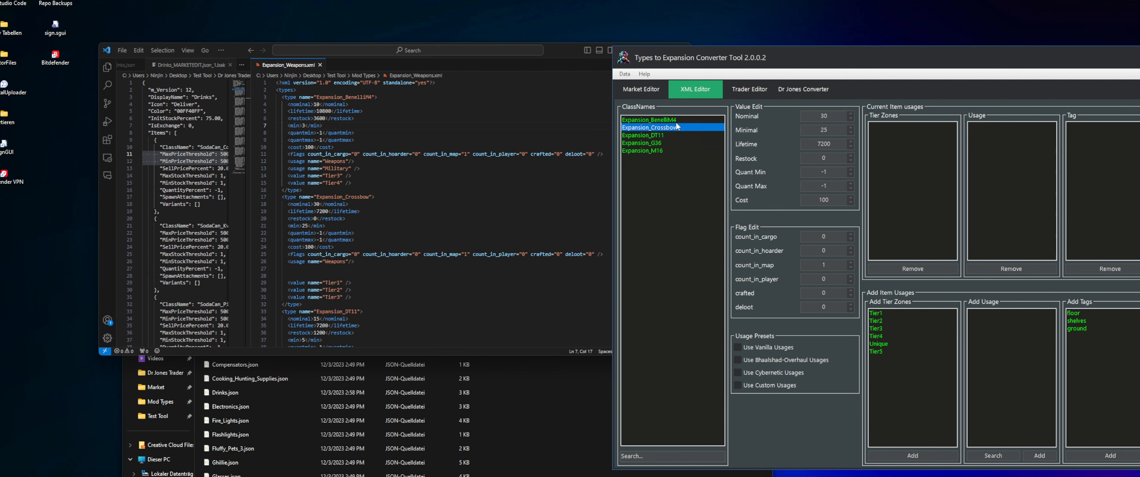
click(672, 121)
click(672, 128)
click(655, 144)
click(655, 151)
click(665, 126)
Add the Tier1 zone to Expansion_BenelliM4 and shift the converter window further away from the code editor
click(667, 123)
click(891, 314)
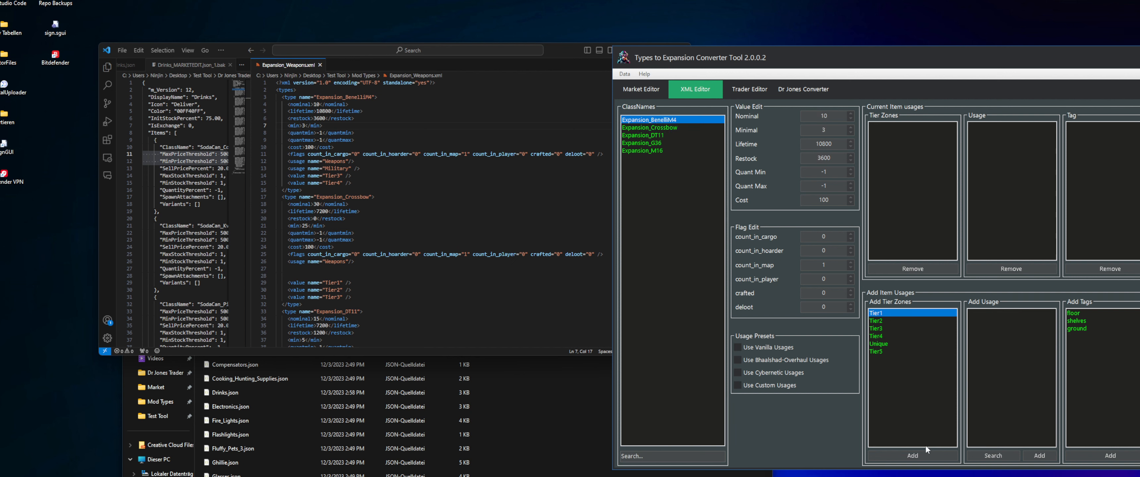
click(912, 456)
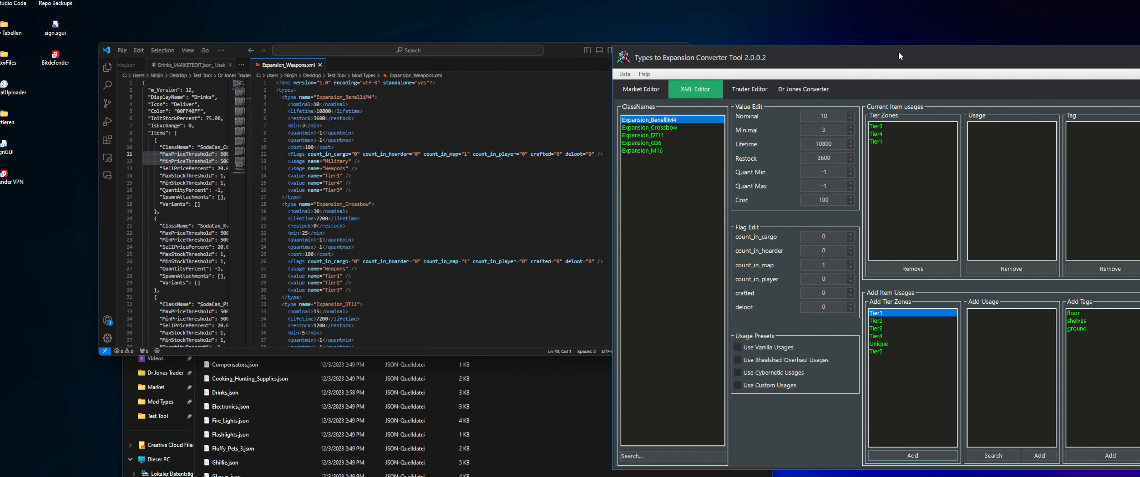
drag(899, 56, 914, 55)
Alternate between Expansion_Crossbow and Expansion_BenelliM4 to examine their current tier zones, usages and tags
click(666, 126)
click(667, 119)
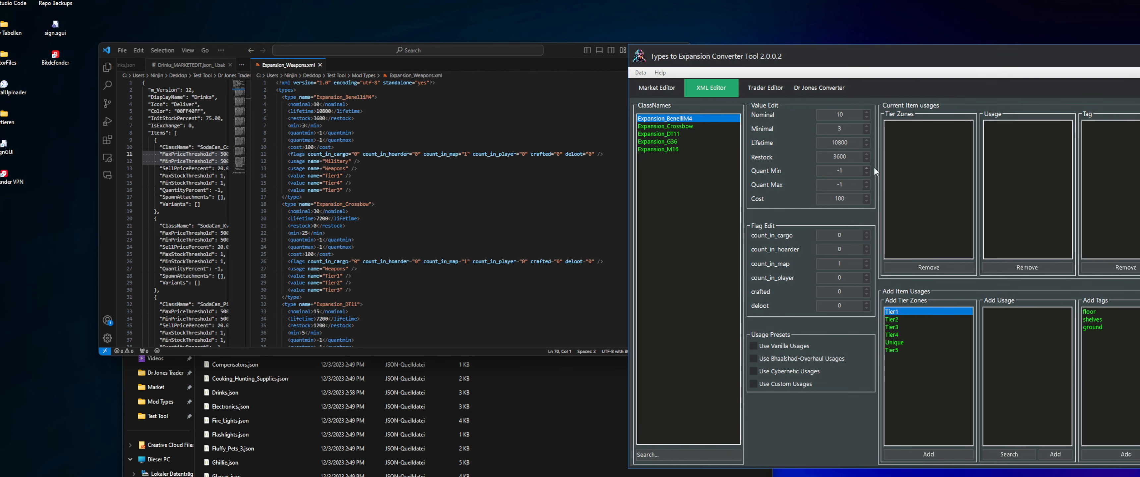
click(682, 126)
click(682, 119)
click(682, 126)
click(682, 119)
click(682, 126)
click(682, 117)
Add Tier1 once more and the Tier2 zone to Expansion_BenelliM4
click(941, 455)
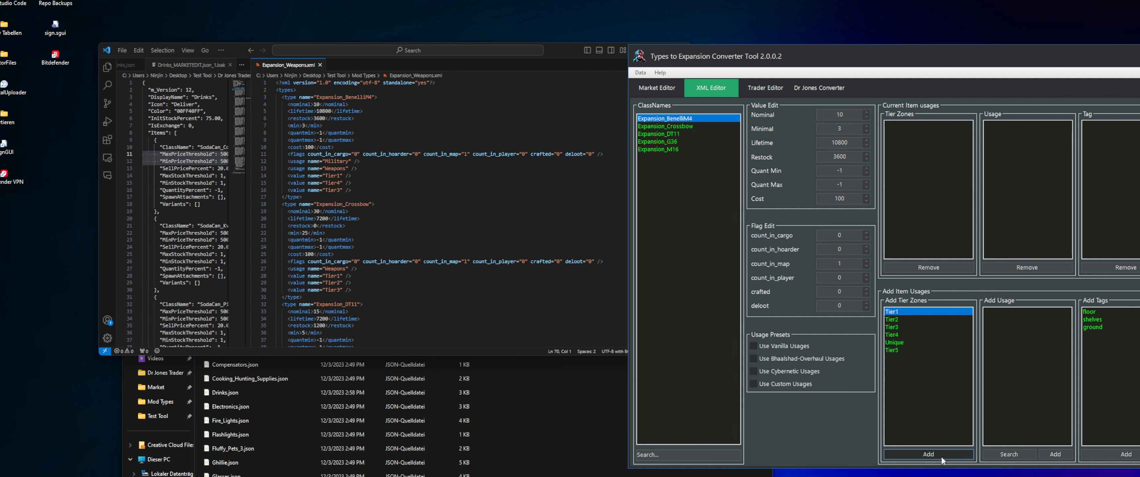
click(901, 321)
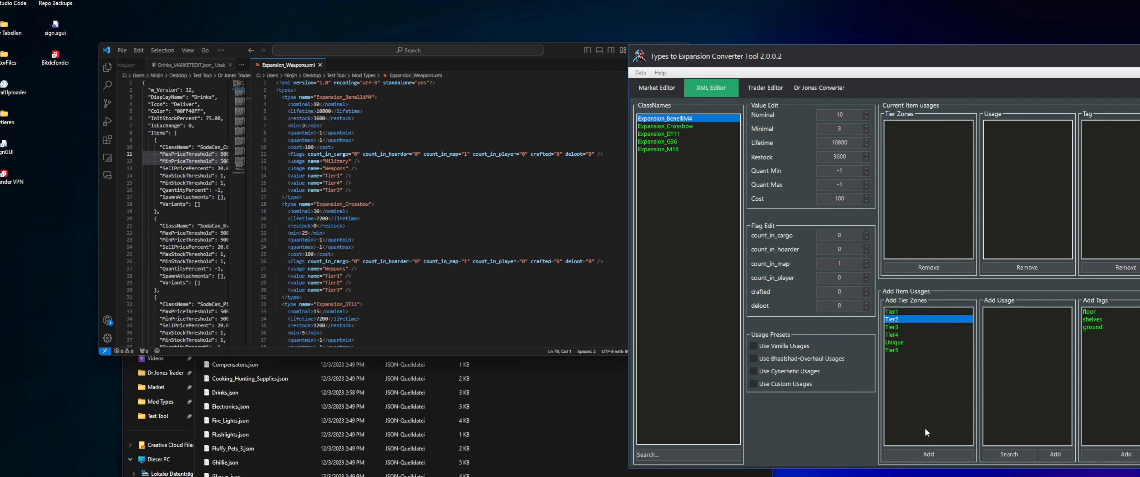
click(944, 454)
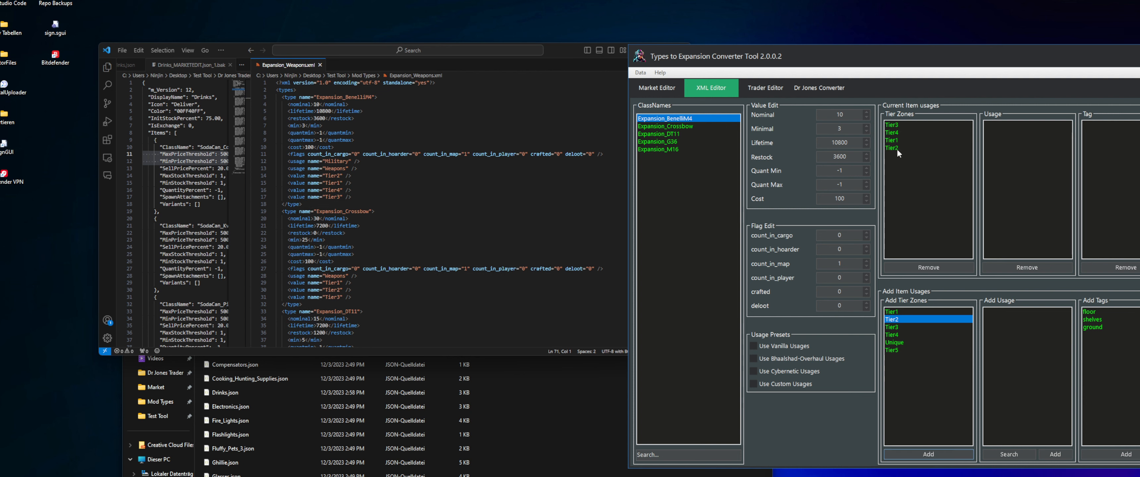
Compare the current tier zones of Expansion_BenelliM4 with its tier value lines in Expansion_Weapons.xml
mouse_move(897, 148)
mouse_down()
mouse_move(903, 124)
mouse_move(902, 139)
mouse_up()
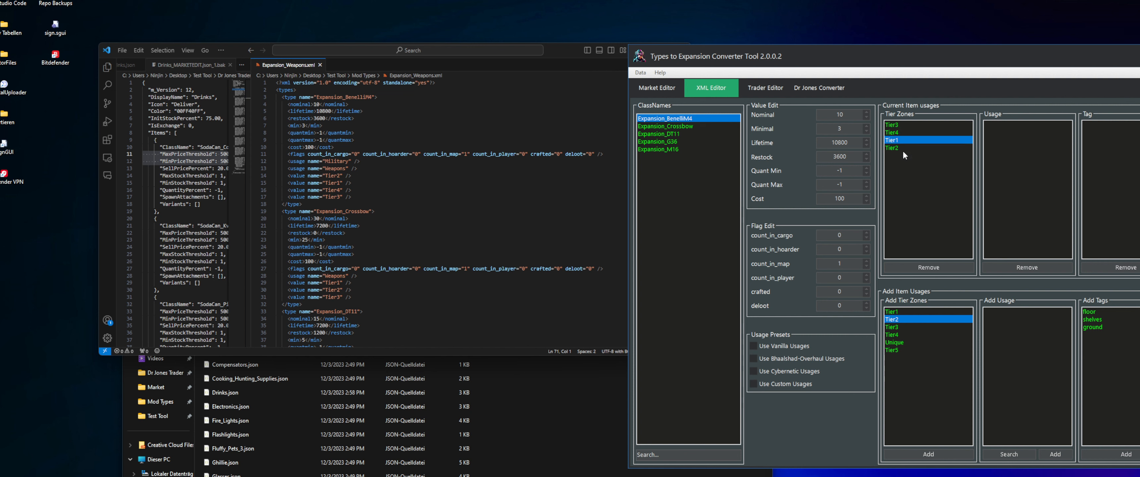
click(902, 150)
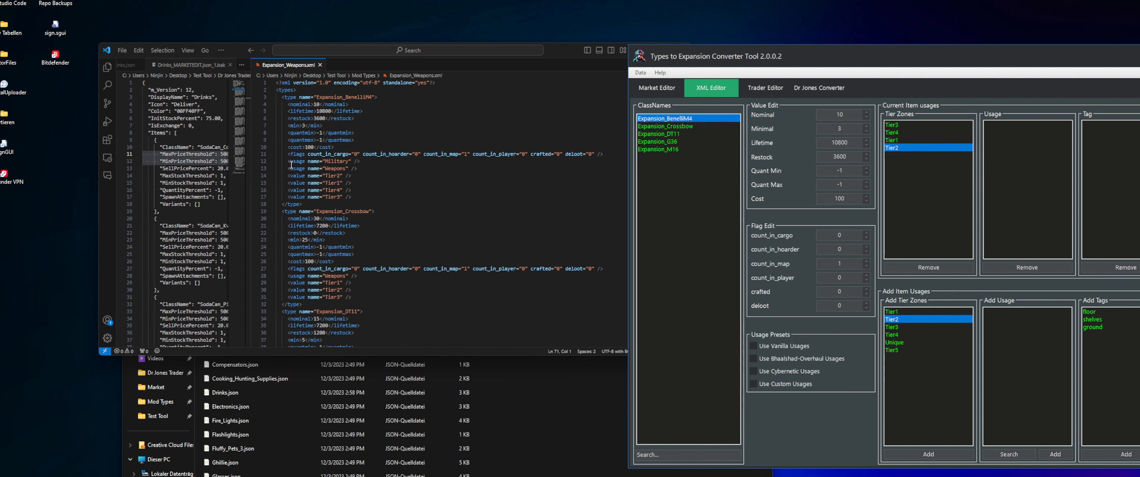
drag(357, 201, 251, 178)
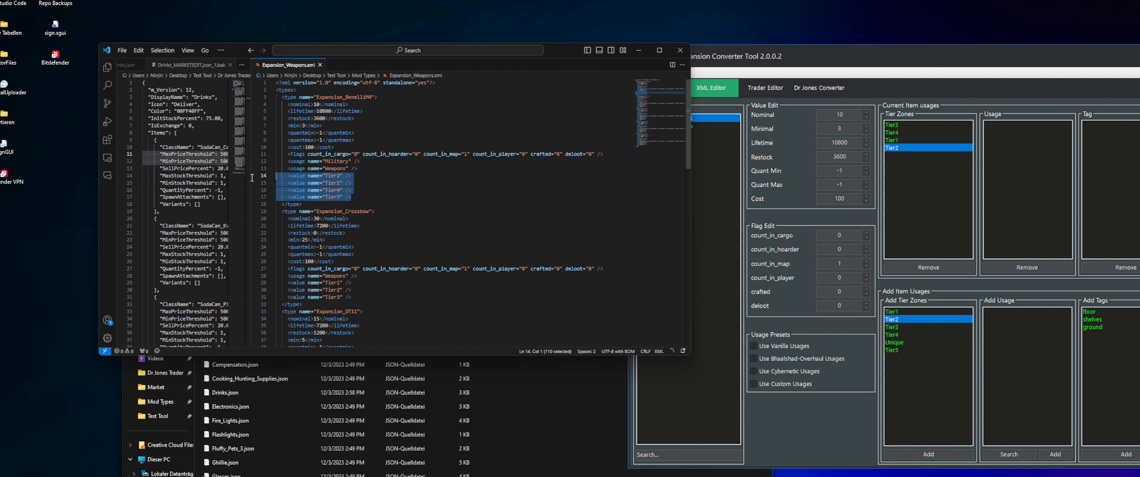
drag(354, 198, 278, 184)
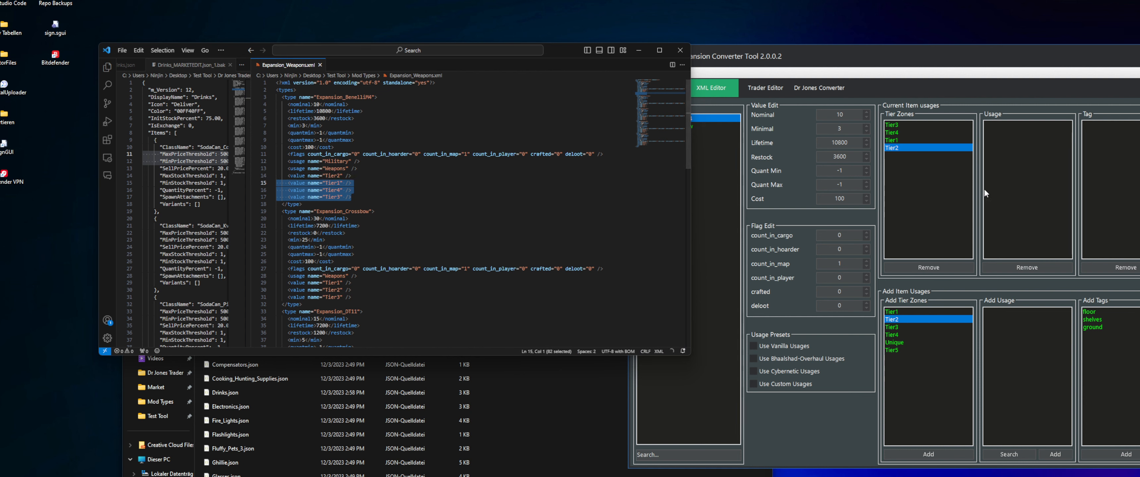
Add the floor tag to Expansion_BenelliM4, try adding it a second time, and acknowledge the tag limit notice
click(1108, 313)
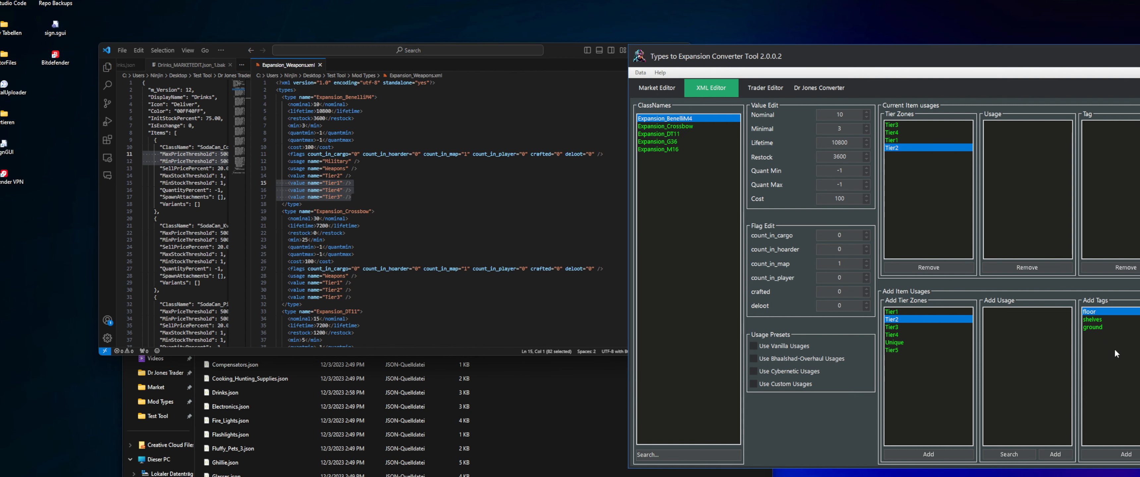
click(1126, 454)
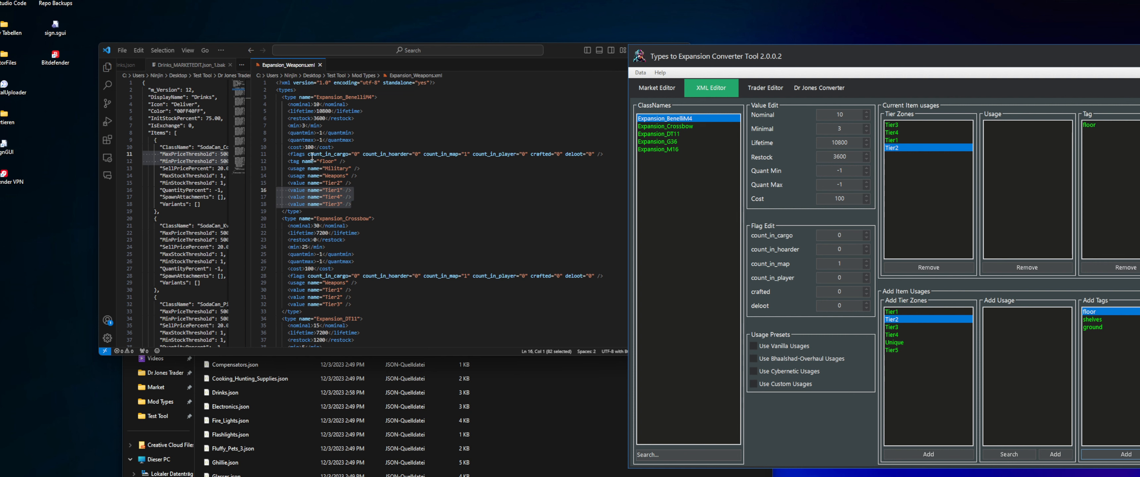
click(1132, 457)
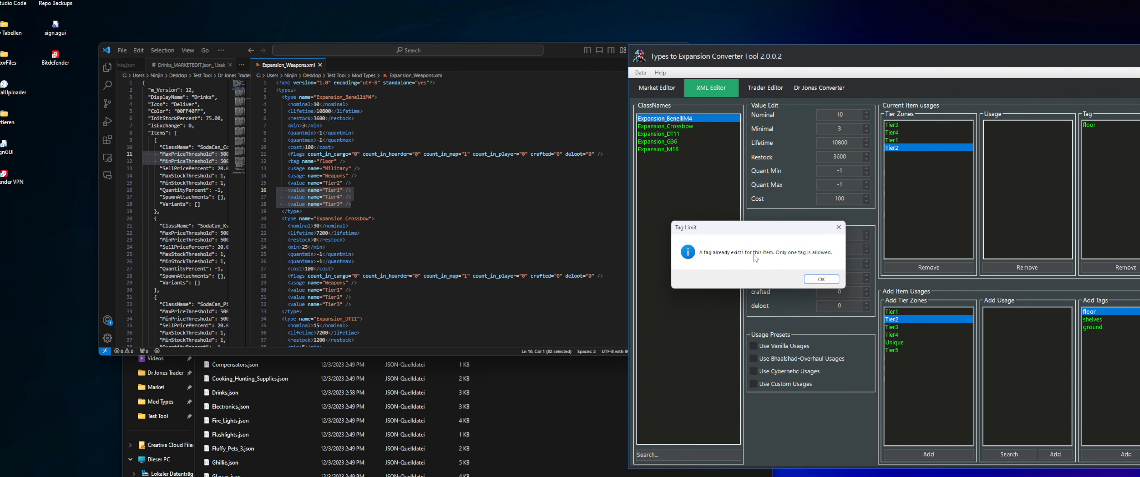
click(819, 280)
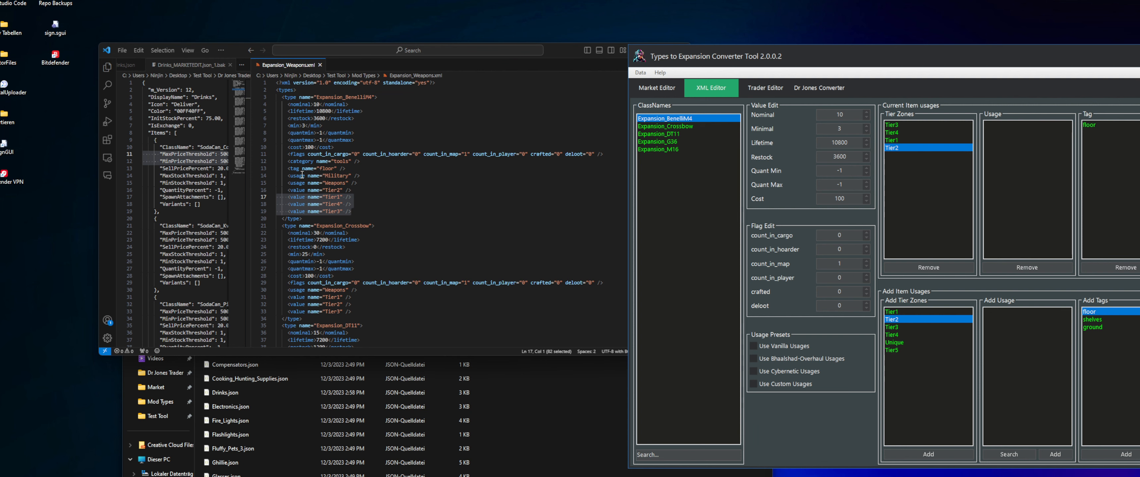
Examine the Tools category line of Expansion_BenelliM4 in Expansion_Weapons.xml and move the converter window slightly aside
drag(282, 161, 343, 163)
drag(928, 53, 936, 51)
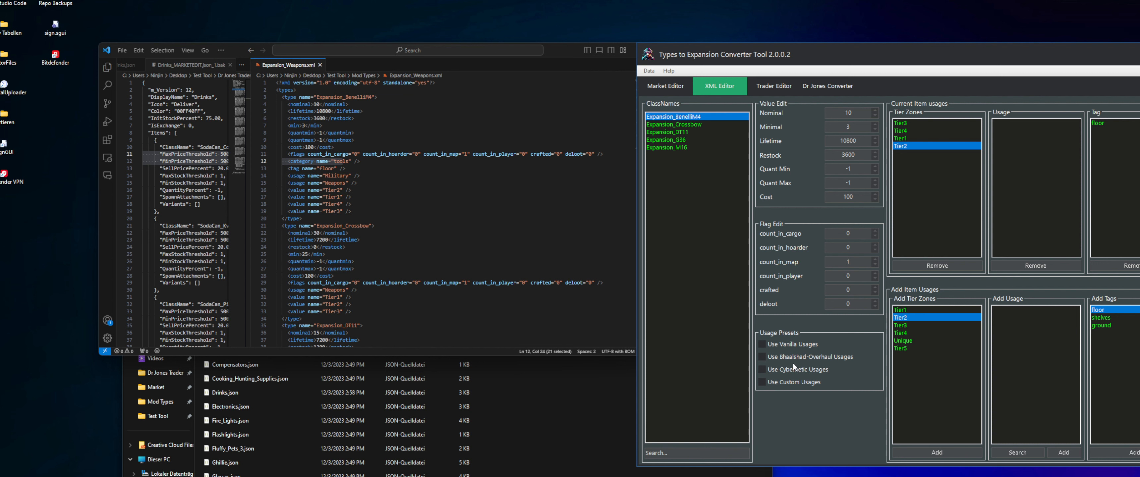
Load the vanilla usages preset, add the Town usage to Expansion_BenelliM4, and check its line in Expansion_Weapons.xml
click(777, 347)
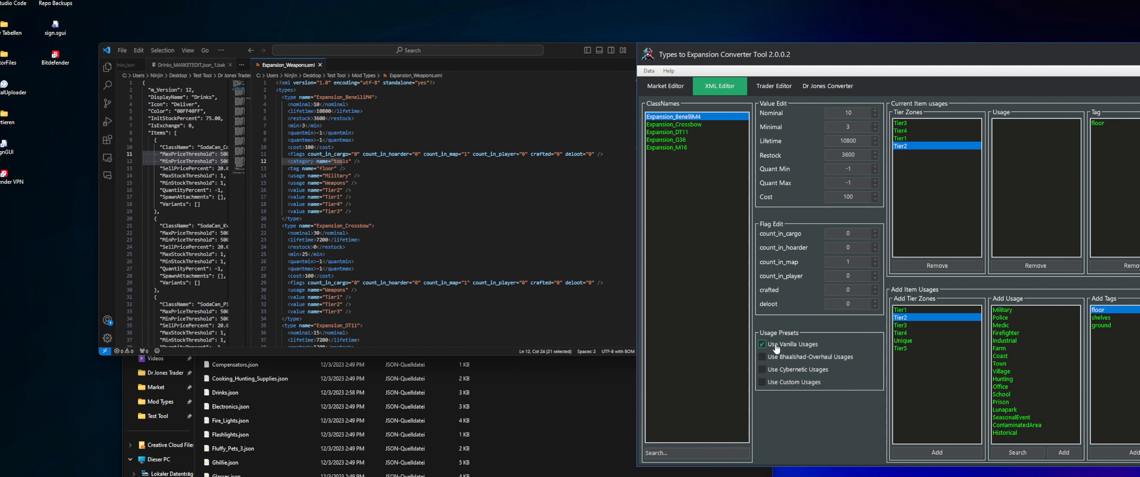
click(1011, 364)
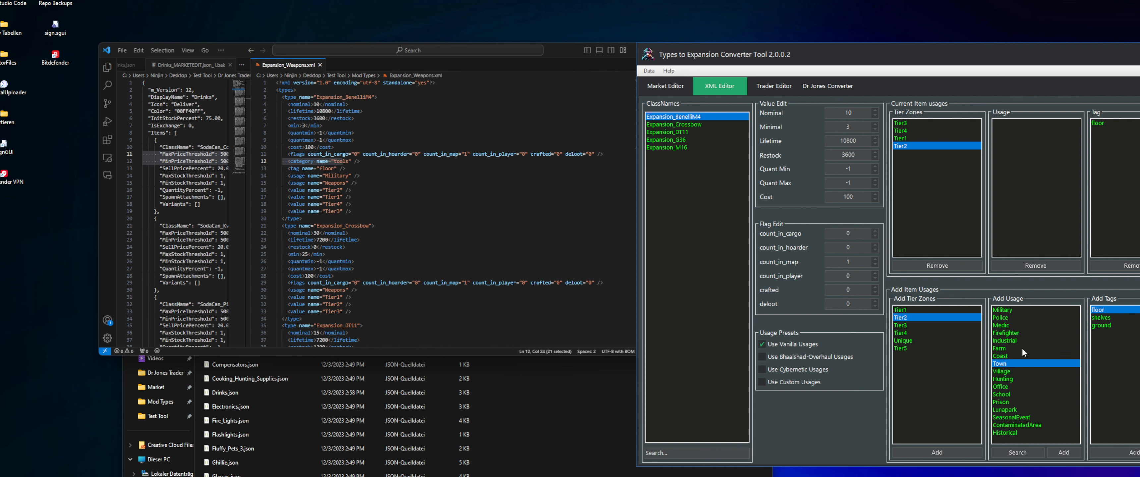
click(1070, 455)
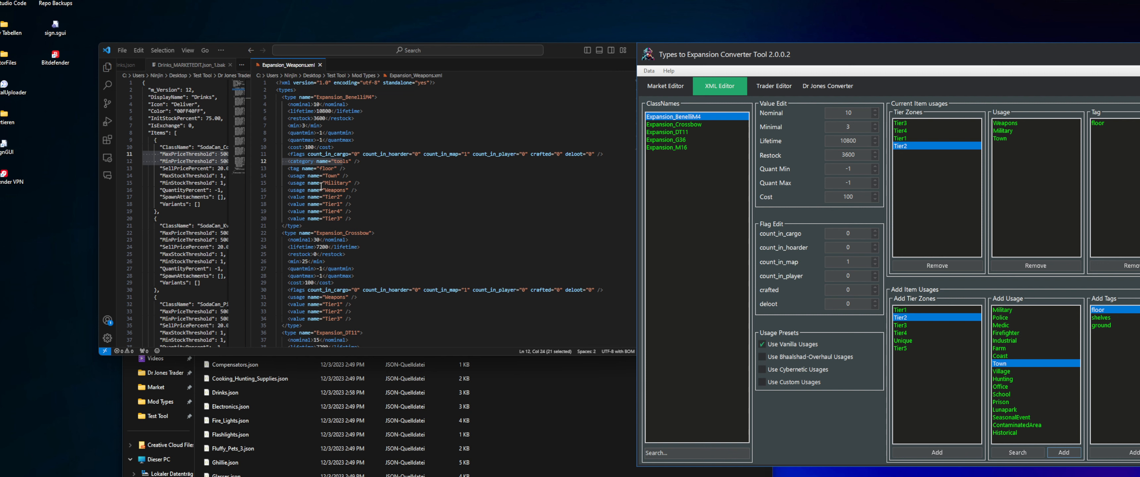
drag(287, 175, 362, 175)
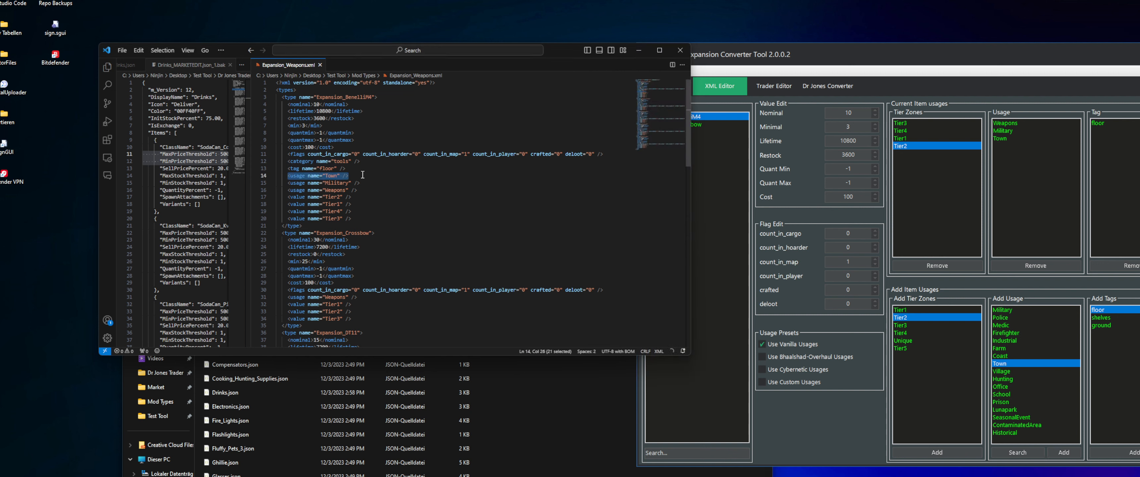
click(1019, 364)
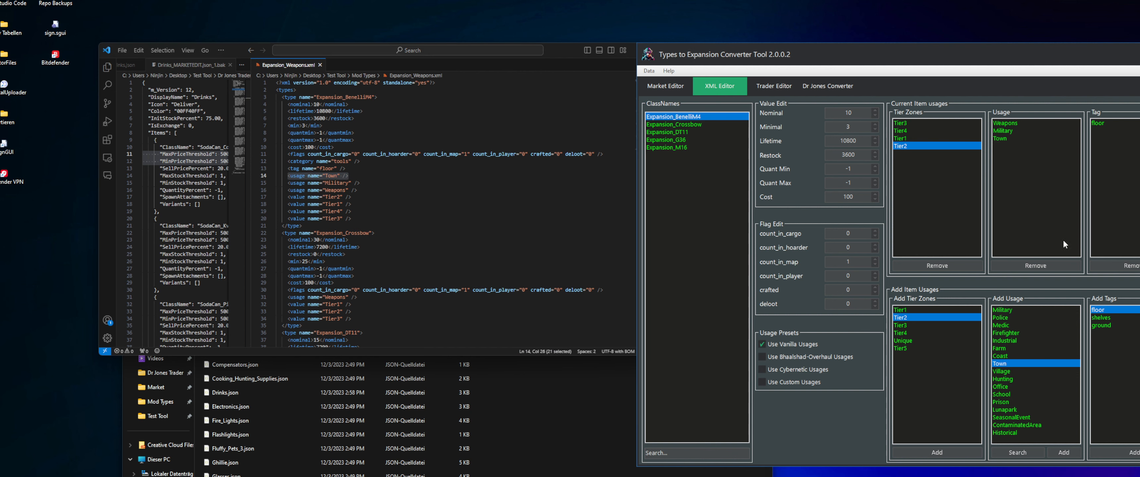
Shift the converter window aside, switch the usage preset to Bhaalshad-Overhaul, and look through its usage list
drag(926, 61, 1005, 40)
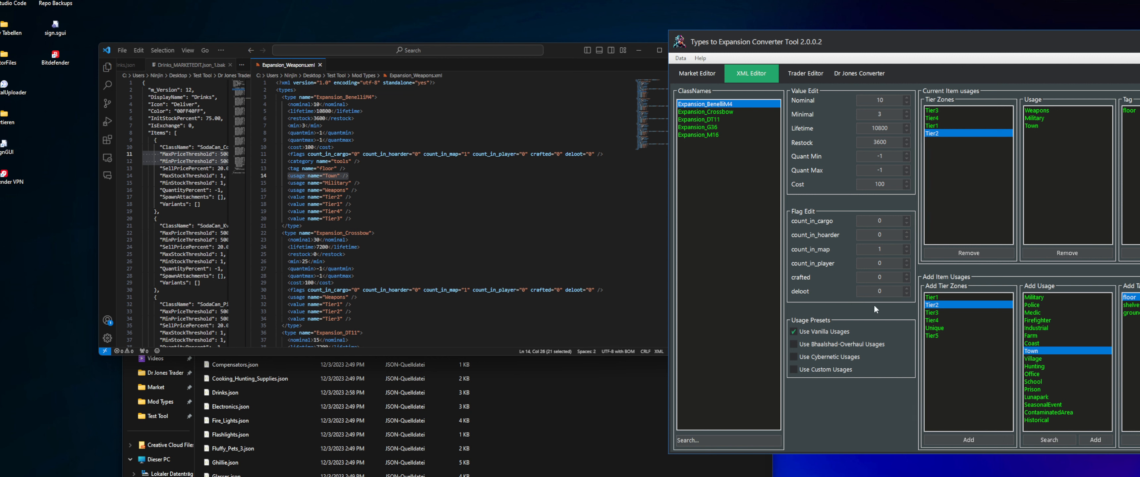
click(855, 347)
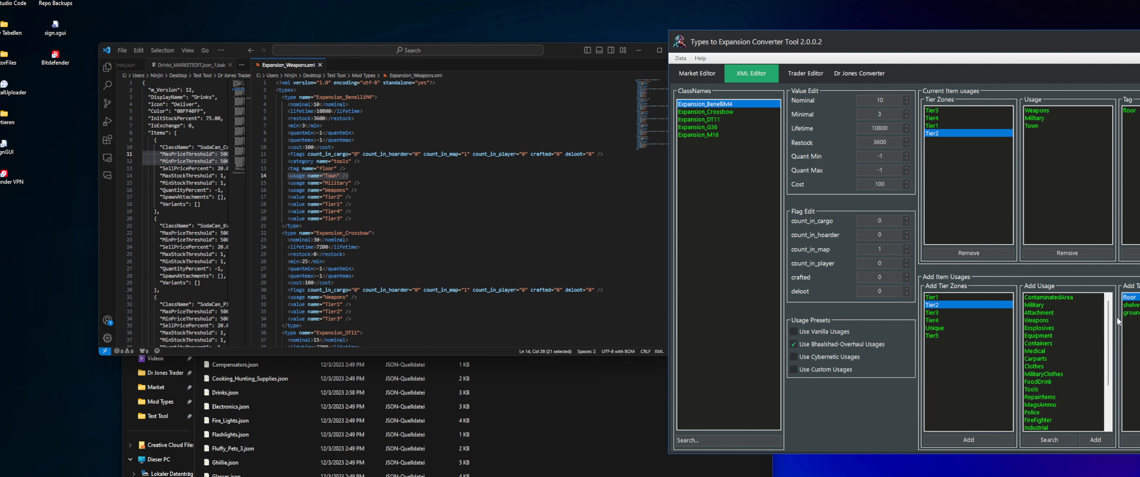
drag(1107, 314, 1106, 287)
scroll(1062, 350, down, 3)
scroll(1053, 372, up, 3)
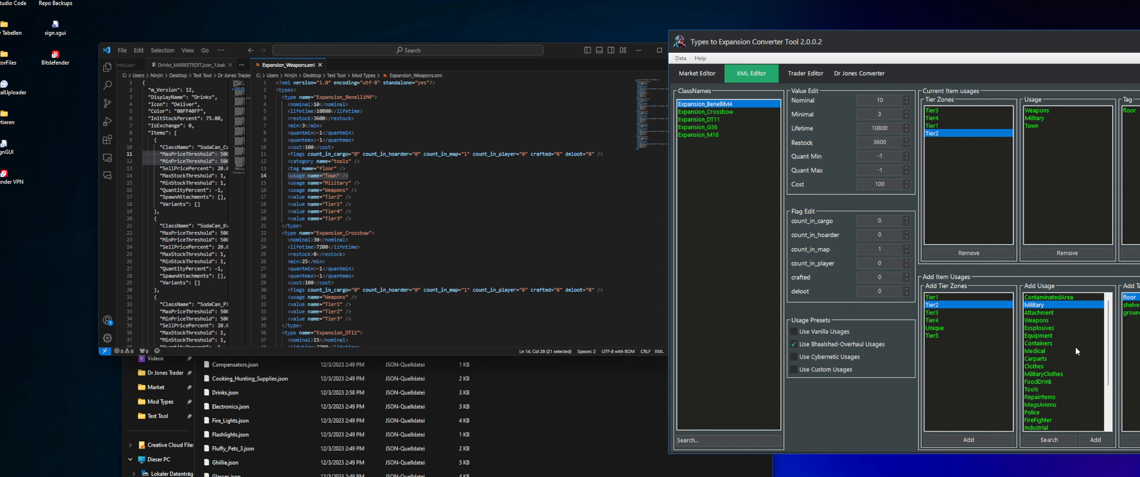
click(1063, 296)
click(1059, 335)
click(1053, 381)
click(1054, 404)
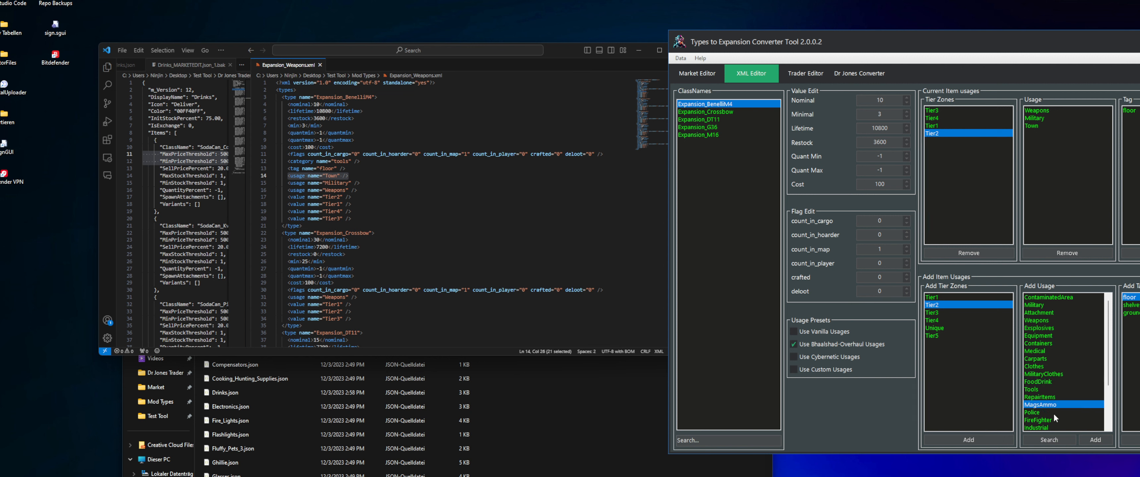
click(1055, 413)
click(1058, 366)
click(1060, 320)
scroll(1110, 340, down, 3)
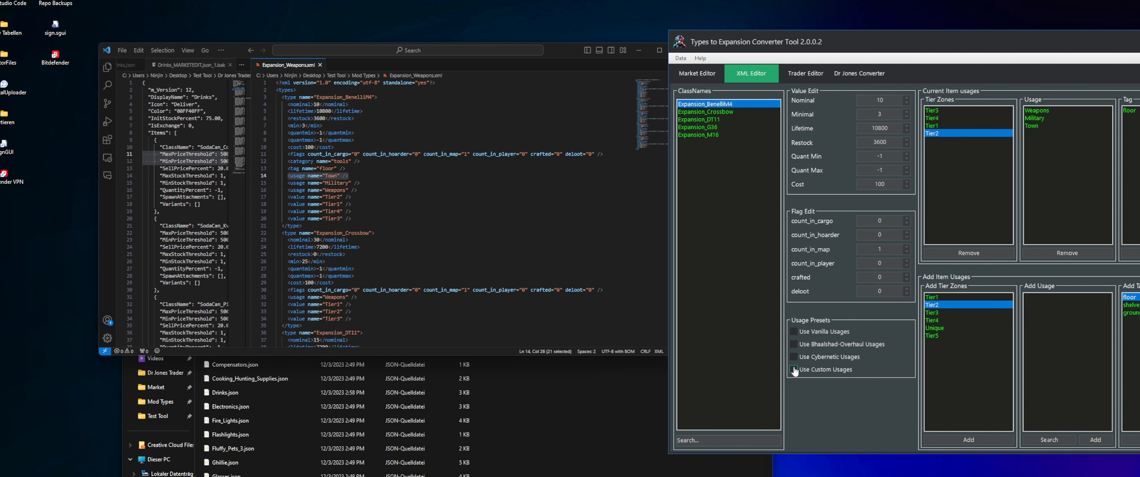
Load a custom usages preset with only the names Military, Farm and Shoot, removing the instruction text
click(816, 371)
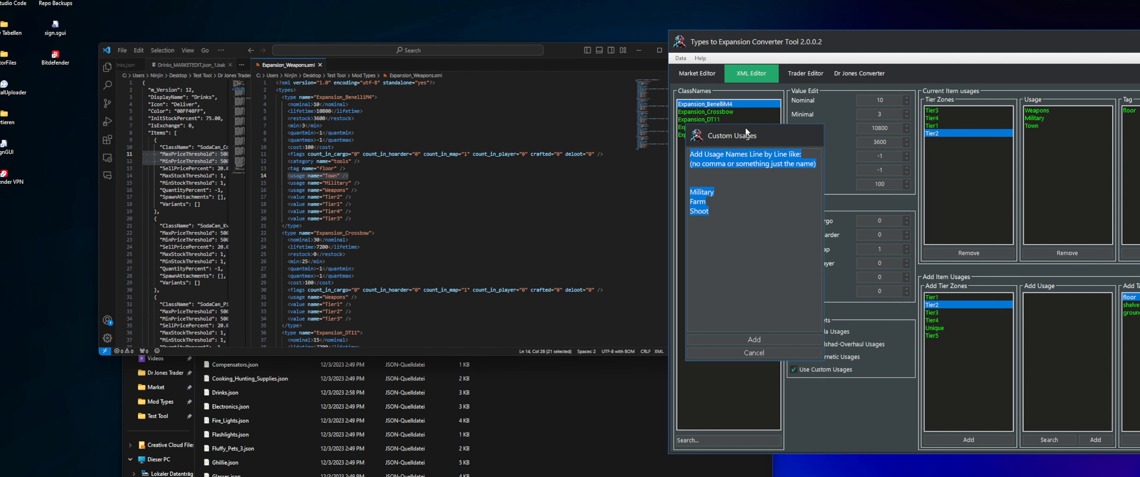
drag(745, 128, 802, 174)
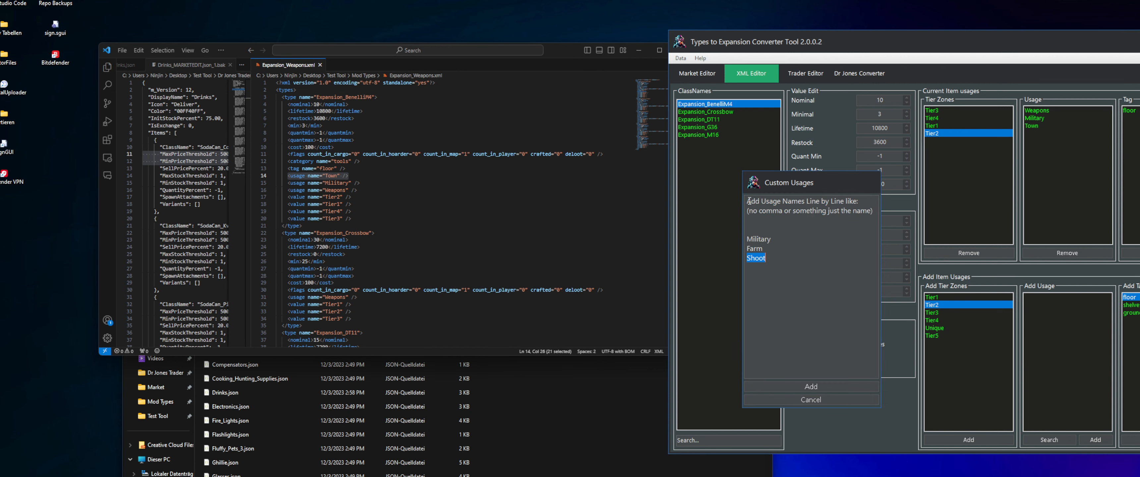
drag(747, 202, 858, 202)
click(782, 225)
drag(782, 225, 746, 201)
key(BackSpace)
click(790, 211)
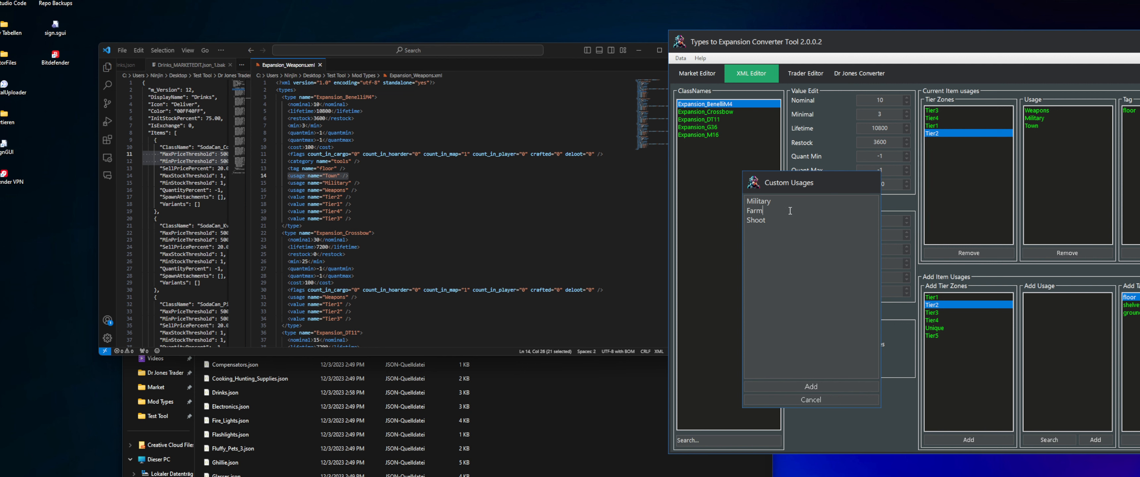
double_click(765, 219)
drag(805, 219, 728, 195)
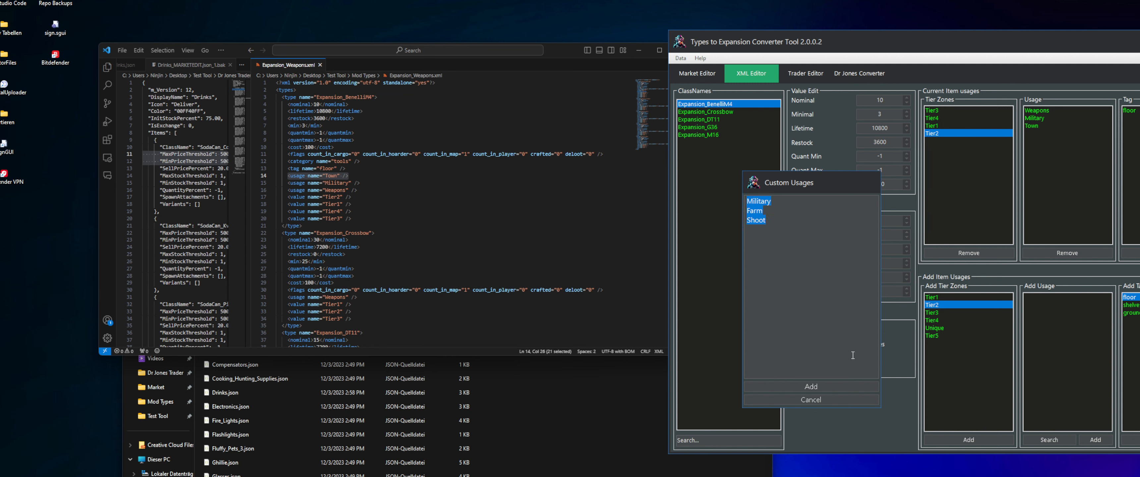
click(814, 386)
Add the custom Shoot usage to Expansion_BenelliM4 and check its line in Expansion_Weapons.xml
click(1040, 298)
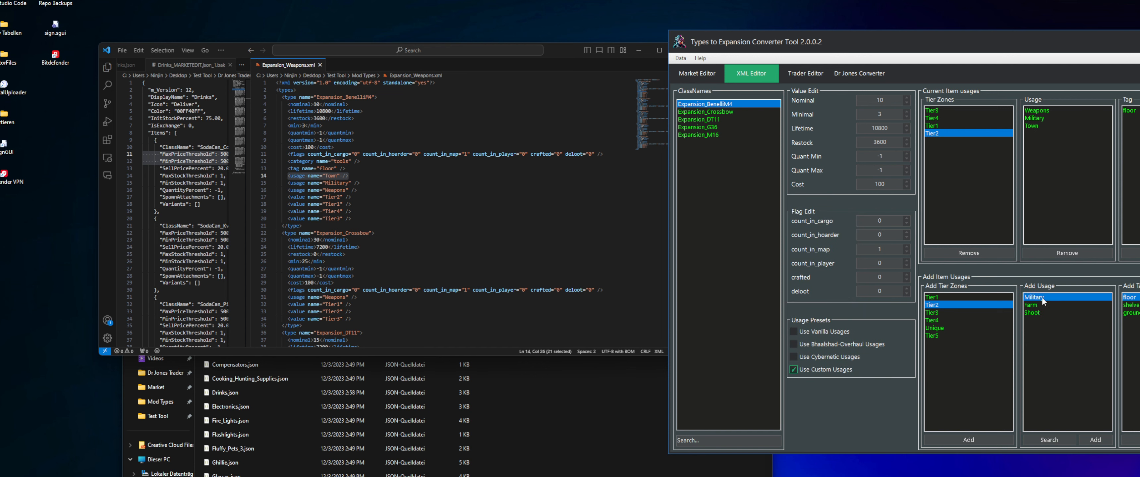
click(1039, 306)
click(1038, 313)
click(1039, 298)
click(1038, 312)
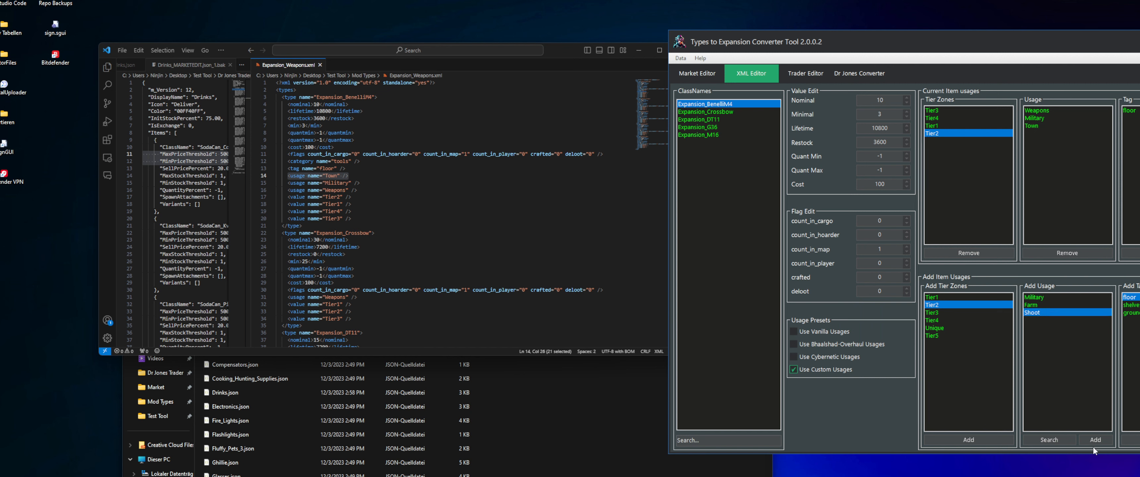
click(1095, 439)
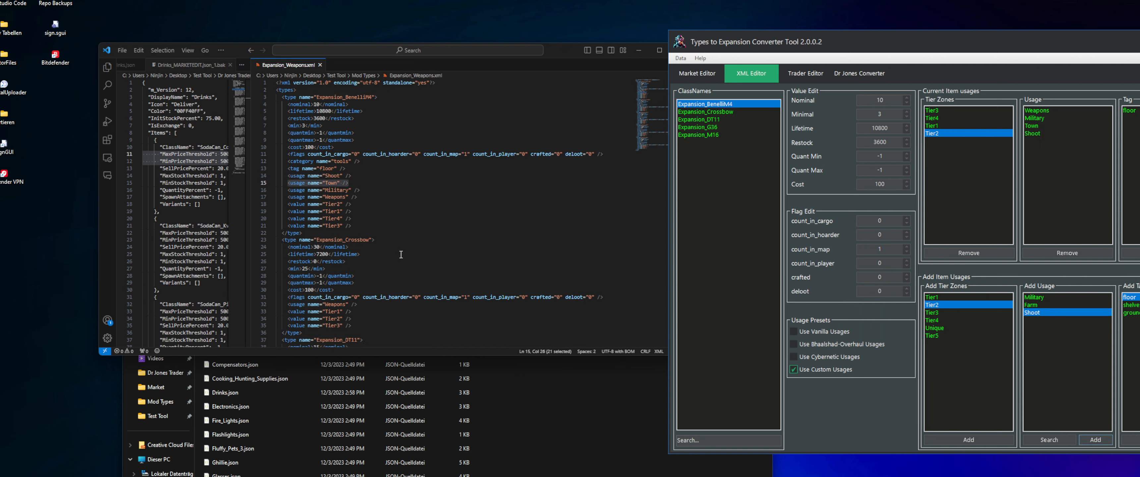
click(356, 179)
drag(353, 175, 288, 176)
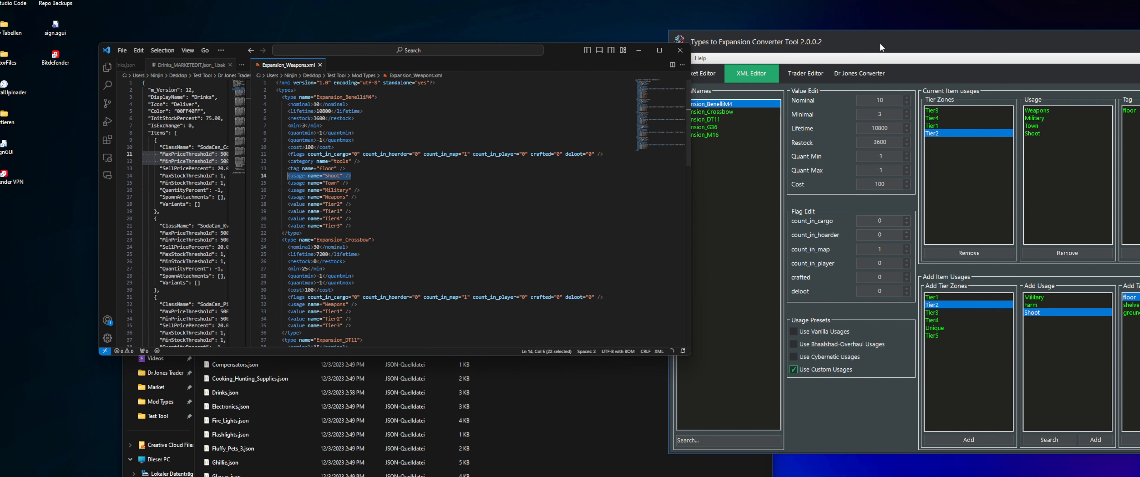
Set Expansion_BenelliM4's Nominal to 19, Minimal to 9, Lifetime to 10788 and Restock to 3603
drag(880, 42, 888, 43)
click(885, 102)
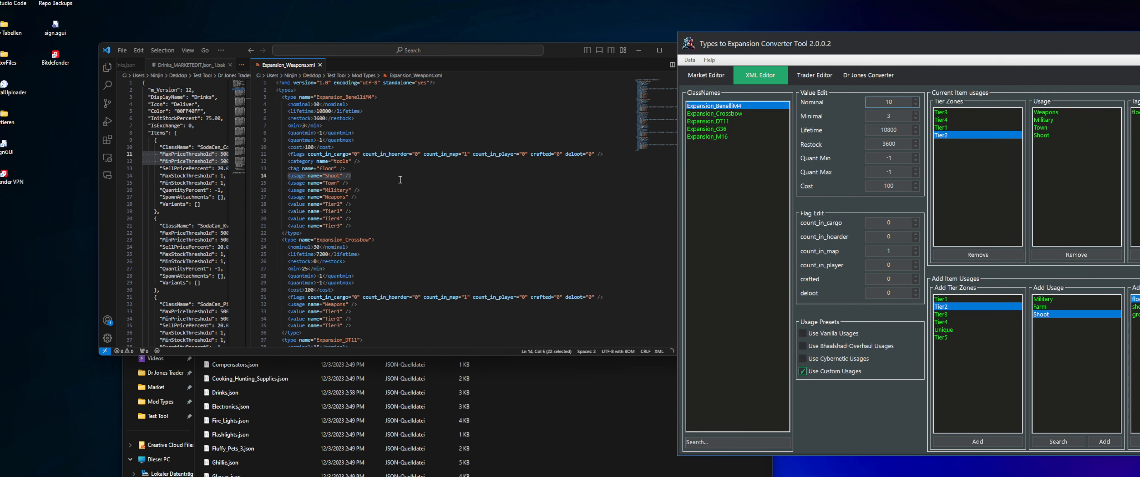
drag(289, 104, 353, 144)
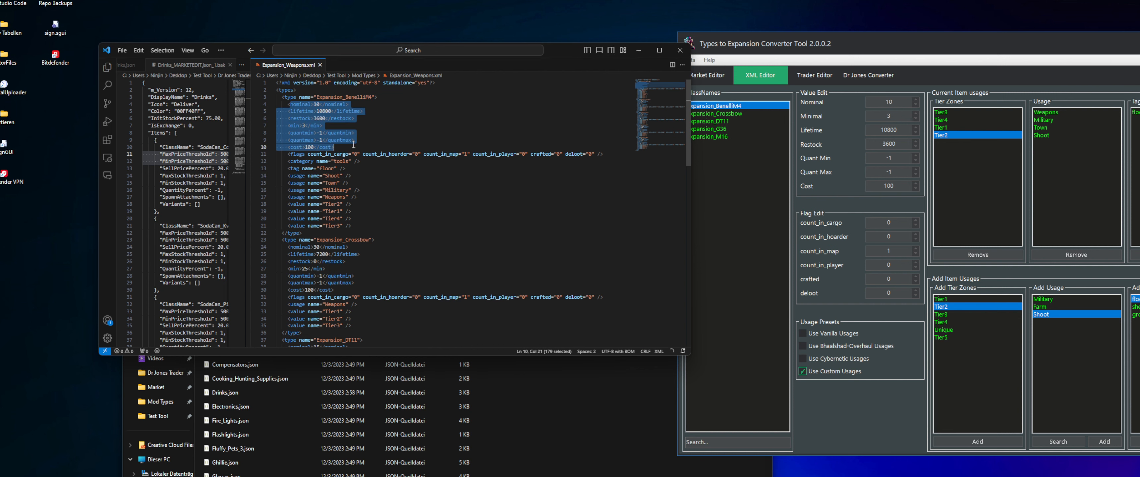
click(909, 38)
scroll(891, 103, up, 3)
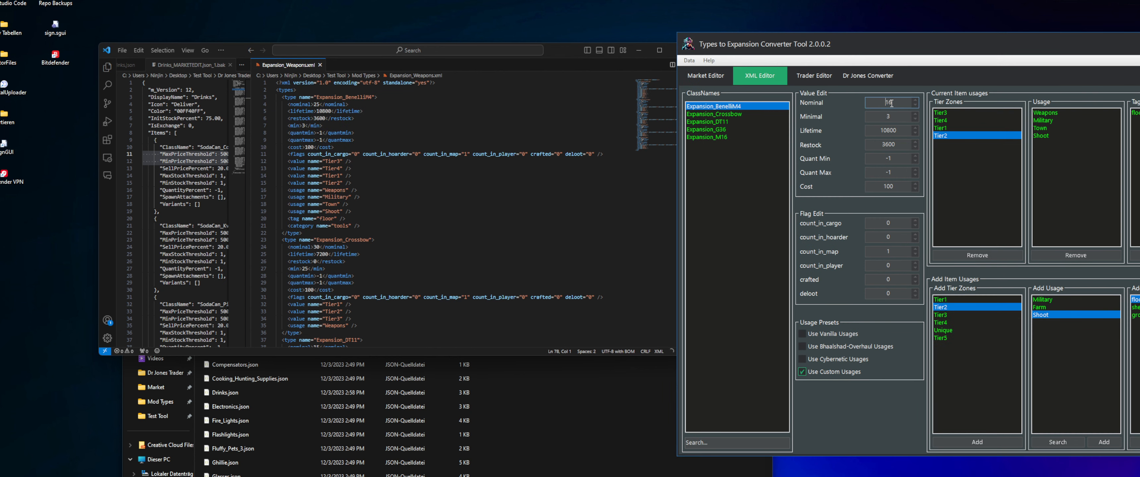
click(893, 117)
scroll(893, 117, down, 3)
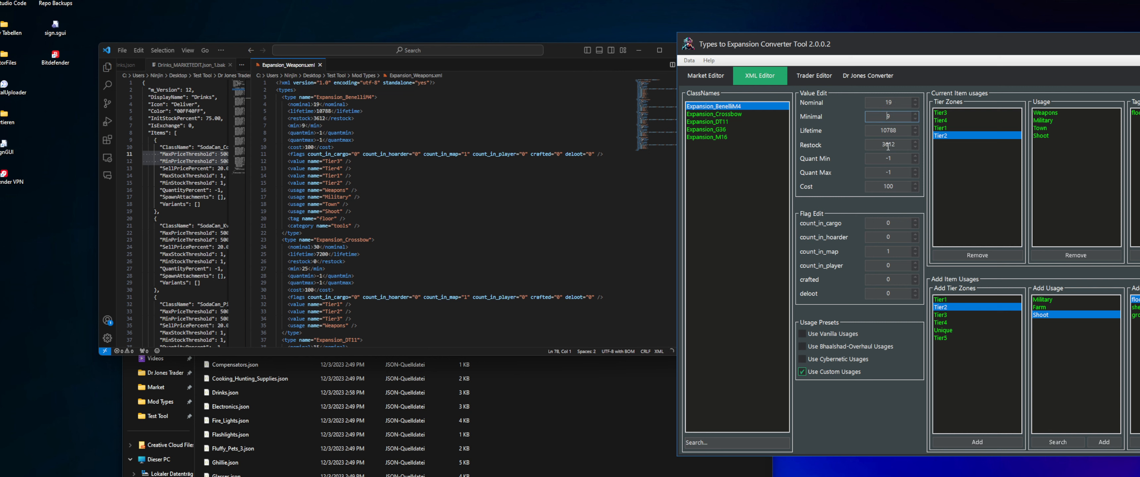
scroll(887, 147, down, 3)
Set Expansion_BenelliM4's Quant Min to 5, Quant Max to 2 and Cost to 97
click(890, 159)
scroll(890, 159, up, 3)
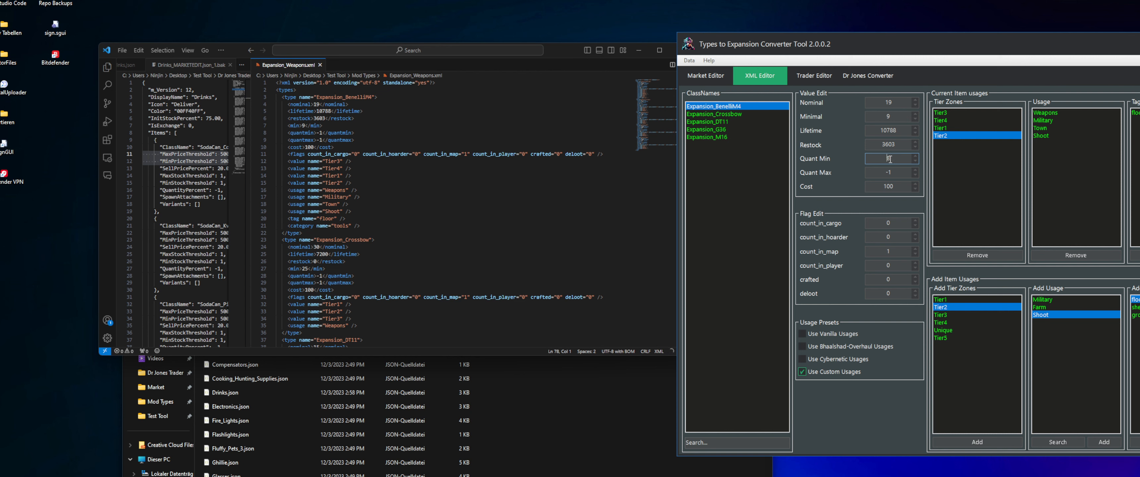
click(891, 173)
scroll(891, 173, up, 3)
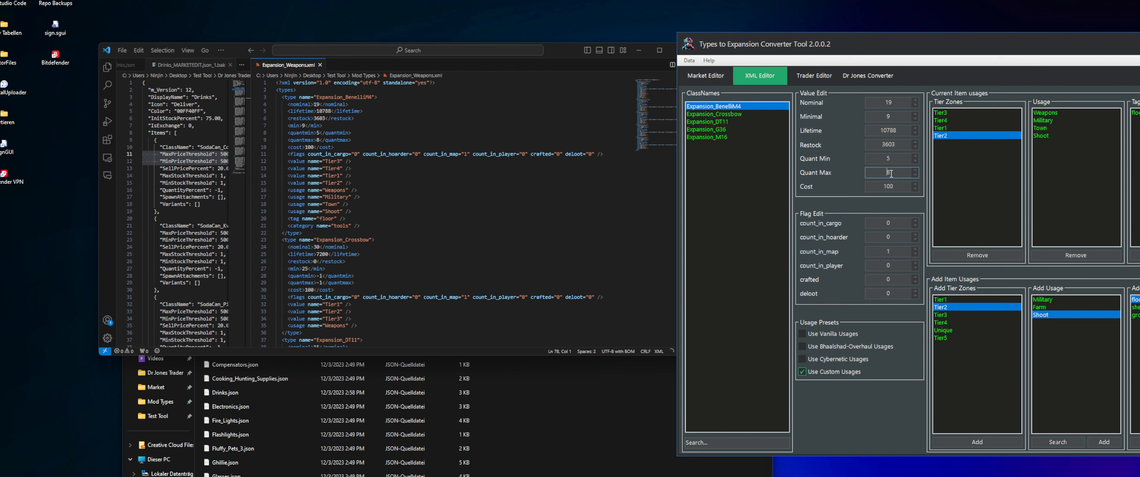
click(893, 187)
scroll(893, 186, down, 3)
Set Expansion_BenelliM4's count_in_cargo, count_in_hoarder, count_in_player, crafted and deloot flags to 1 and check the flags line in the XML
drag(298, 154, 415, 154)
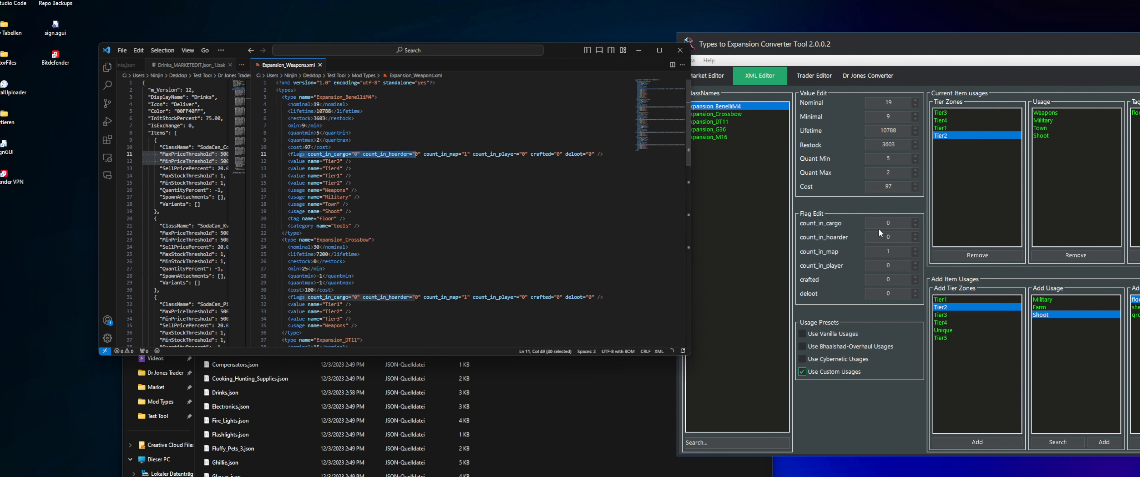
click(904, 222)
scroll(904, 222, up, 1)
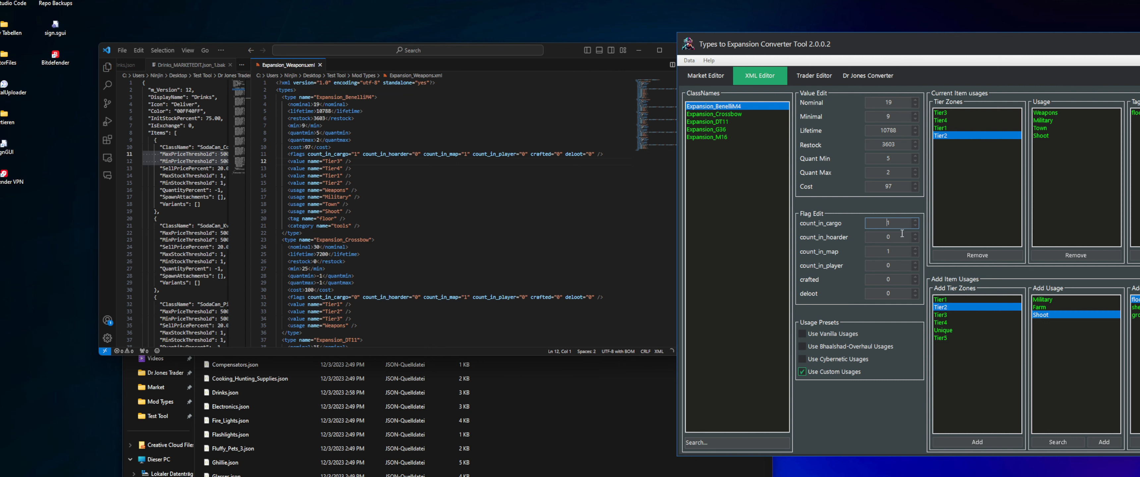
click(899, 267)
click(900, 279)
scroll(901, 279, up, 1)
click(899, 293)
click(570, 177)
drag(613, 154, 275, 154)
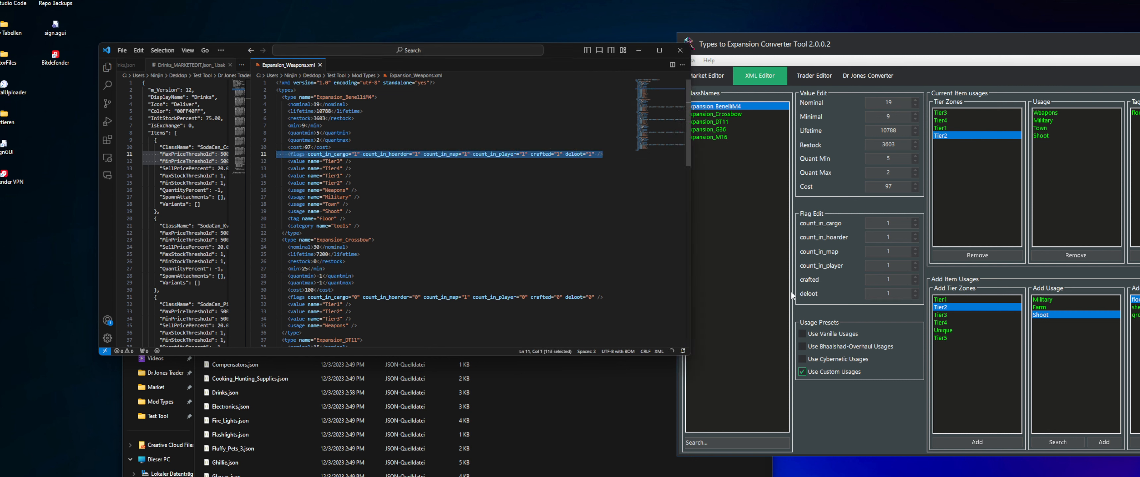
click(764, 277)
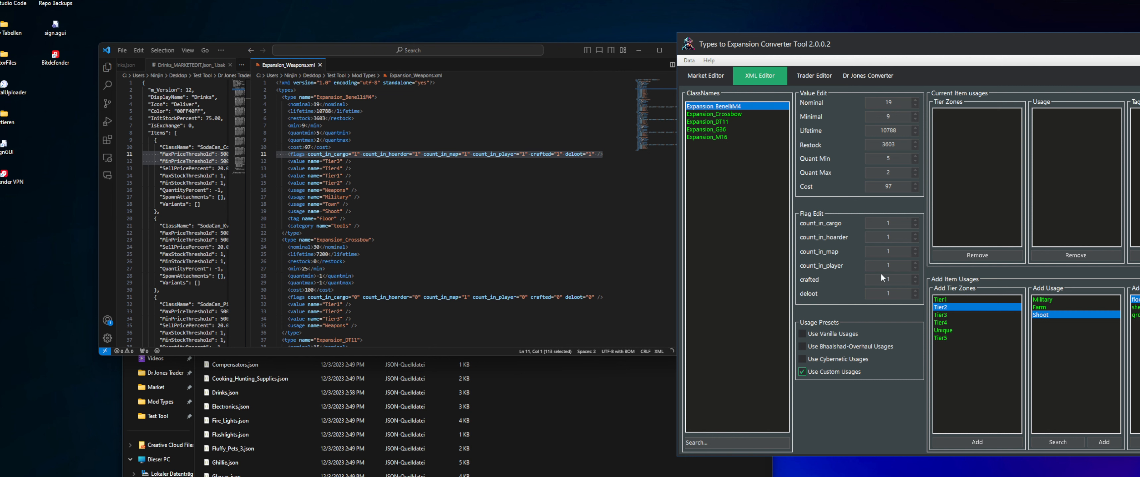
click(735, 115)
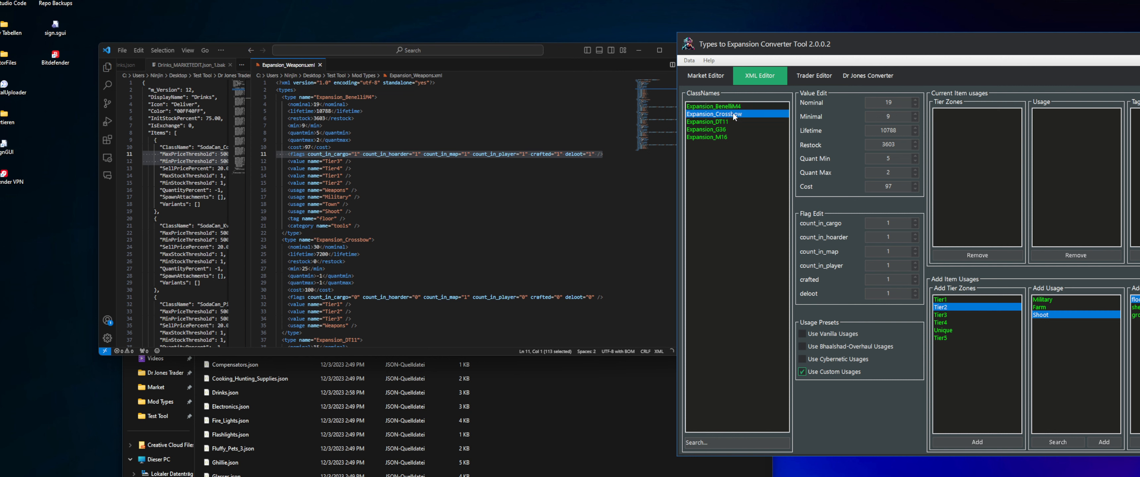
click(713, 107)
click(717, 114)
click(720, 107)
click(721, 113)
click(722, 107)
click(726, 113)
click(728, 108)
click(732, 113)
Open the Trader Editor, then in Visual Studio Code widen the JSON pane and close Drinks_MARKETEDIT.json_1.bak to show the start of Drinks.json
click(815, 77)
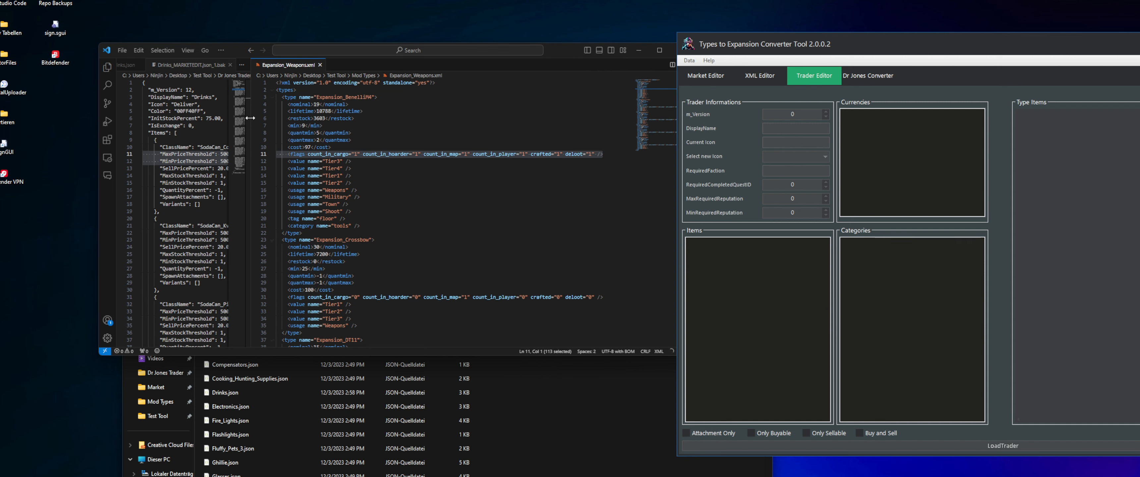
drag(251, 118, 391, 121)
click(247, 66)
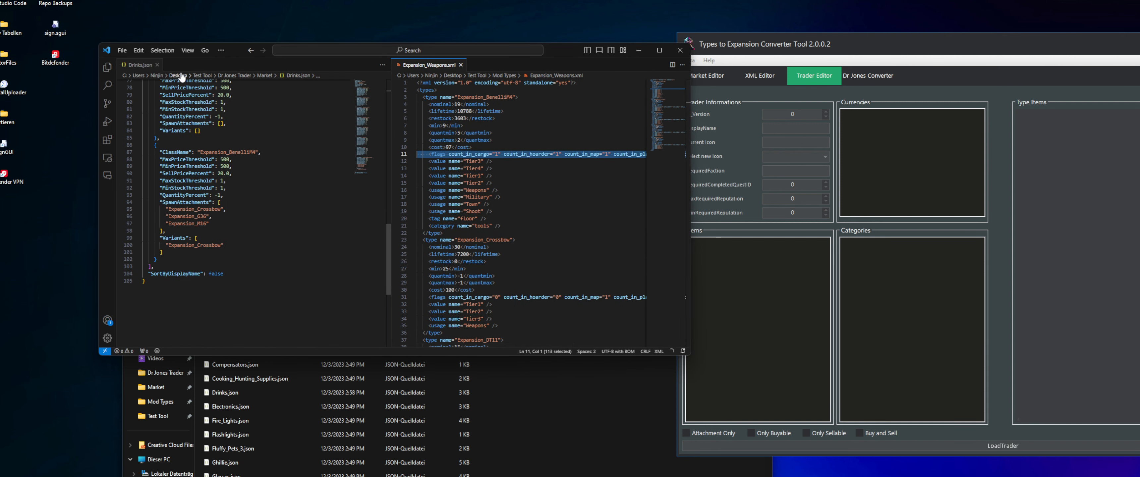
scroll(255, 193, up, 20)
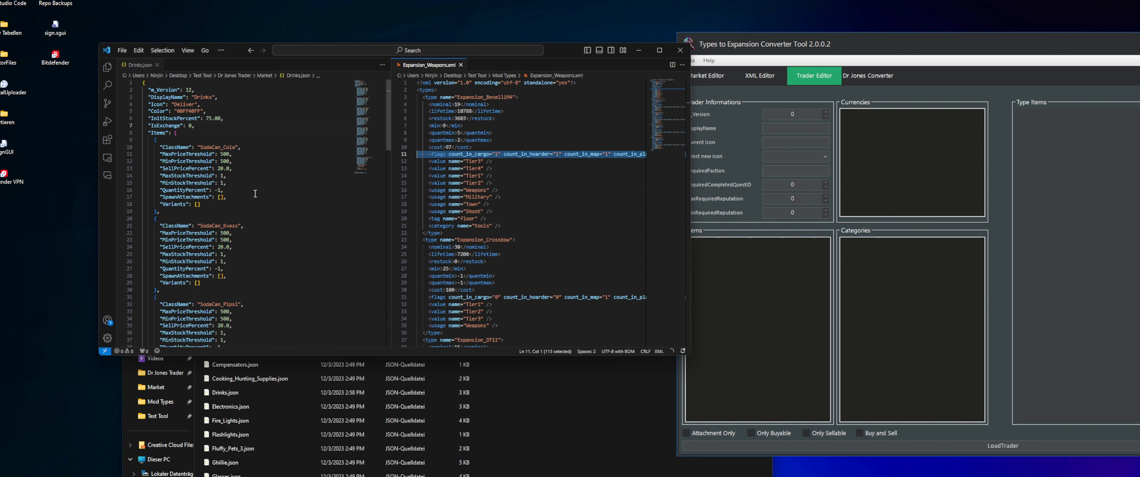
click(932, 55)
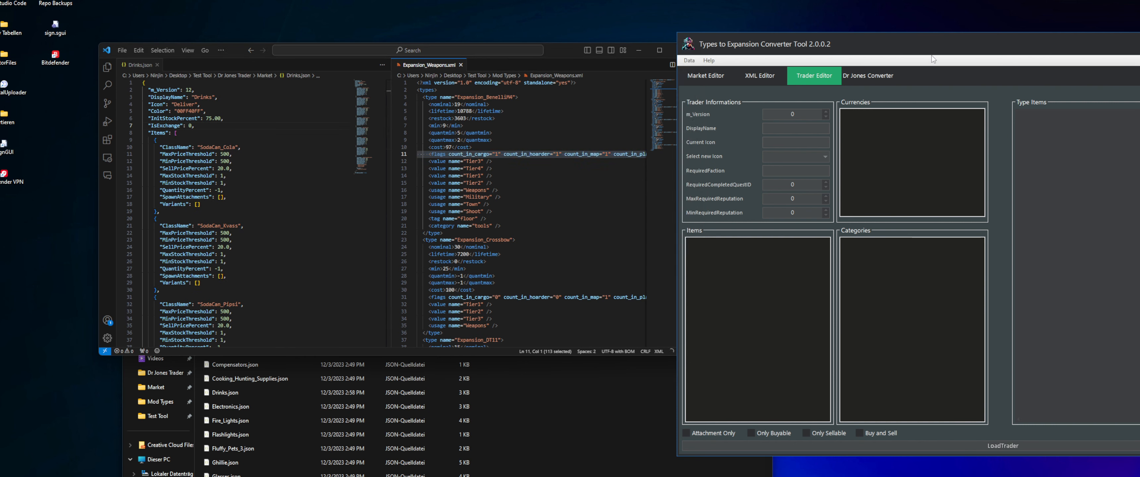
right_click(895, 137)
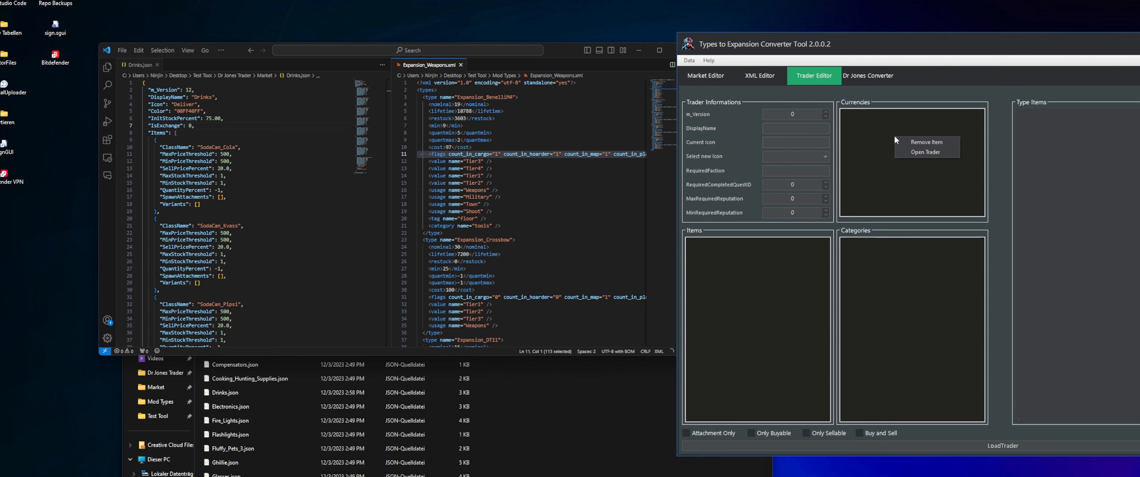
click(861, 132)
right_click(890, 289)
right_click(759, 276)
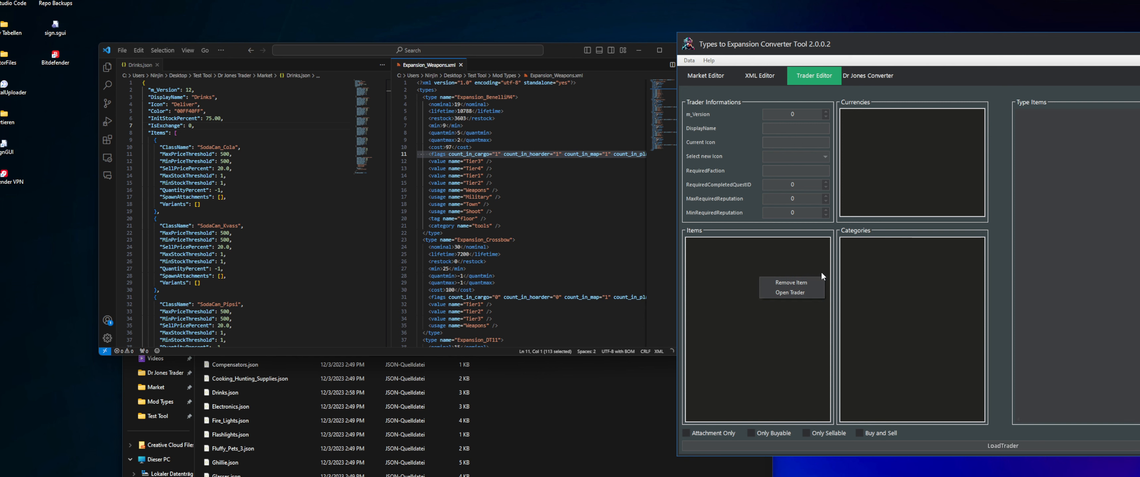
right_click(893, 171)
right_click(885, 271)
right_click(748, 274)
right_click(880, 269)
Load Misc_Trader.json from the Dr Jones Trader\Trader folder into the Trader Editor
right_click(901, 155)
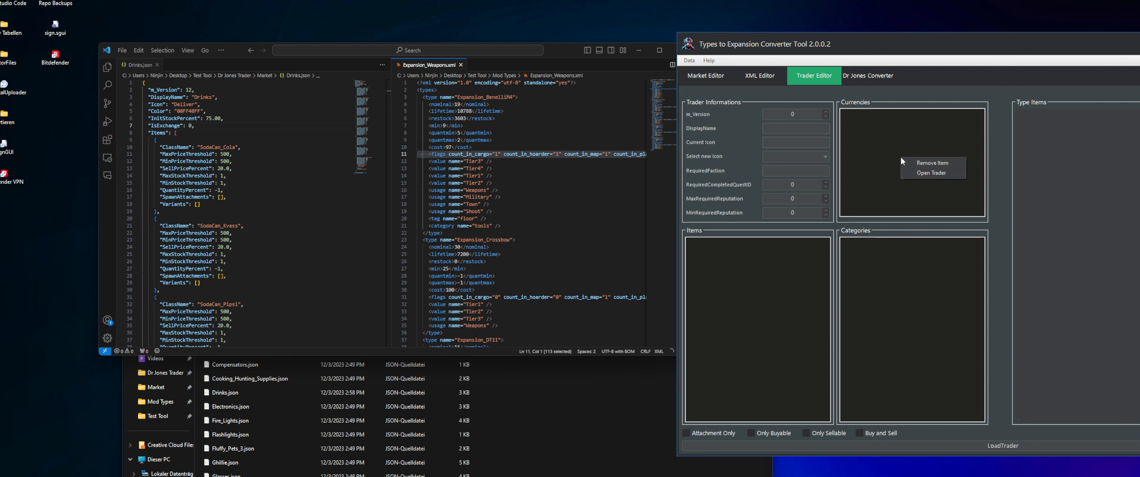
click(918, 173)
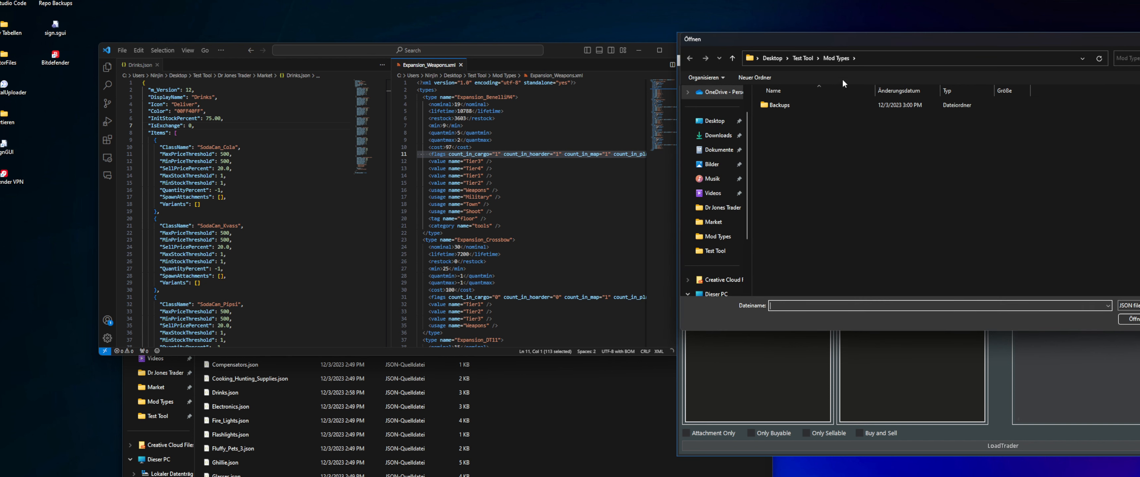
click(802, 58)
double_click(792, 106)
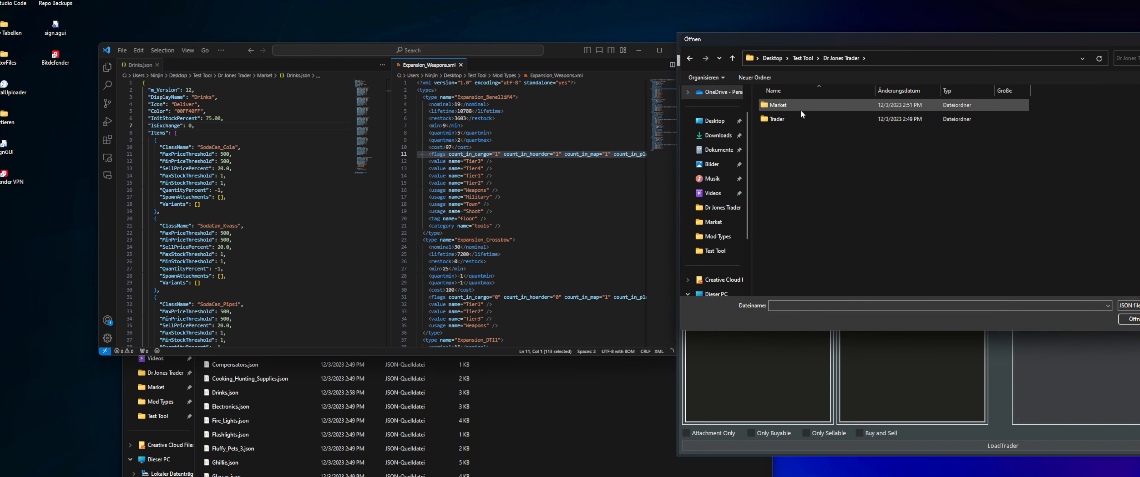
drag(811, 45, 500, 204)
double_click(619, 247)
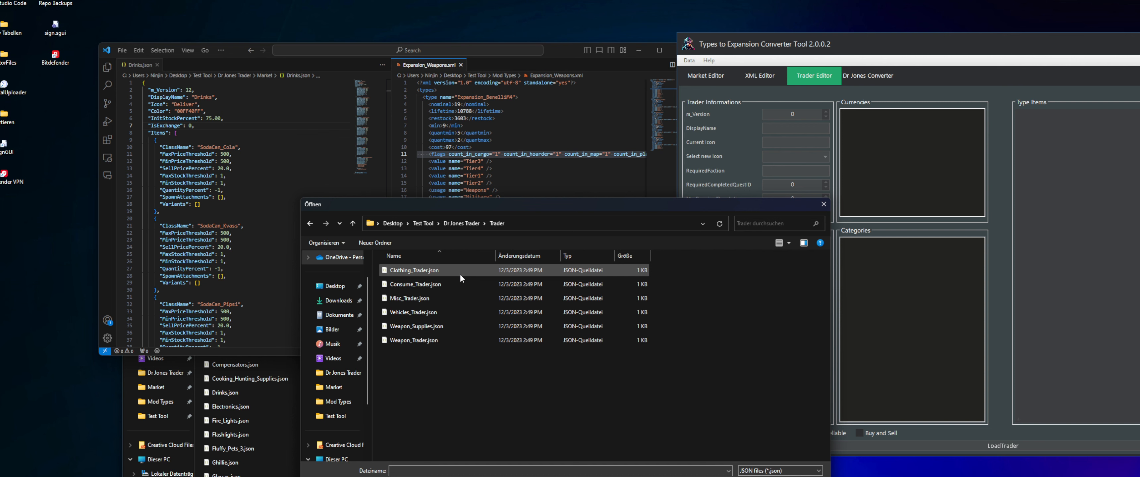
double_click(430, 299)
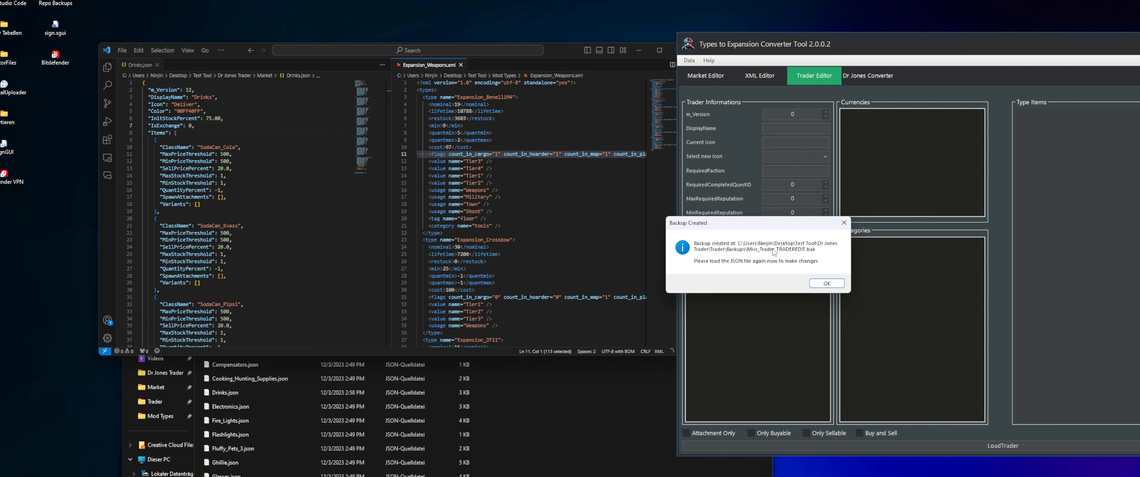
In File Explorer, check the Misc_Trader backup in the Trader\Backups folder, and acknowledge the converter tool's backup notice
click(547, 409)
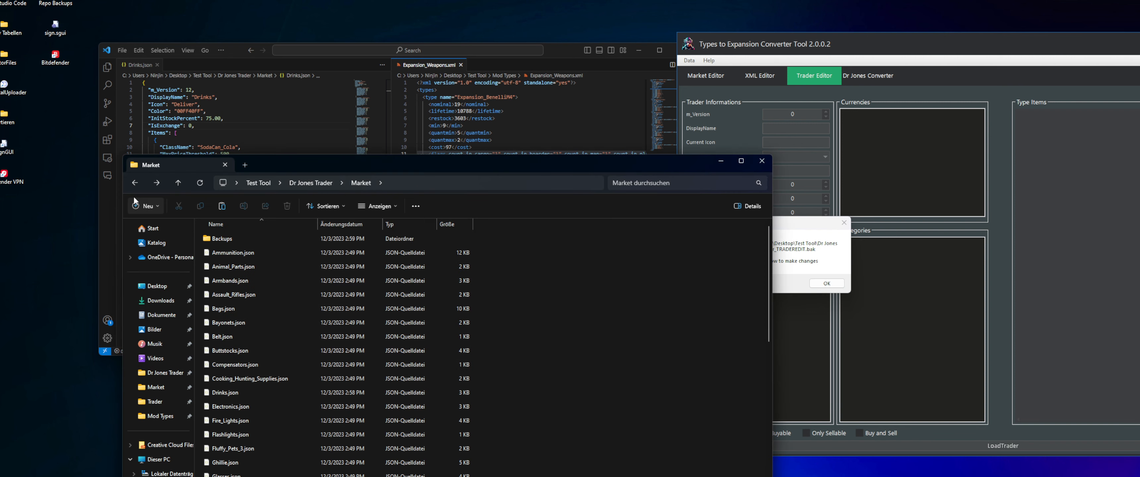
click(135, 183)
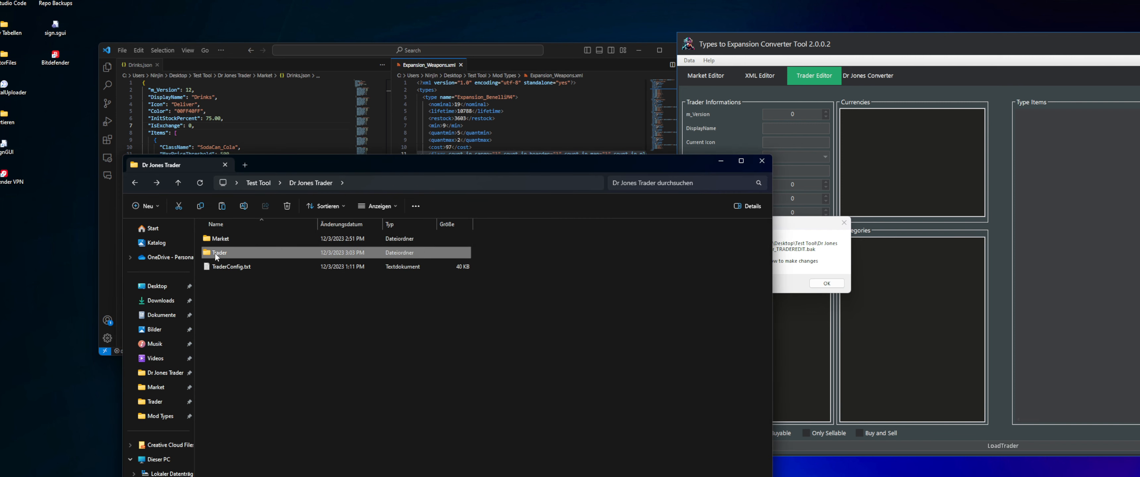
double_click(239, 239)
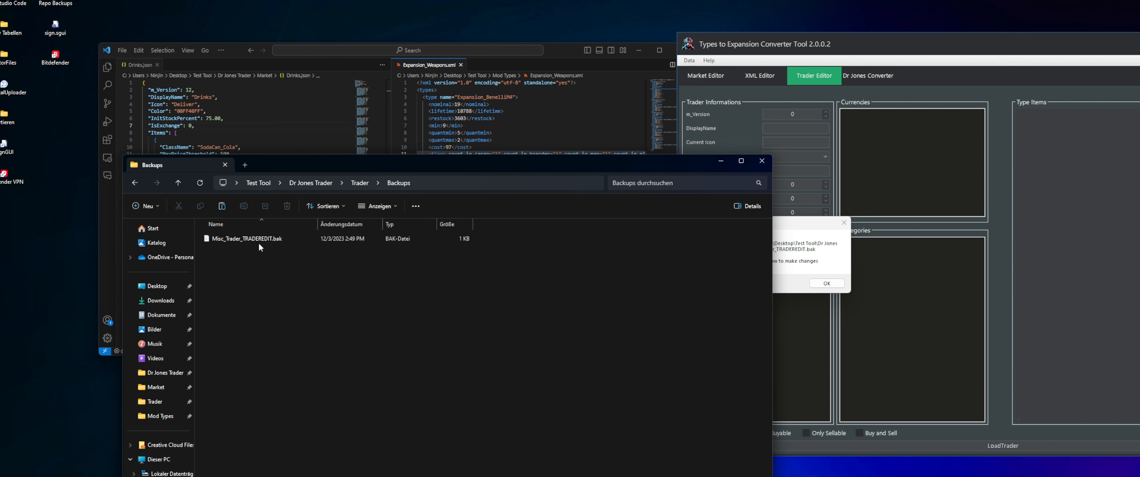
click(826, 284)
Open Misc_Trader.json from the Dr Jones Trader\Trader folder in Visual Studio Code beside Expansion_Weapons.xml
click(135, 183)
drag(504, 165, 556, 299)
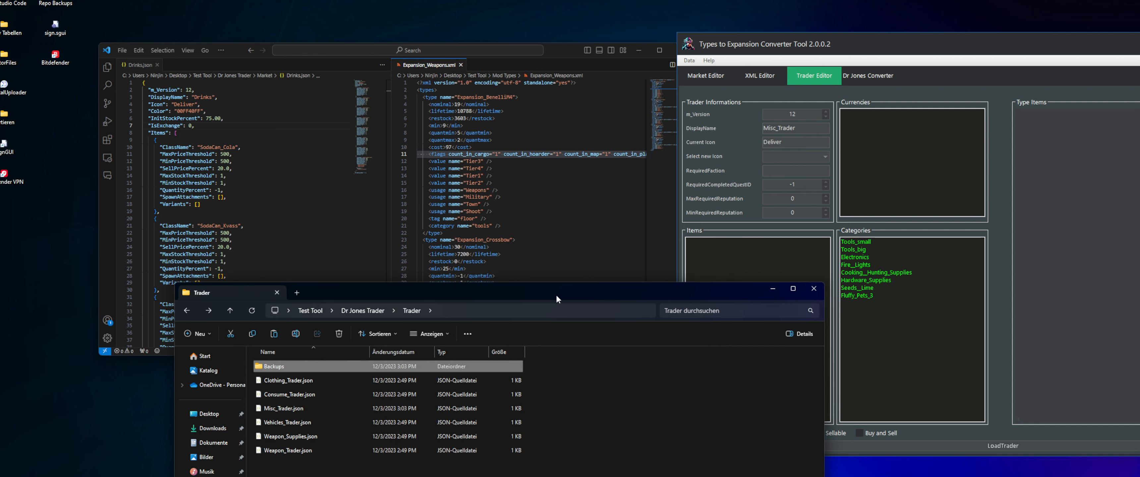
click(187, 310)
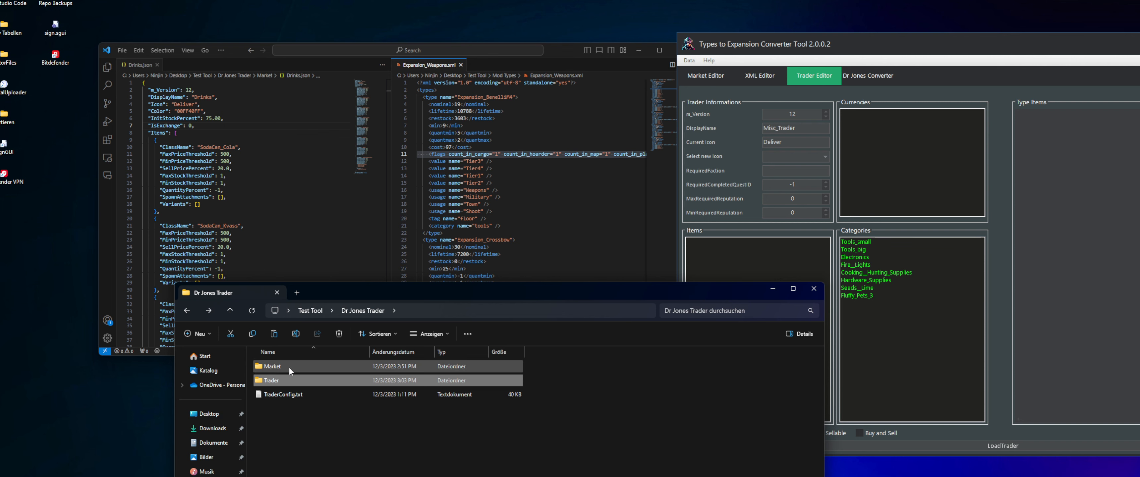
double_click(283, 380)
drag(289, 404, 215, 239)
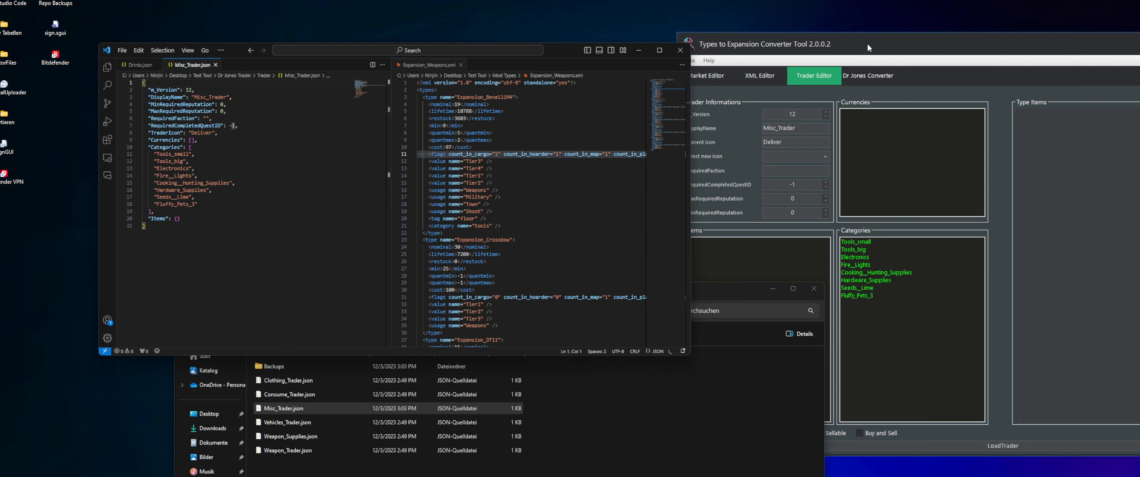
Compare the Categories entries in Misc_Trader.json with the Categories list in the Trader Editor, from Tools_small to Fluffy_Pets_3
drag(154, 154, 246, 198)
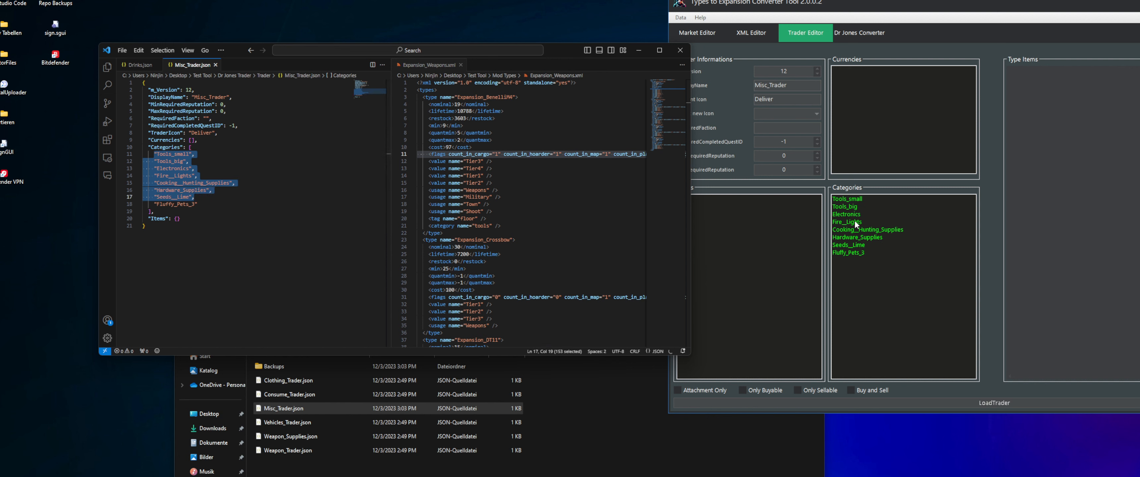
drag(857, 200, 860, 254)
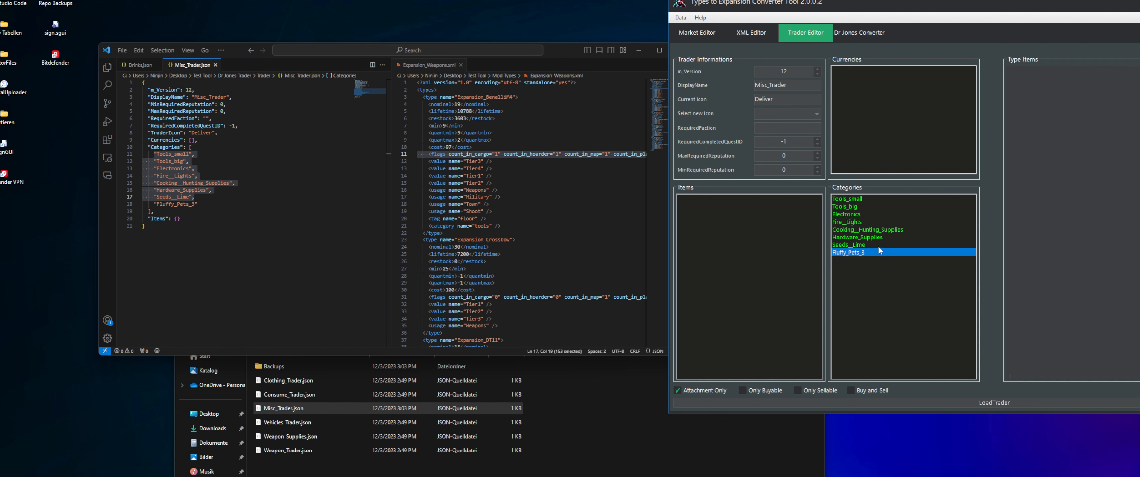
click(207, 212)
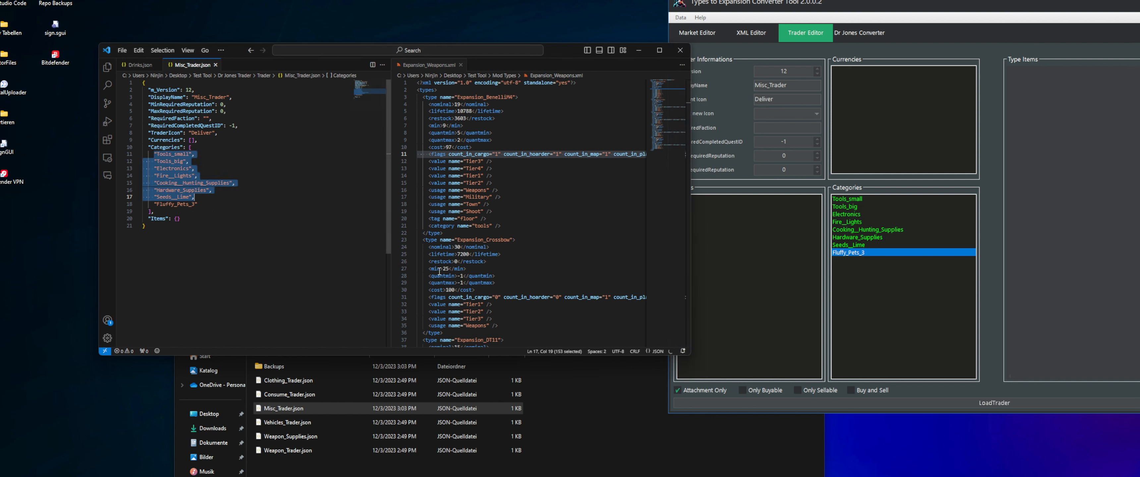
click(869, 115)
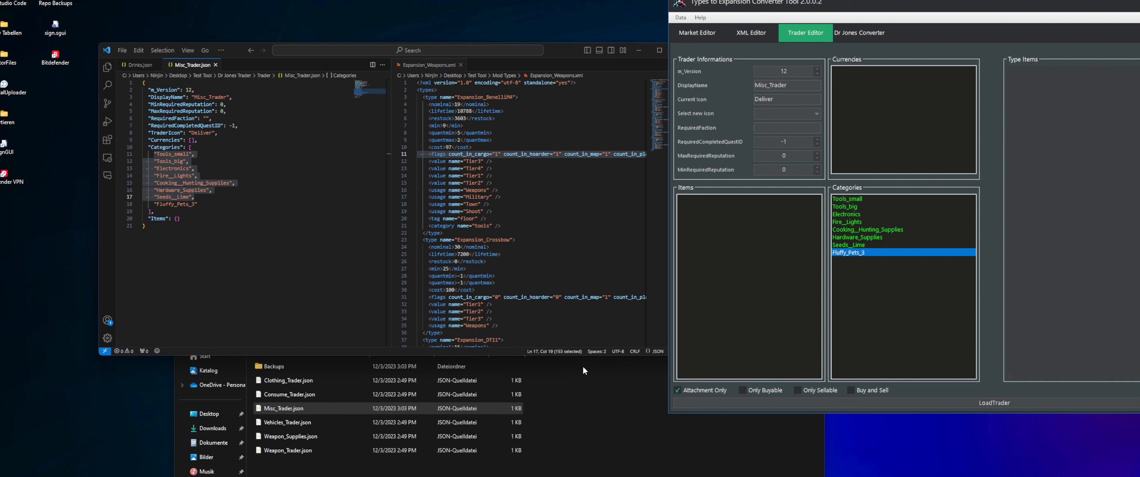
click(206, 176)
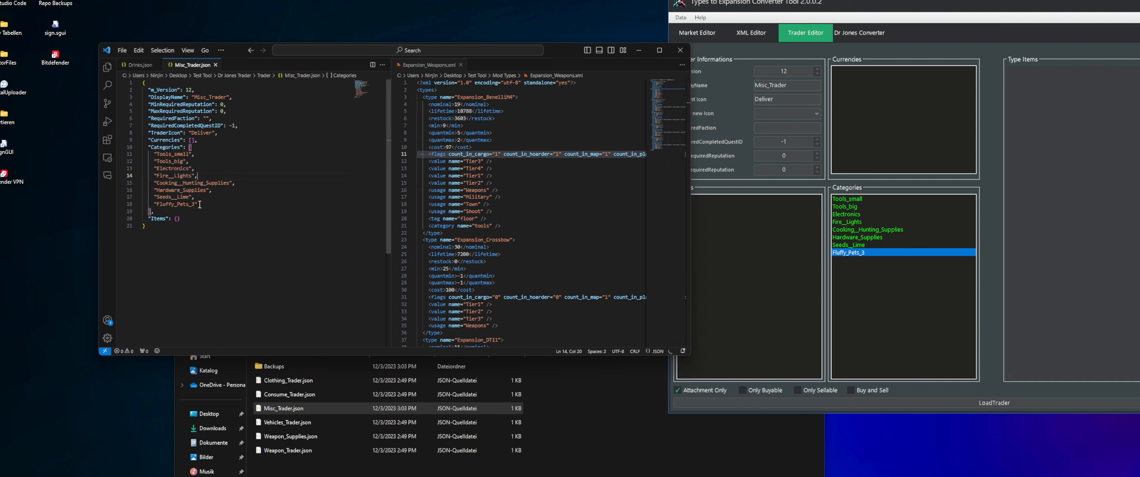
drag(202, 203, 93, 154)
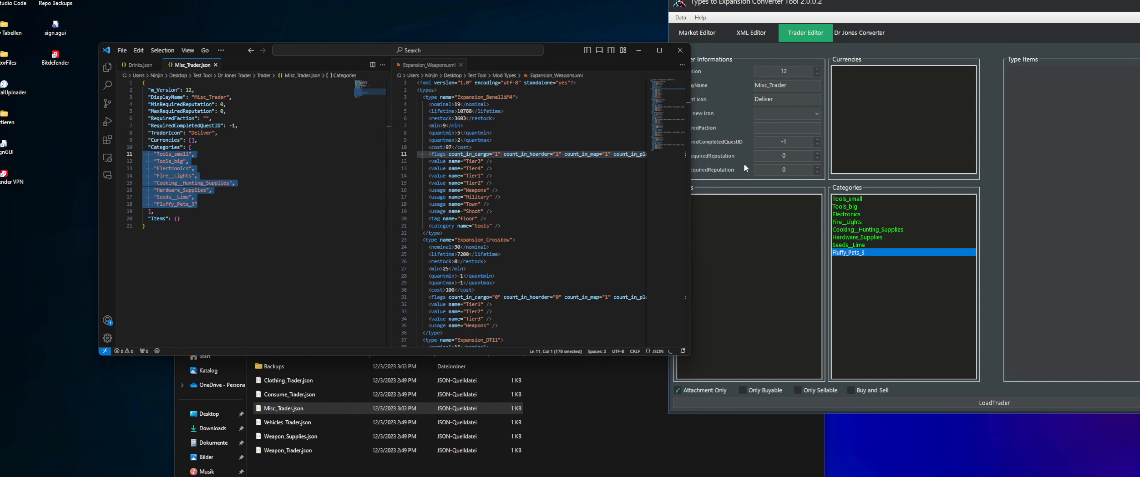
click(261, 169)
drag(197, 205, 143, 157)
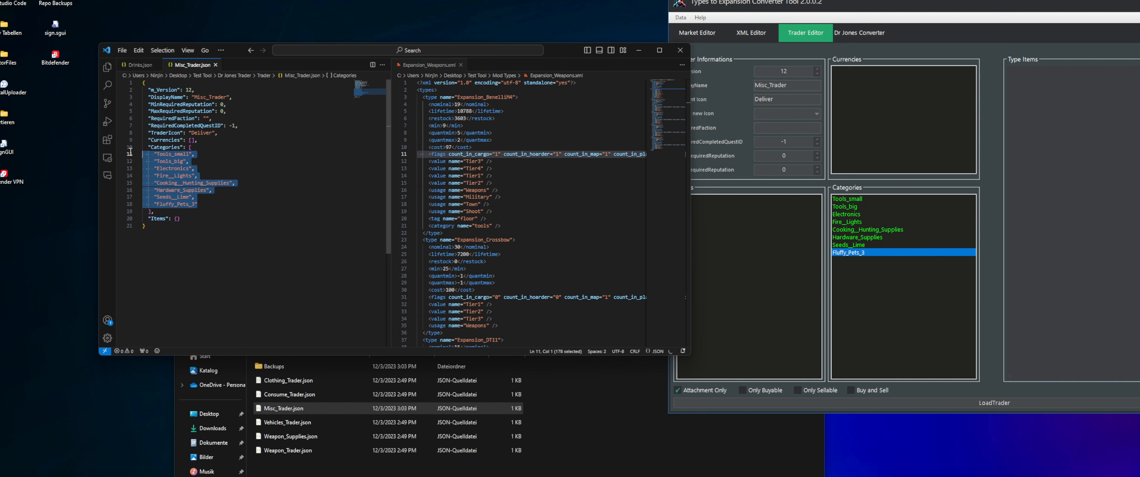
click(224, 149)
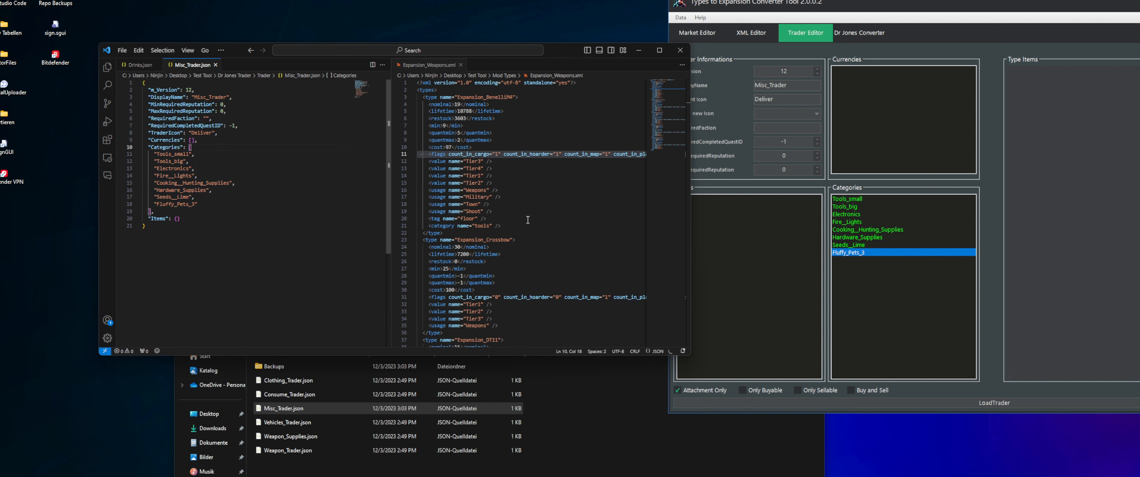
Remove all categories from Tools_small through Fluffy_Pets_3 from Misc_Trader in the Trader Editor
click(845, 203)
shift+click(862, 253)
right_click(848, 226)
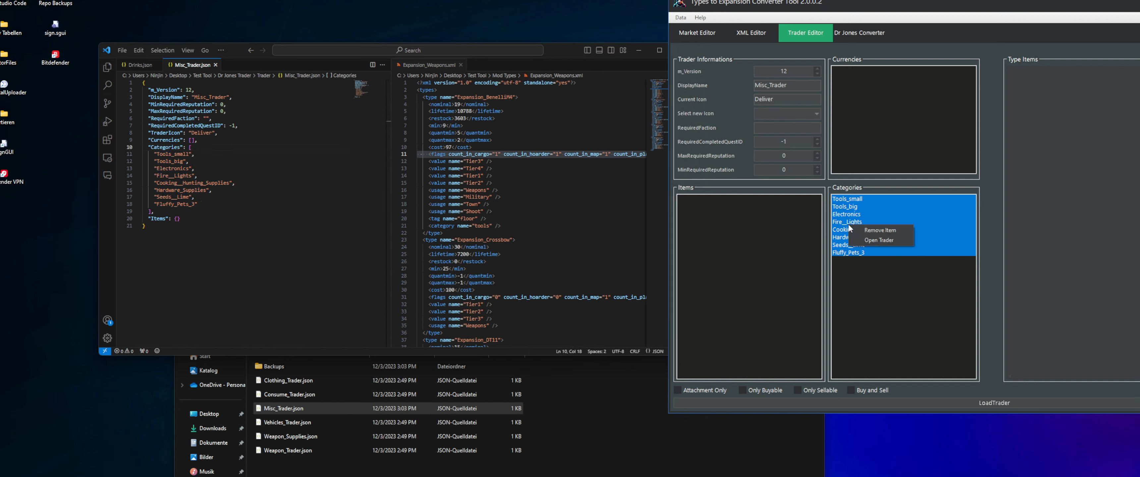
click(875, 231)
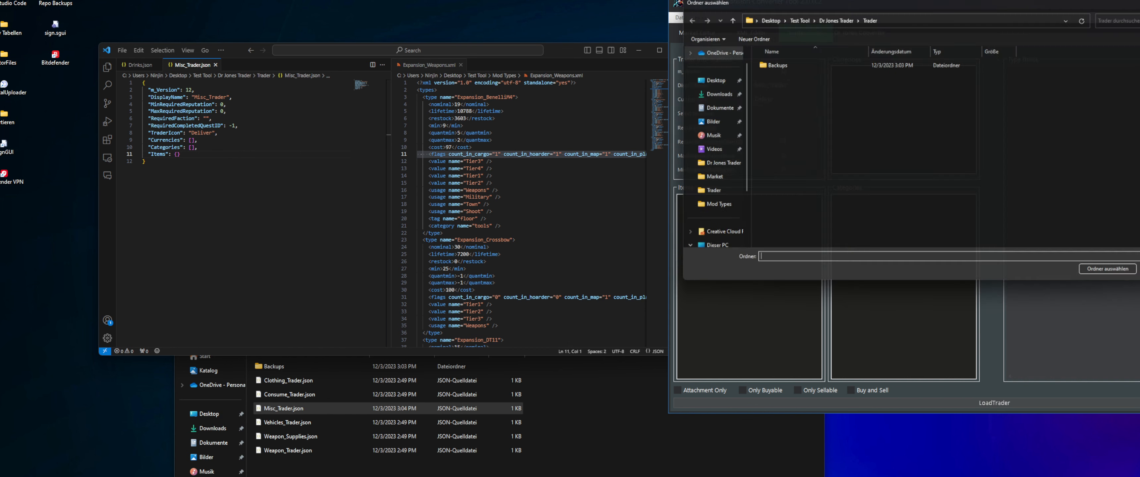
Fill Misc_Trader's Categories list with all market categories from the Dr Jones Trader\Market folder
click(825, 19)
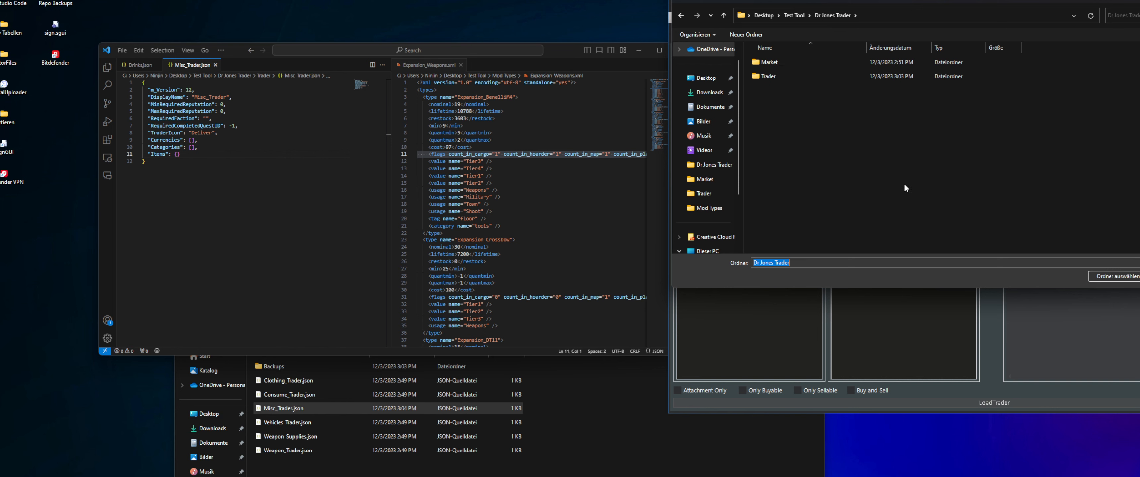
click(787, 62)
click(1124, 280)
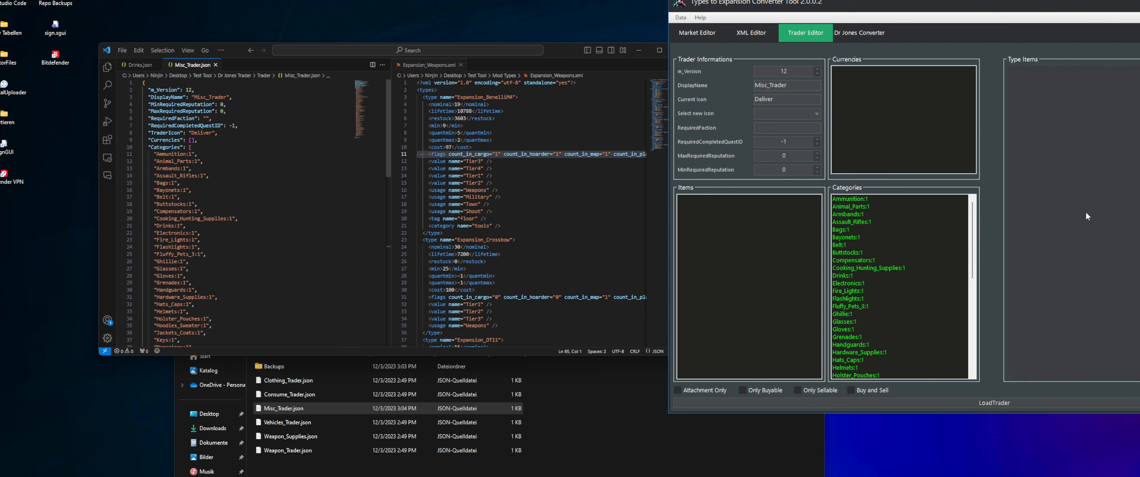
Examine the added category entries and their :1 suffix in Misc_Trader.json
scroll(213, 199, down, 10)
scroll(213, 199, up, 13)
drag(178, 189, 199, 191)
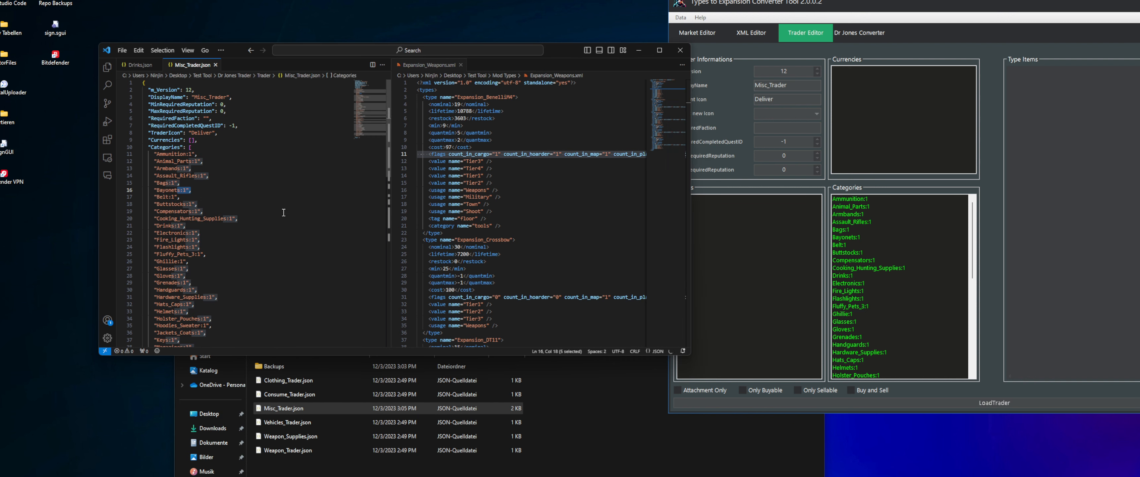
drag(191, 190, 152, 197)
scroll(201, 218, down, 14)
scroll(200, 218, up, 6)
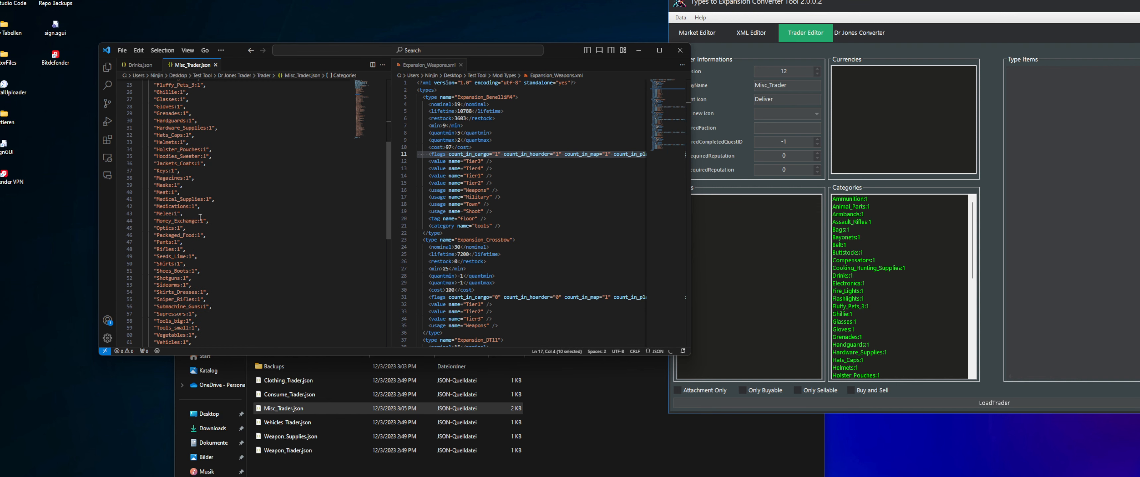
Remove the categories from Packaged_Food:1 through Vests:1 from Misc_Trader in the Trader Editor
click(1012, 215)
drag(972, 227, 951, 336)
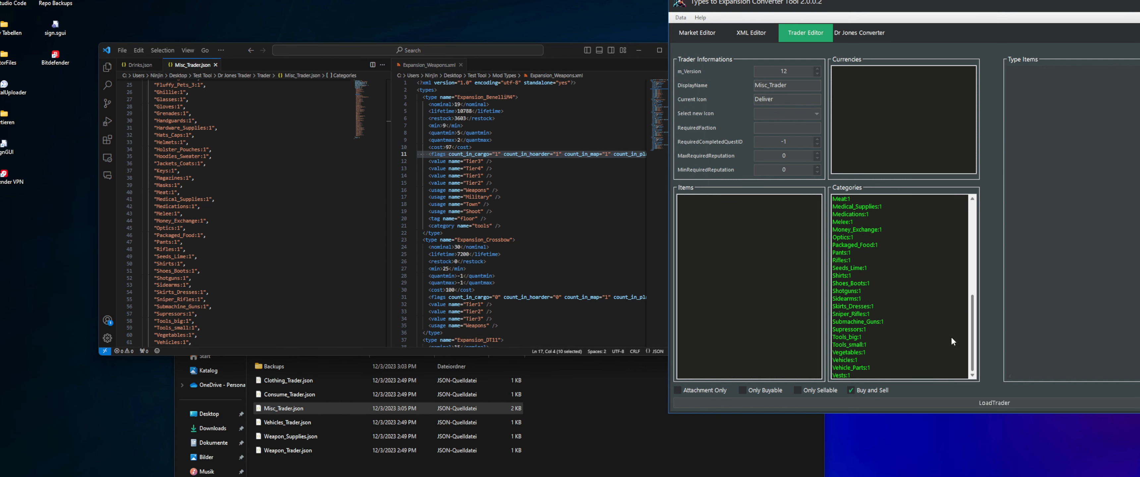
click(855, 374)
shift+click(856, 245)
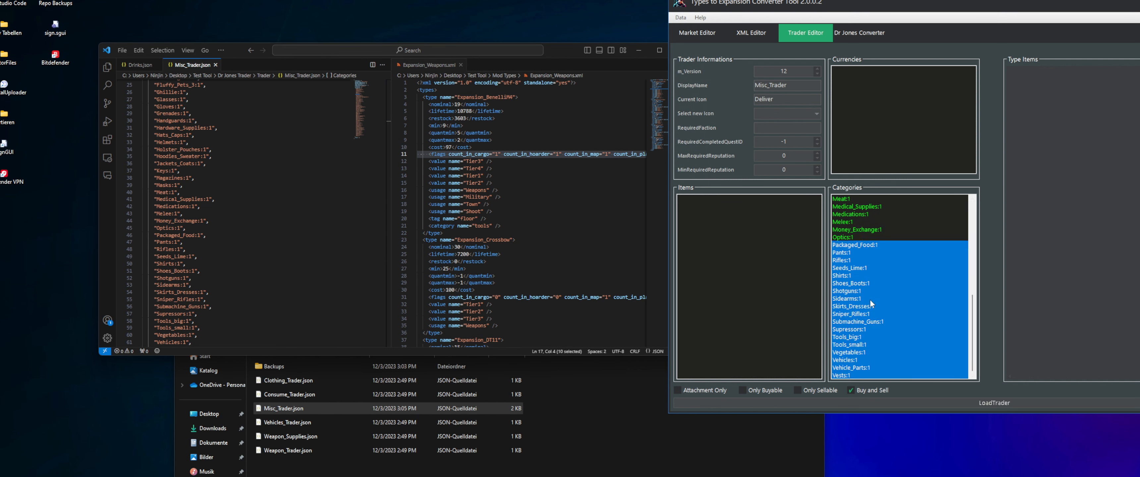
right_click(904, 293)
click(908, 298)
Remove the categories from Belt:1 through Optics:1 from Misc_Trader, keeping Ammunition:1 through Bayonets:1
click(855, 246)
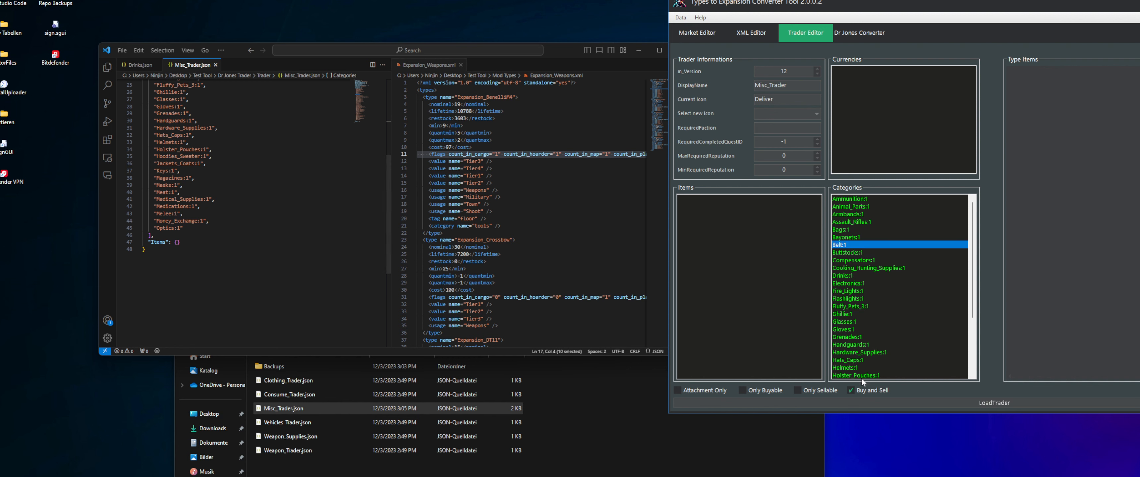
scroll(860, 374, down, 4)
shift+click(854, 375)
right_click(856, 268)
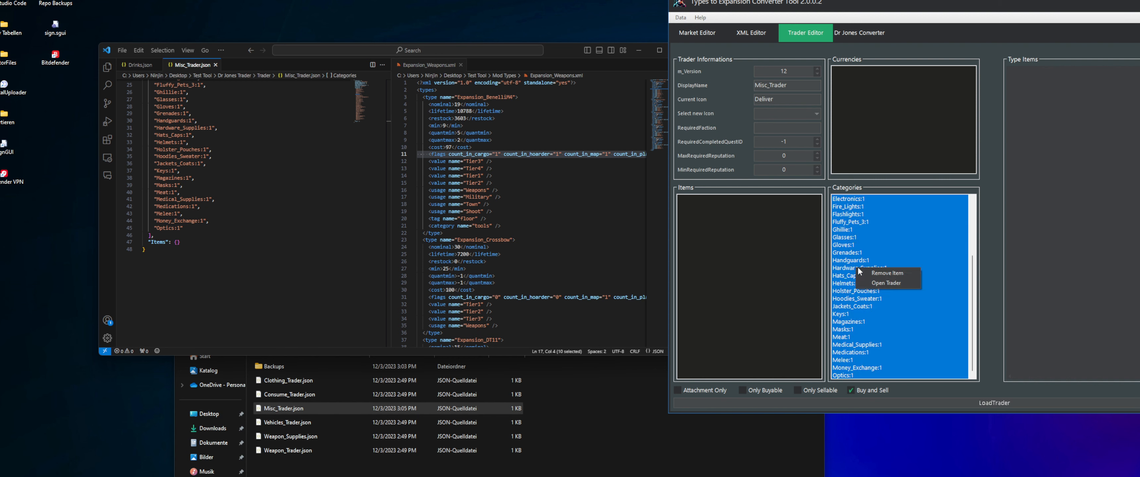
click(883, 273)
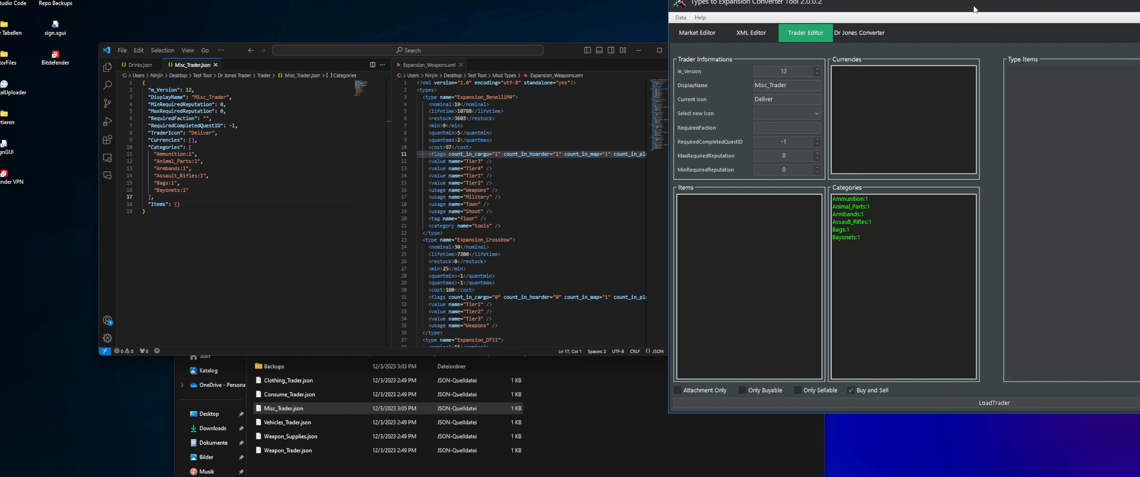
Load Expansion_Weapons.xml from the Test Tool\Mod Types folder into the Trader Editor's Type Items list
right_click(1026, 93)
click(1076, 104)
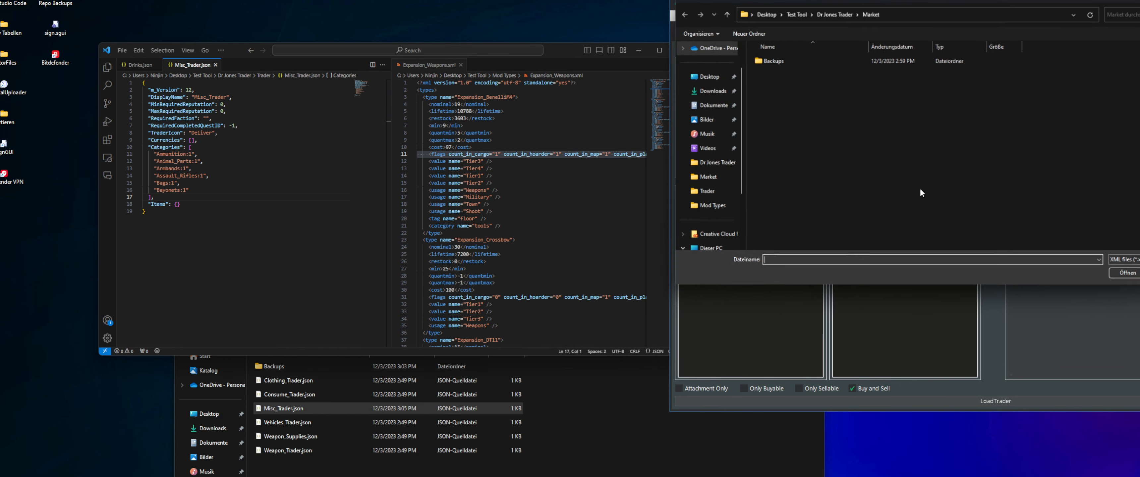
click(831, 13)
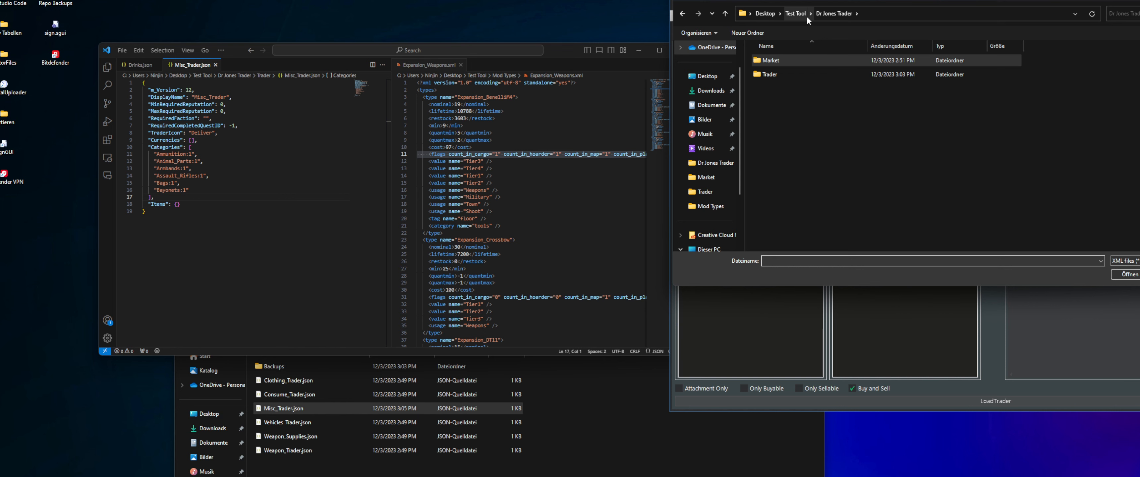
click(795, 13)
double_click(792, 74)
double_click(792, 73)
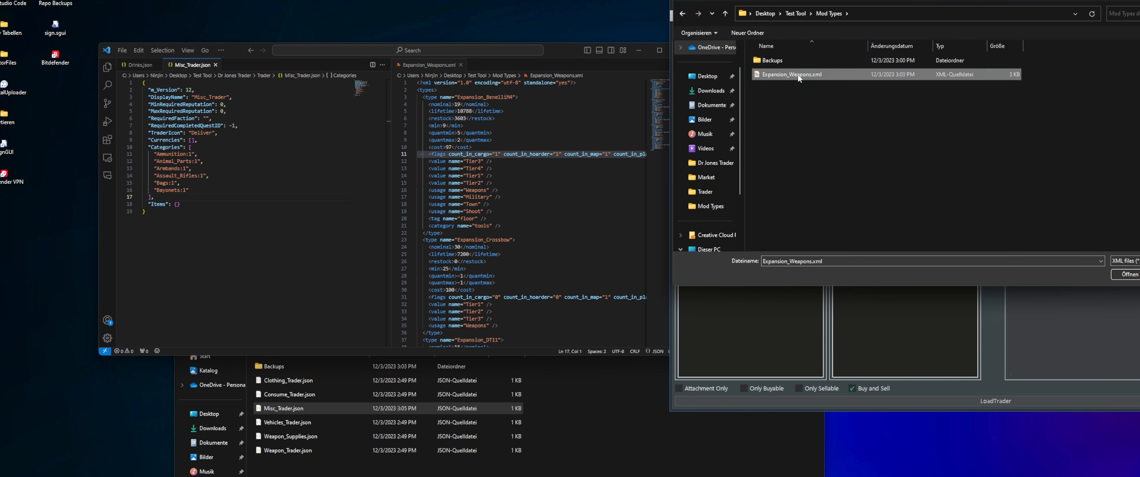
Add the Expansion_Weapons types from Expansion_BenelliM4 through Expansion_M16 to Misc_Trader's items
click(1016, 70)
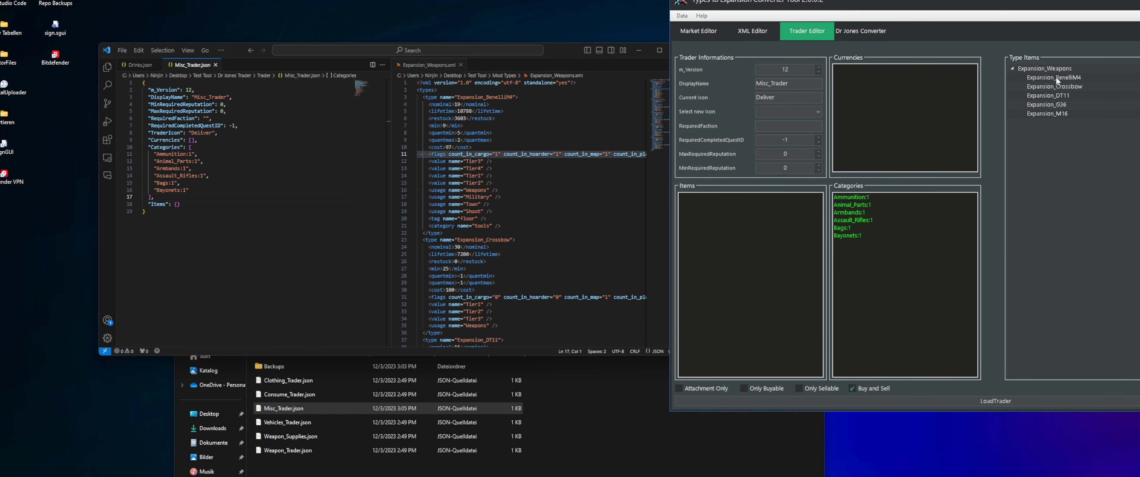
click(1055, 76)
click(1058, 95)
click(1062, 115)
click(1061, 106)
click(1061, 97)
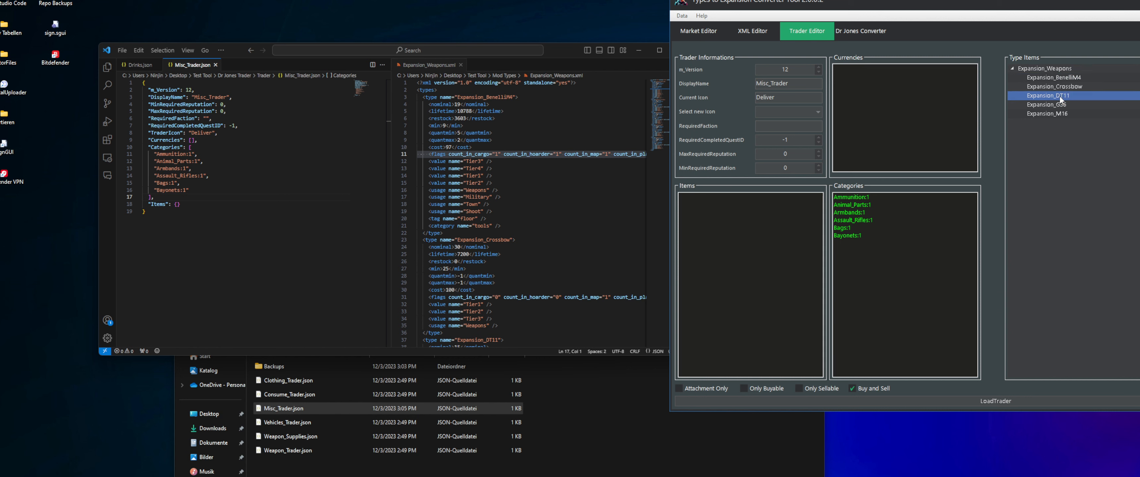
click(1059, 79)
shift+click(1053, 114)
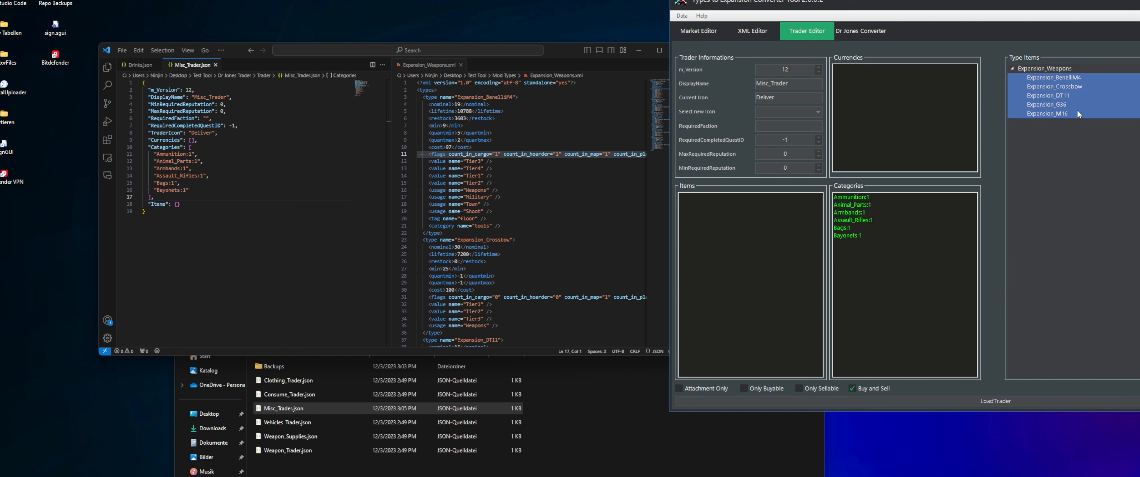
right_click(1048, 90)
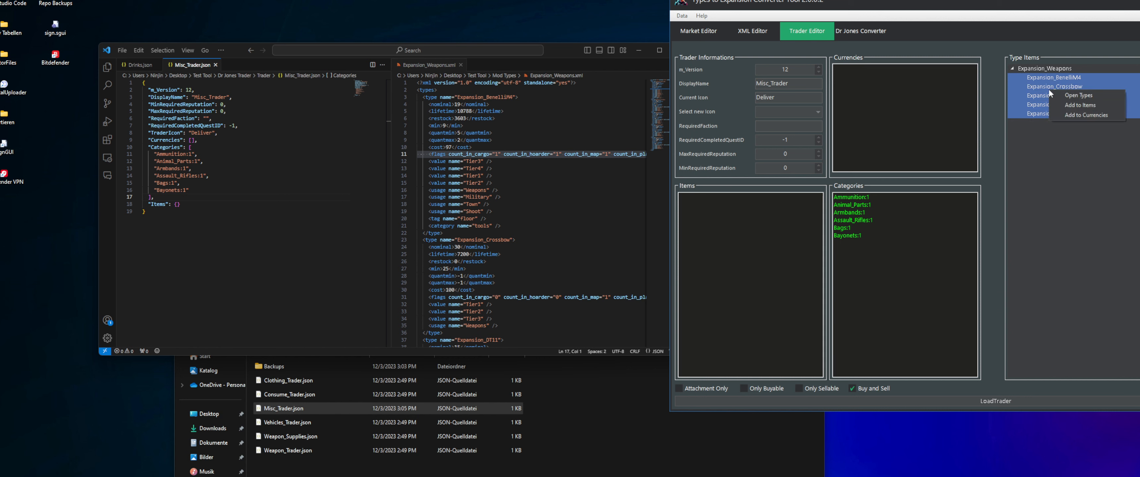
click(1081, 105)
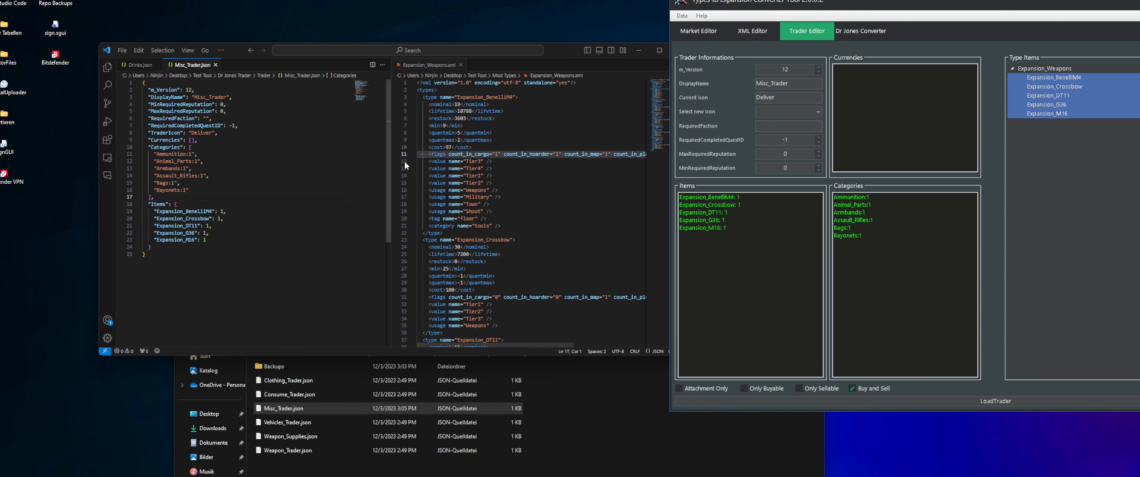
Add Expansion_BenelliM4 to Misc_Trader's currencies and check the Currencies entry in Misc_Trader.json
click(1057, 77)
right_click(1058, 83)
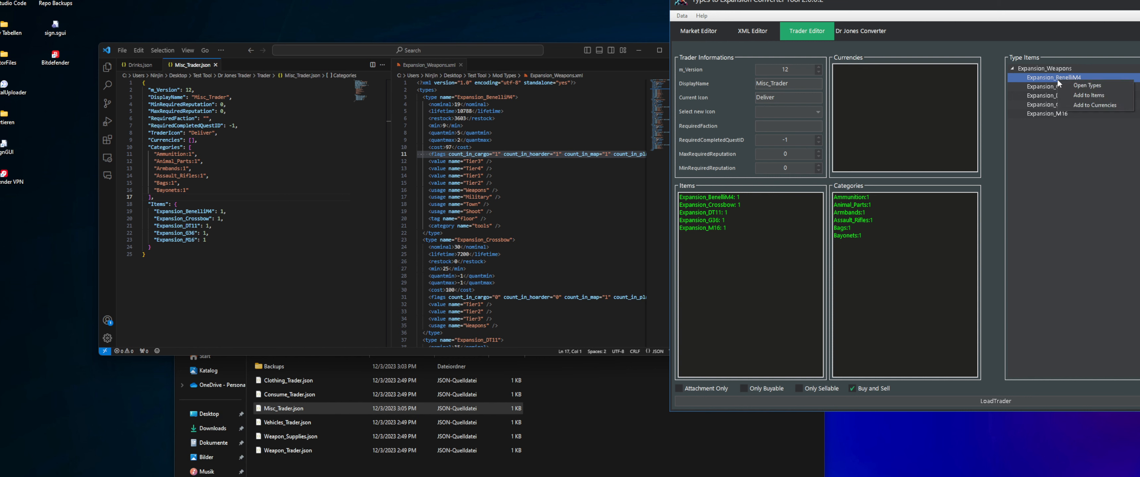
click(1098, 106)
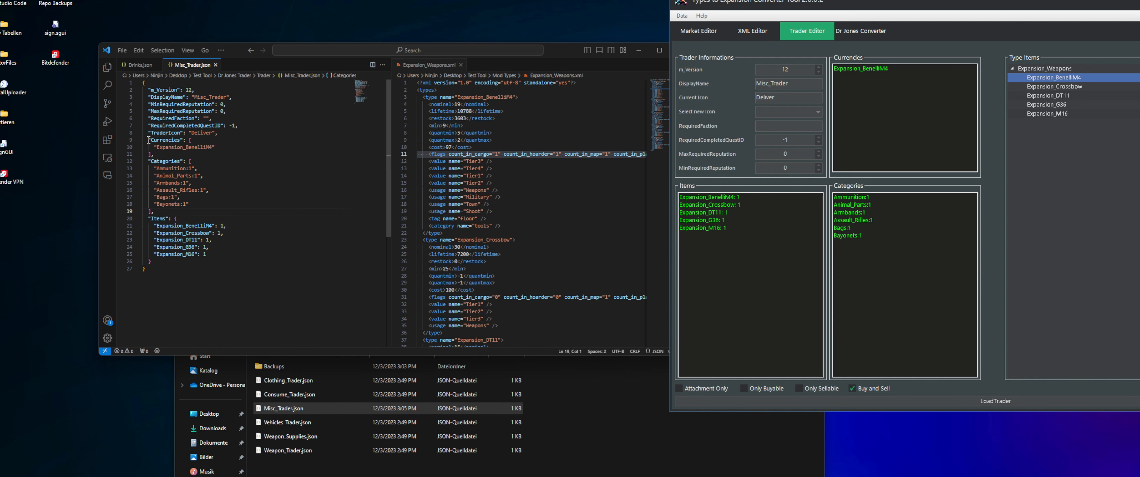
drag(148, 140, 215, 147)
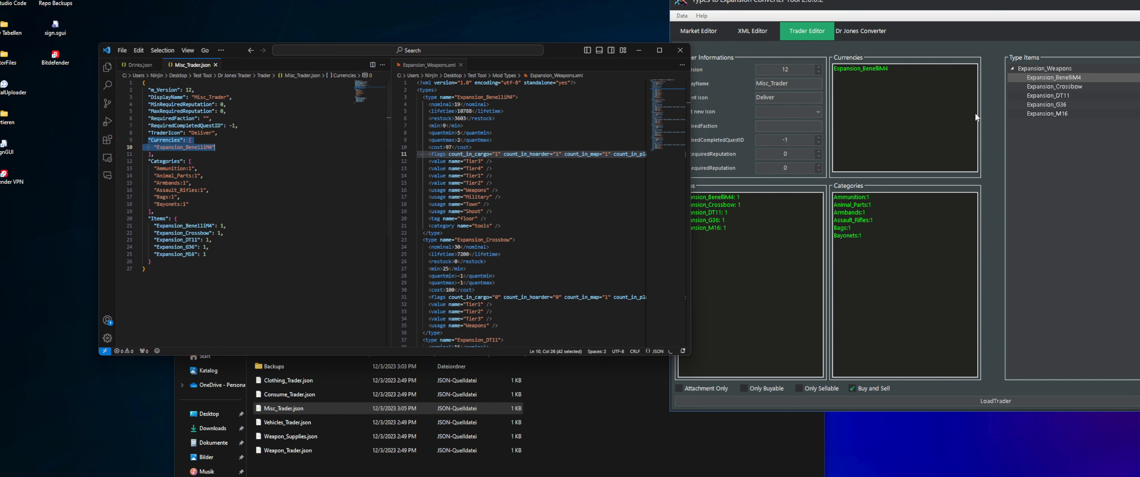
Set Misc_Trader's m_Version to 18 and its trader icon to Apple
drag(930, 8, 909, 8)
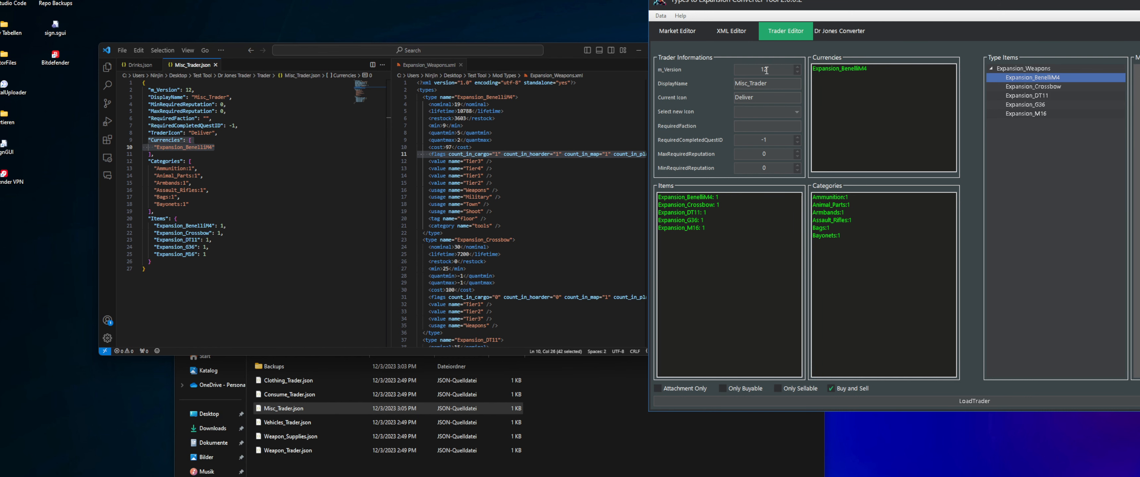
click(787, 68)
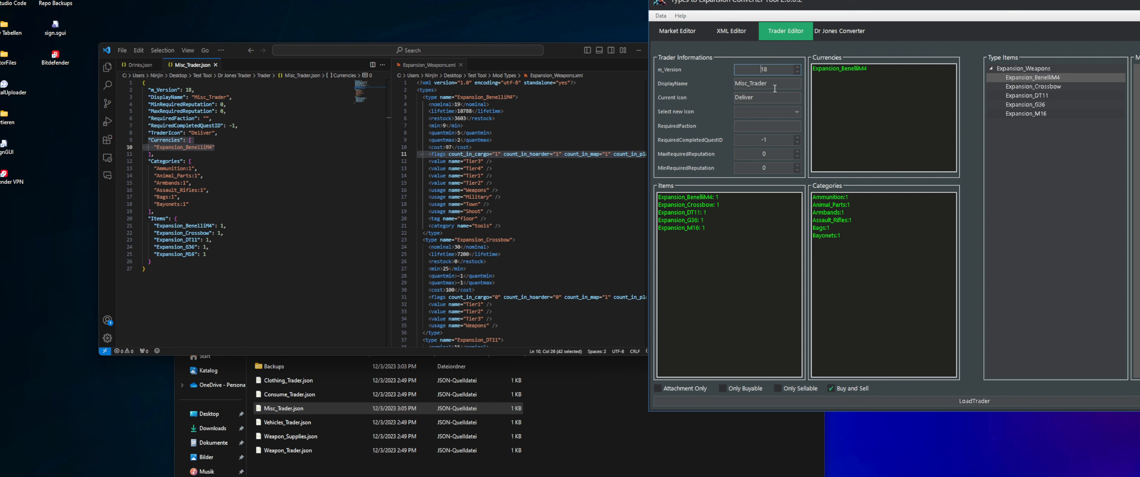
key(Tab)
click(796, 112)
click(756, 140)
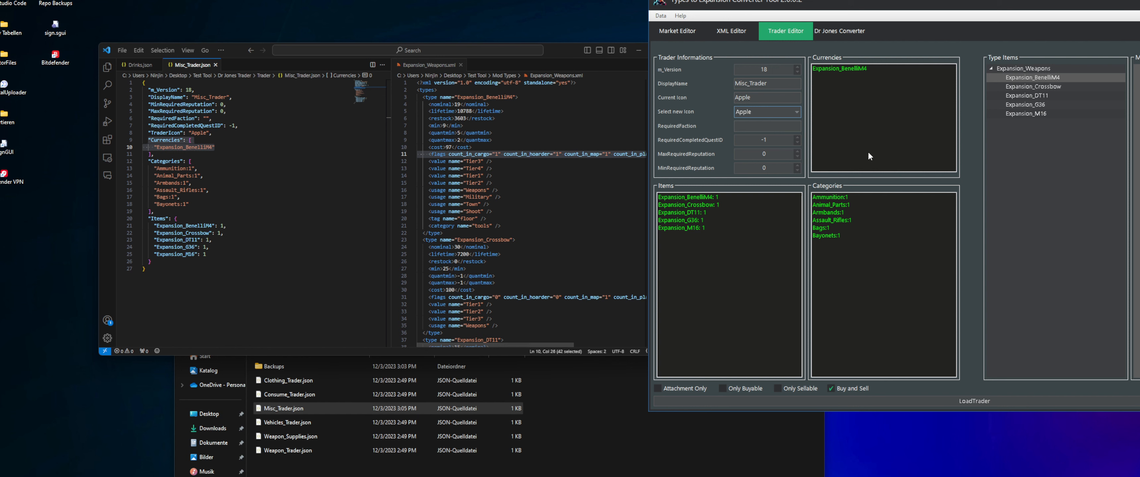
Set Misc_Trader's RequiredFaction to d, RequiredCompletedQuestID to 8, MaxRequiredReputation to 9 and MinRequiredReputation to 6
click(758, 125)
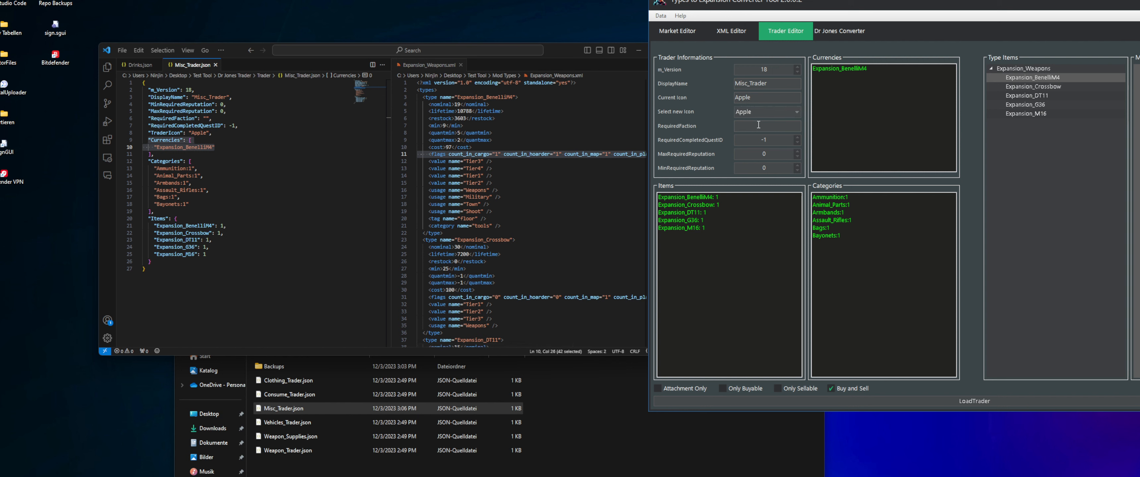
text(asd)
double_click(761, 125)
text(d)
double_click(766, 140)
text(14)
scroll(766, 141, down, 2)
click(759, 154)
click(770, 169)
scroll(770, 170, up, 3)
scroll(771, 170, down, 2)
Set the Bayonets category to Attachment Only and check its :3 suffix in Misc_Trader.json
click(674, 198)
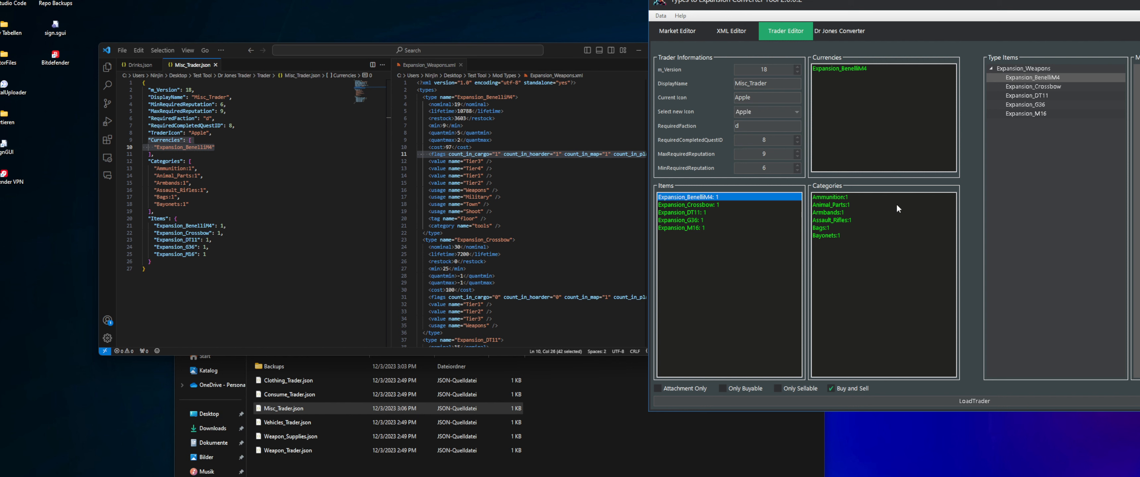
click(831, 199)
click(833, 206)
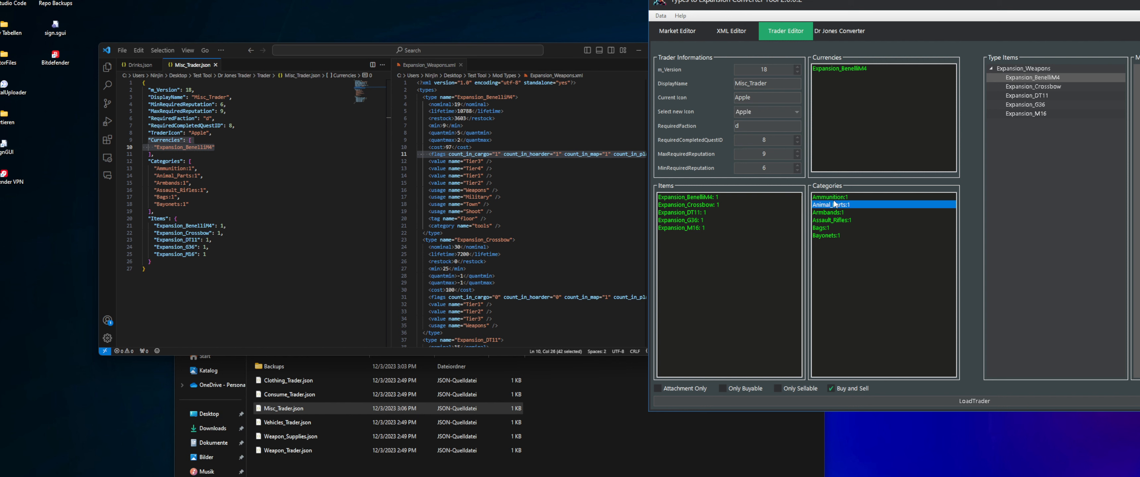
click(834, 199)
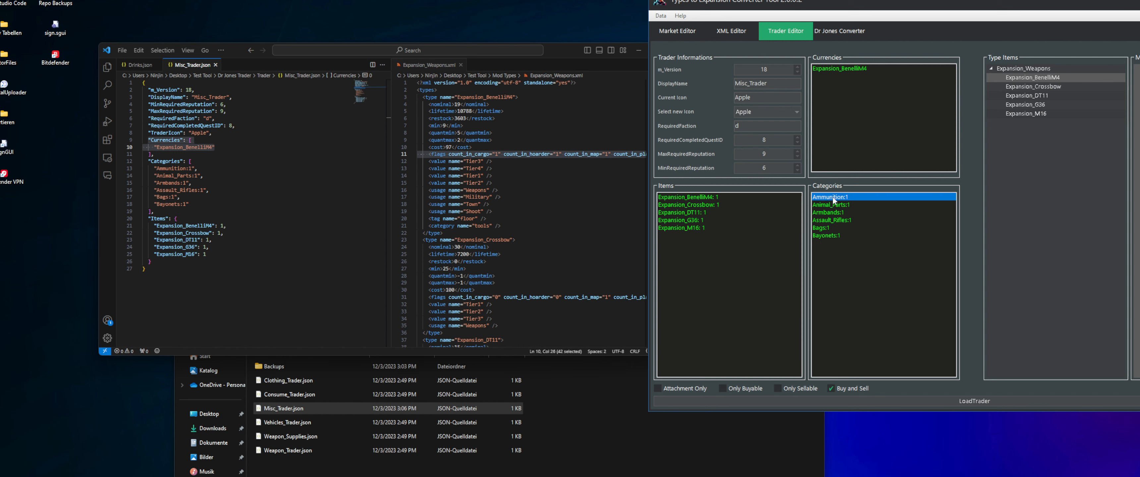
click(827, 235)
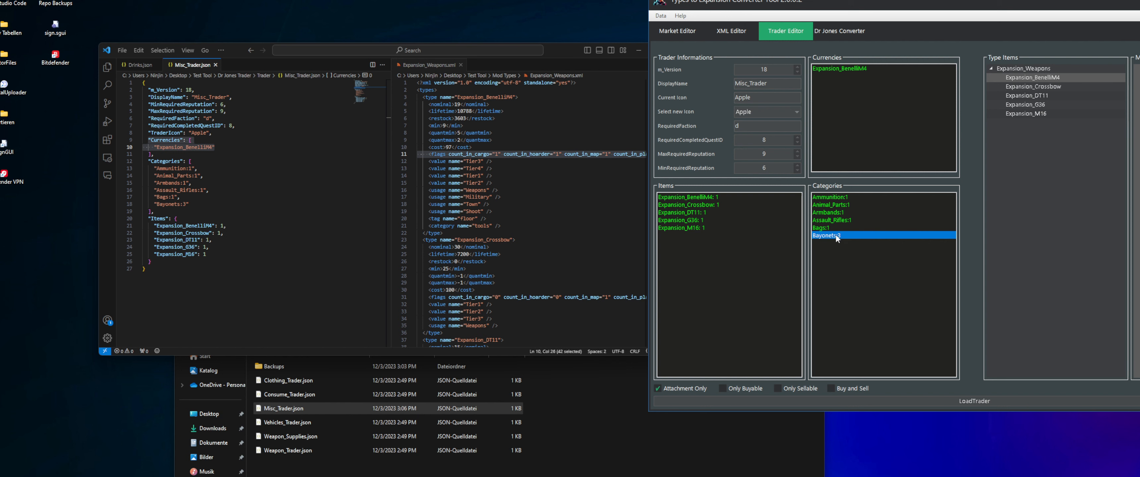
drag(193, 204, 134, 204)
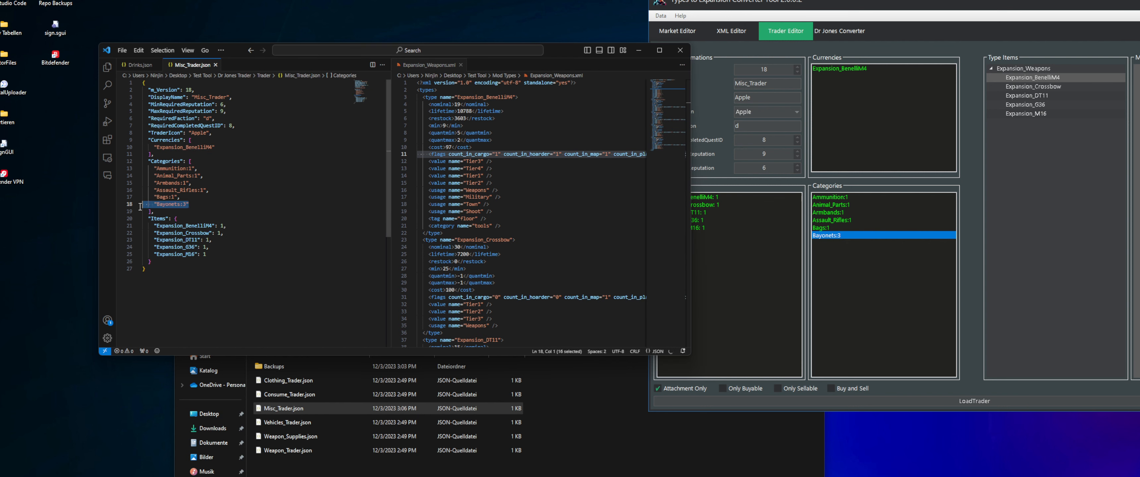
click(195, 204)
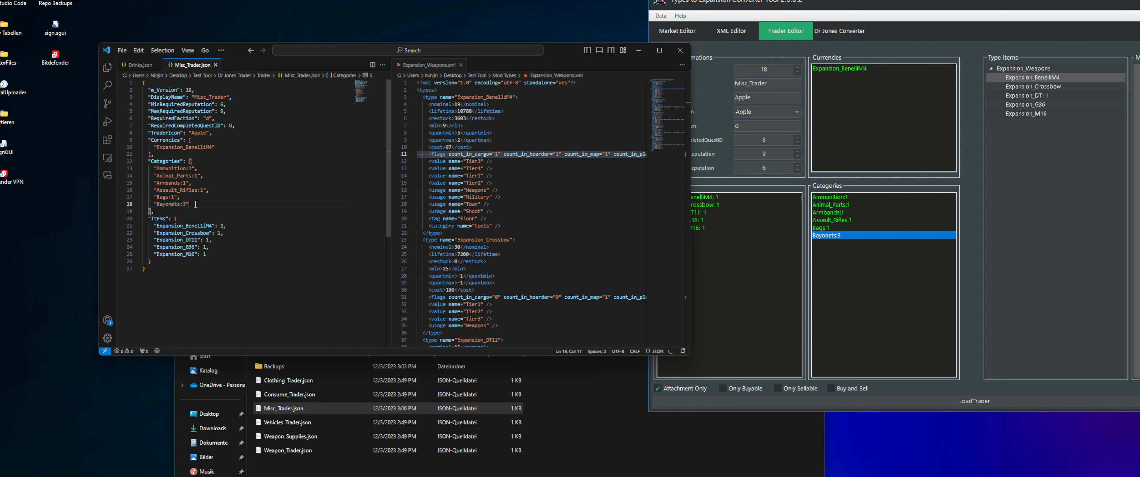
drag(195, 204, 146, 205)
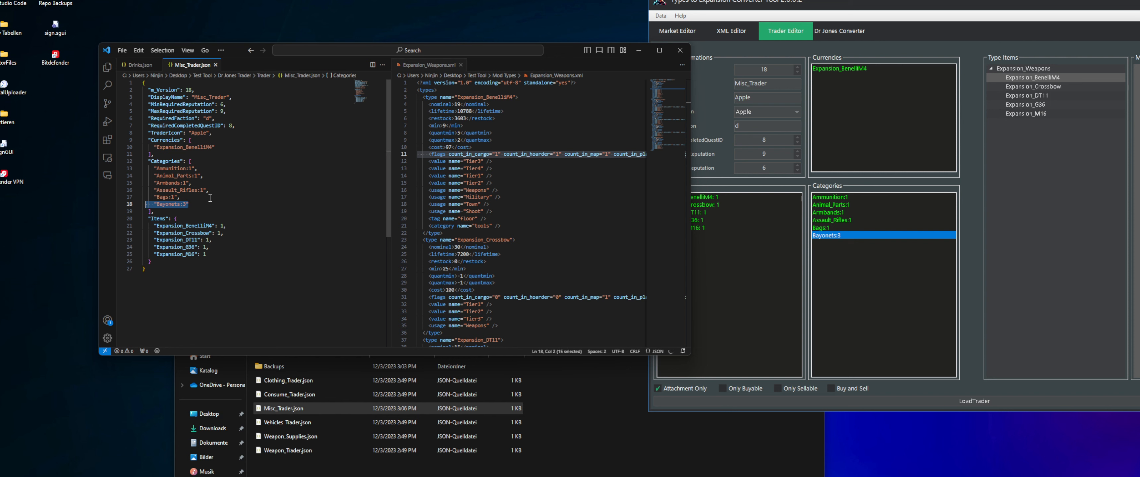
click(841, 262)
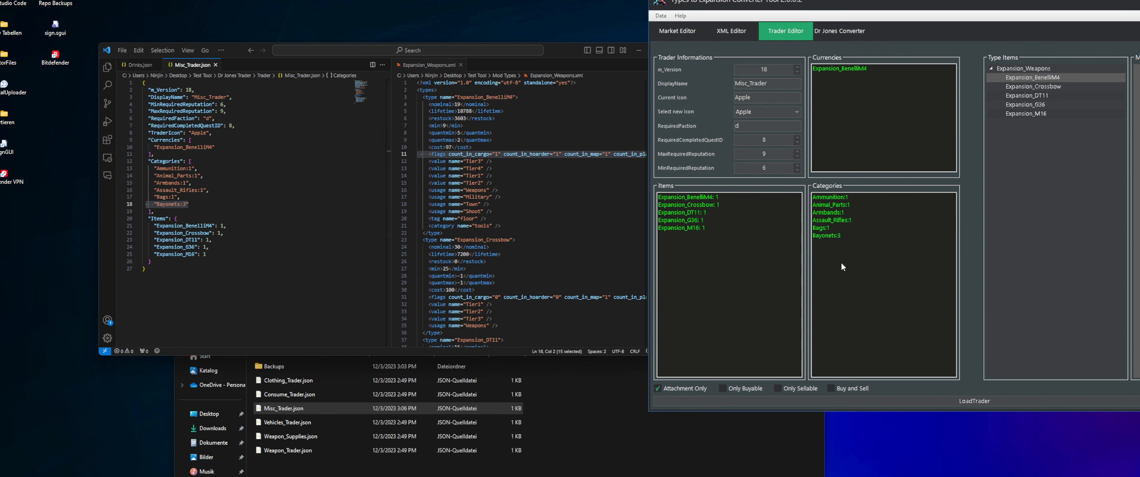
Examine the buy/sell mode of the other categories and the Items entries in Misc_Trader.json
click(848, 229)
click(844, 220)
click(845, 212)
click(846, 199)
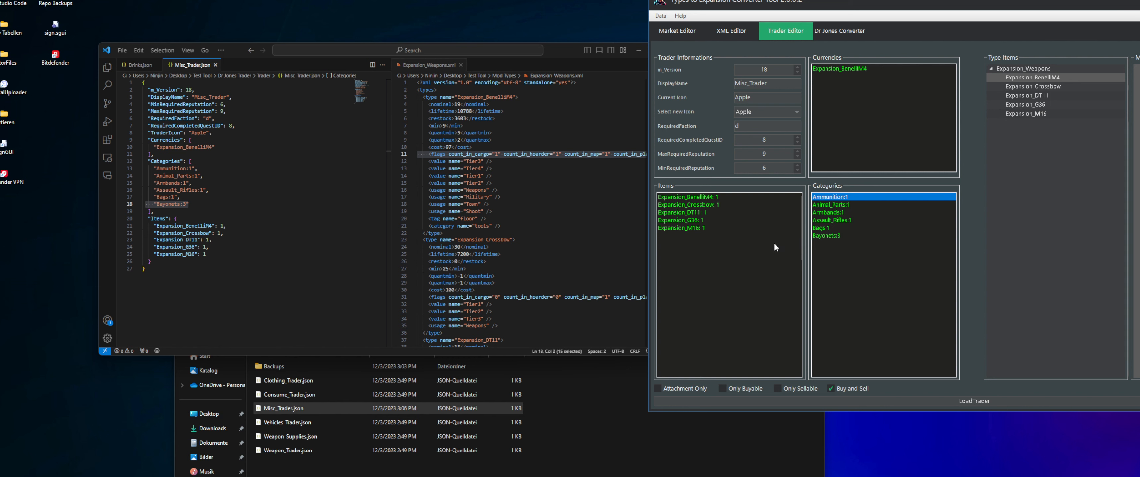
click(701, 197)
shift+click(682, 230)
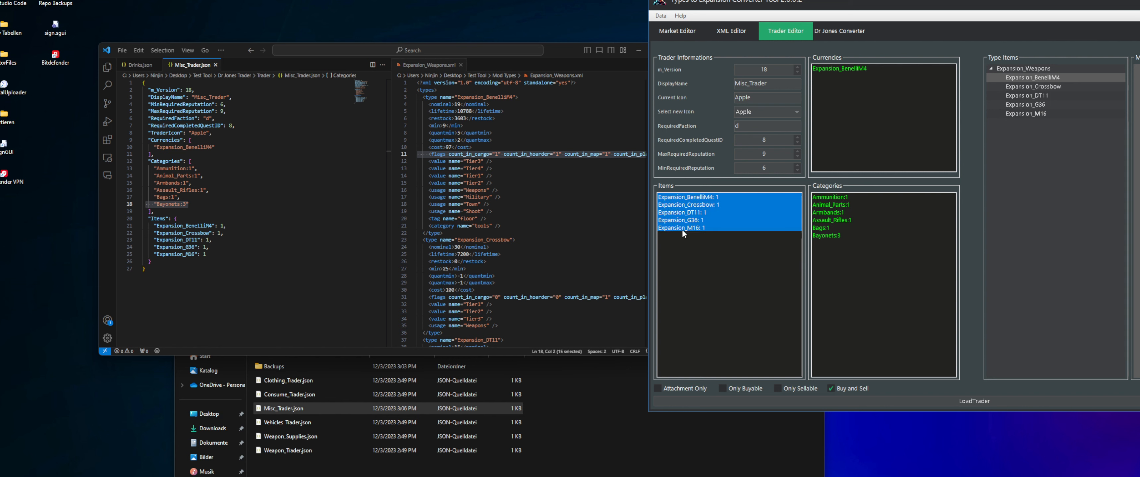
drag(209, 247, 143, 225)
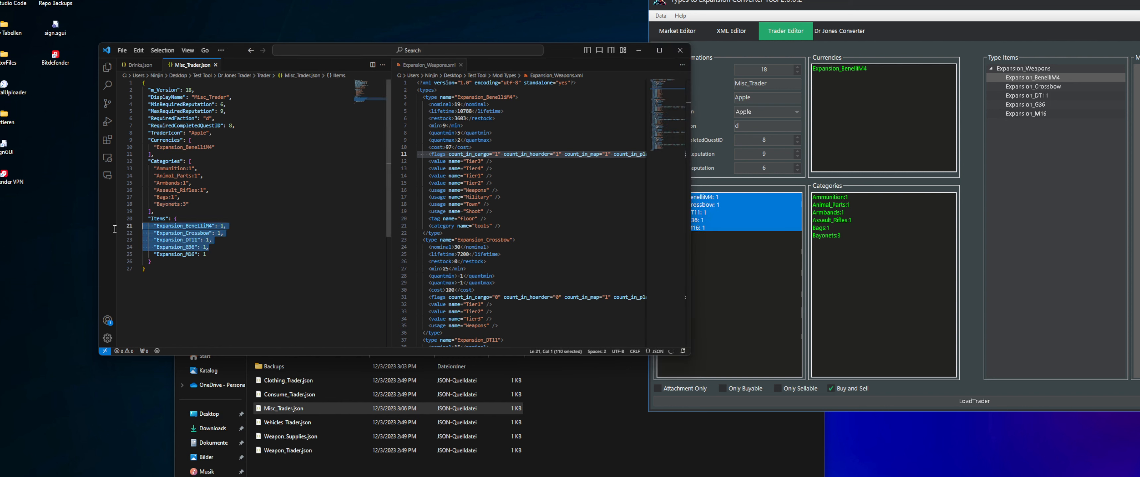
click(754, 277)
click(267, 219)
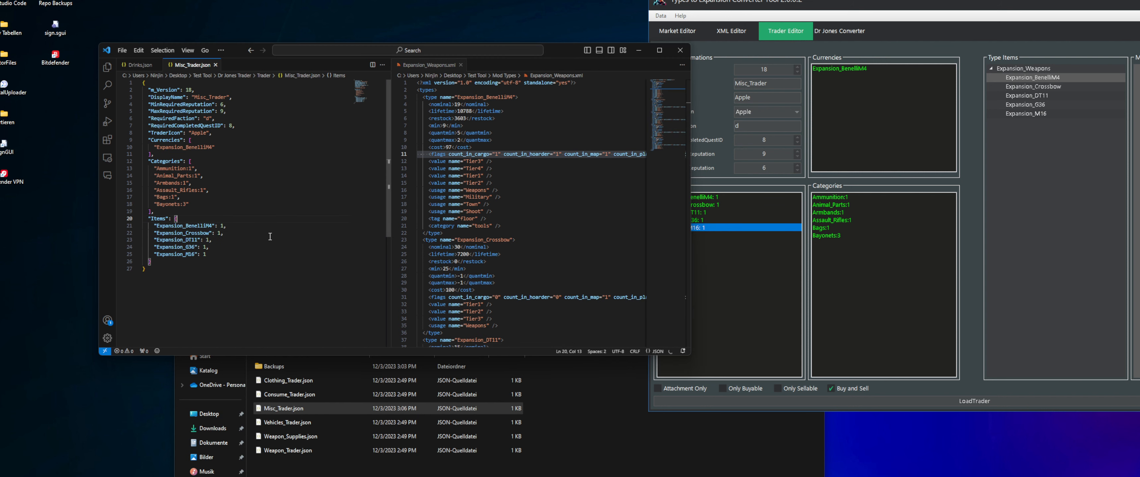
drag(178, 233, 228, 226)
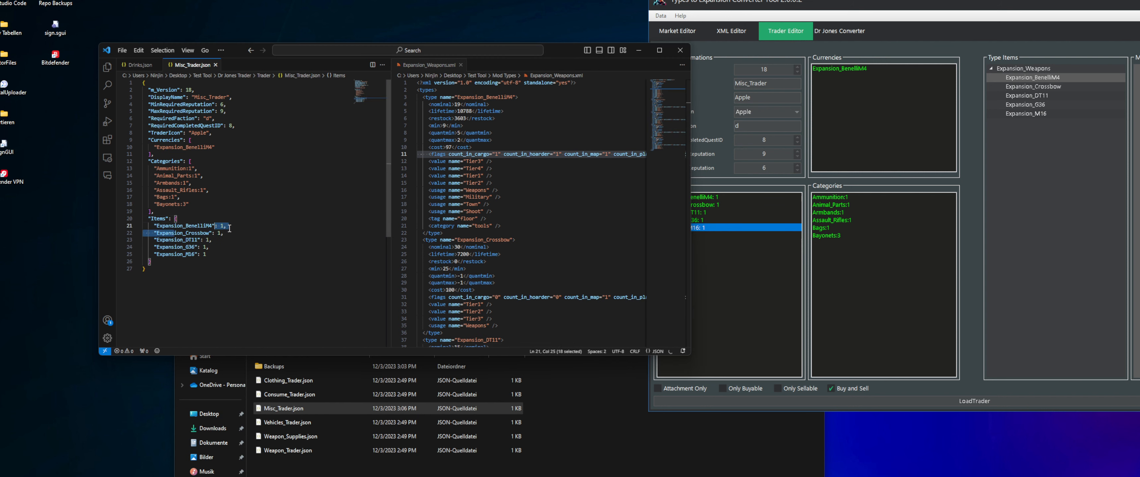
Remove Expansion_Crossbow, Expansion_DT11, Expansion_G36 and Expansion_M16 from Misc_Trader's items, keeping Expansion_BenelliM4
drag(725, 204, 704, 229)
right_click(706, 213)
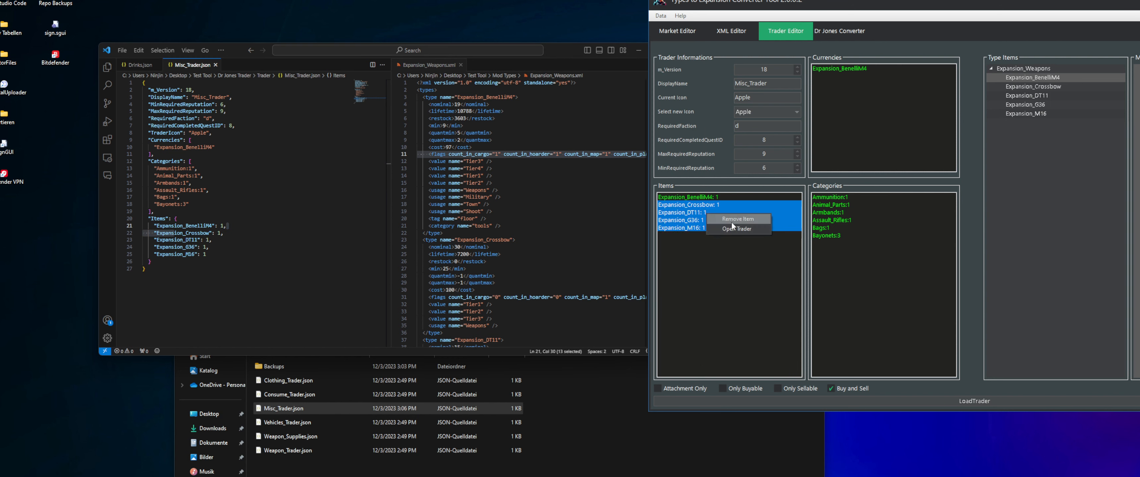
click(738, 217)
Try the Only Sellable and Only Buyable modes on the Expansion_BenelliM4 item, then return it to Buy and Sell
click(706, 199)
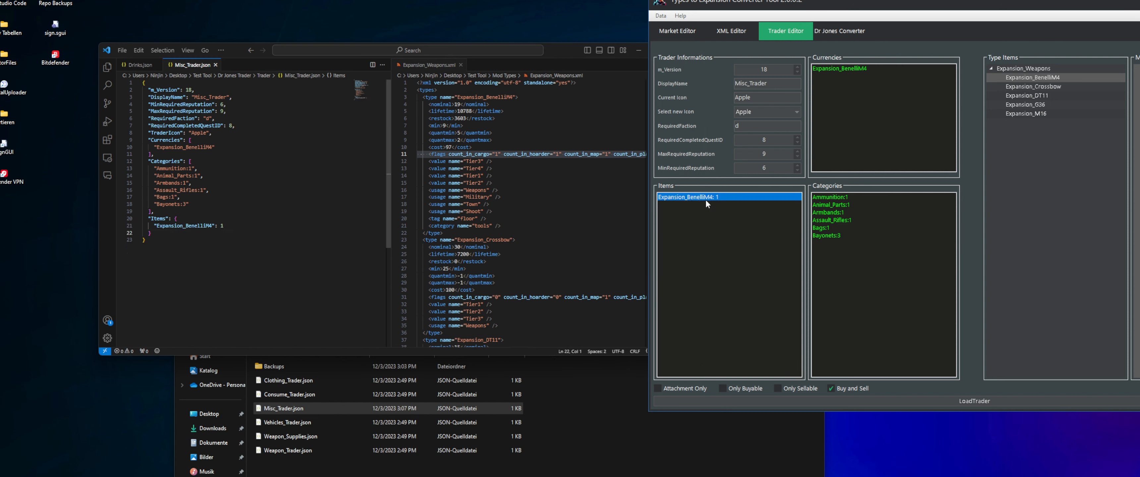
click(777, 388)
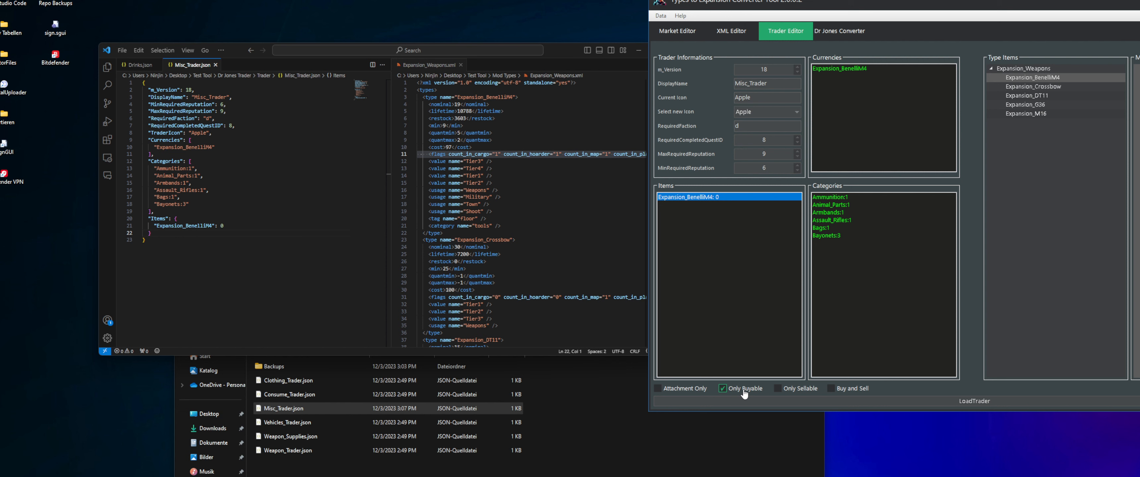
click(832, 389)
click(725, 388)
click(831, 389)
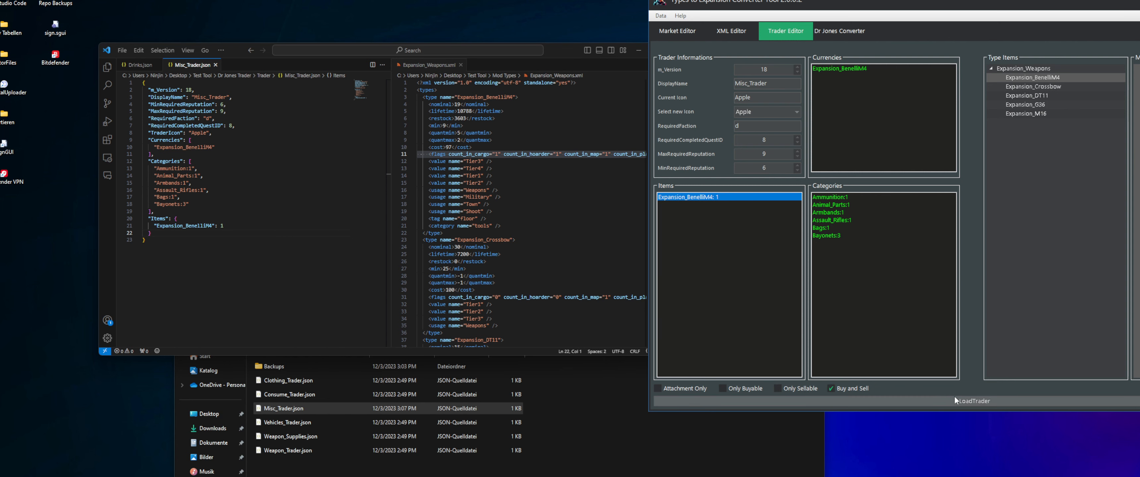
click(967, 403)
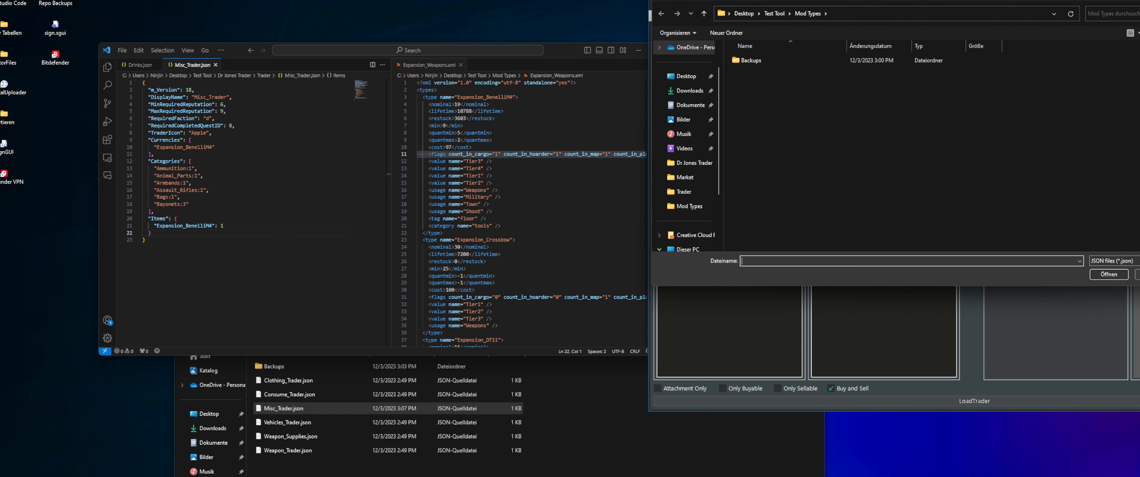
click(1138, 275)
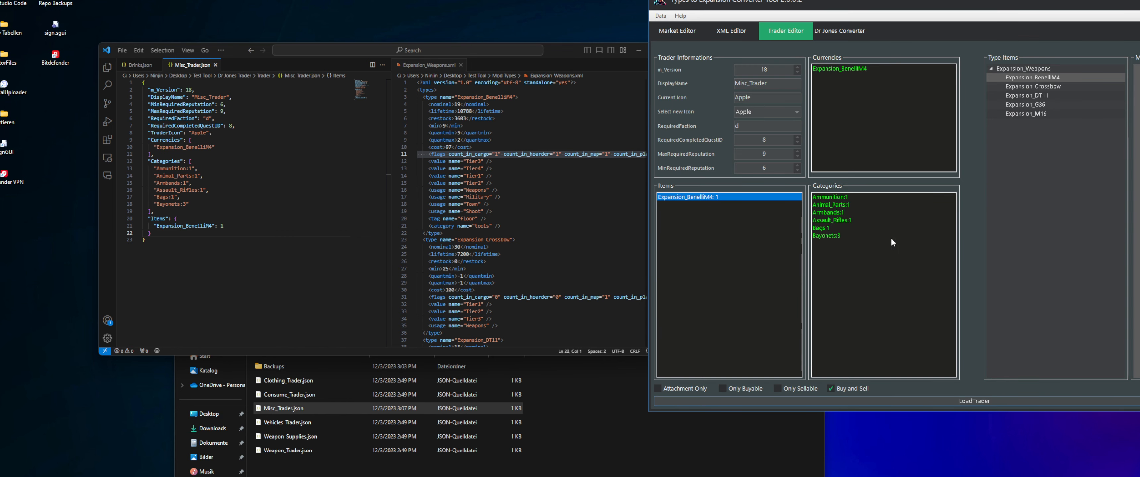
right_click(724, 227)
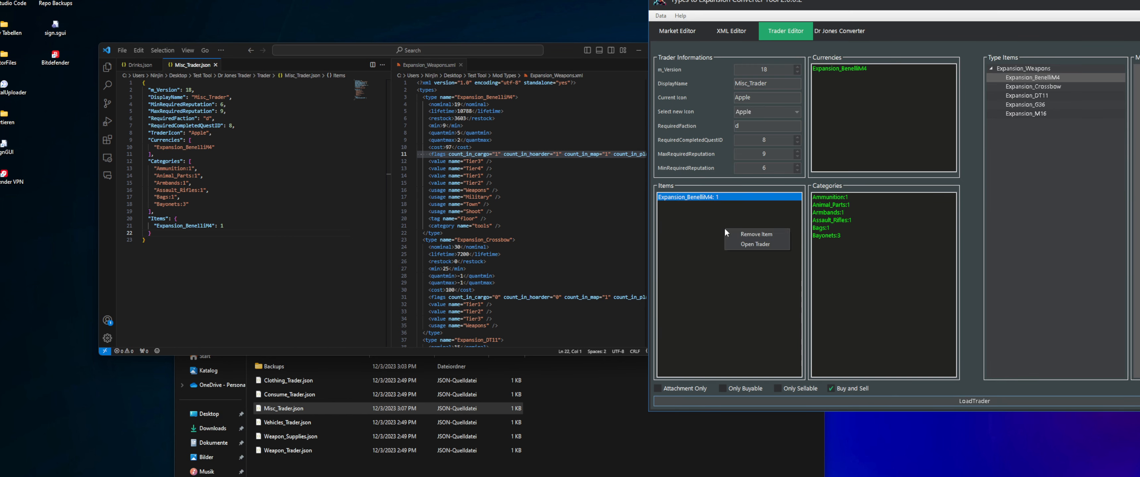
right_click(855, 250)
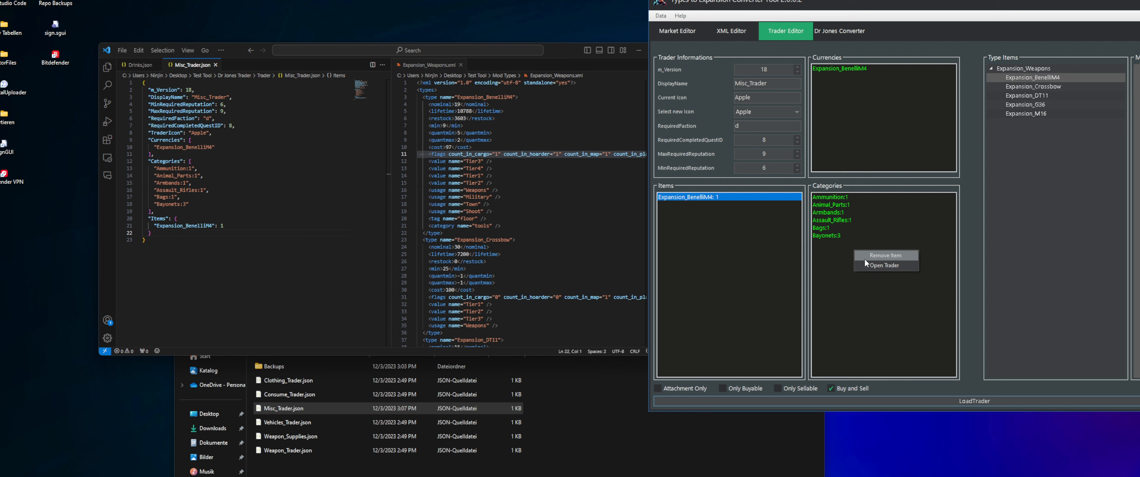
right_click(881, 111)
click(858, 122)
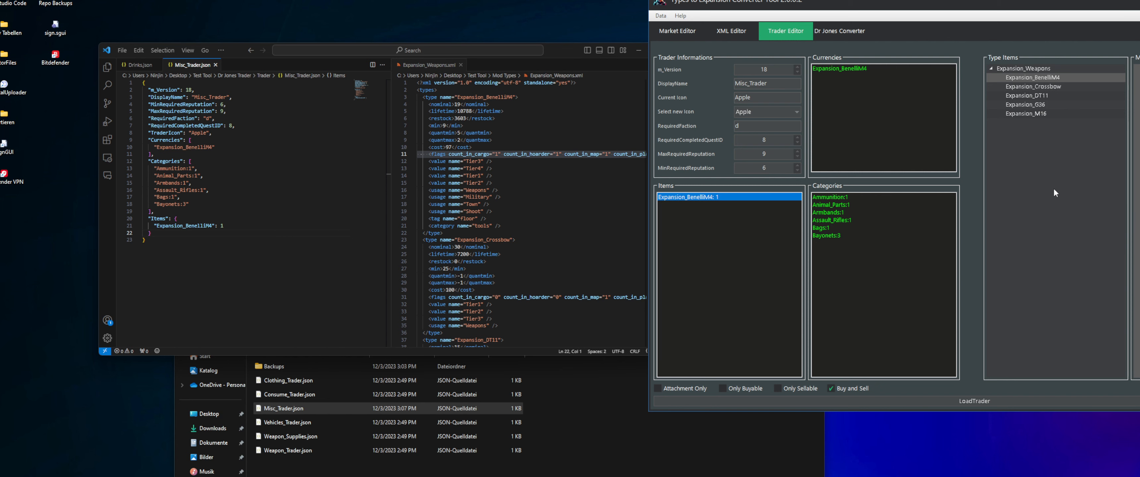
Review the Market Editor, XML Editor, Trader Editor and Dr Jones Converter, returning to the Expansion_Weapons.xml types beside the Drinks.json market
click(731, 30)
click(691, 30)
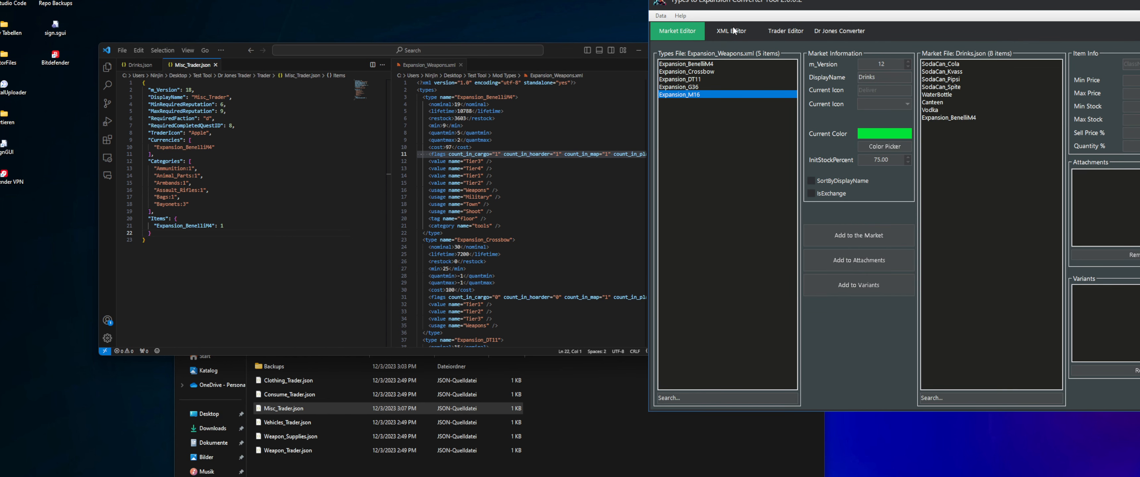
click(732, 30)
click(783, 29)
click(839, 30)
click(682, 30)
click(703, 66)
click(748, 78)
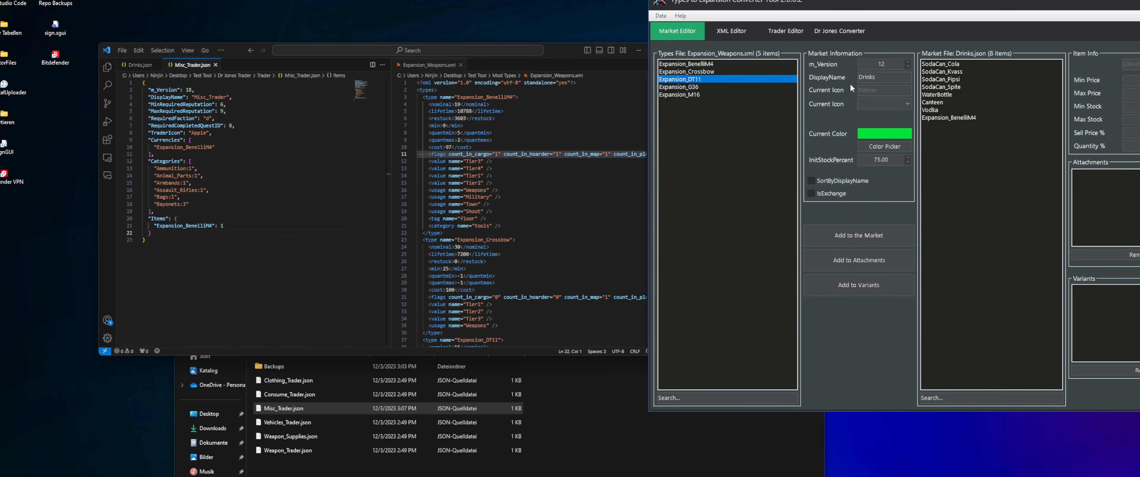
click(964, 73)
click(699, 87)
click(703, 71)
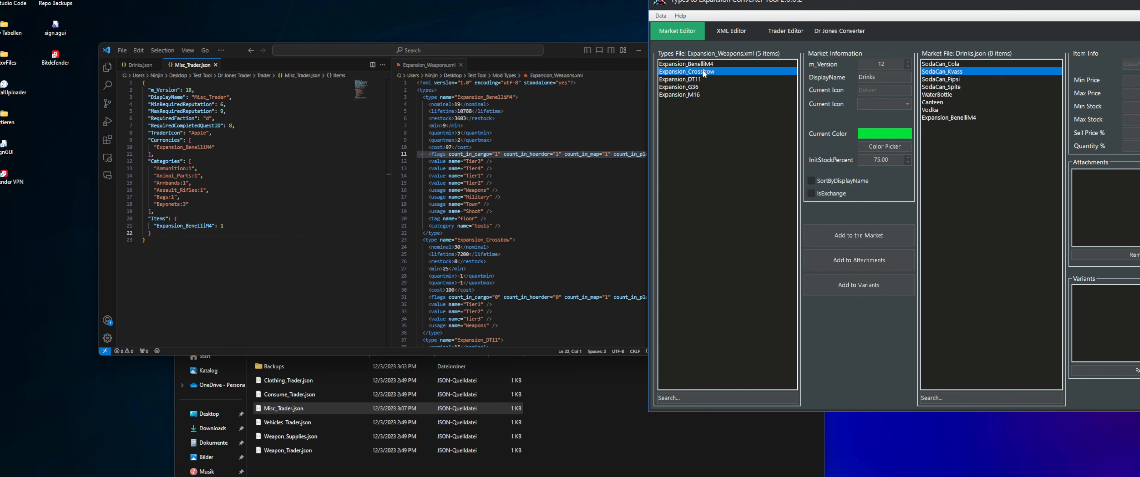
ctrl+click(942, 79)
click(673, 79)
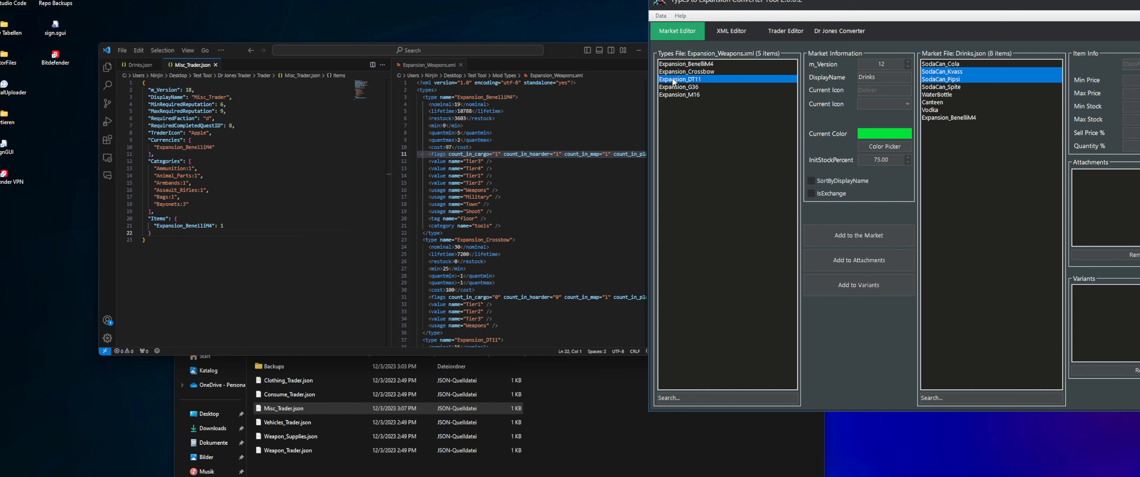
Search the Expansion_Weapons.xml types list for "dt11"
click(698, 401)
text(dt11)
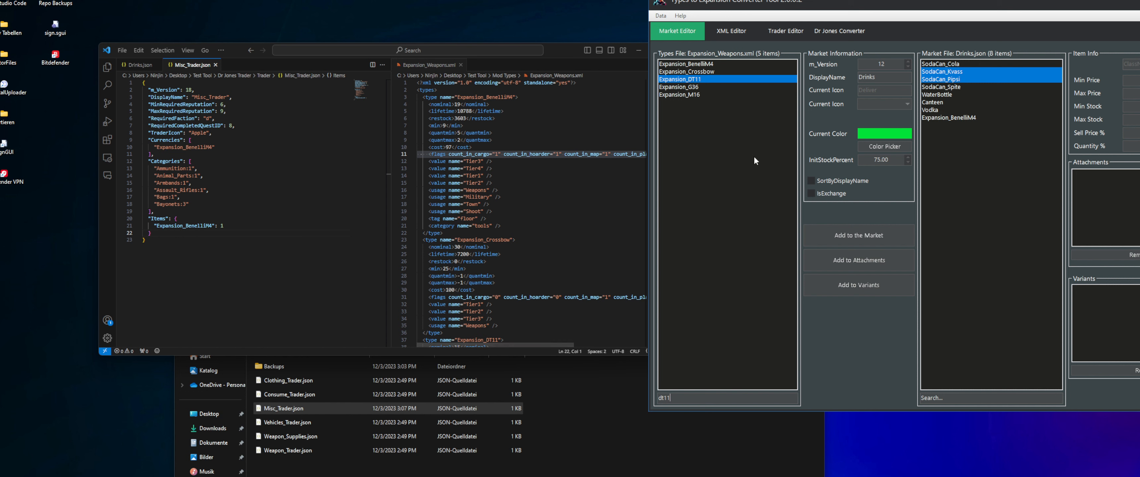
click(693, 94)
click(699, 401)
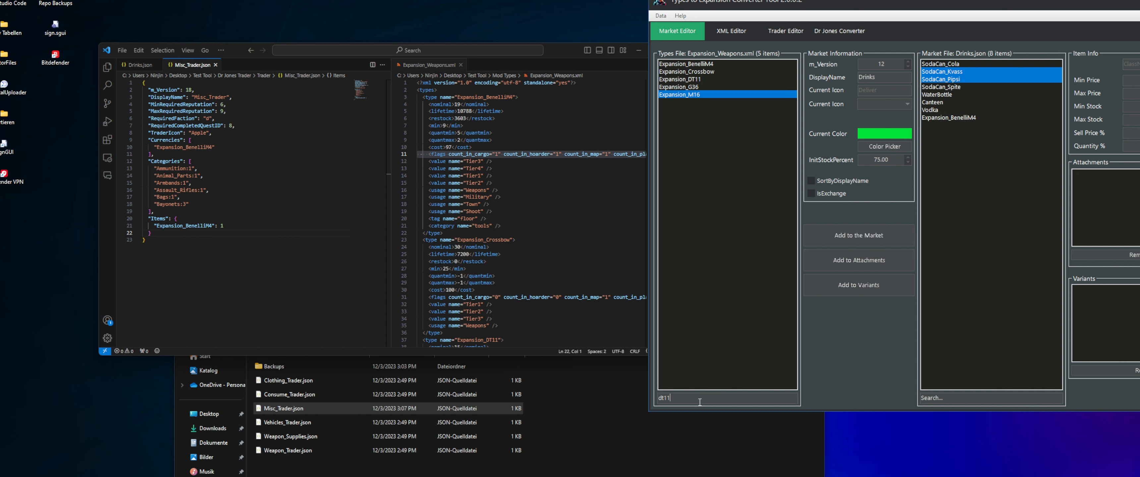
key(Return)
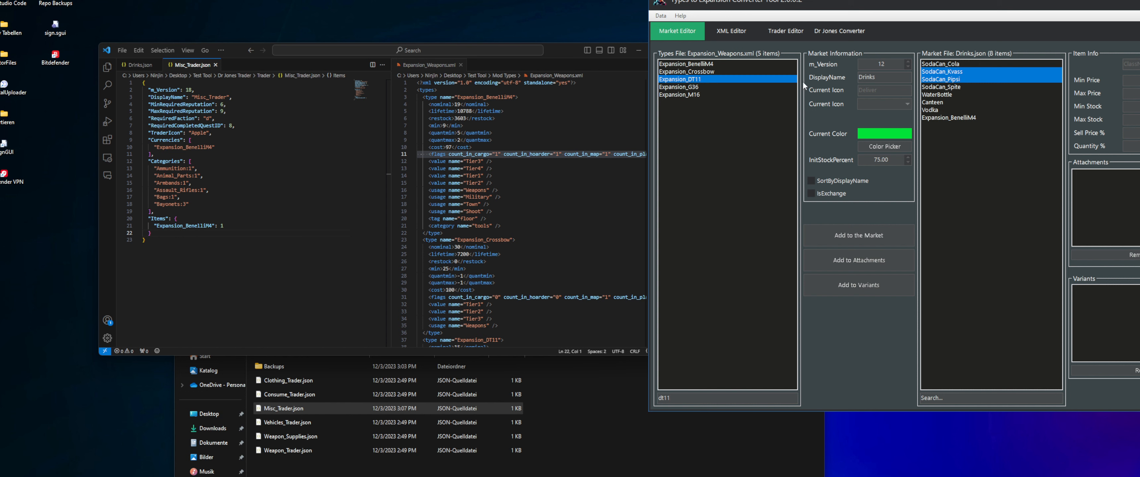
Search the Drinks.json market list for "canteen"
click(941, 87)
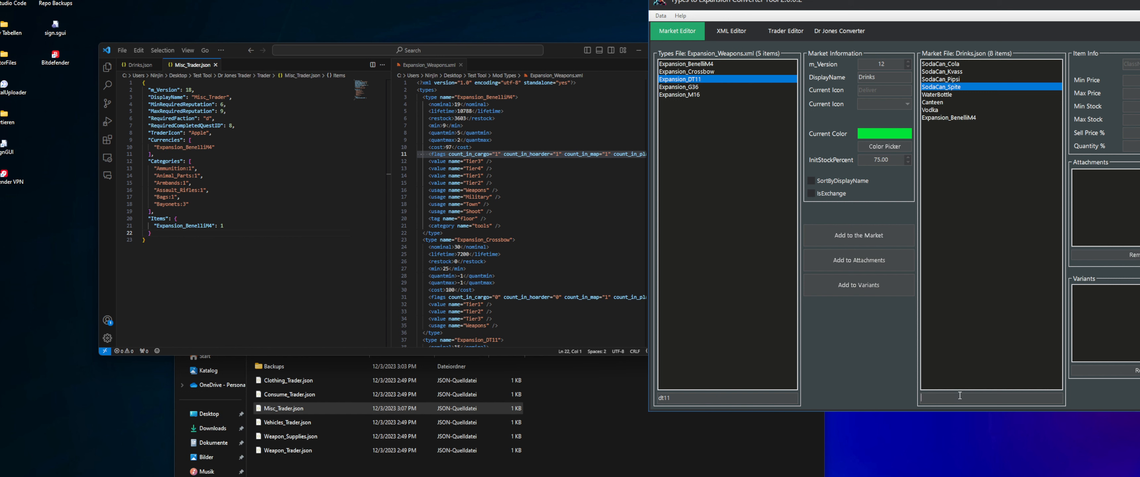
text(canteen)
key(Return)
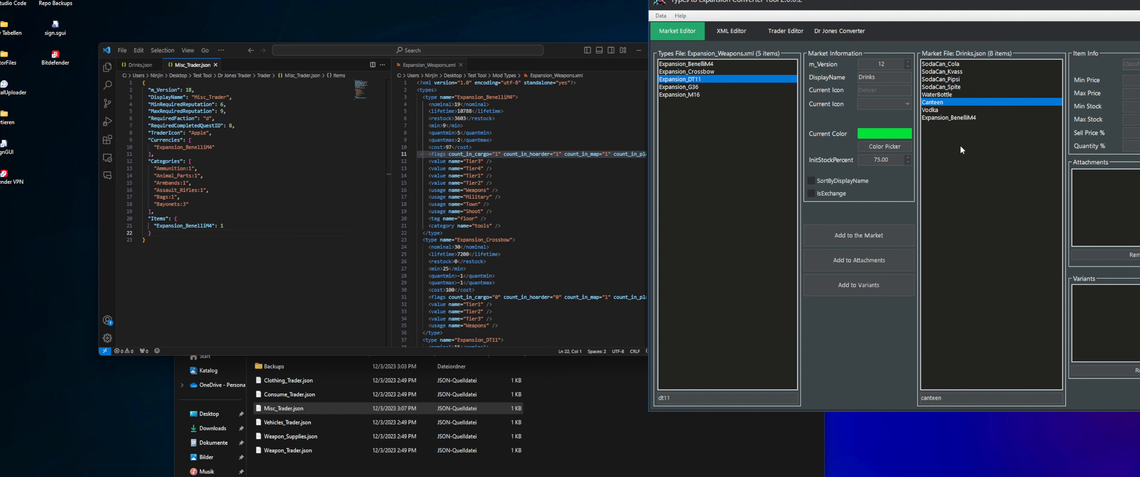
Look through the XML Editor, Trader Editor and Dr Jones Converter again and go back to the Market Editor
click(731, 31)
click(785, 30)
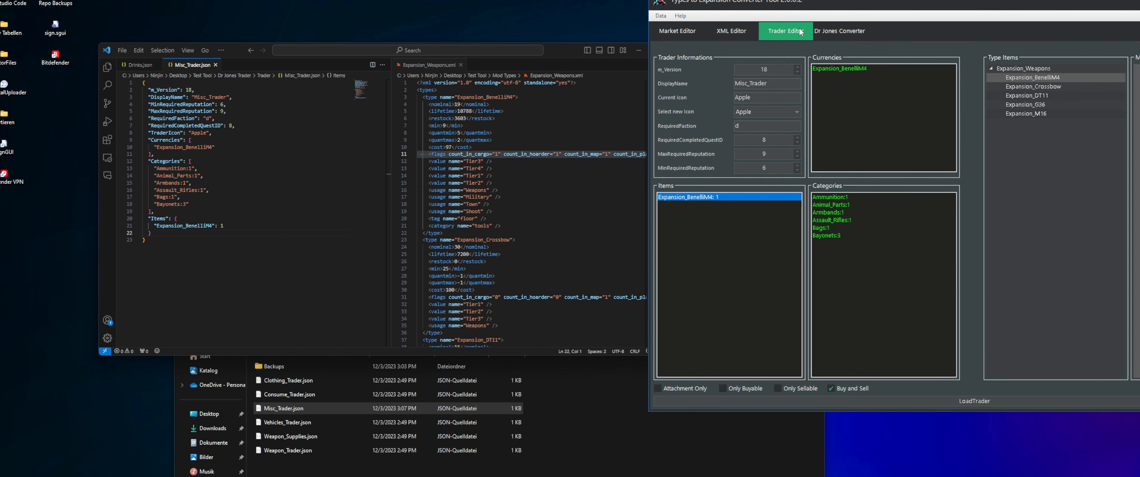
click(824, 32)
click(797, 31)
click(748, 31)
click(687, 30)
click(733, 31)
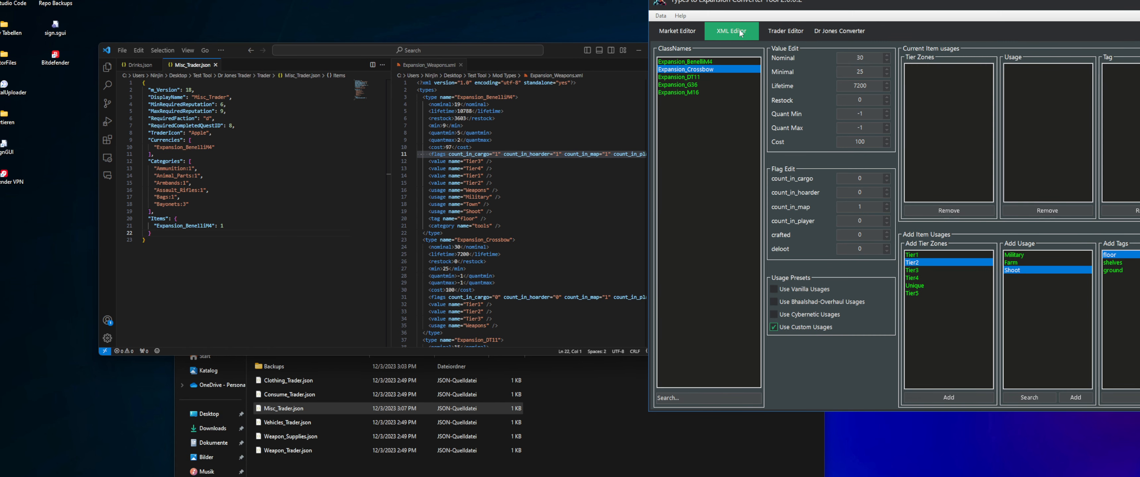
click(787, 31)
click(846, 32)
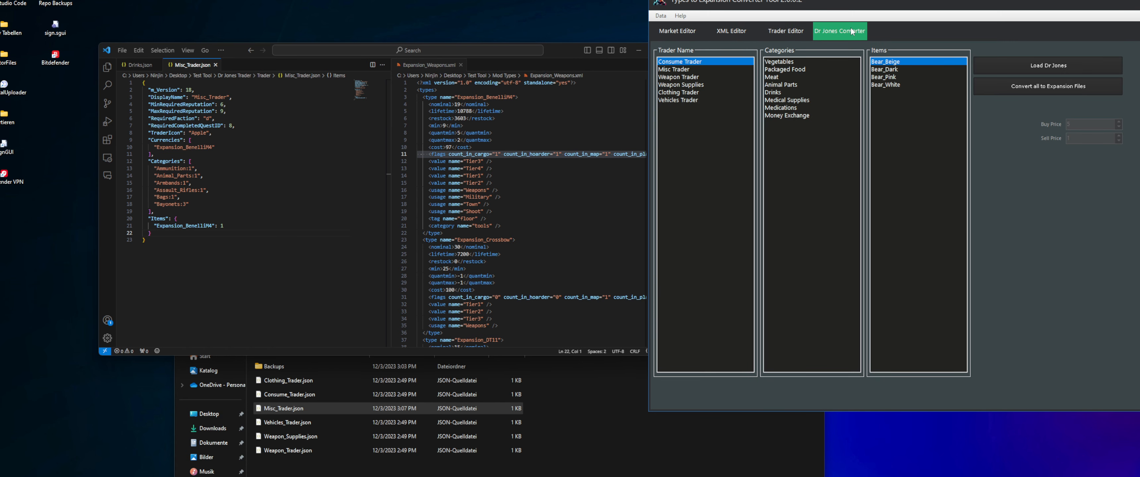
click(769, 32)
click(733, 32)
click(686, 31)
click(732, 31)
click(786, 32)
click(827, 32)
click(777, 32)
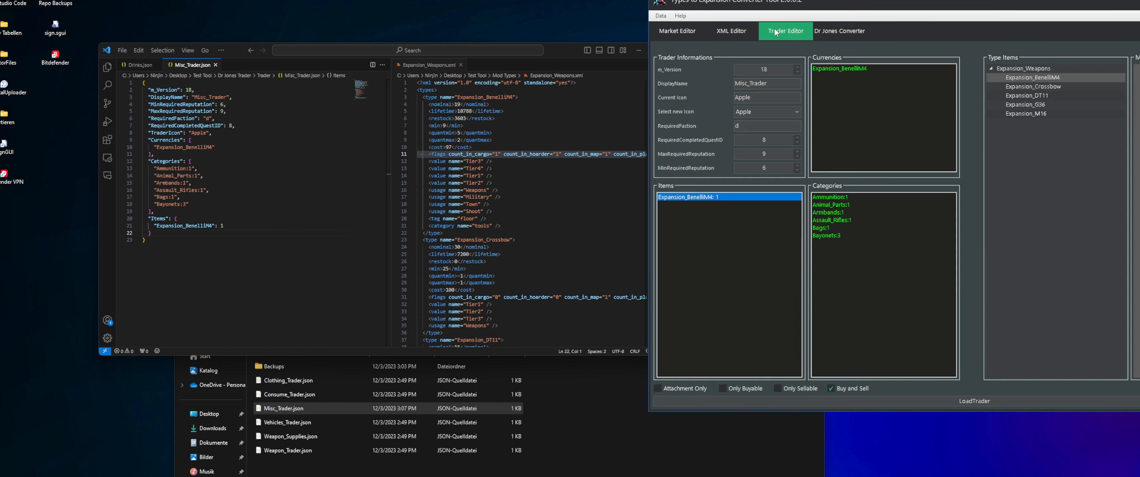
click(679, 31)
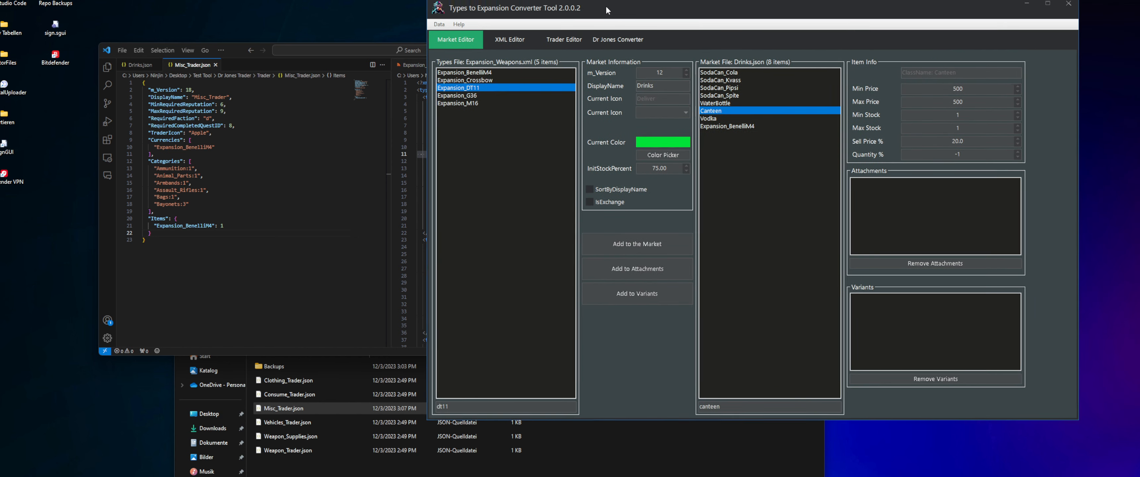